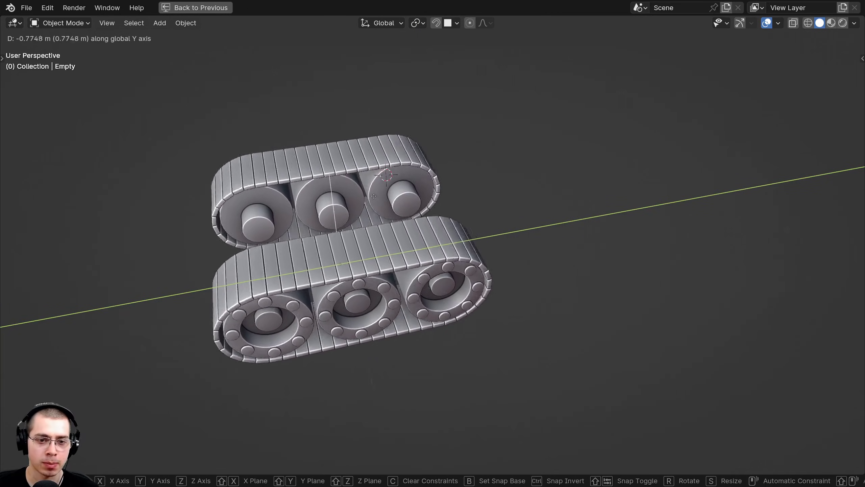
Step: Cancel the move along Y, then reposition the tank tracks by freely moving their parent empty
{"action": "right_click", "coordinate": [487, 191]}
{"action": "middle_click_drag", "start_coordinate": [503, 201], "coordinate": [405, 200]}
{"action": "scroll", "coordinate": [483, 199], "scroll_direction": "up", "scroll_amount": 2}
{"action": "key", "text": "g"}
{"action": "left_click", "coordinate": [459, 194]}
{"action": "middle_click_drag", "start_coordinate": [459, 194], "coordinate": [608, 245]}
{"action": "key", "text": "r"}
{"action": "key", "text": "r"}
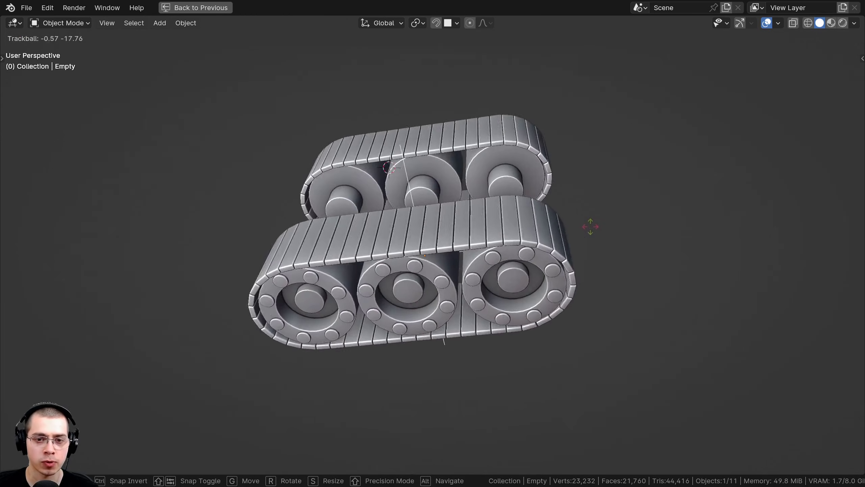
{"action": "right_click", "coordinate": [613, 252]}
Step: Rotate the tank tracks' parent empty about the global Z axis
{"action": "middle_click_drag", "start_coordinate": [625, 264], "coordinate": [650, 249]}
{"action": "key", "text": "r"}
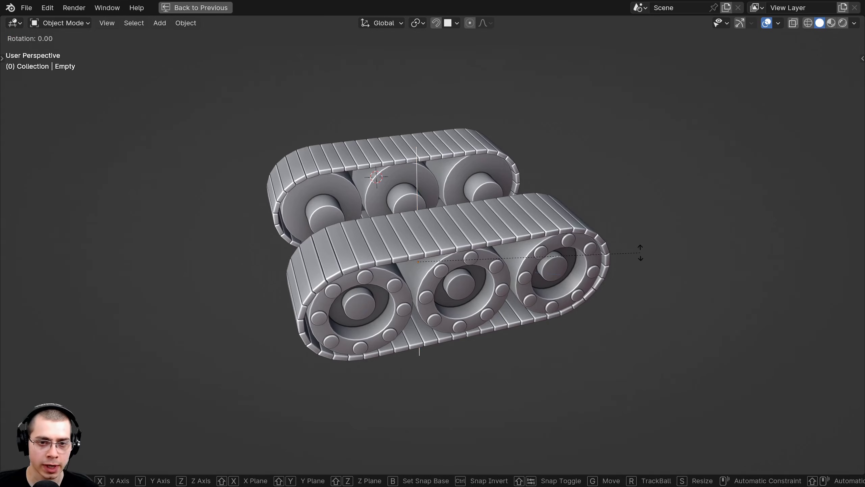
{"action": "key", "text": "z"}
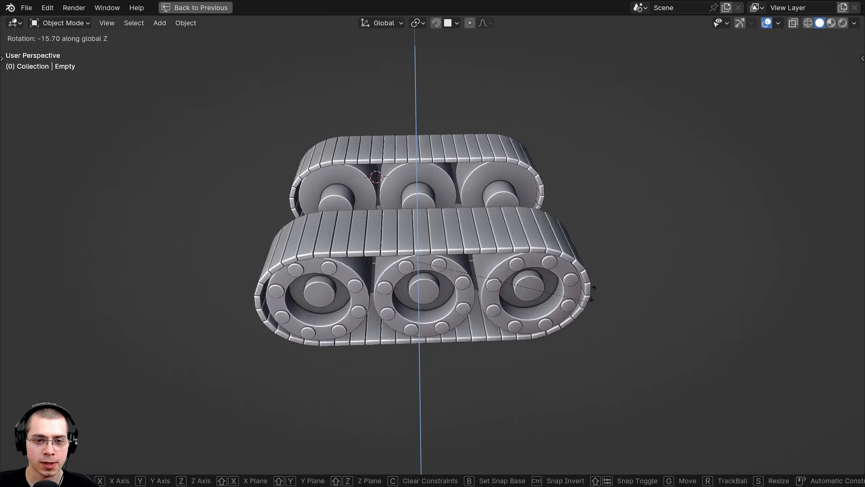
{"action": "left_click", "coordinate": [599, 257]}
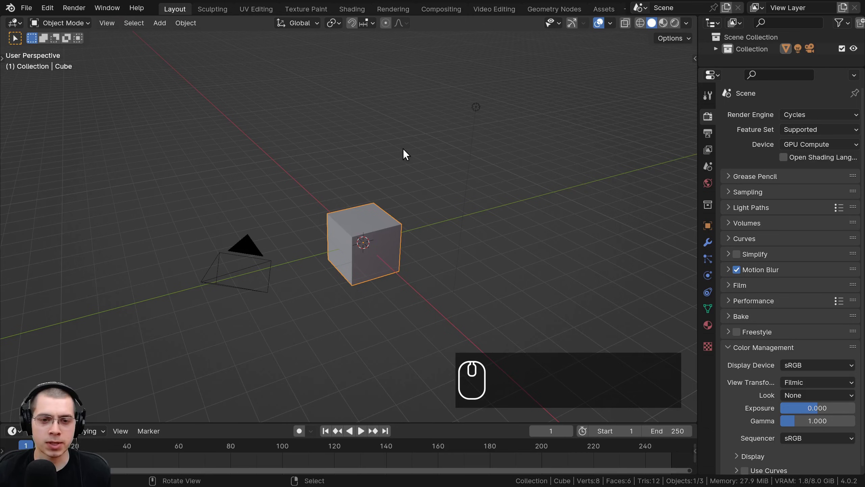
Step: Delete all default objects from the new scene
{"action": "key", "text": "a"}
{"action": "key", "text": "a"}
{"action": "key", "text": "x"}
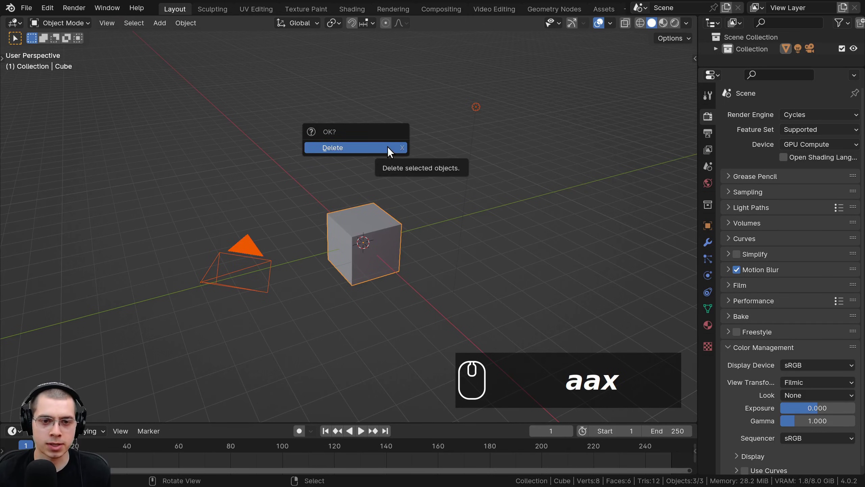
{"action": "left_click", "coordinate": [388, 147]}
Step: Add a cube mesh to the empty scene and scale it uniformly by 0.1
{"action": "key", "text": "shift+a"}
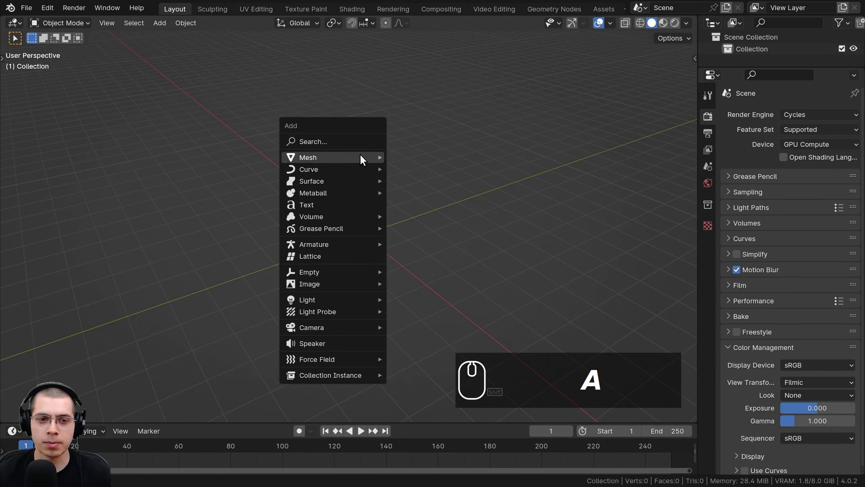
{"action": "mouse_move", "coordinate": [359, 154]}
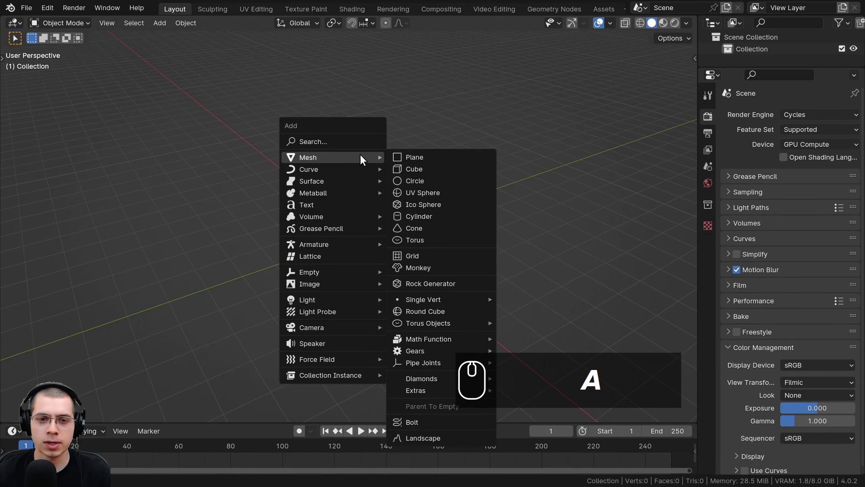
{"action": "left_click", "coordinate": [428, 169]}
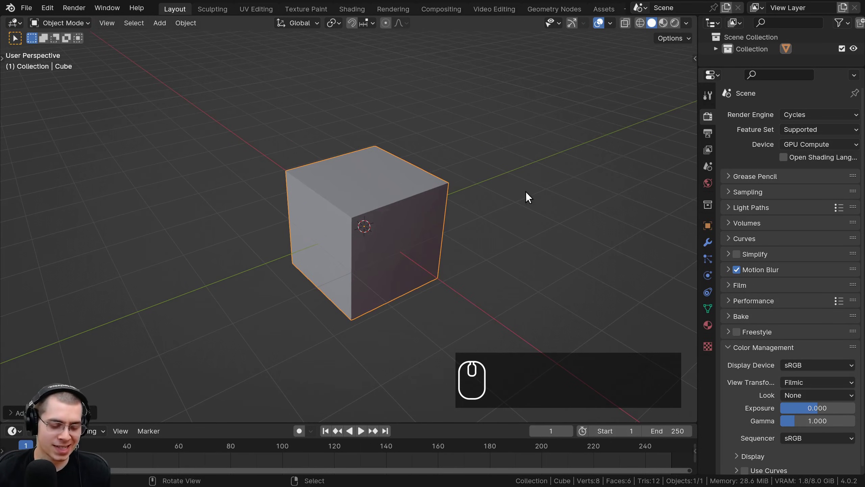
{"action": "key", "text": "s"}
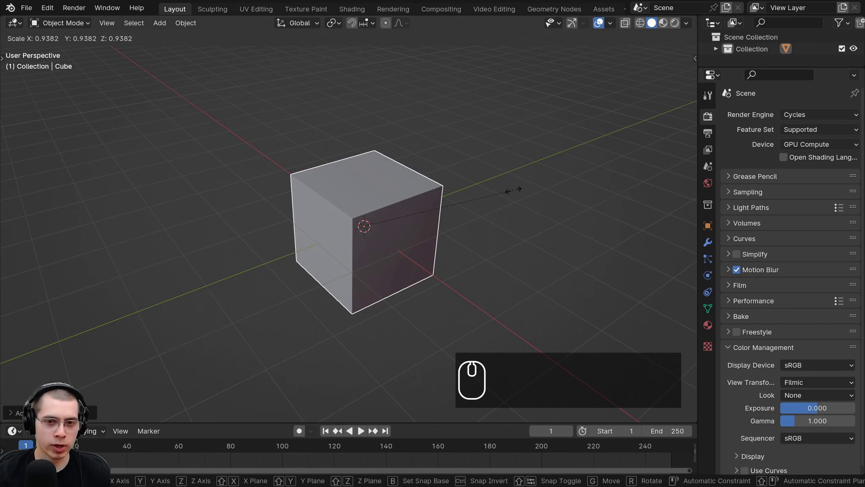
{"action": "type", "text": ".1"}
{"action": "key", "text": "Return"}
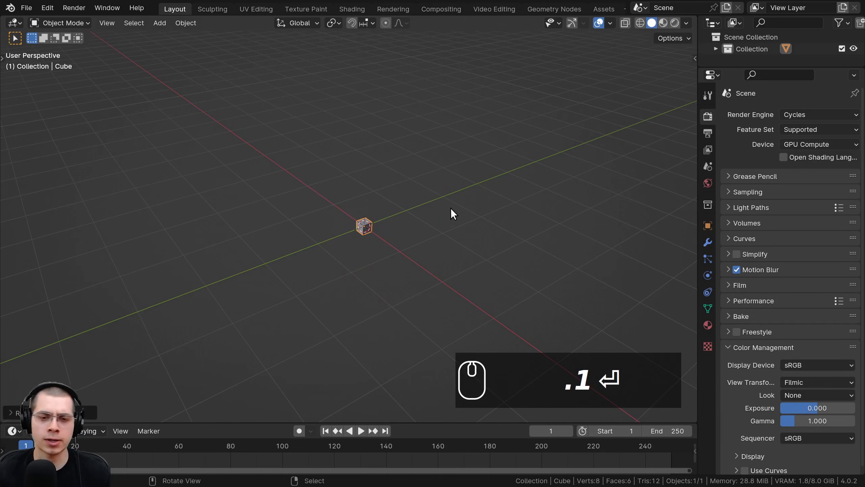
Step: Apply the small cube's scale transform
{"action": "scroll", "coordinate": [450, 208], "scroll_direction": "up", "scroll_amount": 4}
{"action": "middle_click_drag", "start_coordinate": [409, 230], "coordinate": [373, 178], "text": "shift"}
{"action": "scroll", "coordinate": [451, 227], "scroll_direction": "up", "scroll_amount": 2}
{"action": "key", "text": "ctrl+a"}
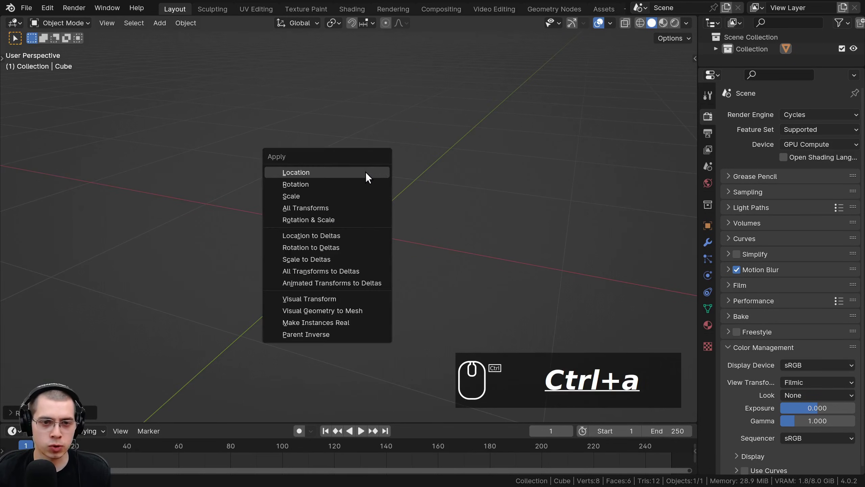
{"action": "left_click", "coordinate": [296, 196]}
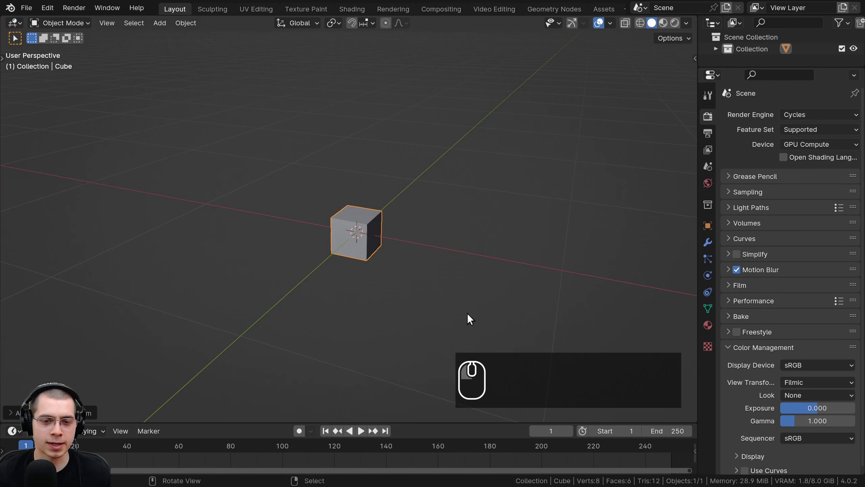
Step: In Edit Mode, flatten the whole cube by scaling it by 0.2 along the Z axis
{"action": "scroll", "coordinate": [349, 188], "scroll_direction": "up", "scroll_amount": 3, "text": "shift"}
{"action": "scroll", "coordinate": [348, 185], "scroll_direction": "up", "scroll_amount": 3, "text": "shift"}
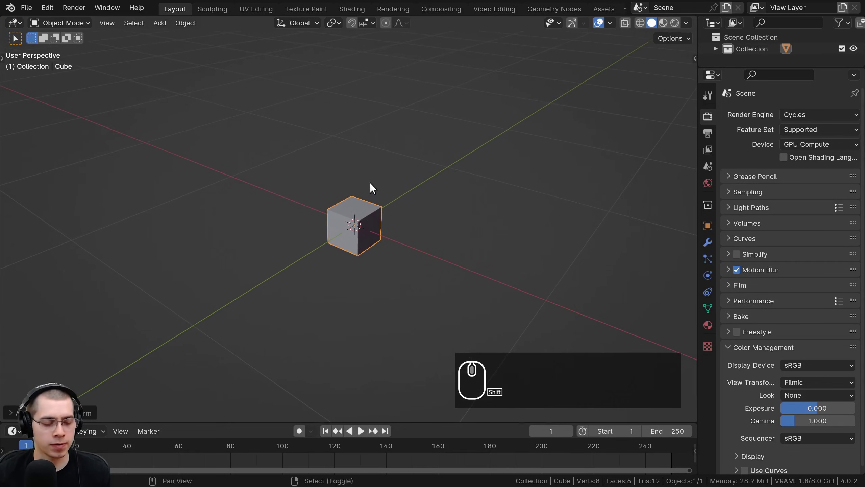
{"action": "key", "text": "Tab"}
{"action": "middle_click_drag", "start_coordinate": [372, 181], "coordinate": [392, 229]}
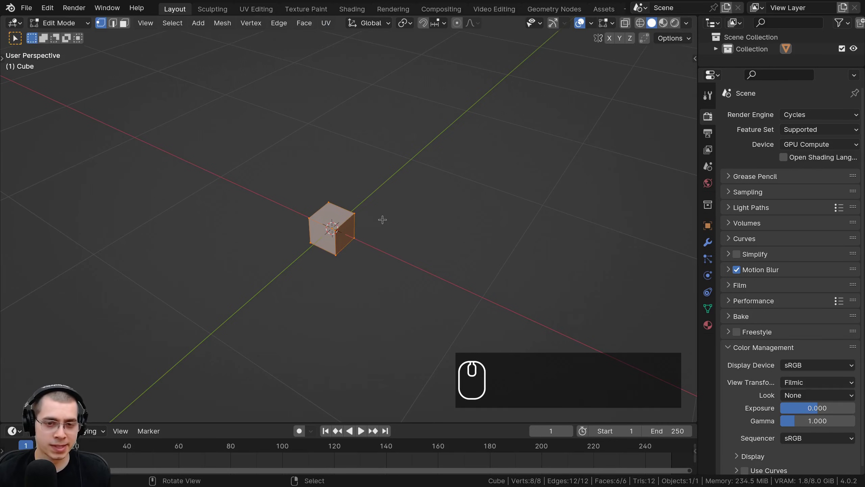
{"action": "key", "text": "s"}
{"action": "type", "text": "z"}
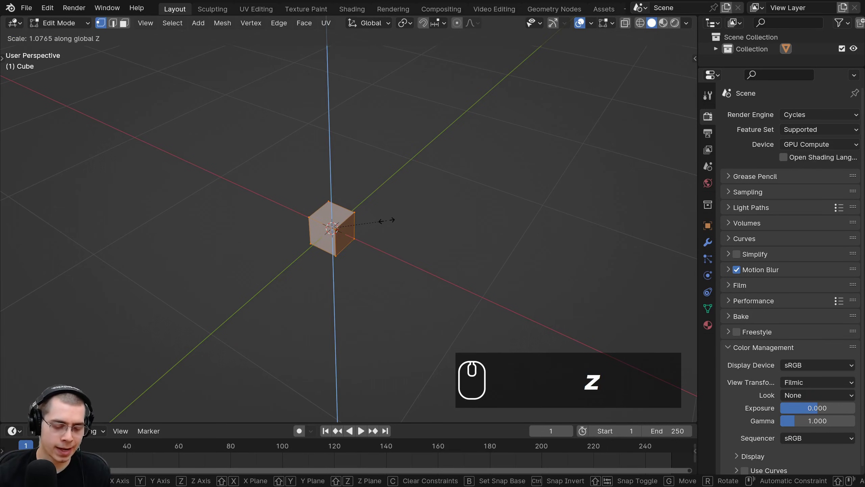
{"action": "type", "text": ".2"}
{"action": "key", "text": "Return"}
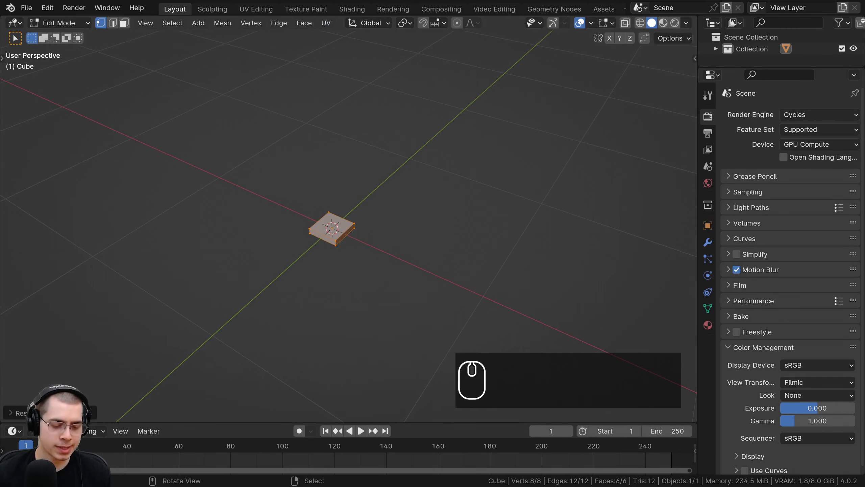
Step: Narrow the flattened cube by scaling its mesh by 0.5 along the Y axis
{"action": "key", "text": "s"}
{"action": "type", "text": "y"}
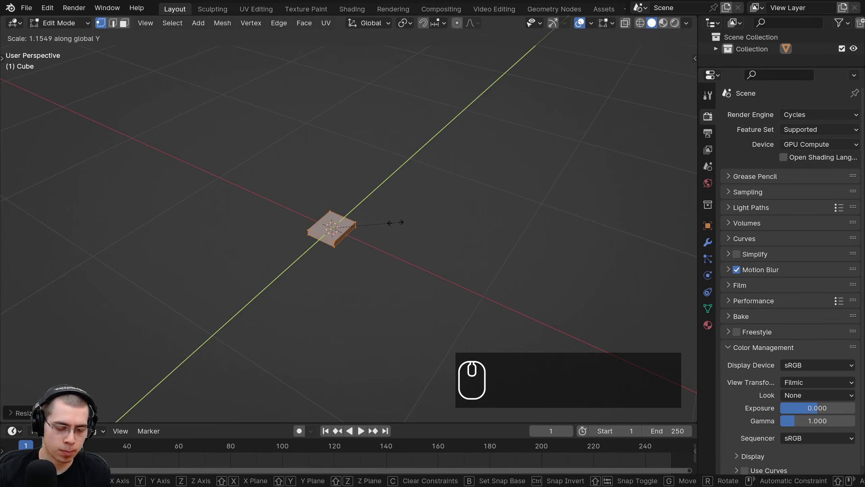
{"action": "type", "text": ".5"}
{"action": "key", "text": "Return"}
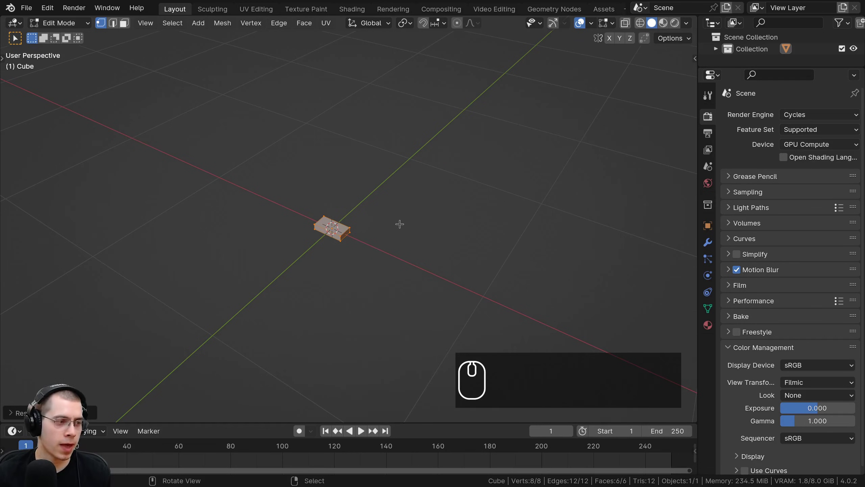
Step: Lengthen the track link by scaling its mesh by 2.8 along the X axis, and return to Object Mode
{"action": "key", "text": "s"}
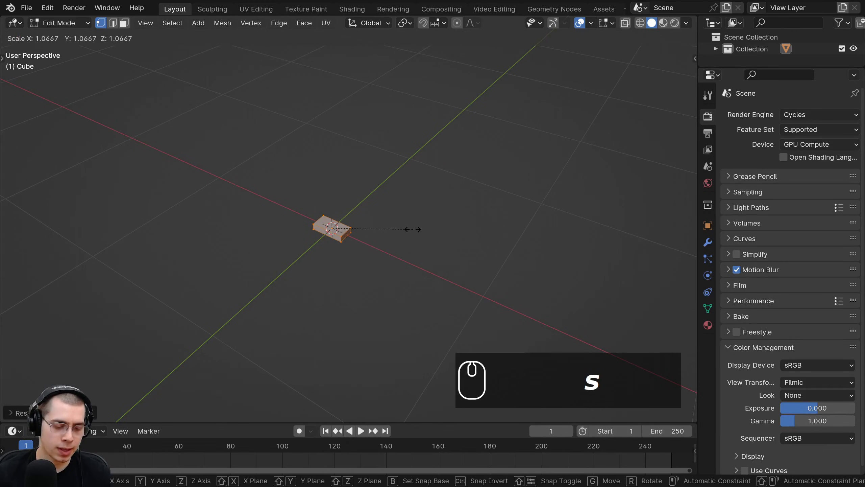
{"action": "type", "text": "x"}
{"action": "type", "text": "2"}
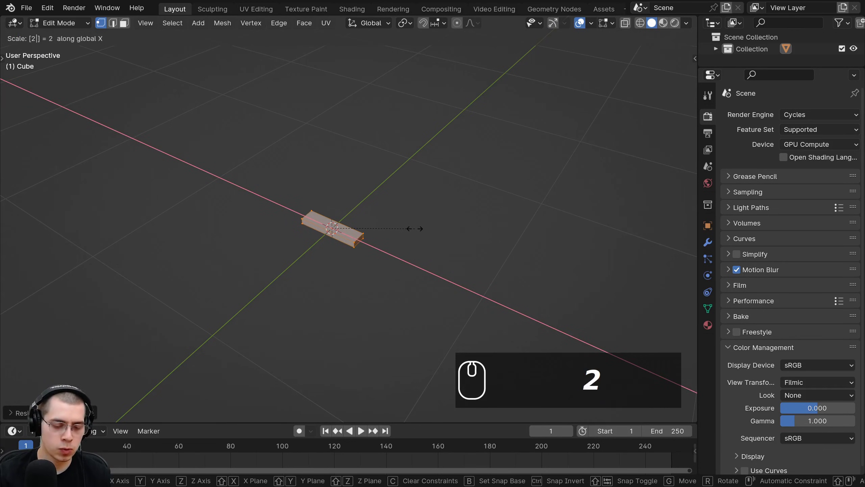
{"action": "type", "text": ".8"}
{"action": "key", "text": "Return"}
{"action": "middle_click_drag", "start_coordinate": [413, 228], "coordinate": [426, 307]}
{"action": "key", "text": "ctrl+b"}
{"action": "key", "text": "Tab"}
Step: Add a Bezier curve at the track link and rotate it 90 degrees about the Z axis
{"action": "key", "text": "shift+a"}
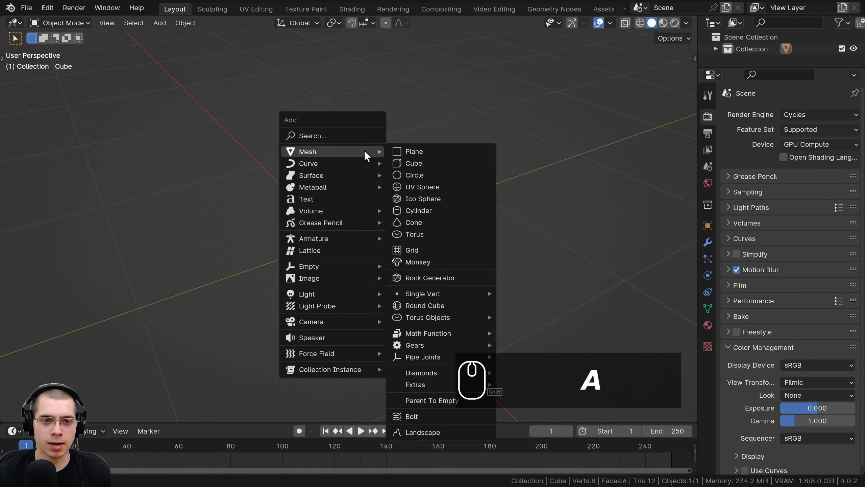
{"action": "mouse_move", "coordinate": [315, 160]}
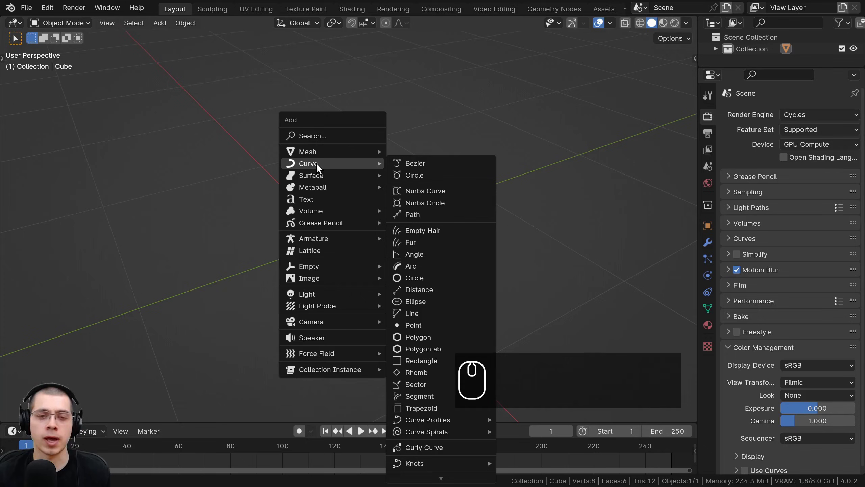
{"action": "left_click", "coordinate": [414, 162]}
{"action": "middle_click_drag", "start_coordinate": [414, 162], "coordinate": [411, 222]}
{"action": "key", "text": "r"}
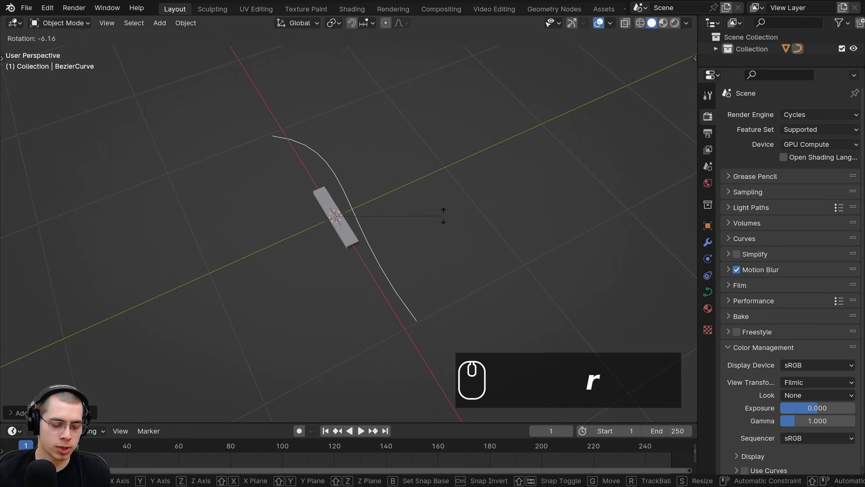
{"action": "type", "text": "z"}
{"action": "type", "text": "90"}
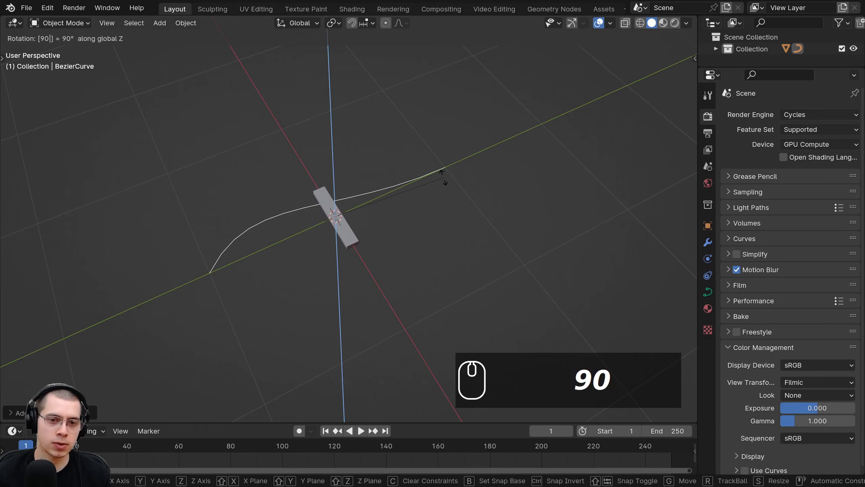
{"action": "key", "text": "Return"}
Step: In Edit Mode, rotate the control point at the curve's bent end by -45 degrees about the Z axis
{"action": "middle_click_drag", "start_coordinate": [417, 183], "coordinate": [313, 245]}
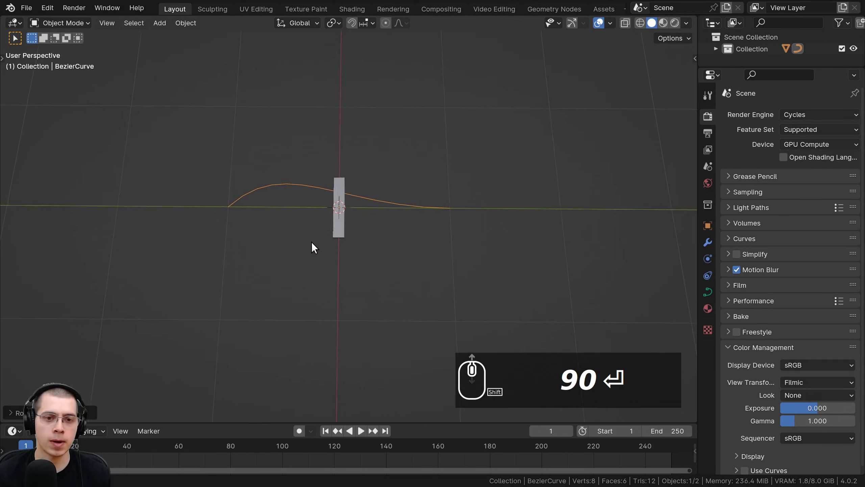
{"action": "key", "text": "ctrl+b"}
{"action": "key", "text": "Tab"}
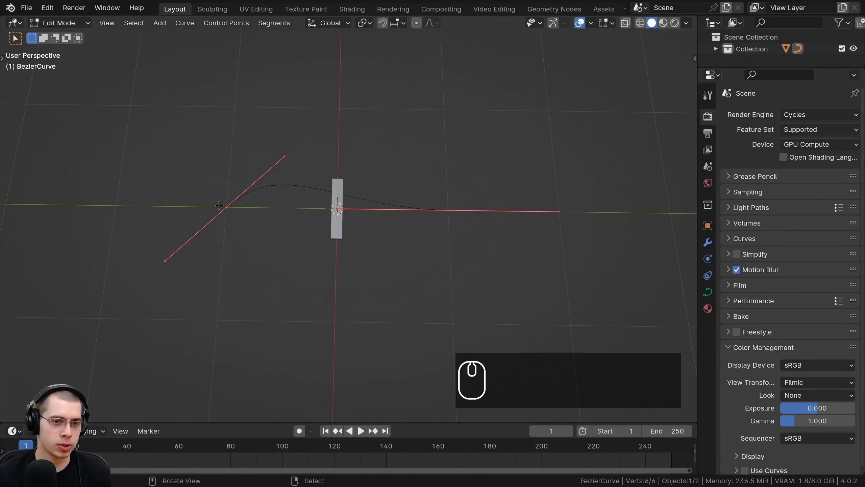
{"action": "right_click", "coordinate": [231, 205]}
{"action": "middle_click_drag", "start_coordinate": [291, 192], "coordinate": [342, 150], "text": "shift"}
{"action": "scroll", "coordinate": [341, 193], "scroll_direction": "up", "scroll_amount": 1}
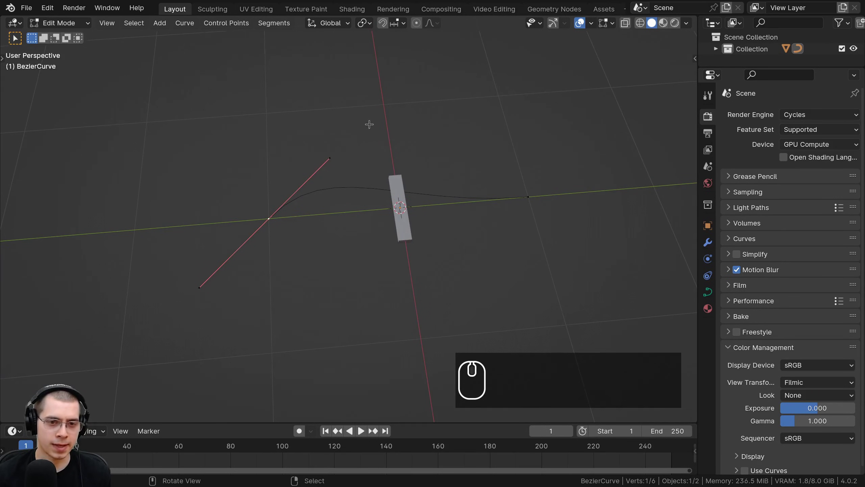
{"action": "key", "text": "r"}
{"action": "key", "text": "z"}
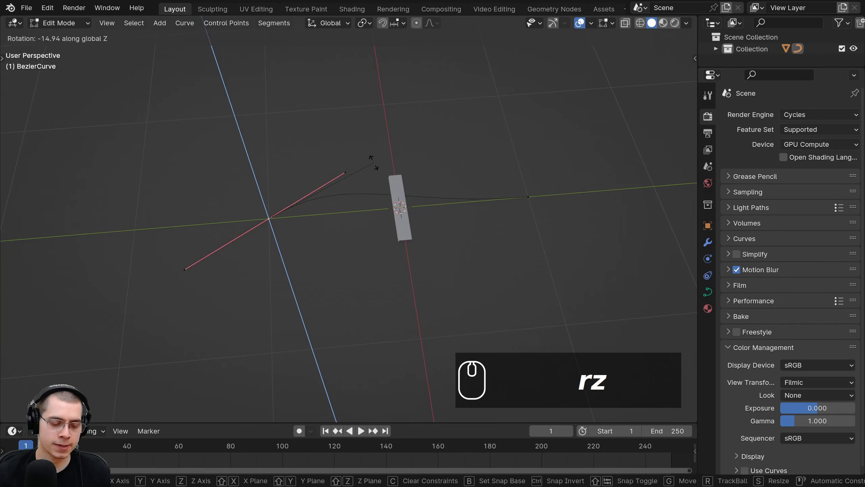
{"action": "type", "text": "45"}
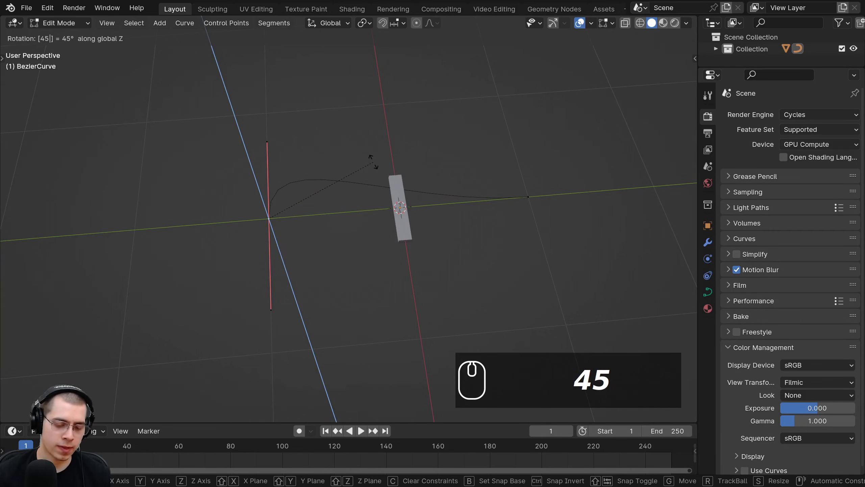
{"action": "key", "text": "minus"}
{"action": "key", "text": "Return"}
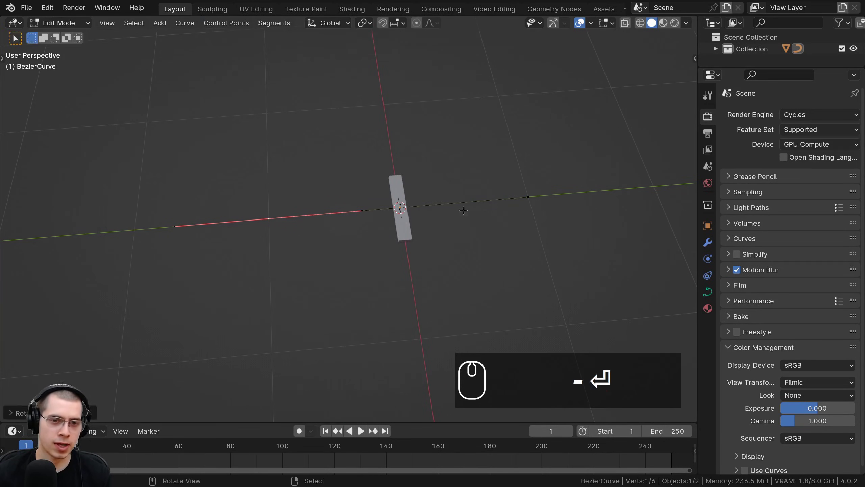
Step: In the right orthographic view, extrude the curve's end control point on the -Y side about 0.99 m outward and 0.48 m up
{"action": "middle_click_drag", "start_coordinate": [462, 210], "coordinate": [520, 187]}
{"action": "key", "text": "a"}
{"action": "key", "text": "a"}
{"action": "key", "text": "z"}
{"action": "key", "text": "KP_1"}
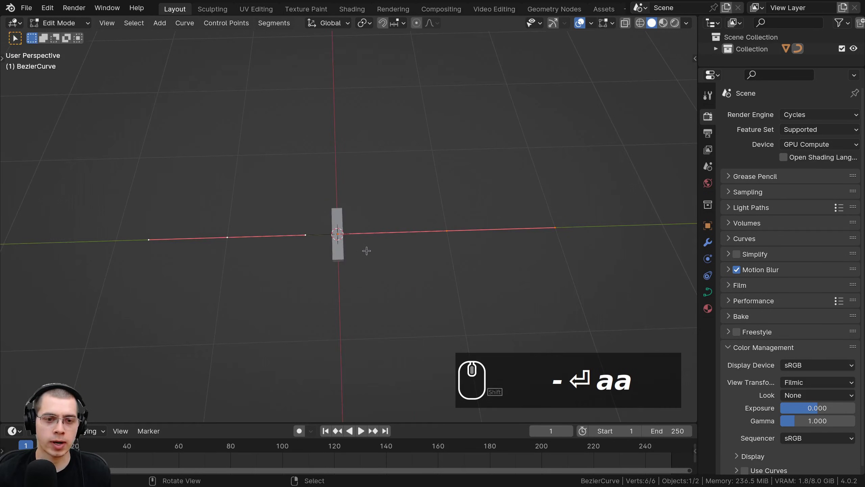
{"action": "key", "text": "KP_3"}
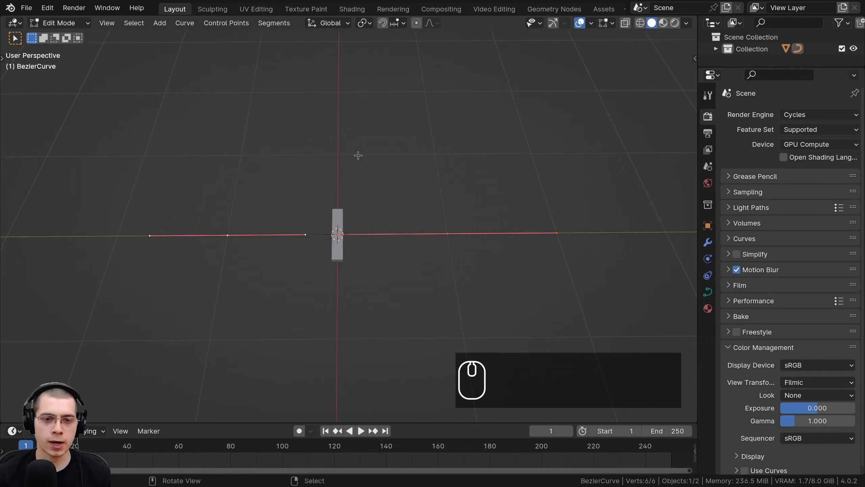
{"action": "key", "text": "KP_3"}
{"action": "middle_click_drag", "start_coordinate": [232, 259], "coordinate": [240, 243], "text": "shift"}
{"action": "right_click", "coordinate": [224, 252]}
{"action": "scroll", "coordinate": [317, 271], "scroll_direction": "down", "scroll_amount": 2}
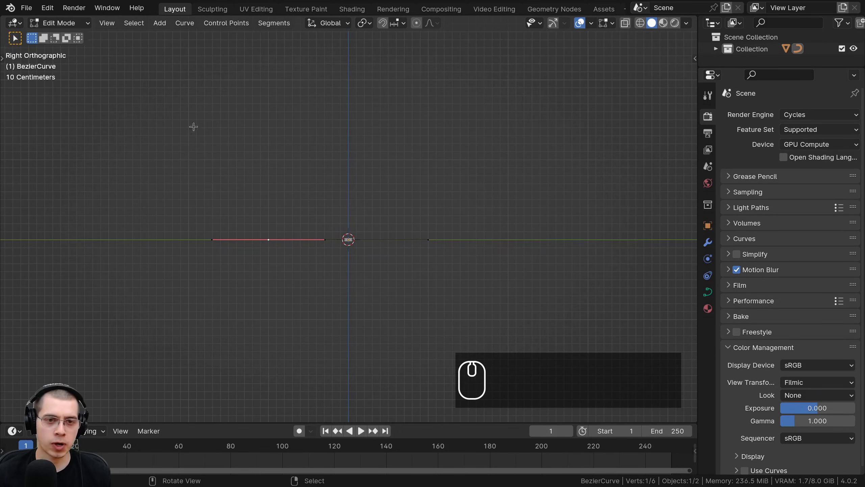
{"action": "middle_click_drag", "start_coordinate": [277, 235], "coordinate": [323, 265], "text": "shift"}
{"action": "scroll", "coordinate": [357, 217], "scroll_direction": "up", "scroll_amount": 2}
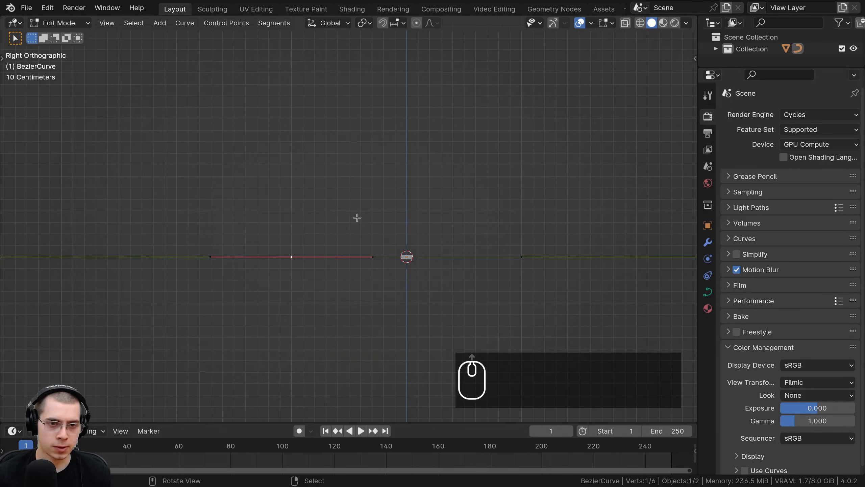
{"action": "key", "text": "e"}
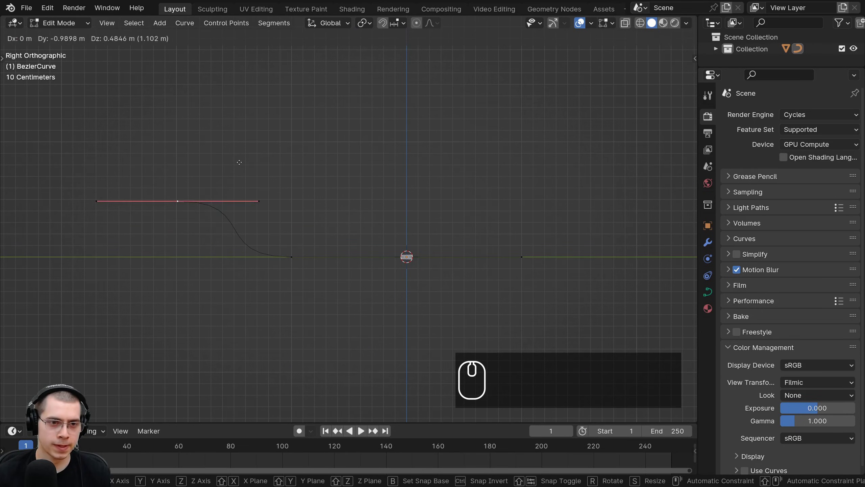
{"action": "left_click", "coordinate": [236, 160]}
Step: Rotate the extruded control point about 90 degrees so its handles stand vertical, shorten the handles and adjust its position
{"action": "key", "text": "r"}
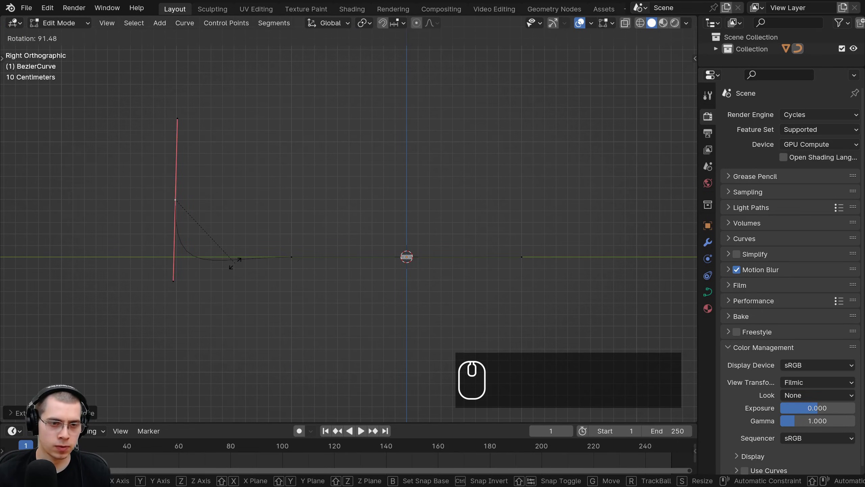
{"action": "key", "text": "s"}
{"action": "key", "text": "g"}
{"action": "left_click", "coordinate": [232, 201]}
{"action": "scroll", "coordinate": [232, 201], "scroll_direction": "down", "scroll_amount": 2}
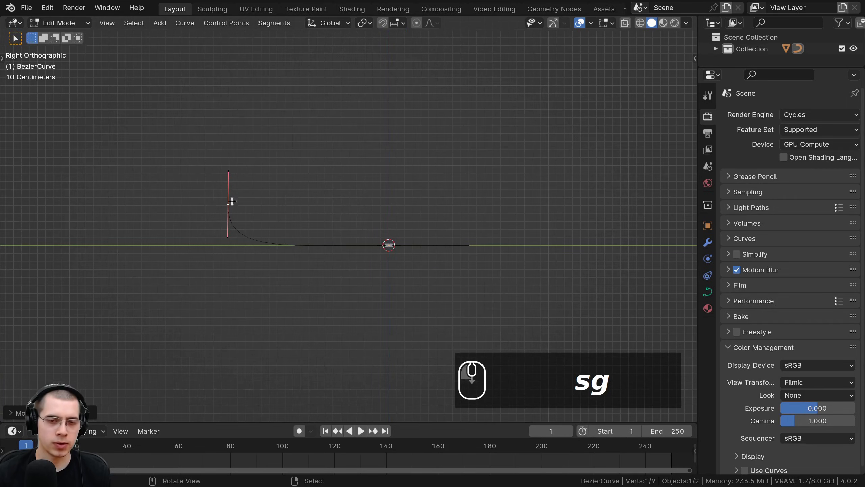
{"action": "scroll", "coordinate": [312, 171], "scroll_direction": "up", "scroll_amount": 2}
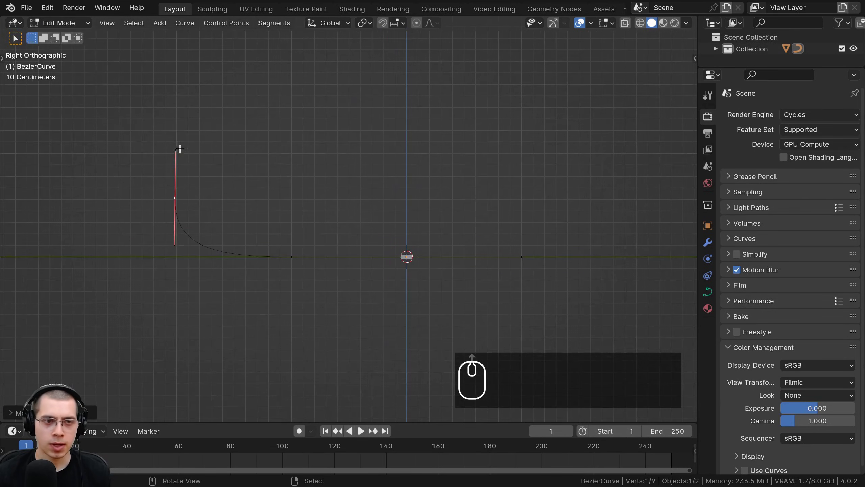
{"action": "scroll", "coordinate": [387, 193], "scroll_direction": "down", "scroll_amount": 1}
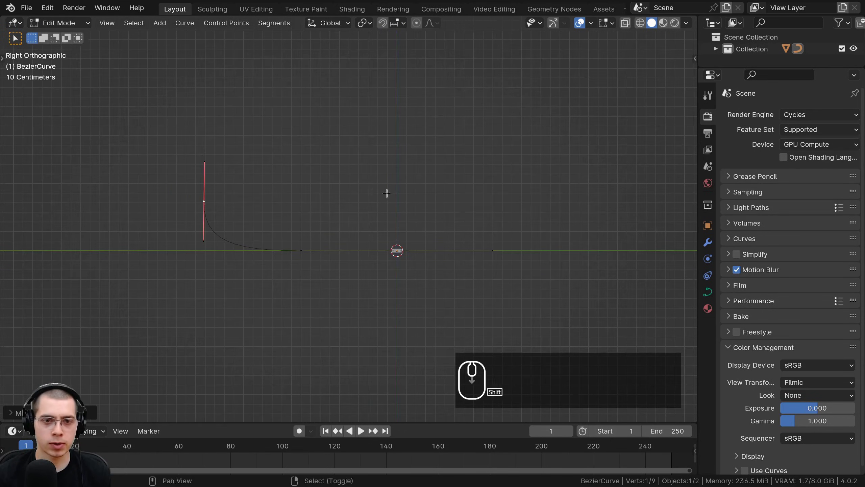
Step: Move the vertical-handled control point about 0.44 m along Y toward the track link
{"action": "key", "text": "g"}
{"action": "key", "text": "y"}
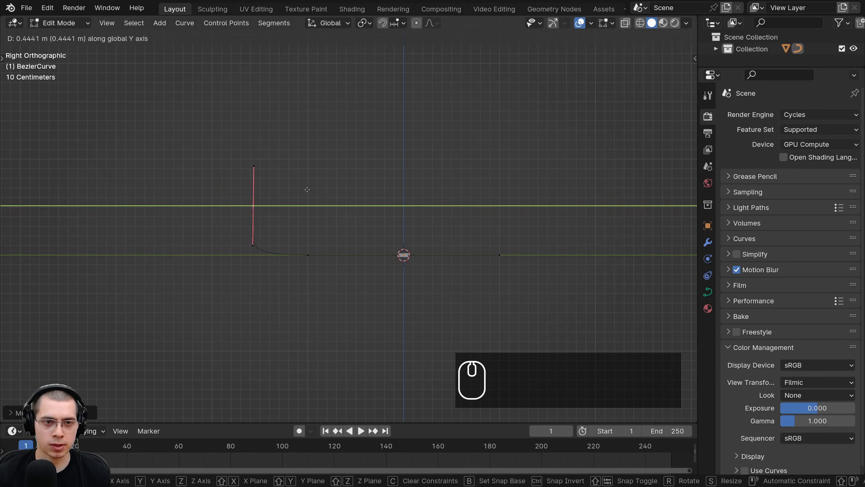
{"action": "left_click", "coordinate": [308, 189]}
Step: Shorten the handles of the bottom control point beside the bend and shift it slightly toward the track link
{"action": "right_click", "coordinate": [309, 253]}
{"action": "key", "text": "s"}
{"action": "key", "text": "g"}
{"action": "middle_click", "coordinate": [316, 249]}
{"action": "left_click", "coordinate": [328, 249]}
{"action": "key", "text": "s"}
{"action": "left_click", "coordinate": [336, 230]}
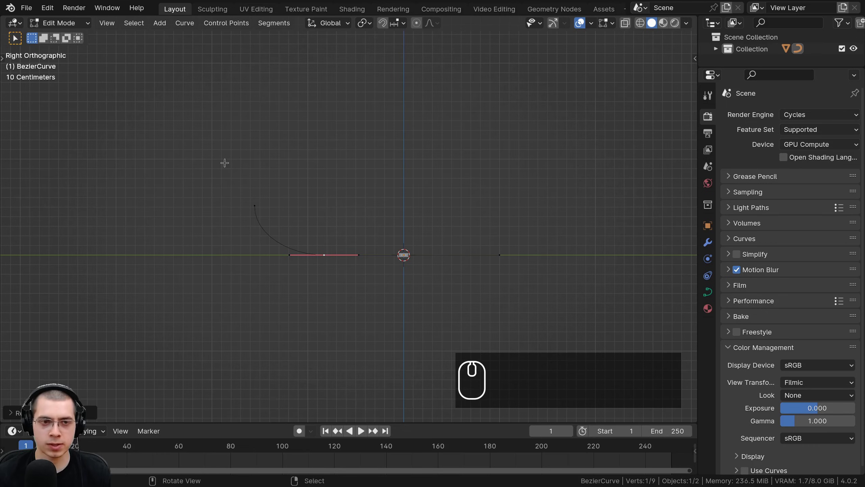
Step: Fine-tune the position of the control point with vertical handles to round the bend
{"action": "left_click", "coordinate": [258, 203]}
{"action": "key", "text": "g"}
{"action": "right_click", "coordinate": [266, 198]}
{"action": "scroll", "coordinate": [267, 200], "scroll_direction": "up", "scroll_amount": 1}
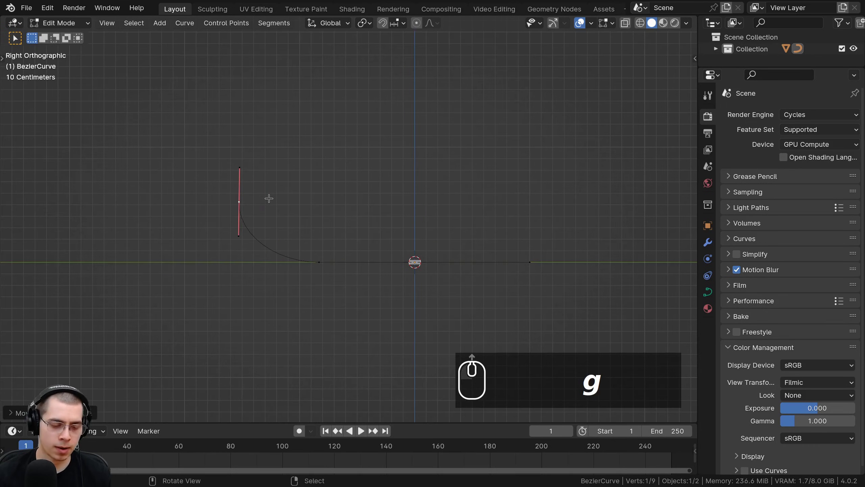
Step: Extrude a control point about 0.71 m along Y and 0.47 m up from the bend, and rotate its handles horizontal to complete the rounded end
{"action": "key", "text": "e"}
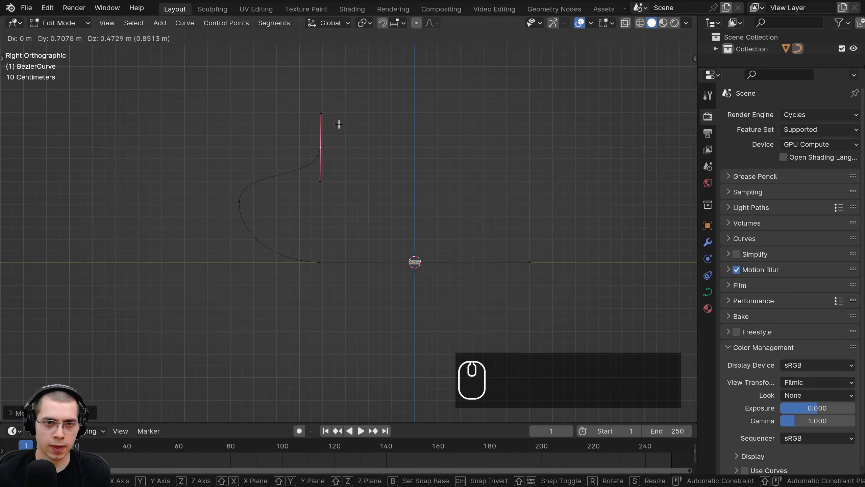
{"action": "left_click", "coordinate": [338, 126]}
{"action": "key", "text": "r"}
{"action": "left_click", "coordinate": [367, 261]}
{"action": "key", "text": "g"}
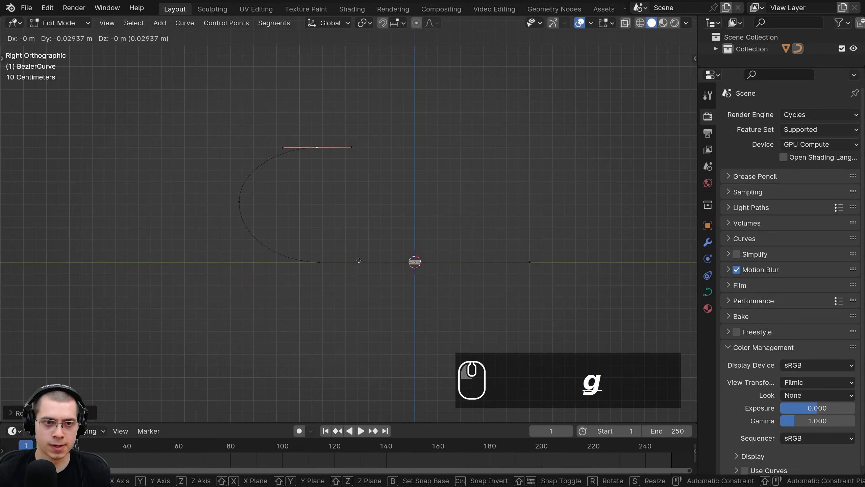
{"action": "left_click", "coordinate": [361, 261]}
{"action": "middle_click_drag", "start_coordinate": [316, 152], "coordinate": [311, 155], "text": "shift"}
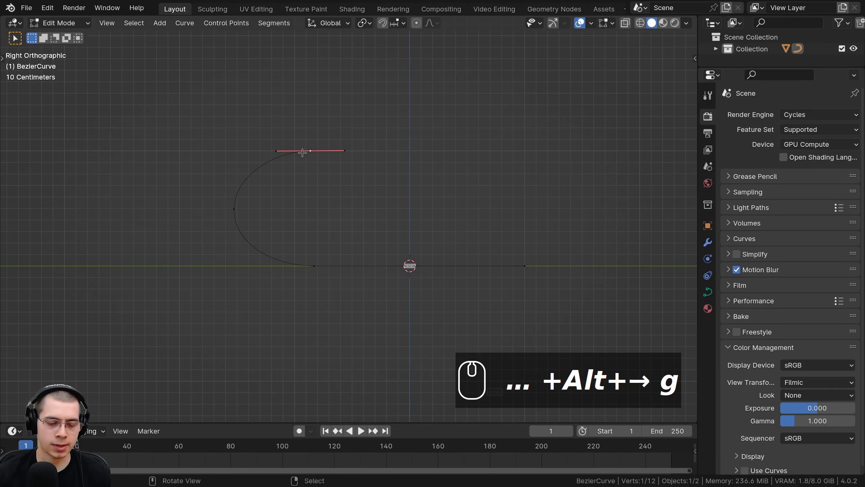
Step: Extrude the upper control point straight along Y until it sits above the opposite bottom end point
{"action": "key", "text": "e"}
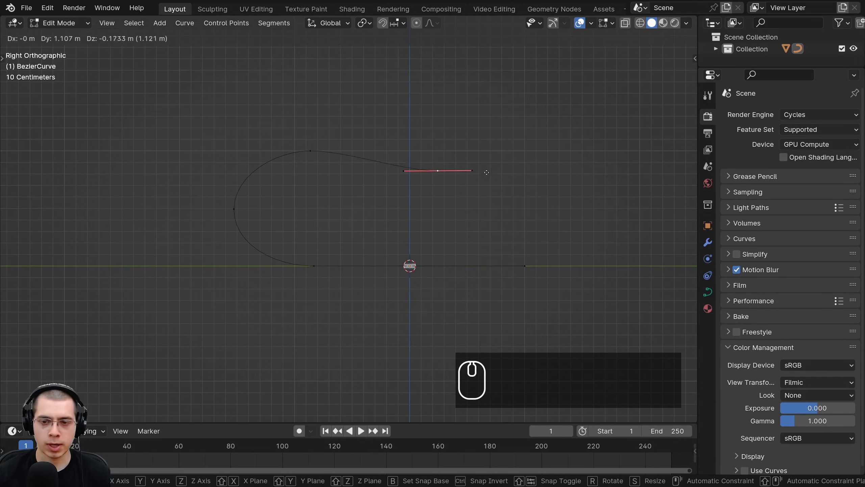
{"action": "key", "text": "y"}
{"action": "left_click", "coordinate": [571, 166]}
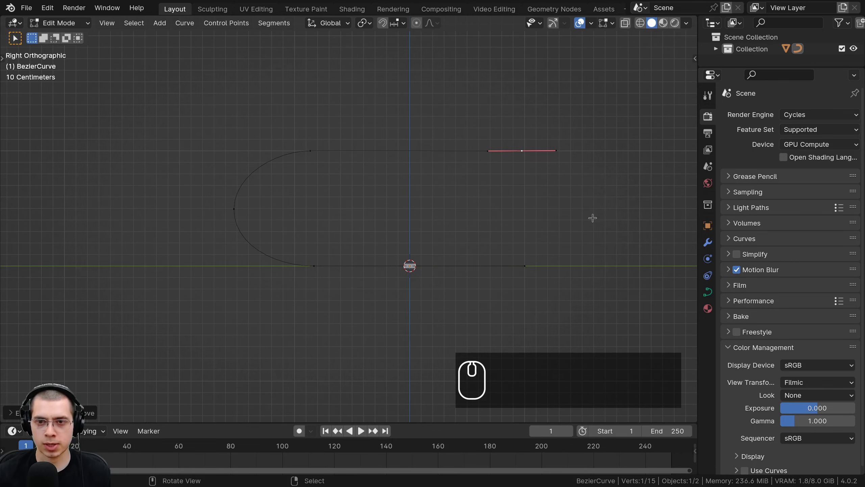
Step: Extrude a control point outward and down to half the loop's height, and rotate it 90 degrees to form the second bend
{"action": "key", "text": "e"}
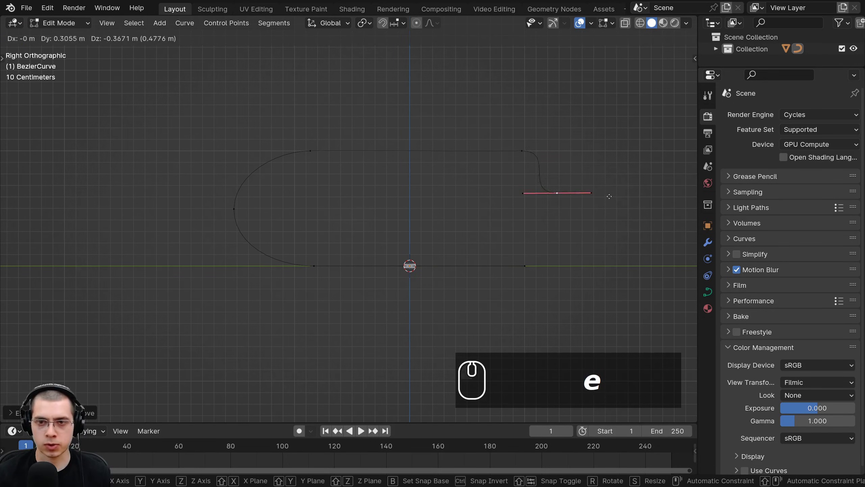
{"action": "left_click", "coordinate": [631, 206]}
{"action": "type", "text": "r"}
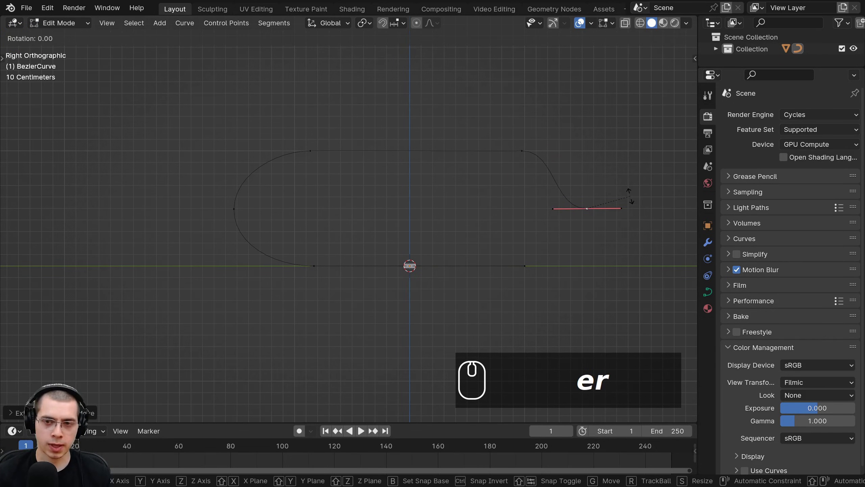
{"action": "type", "text": "90"}
{"action": "key", "text": "Return"}
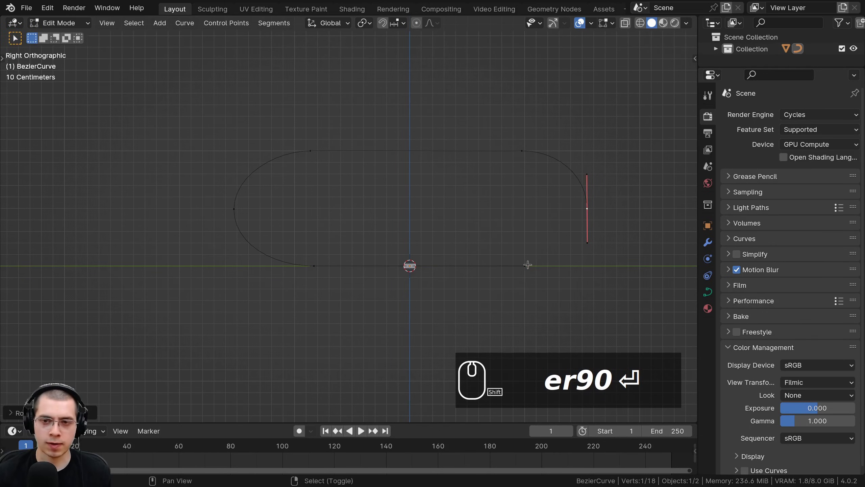
Step: Close the loop by joining the two end control points, and scale down the bottom point's handles to round the corner
{"action": "key", "text": "f"}
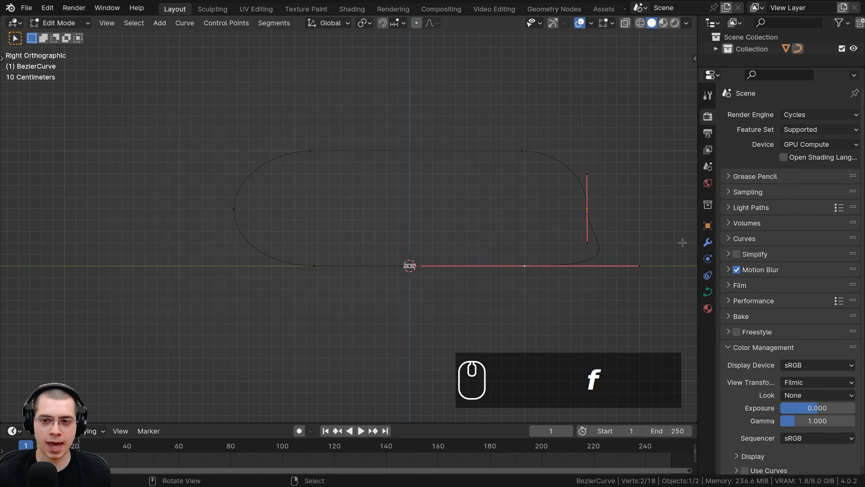
{"action": "key", "text": "s"}
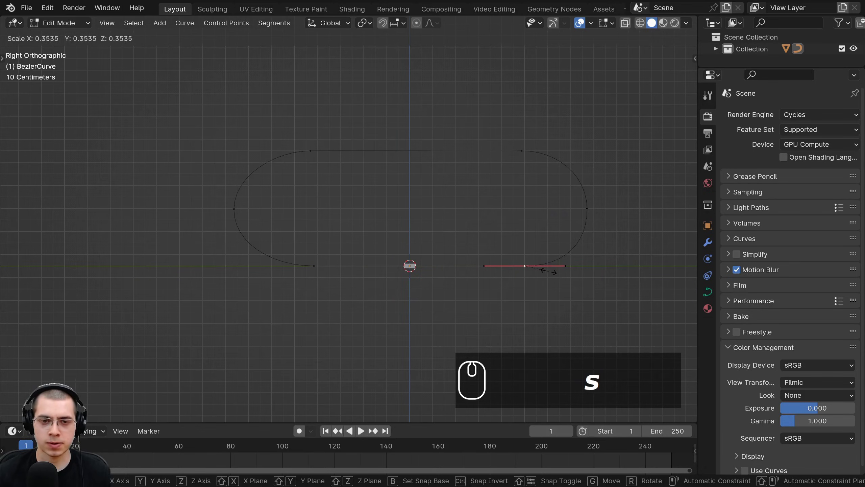
{"action": "left_click", "coordinate": [549, 271]}
{"action": "key", "text": "s"}
{"action": "left_click", "coordinate": [499, 252]}
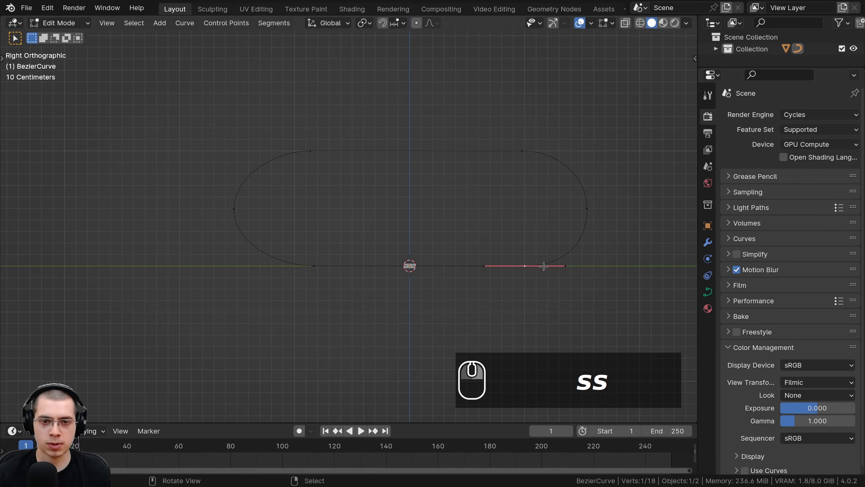
{"action": "key", "text": "s"}
{"action": "left_click", "coordinate": [536, 265]}
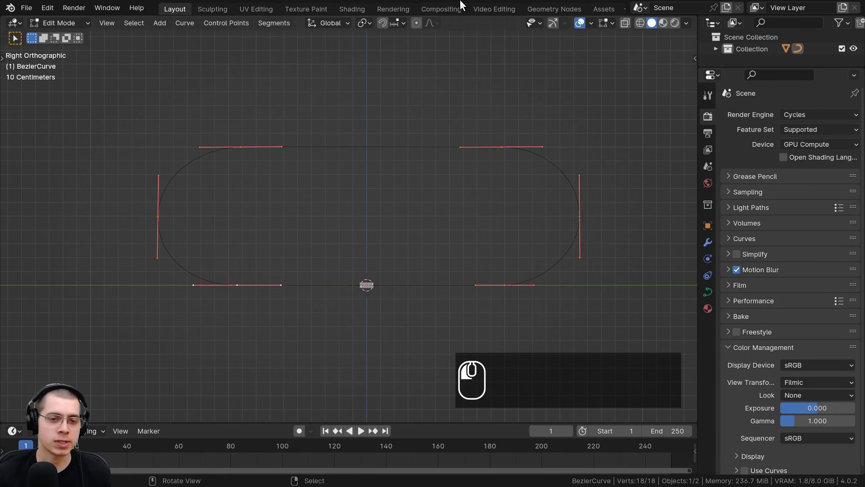
Step: Scale all control points of the closed curve by 0.7
{"action": "key", "text": "a"}
{"action": "key", "text": "a"}
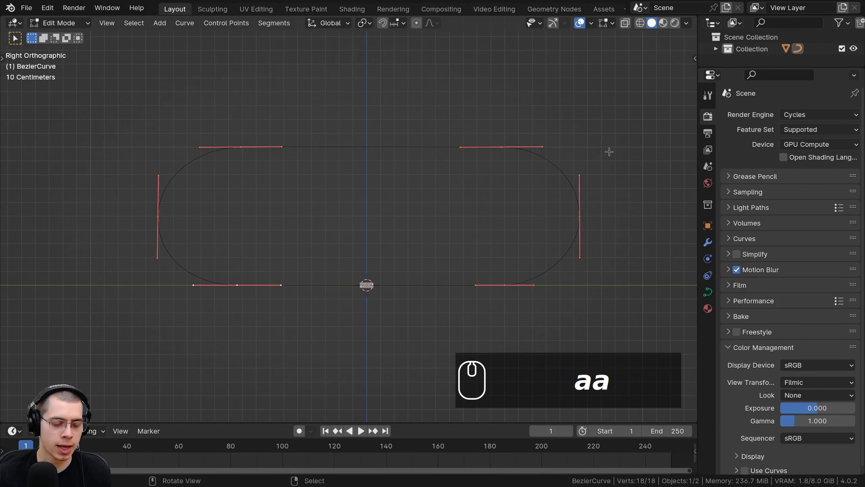
{"action": "type", "text": "s"}
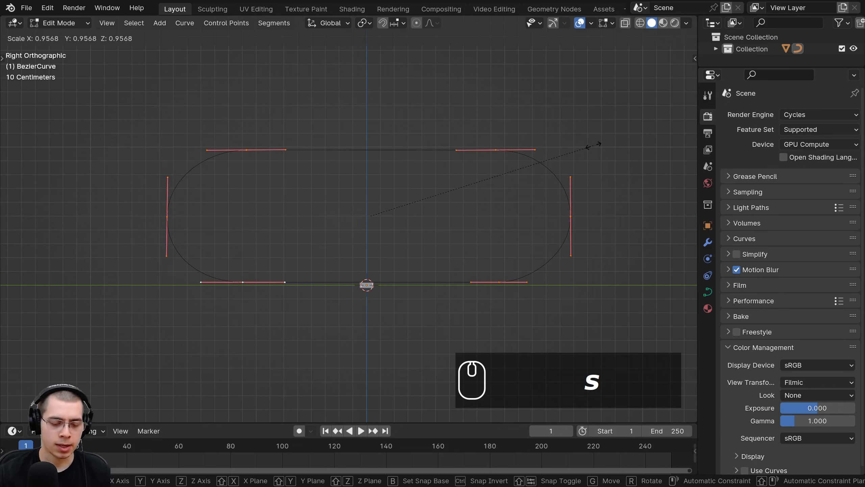
{"action": "type", "text": ".7"}
{"action": "key", "text": "Return"}
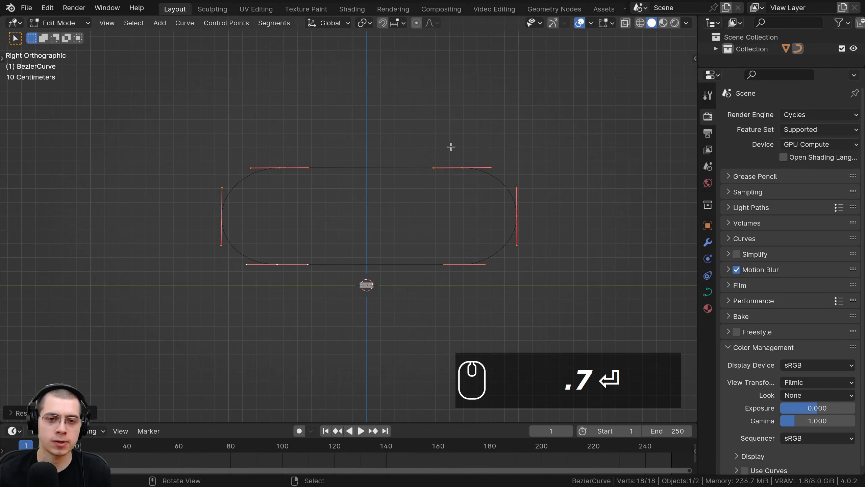
Step: Move the whole curve about 0.15 m down along Z so its bottom lies on the Y axis, and return to Object Mode
{"action": "key", "text": "g"}
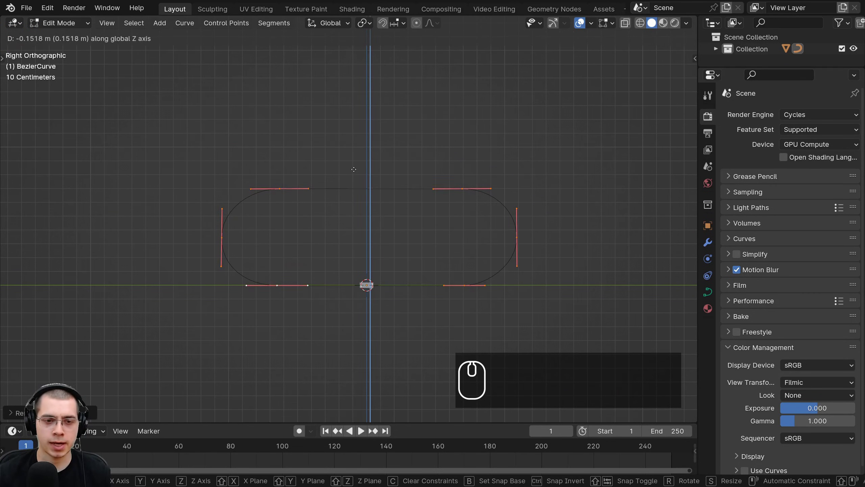
{"action": "left_click", "coordinate": [354, 169]}
{"action": "scroll", "coordinate": [354, 165], "scroll_direction": "up", "scroll_amount": 2}
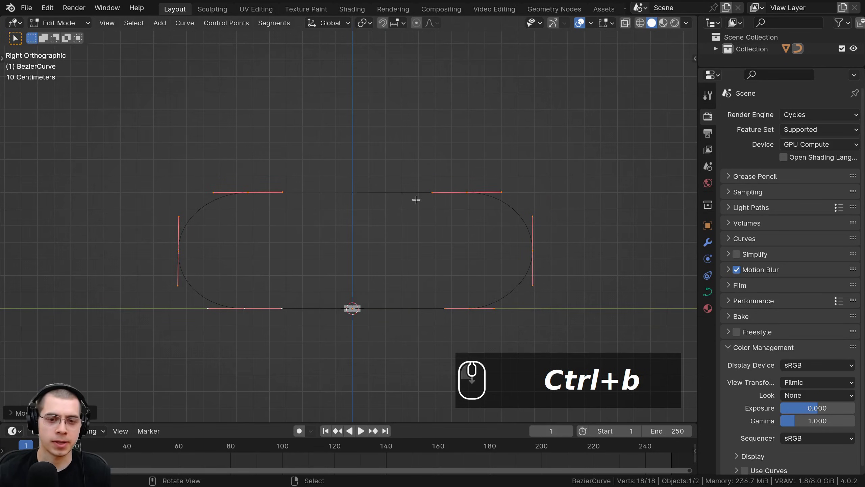
{"action": "key", "text": "Tab"}
Step: Select the track link and add an Array modifier to it
{"action": "middle_click_drag", "start_coordinate": [386, 197], "coordinate": [375, 242]}
{"action": "left_click", "coordinate": [378, 270]}
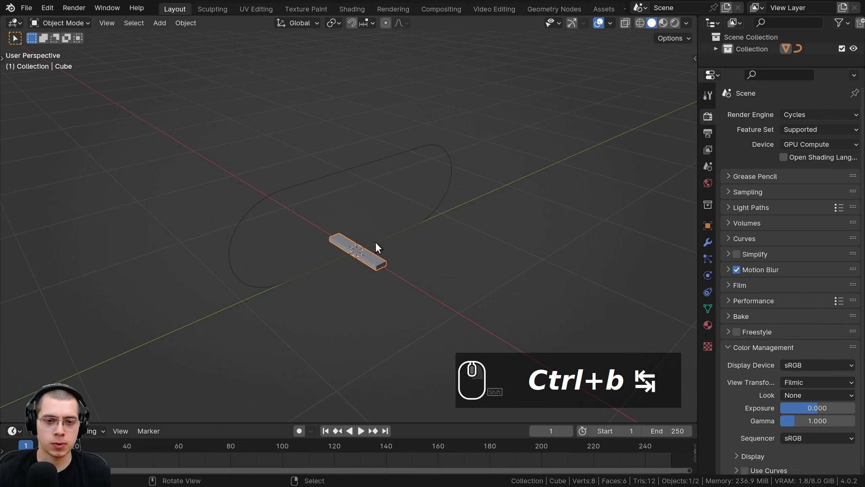
{"action": "left_click", "coordinate": [708, 243]}
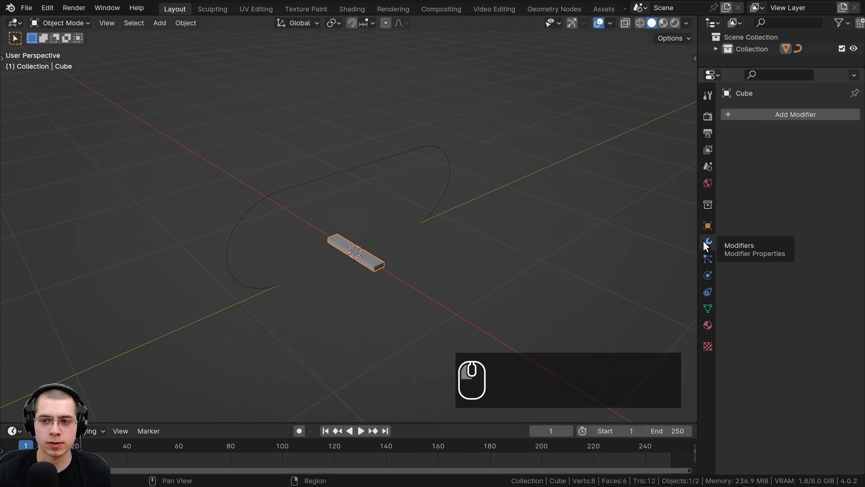
{"action": "left_click_drag", "start_coordinate": [699, 237], "coordinate": [681, 238]}
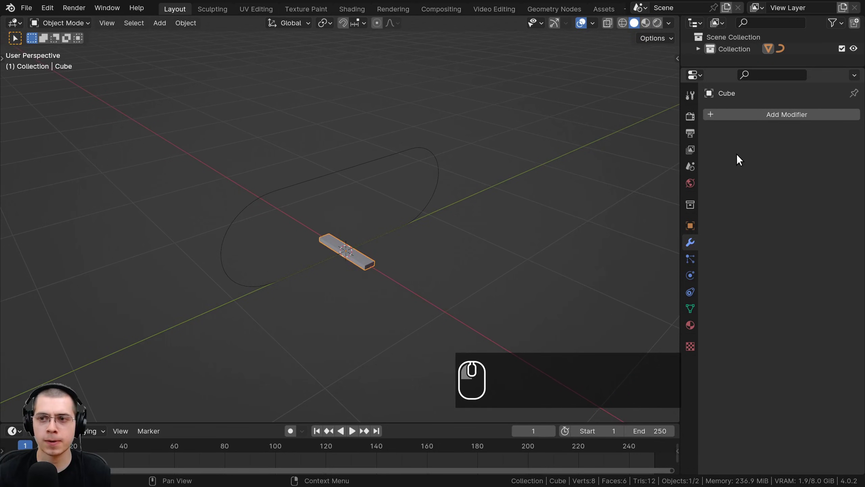
{"action": "left_click", "coordinate": [737, 117]}
{"action": "left_click", "coordinate": [695, 121]}
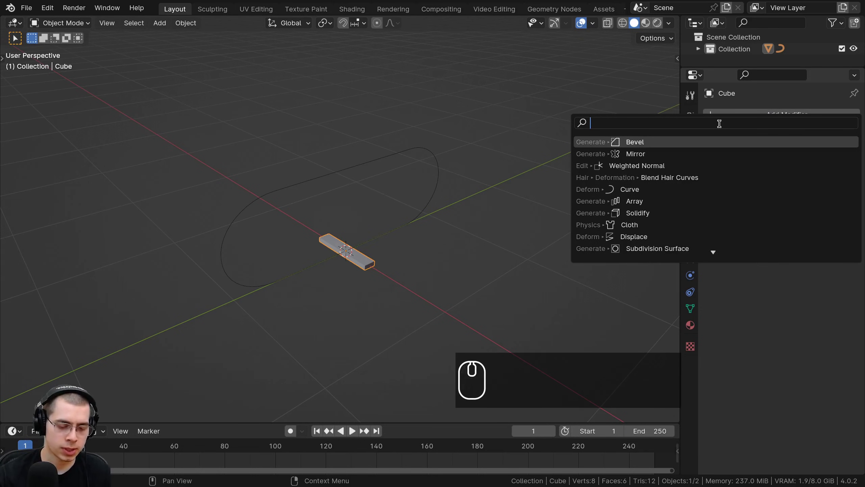
{"action": "type", "text": "arr"}
{"action": "left_click", "coordinate": [612, 140]}
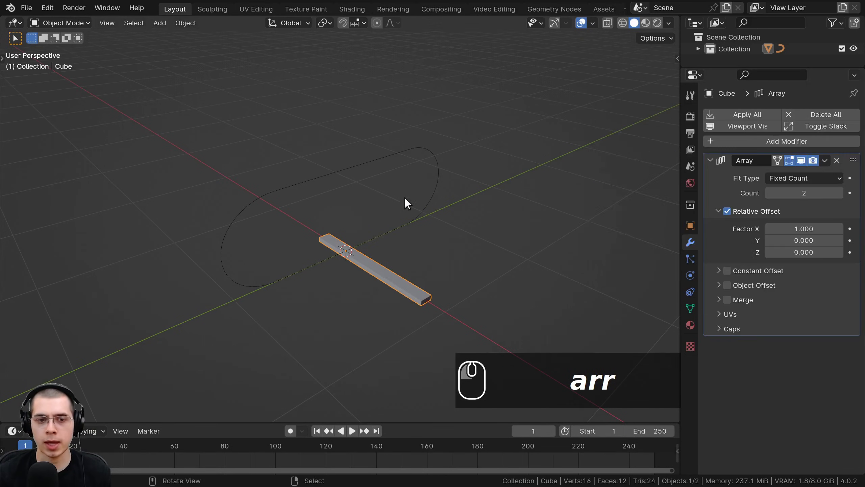
{"action": "scroll", "coordinate": [367, 226], "scroll_direction": "up", "scroll_amount": 3}
{"action": "middle_click_drag", "start_coordinate": [404, 198], "coordinate": [348, 204]}
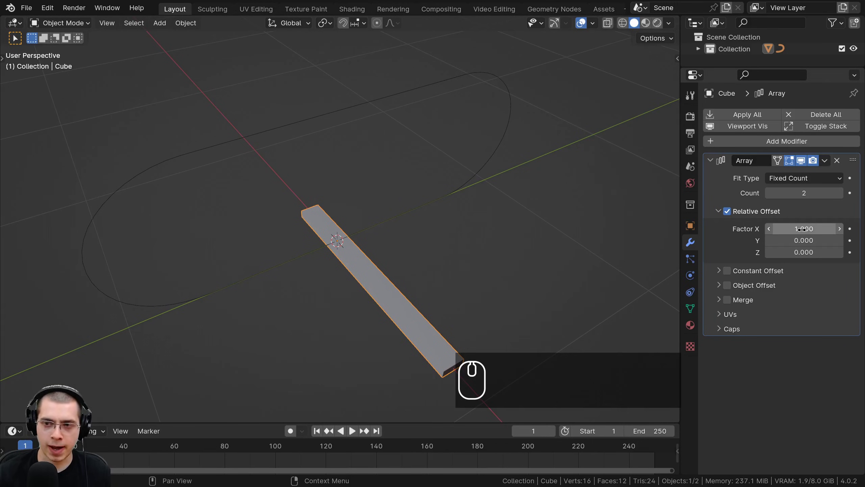
Step: Set the array's relative offset factors to 0 on X and 1 on Y
{"action": "mouse_move", "coordinate": [803, 229]}
{"action": "left_mouse_down"}
{"action": "mouse_move", "coordinate": [825, 229]}
{"action": "mouse_move", "coordinate": [776, 229]}
{"action": "mouse_move", "coordinate": [802, 229]}
{"action": "mouse_move", "coordinate": [794, 229]}
{"action": "left_mouse_up"}
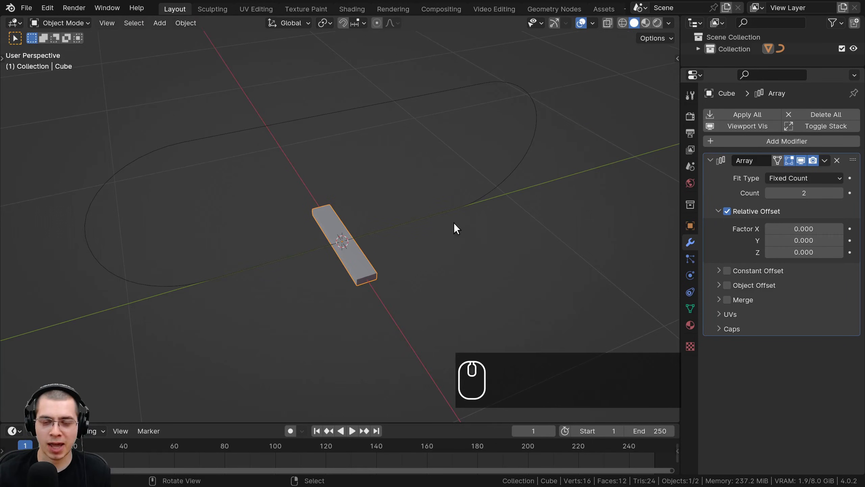
{"action": "left_click", "coordinate": [804, 240]}
{"action": "type", "text": "1"}
{"action": "key", "text": "Return"}
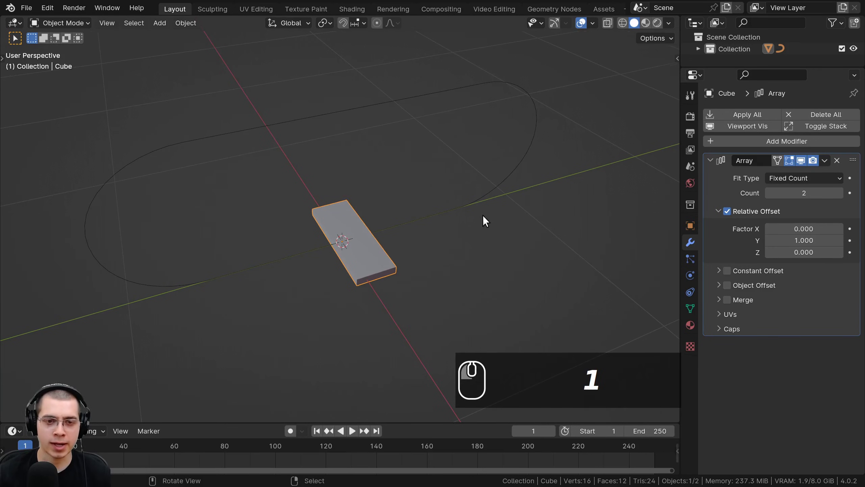
{"action": "scroll", "coordinate": [461, 212], "scroll_direction": "up", "scroll_amount": 1}
{"action": "scroll", "coordinate": [346, 231], "scroll_direction": "up", "scroll_amount": 4}
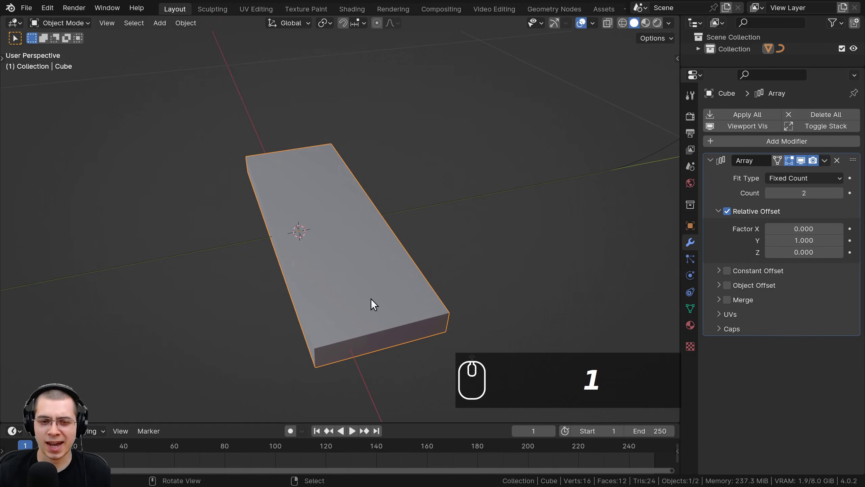
Step: Set the array's relative Y offset to 1.1 to leave a small gap between the links
{"action": "left_click", "coordinate": [809, 241]}
{"action": "type", "text": "1.0"}
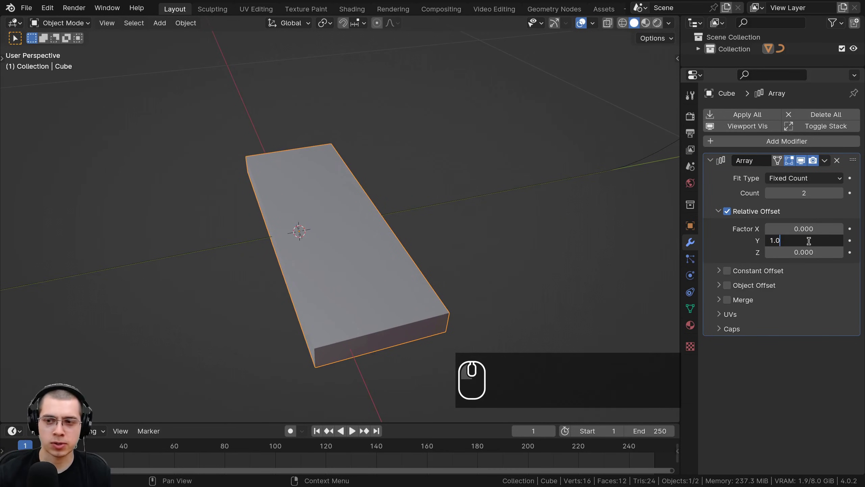
{"action": "type", "text": "1"}
{"action": "key", "text": "Return"}
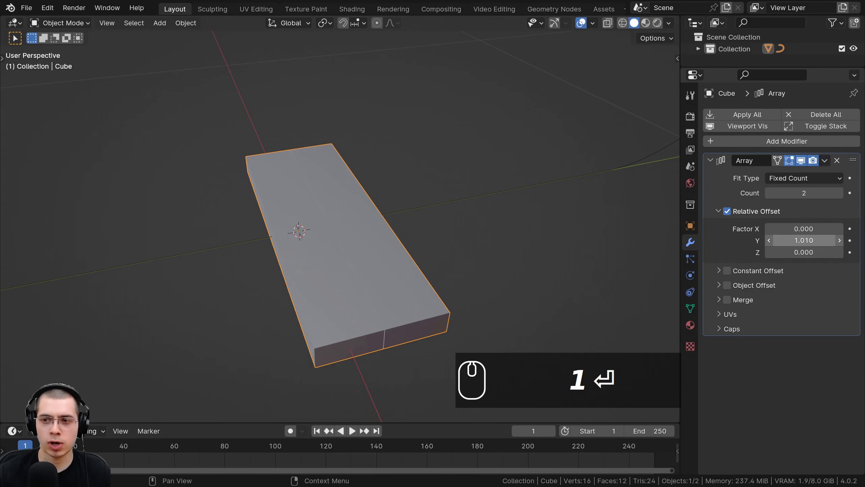
{"action": "left_click", "coordinate": [804, 240]}
{"action": "key", "text": "BackSpace"}
{"action": "key", "text": "BackSpace"}
{"action": "type", "text": "1"}
{"action": "key", "text": "Return"}
{"action": "middle_click_drag", "start_coordinate": [262, 117], "coordinate": [372, 280]}
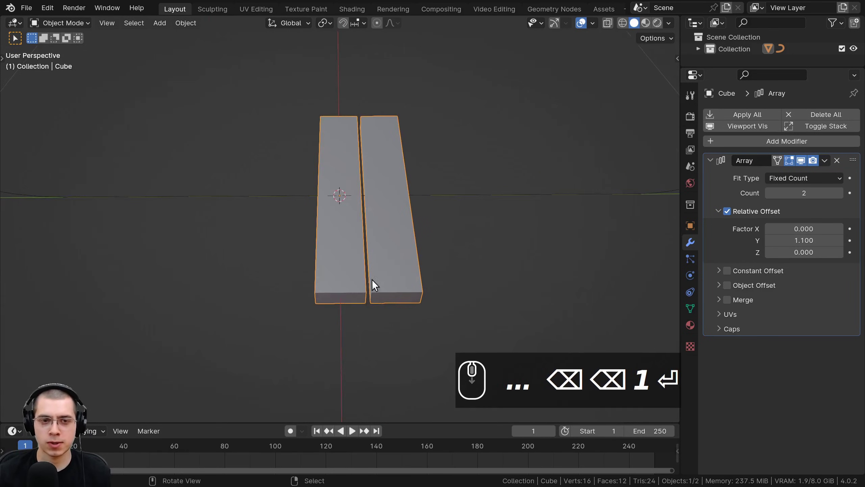
{"action": "left_click_drag", "start_coordinate": [783, 240], "coordinate": [824, 240], "text": "shift"}
{"action": "right_click", "coordinate": [804, 240]}
Step: Set the array count to 50 links
{"action": "middle_click_drag", "start_coordinate": [416, 232], "coordinate": [440, 210]}
{"action": "middle_click_drag", "start_coordinate": [238, 242], "coordinate": [282, 225]}
{"action": "scroll", "coordinate": [375, 227], "scroll_direction": "down", "scroll_amount": 1}
{"action": "middle_click_drag", "start_coordinate": [435, 229], "coordinate": [440, 225], "text": "shift"}
{"action": "left_click", "coordinate": [794, 190]}
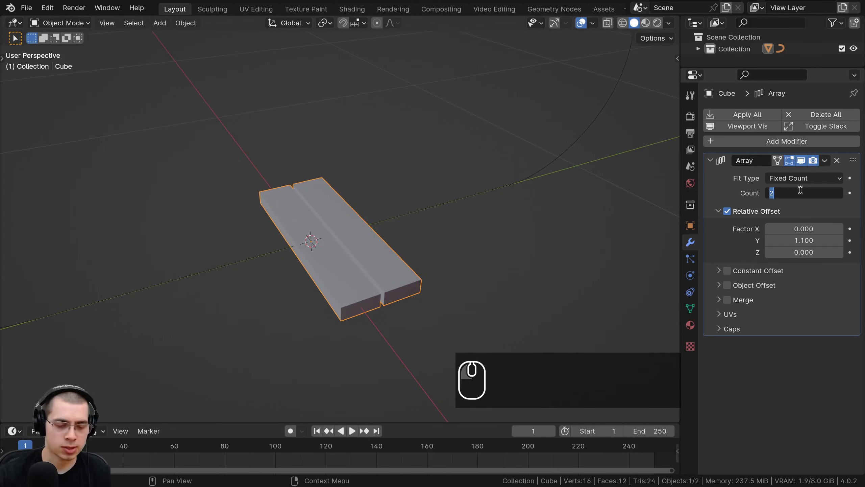
{"action": "type", "text": "50"}
{"action": "key", "text": "Return"}
{"action": "scroll", "coordinate": [361, 163], "scroll_direction": "down", "scroll_amount": 2}
{"action": "scroll", "coordinate": [601, 159], "scroll_direction": "down", "scroll_amount": 2, "text": "shift"}
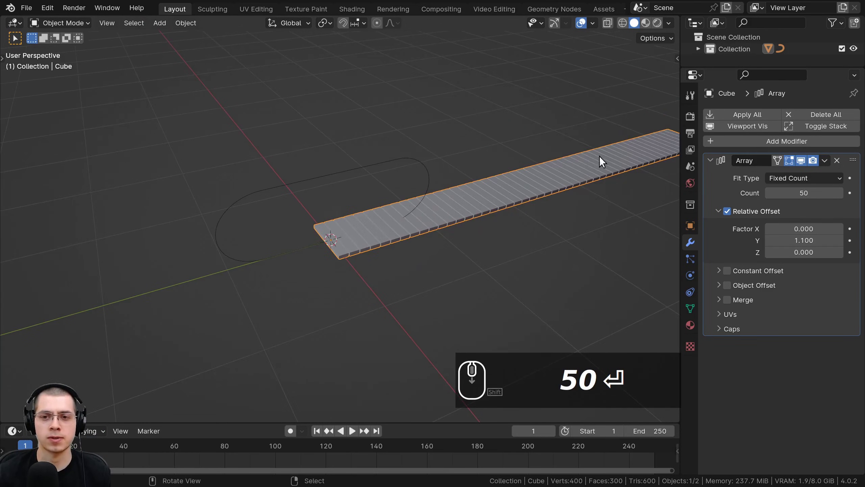
{"action": "scroll", "coordinate": [503, 221], "scroll_direction": "down", "scroll_amount": 1, "text": "shift"}
{"action": "scroll", "coordinate": [556, 196], "scroll_direction": "down", "scroll_amount": 1, "text": "shift"}
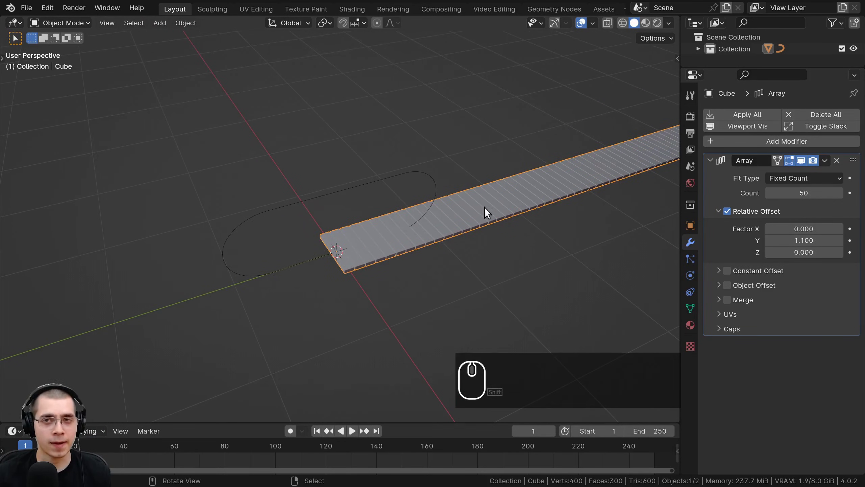
{"action": "scroll", "coordinate": [487, 207], "scroll_direction": "up", "scroll_amount": 1}
{"action": "key", "text": "g"}
{"action": "right_click", "coordinate": [457, 171]}
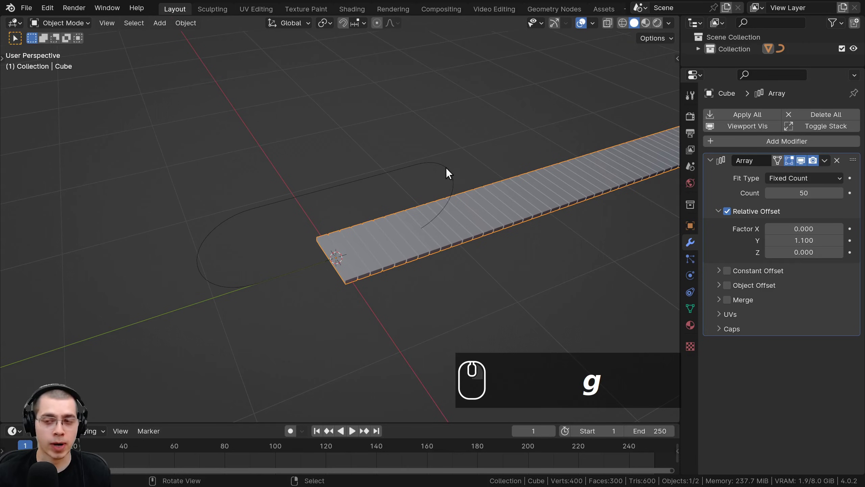
Step: Add a Curve modifier to the track link and assign the closed Bezier curve as its curve object
{"action": "left_click", "coordinate": [748, 141]}
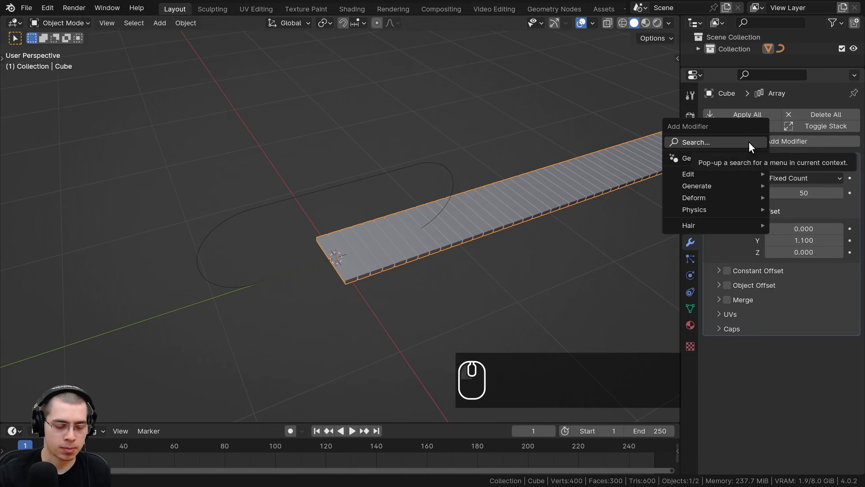
{"action": "type", "text": "cur"}
{"action": "left_click", "coordinate": [598, 162]}
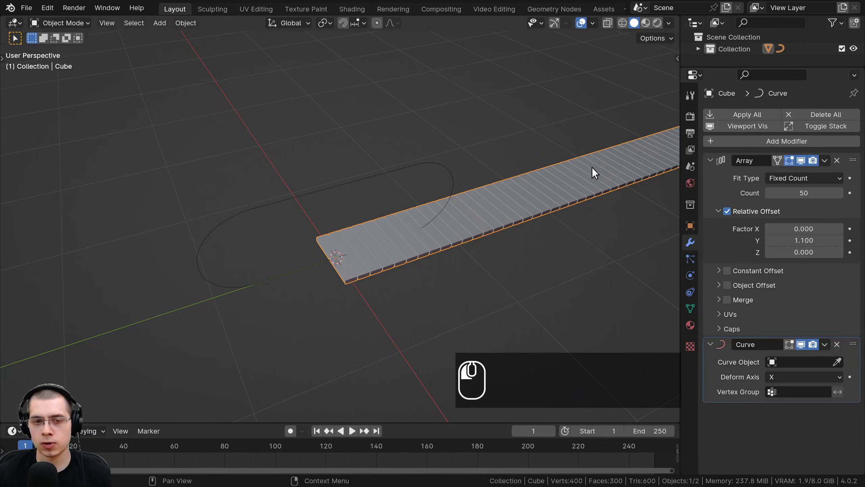
{"action": "left_click", "coordinate": [838, 362]}
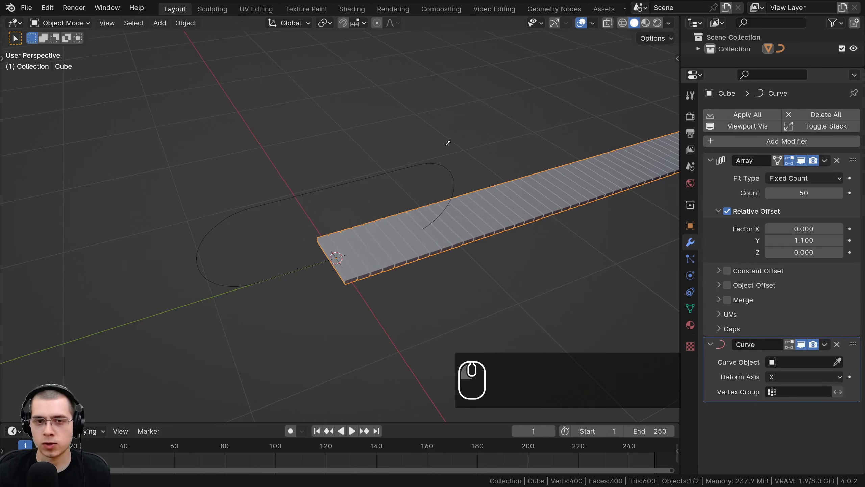
{"action": "left_click", "coordinate": [422, 162]}
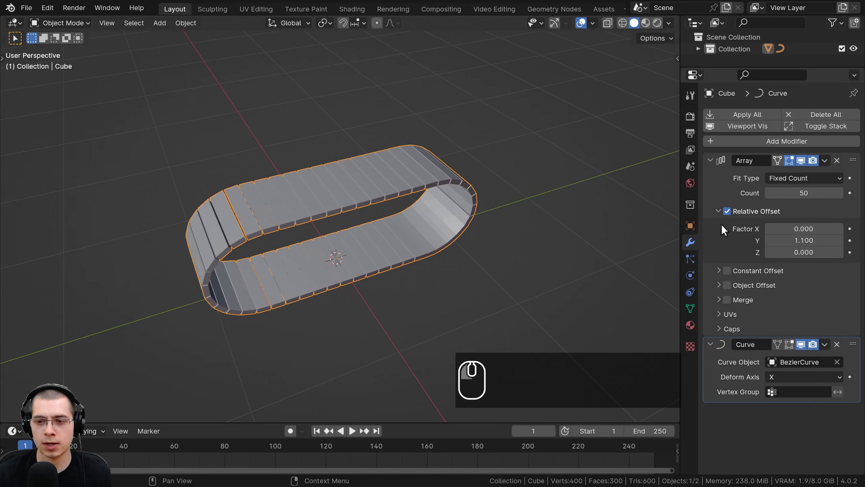
Step: Add a Bevel modifier to the track links with 3 segments
{"action": "middle_click_drag", "start_coordinate": [289, 324], "coordinate": [398, 238]}
{"action": "scroll", "coordinate": [411, 241], "scroll_direction": "up", "scroll_amount": 1}
{"action": "scroll", "coordinate": [431, 211], "scroll_direction": "up", "scroll_amount": 1}
{"action": "scroll", "coordinate": [412, 236], "scroll_direction": "up", "scroll_amount": 2}
{"action": "scroll", "coordinate": [398, 238], "scroll_direction": "up", "scroll_amount": 1}
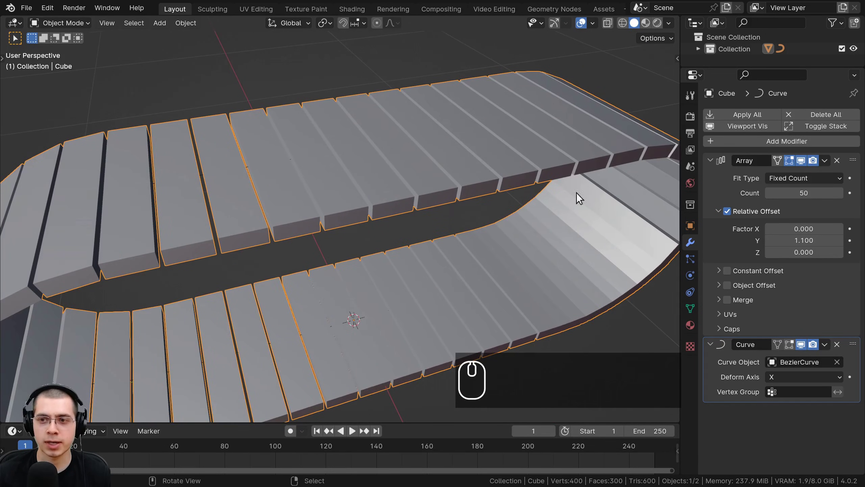
{"action": "left_click", "coordinate": [730, 142]}
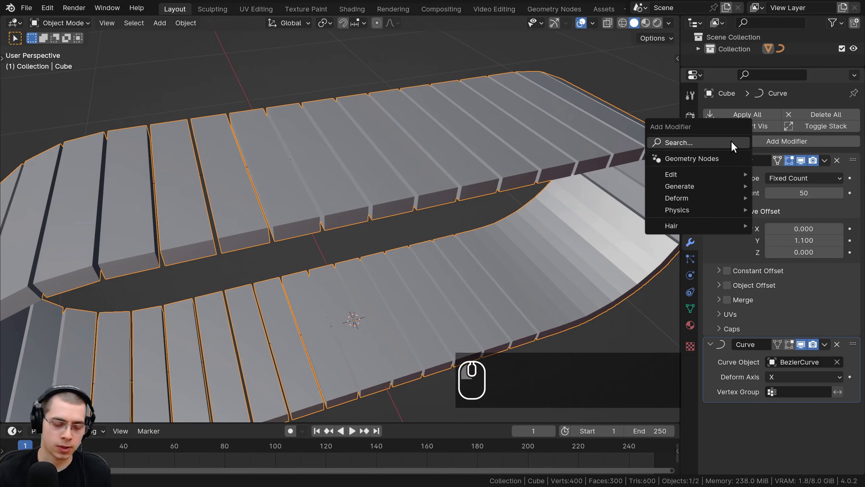
{"action": "type", "text": "bev"}
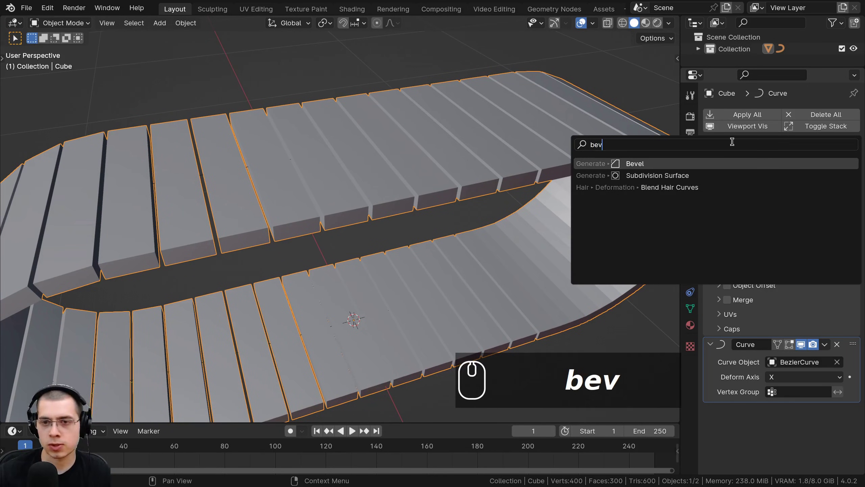
{"action": "key", "text": "Return"}
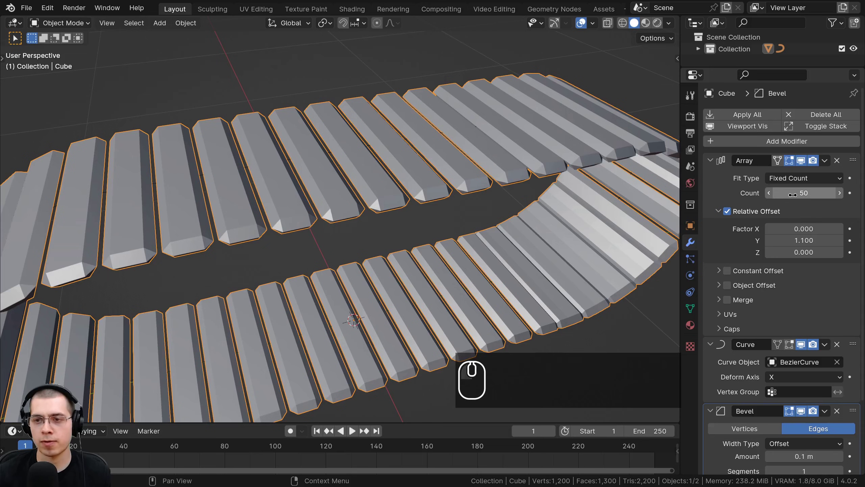
{"action": "scroll", "coordinate": [794, 322], "scroll_direction": "down", "scroll_amount": 5}
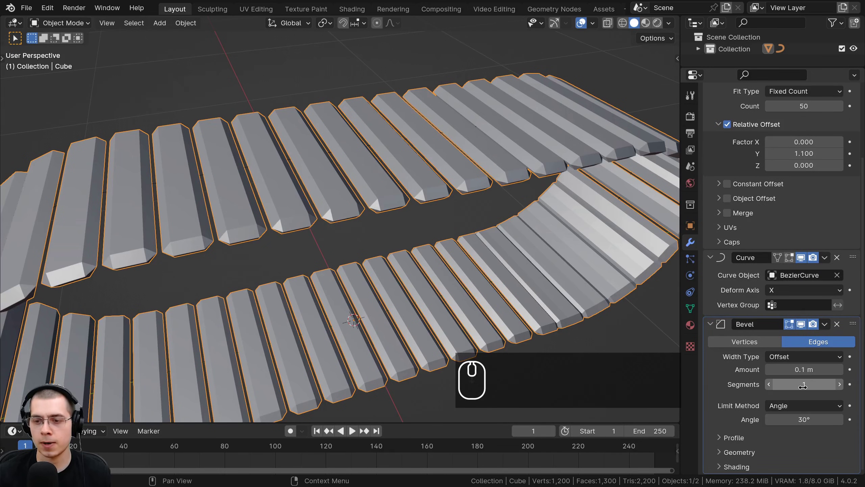
{"action": "left_click", "coordinate": [841, 384]}
{"action": "left_click", "coordinate": [841, 384]}
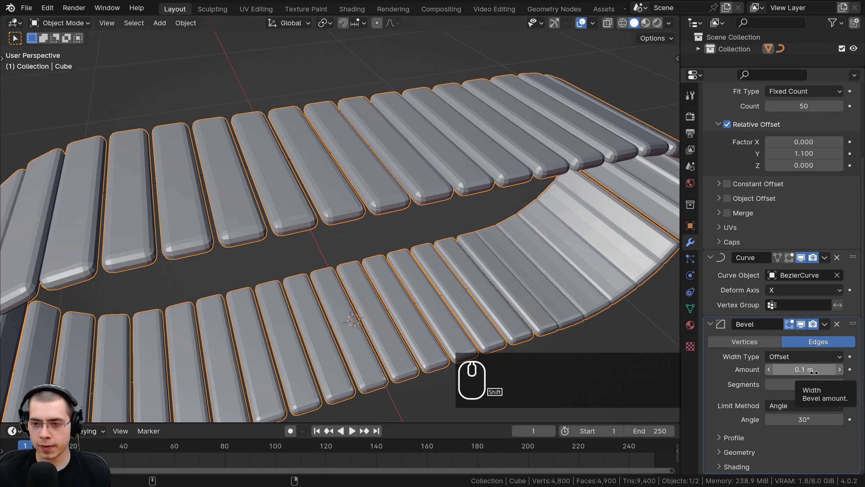
Step: Set the bevel amount to 0.008 m
{"action": "left_click_drag", "start_coordinate": [815, 370], "coordinate": [792, 371], "text": "shift"}
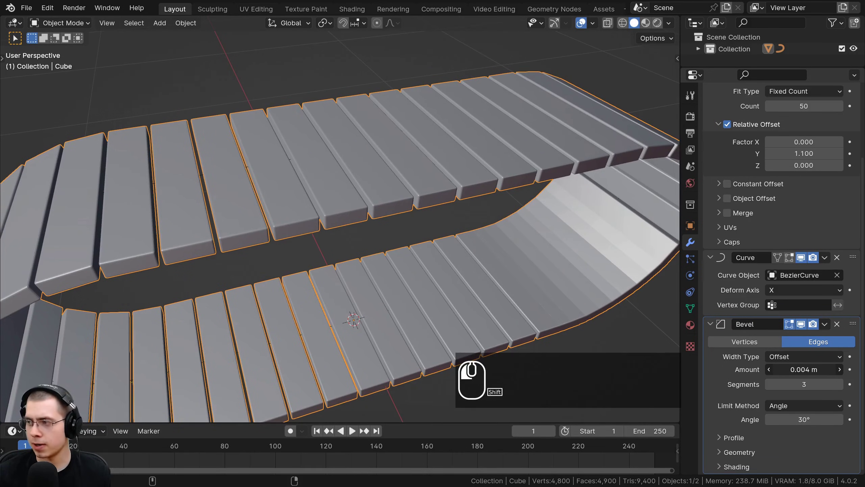
{"action": "double_click", "coordinate": [822, 371]}
{"action": "key", "text": "BackSpace"}
{"action": "key", "text": "BackSpace"}
{"action": "key", "text": "BackSpace"}
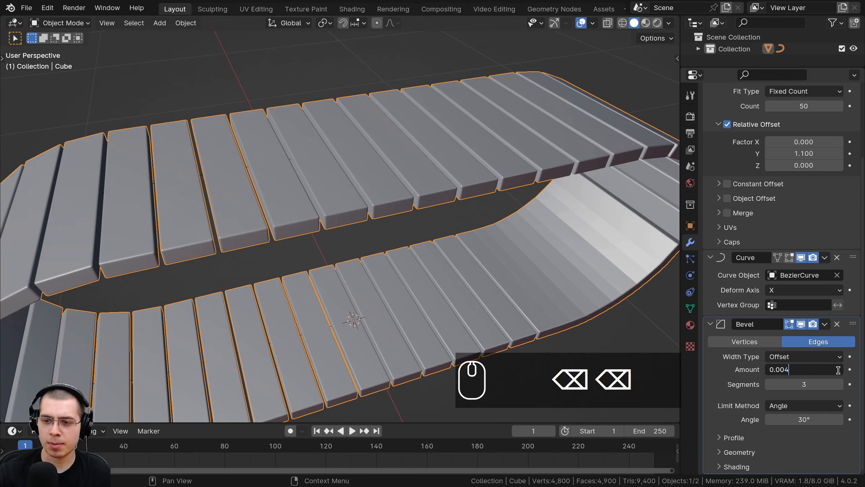
{"action": "type", "text": "8"}
{"action": "key", "text": "Return"}
Step: Apply smooth shading to the track links
{"action": "middle_click_drag", "start_coordinate": [440, 311], "coordinate": [452, 313]}
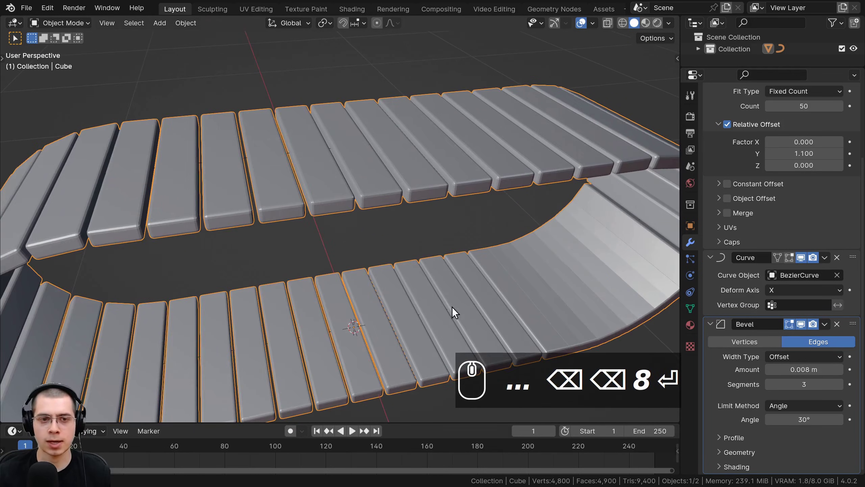
{"action": "middle_click_drag", "start_coordinate": [329, 185], "coordinate": [371, 167]}
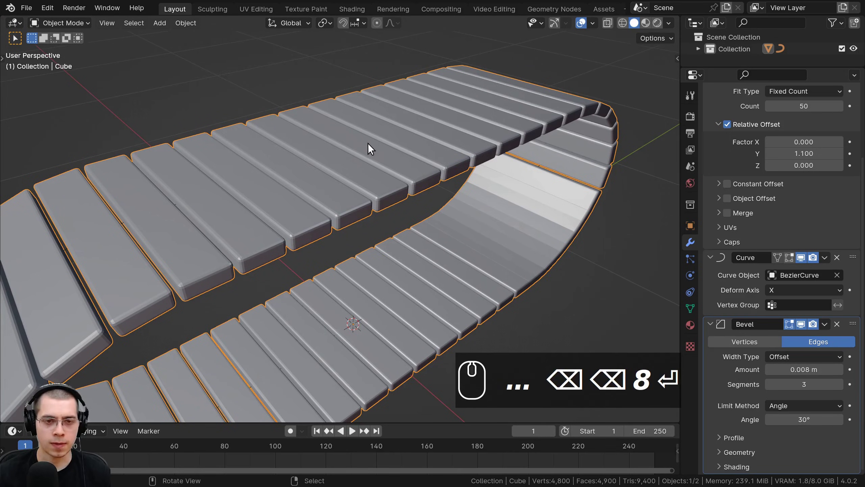
{"action": "key", "text": "w"}
{"action": "left_click", "coordinate": [318, 142]}
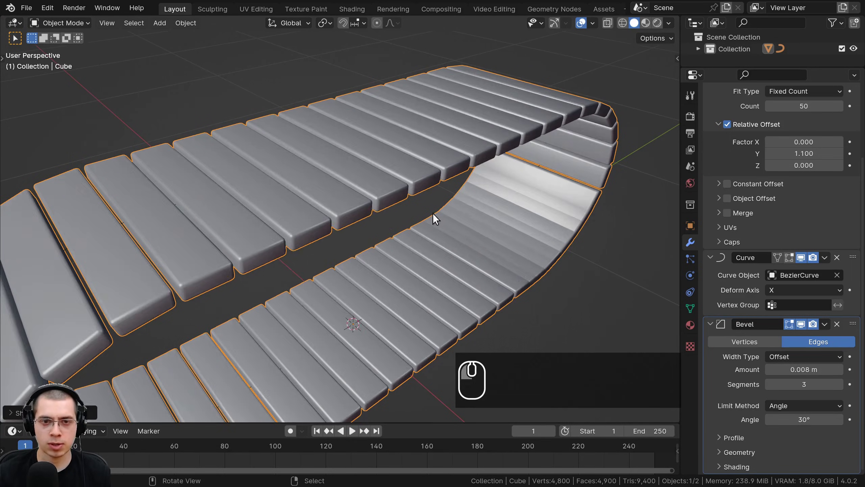
{"action": "middle_click_drag", "start_coordinate": [433, 213], "coordinate": [421, 199]}
{"action": "middle_click_drag", "start_coordinate": [421, 199], "coordinate": [607, 211], "text": "shift"}
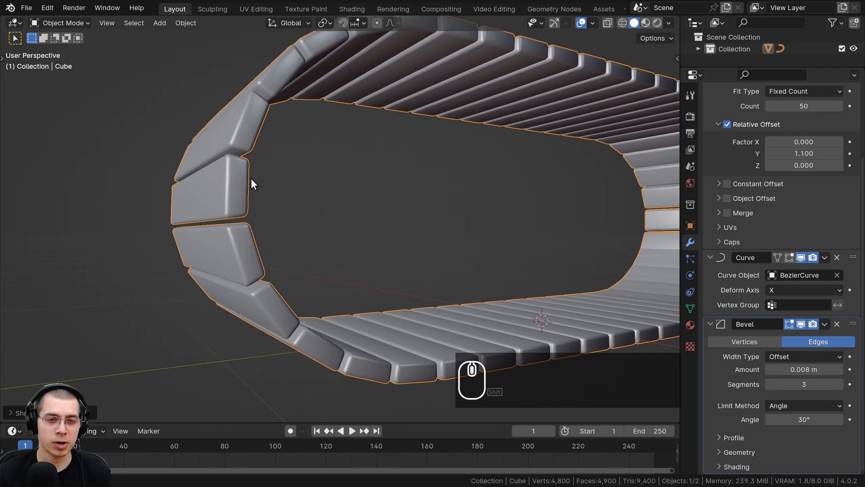
{"action": "middle_click_drag", "start_coordinate": [230, 175], "coordinate": [231, 239], "text": "shift"}
{"action": "scroll", "coordinate": [761, 335], "scroll_direction": "up", "scroll_amount": 5}
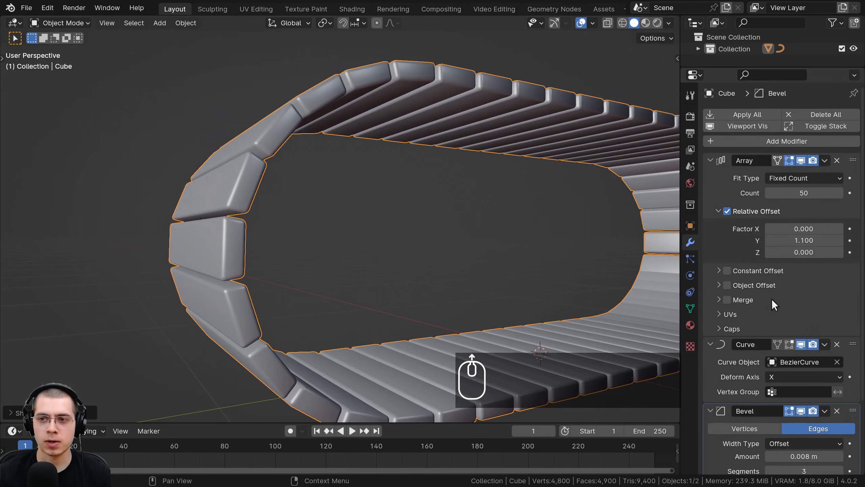
{"action": "left_click_drag", "start_coordinate": [774, 194], "coordinate": [732, 195], "text": "shift"}
{"action": "right_click", "coordinate": [774, 195], "text": "shift"}
{"action": "middle_click_drag", "start_coordinate": [477, 245], "coordinate": [545, 198]}
{"action": "left_click_drag", "start_coordinate": [780, 193], "coordinate": [751, 193], "text": "shift"}
{"action": "right_click", "coordinate": [780, 193], "text": "shift"}
{"action": "scroll", "coordinate": [439, 246], "scroll_direction": "down", "scroll_amount": 1}
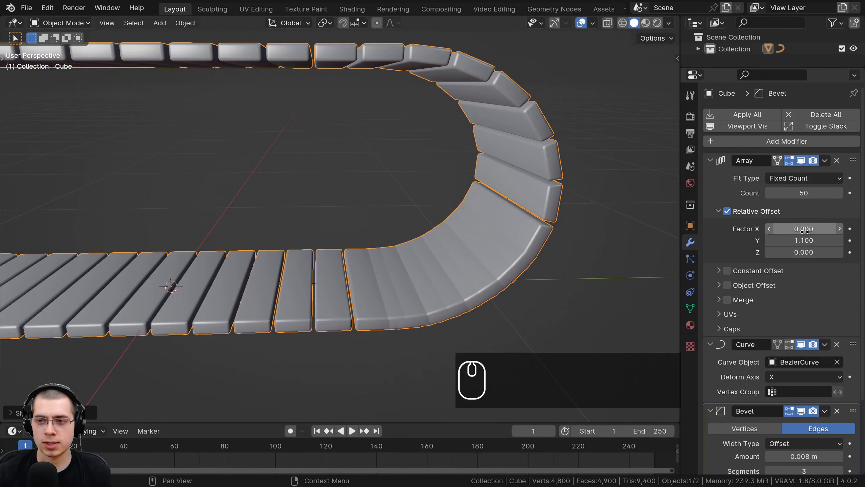
Step: Set the array's relative Y offset to 1.02 to tighten the spacing between the links
{"action": "scroll", "coordinate": [384, 329], "scroll_direction": "up", "scroll_amount": 3}
{"action": "scroll", "coordinate": [351, 305], "scroll_direction": "up", "scroll_amount": 2, "text": "shift"}
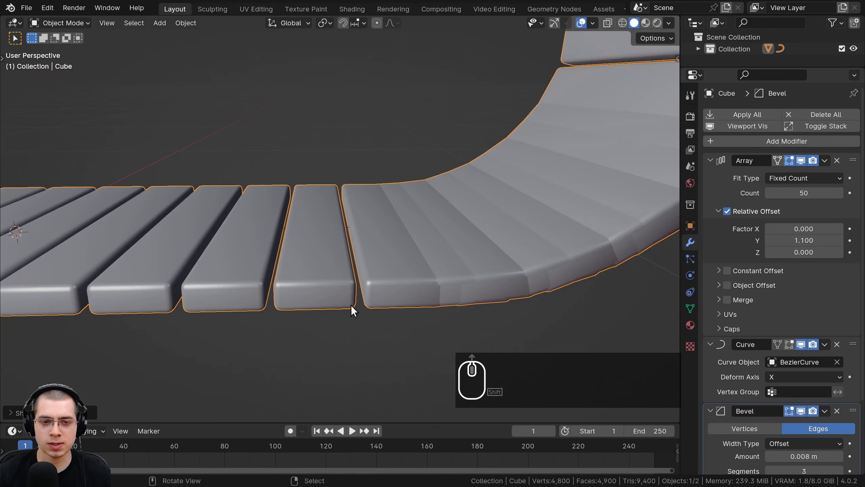
{"action": "middle_click_drag", "start_coordinate": [357, 252], "coordinate": [356, 264]}
{"action": "middle_click_drag", "start_coordinate": [356, 264], "coordinate": [354, 279], "text": "shift"}
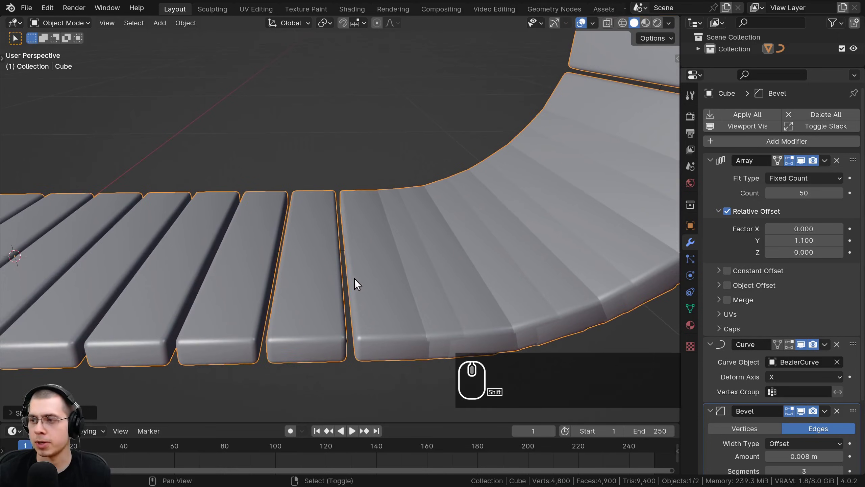
{"action": "left_click", "coordinate": [802, 238]}
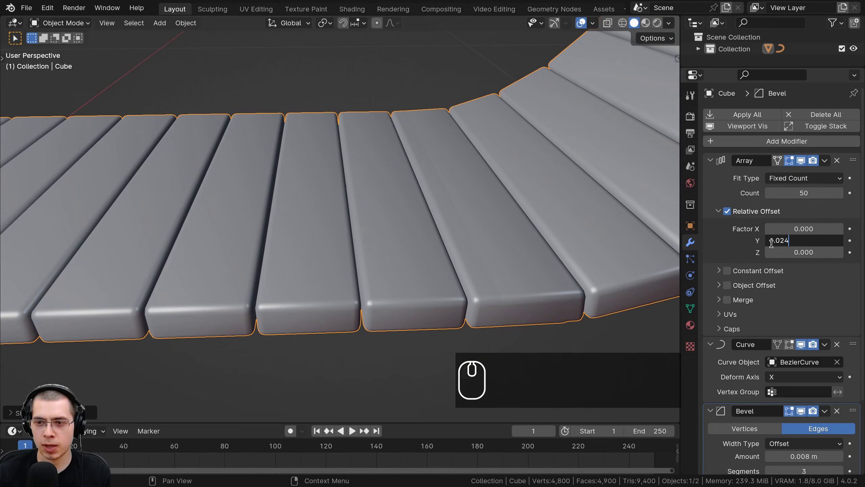
{"action": "key", "text": "Return"}
{"action": "scroll", "coordinate": [450, 249], "scroll_direction": "up", "scroll_amount": 3}
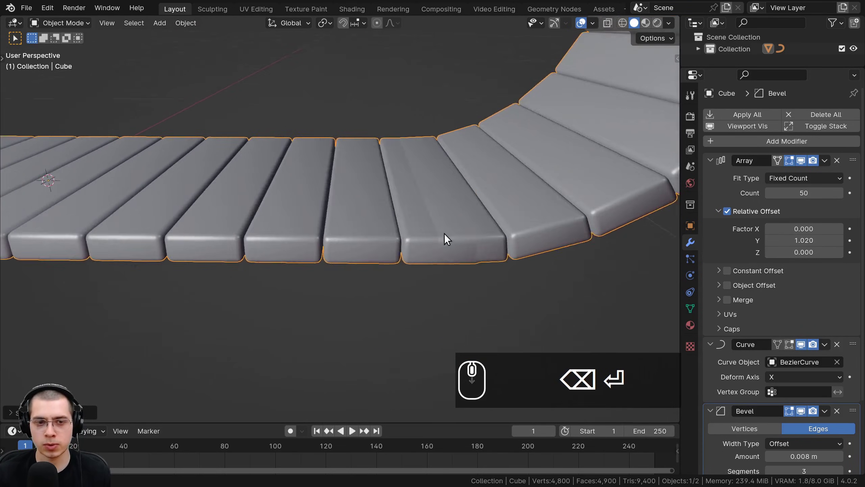
Step: Reduce the array count to 49 and set the relative Y offset to 1.021 to narrow the gap where the loop meets
{"action": "scroll", "coordinate": [396, 269], "scroll_direction": "down", "scroll_amount": 3}
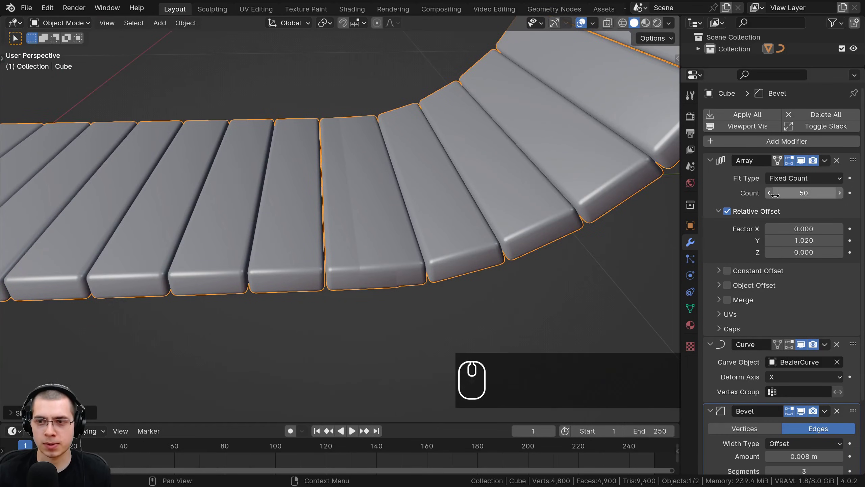
{"action": "left_click", "coordinate": [769, 193]}
{"action": "scroll", "coordinate": [375, 215], "scroll_direction": "up", "scroll_amount": 4}
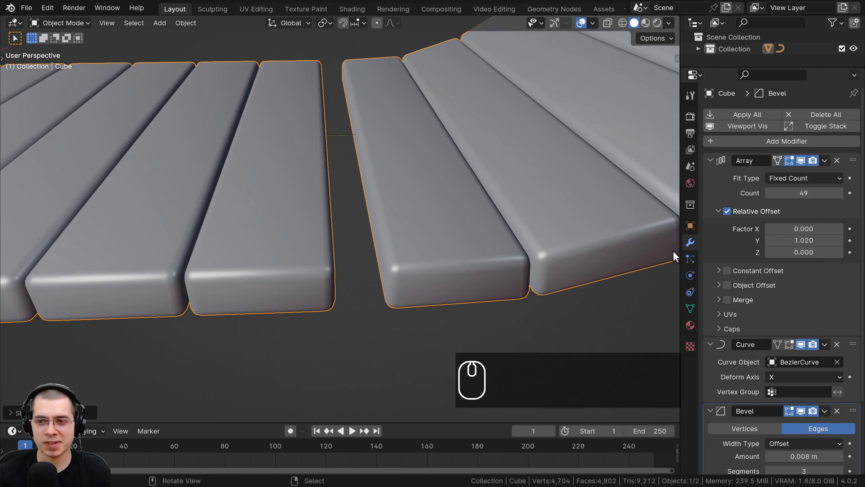
{"action": "left_click", "coordinate": [811, 240]}
{"action": "type", "text": "1"}
{"action": "key", "text": "Return"}
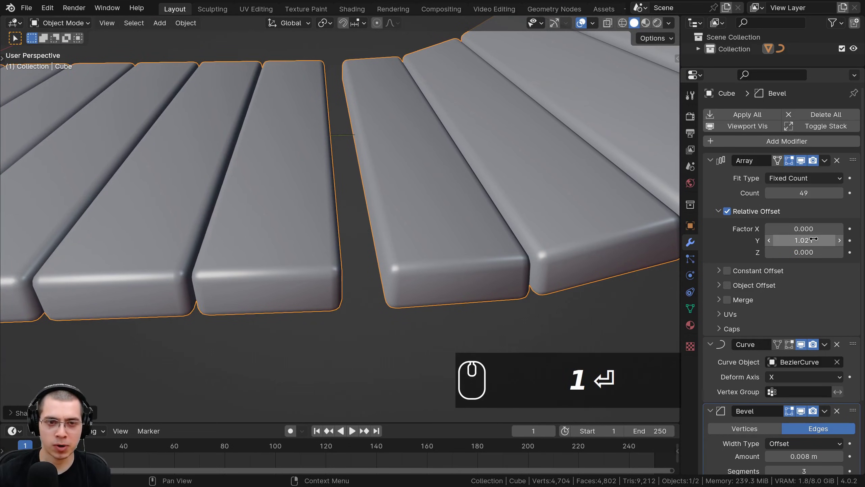
Step: Set the array's relative Y offset to 1.026 and inspect the spacing of the links around the whole loop
{"action": "mouse_move", "coordinate": [391, 212]}
{"action": "middle_mouse_down"}
{"action": "mouse_move", "coordinate": [365, 214]}
{"action": "mouse_move", "coordinate": [379, 218]}
{"action": "middle_mouse_up"}
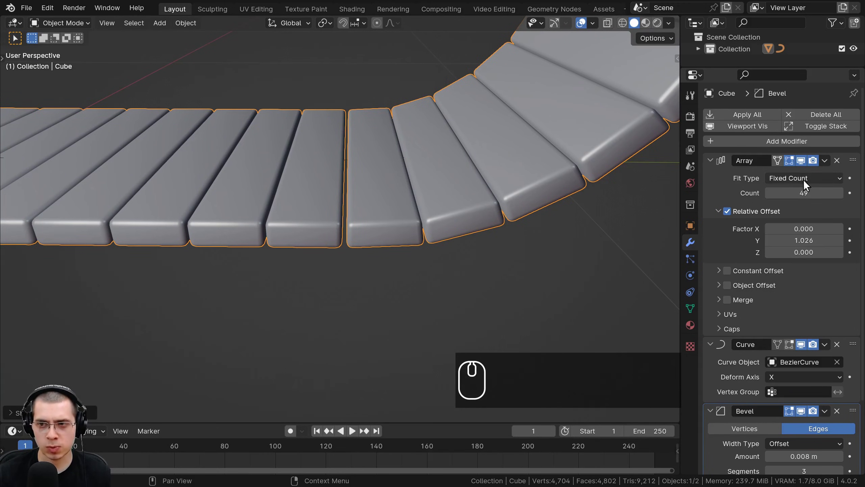
{"action": "scroll", "coordinate": [346, 165], "scroll_direction": "down", "scroll_amount": 3}
{"action": "middle_click_drag", "start_coordinate": [346, 165], "coordinate": [347, 152]}
{"action": "scroll", "coordinate": [352, 181], "scroll_direction": "up", "scroll_amount": 4}
{"action": "middle_click_drag", "start_coordinate": [348, 171], "coordinate": [286, 176], "text": "shift"}
{"action": "scroll", "coordinate": [352, 181], "scroll_direction": "down", "scroll_amount": 6}
{"action": "scroll", "coordinate": [289, 212], "scroll_direction": "up", "scroll_amount": 6}
{"action": "scroll", "coordinate": [317, 214], "scroll_direction": "up", "scroll_amount": 2}
{"action": "scroll", "coordinate": [316, 214], "scroll_direction": "down", "scroll_amount": 5}
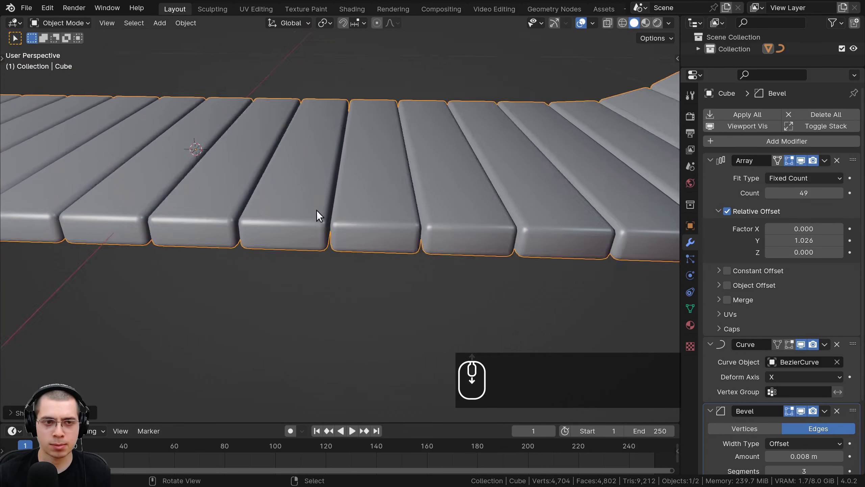
{"action": "middle_click_drag", "start_coordinate": [316, 209], "coordinate": [417, 281], "text": "shift"}
{"action": "middle_click_drag", "start_coordinate": [84, 84], "coordinate": [155, 83], "text": "shift"}
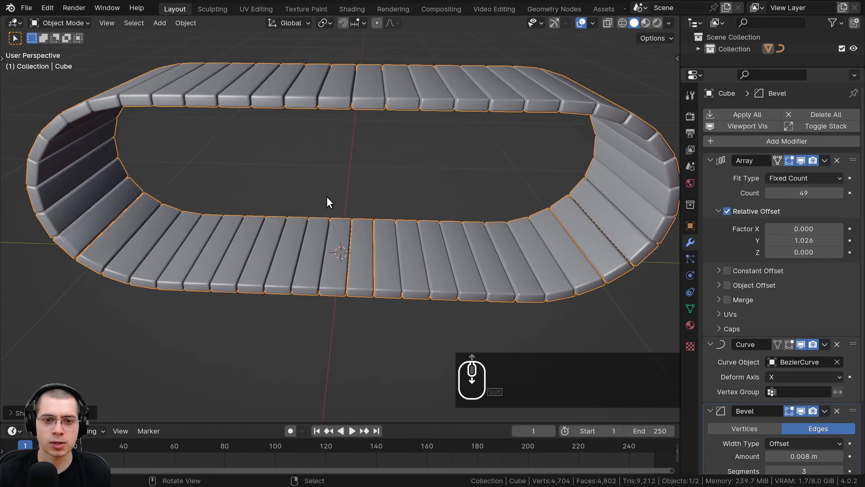
{"action": "scroll", "coordinate": [327, 197], "scroll_direction": "down", "scroll_amount": 3}
Step: Select the Bezier curve through wireframe display and try sliding it along the Y axis to preview the track's motion
{"action": "key", "text": "z"}
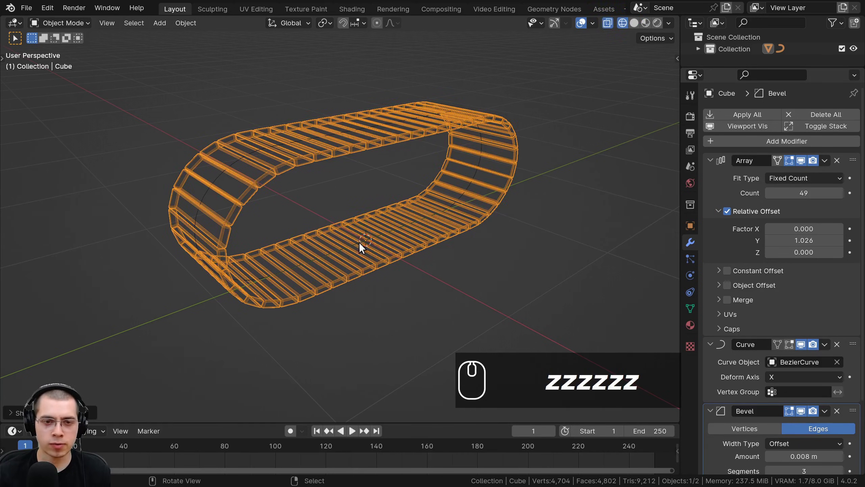
{"action": "right_click", "coordinate": [354, 244]}
{"action": "middle_click_drag", "start_coordinate": [354, 243], "coordinate": [345, 244]}
{"action": "scroll", "coordinate": [336, 239], "scroll_direction": "down", "scroll_amount": 2}
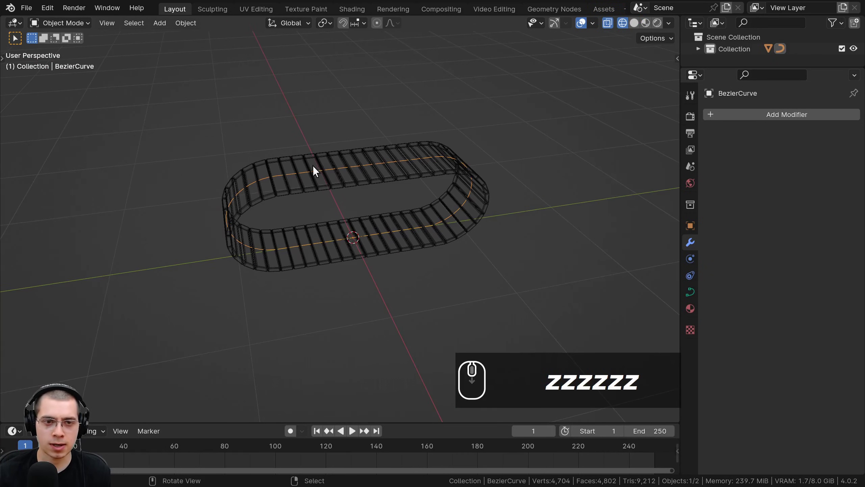
{"action": "key", "text": "z"}
{"action": "scroll", "coordinate": [390, 215], "scroll_direction": "up", "scroll_amount": 2}
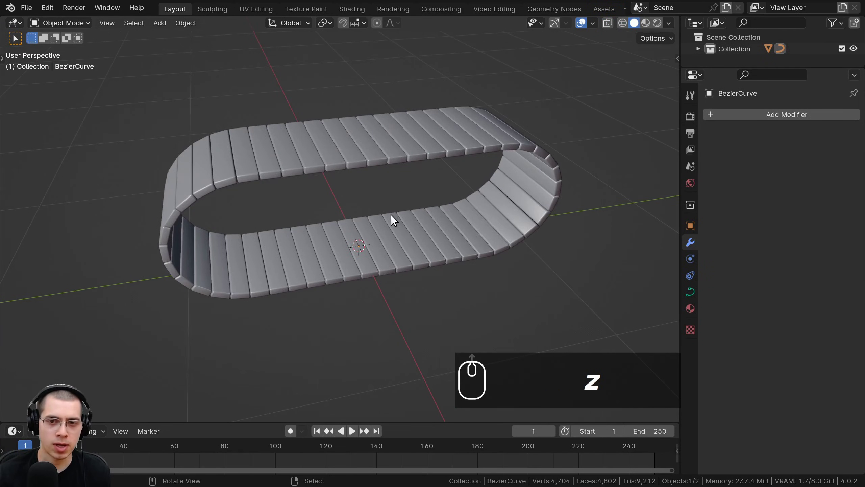
{"action": "key", "text": "g"}
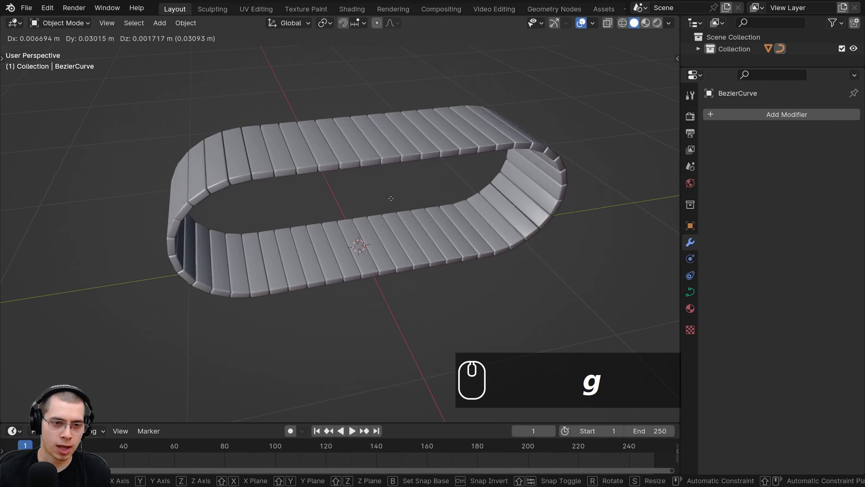
{"action": "key", "text": "y"}
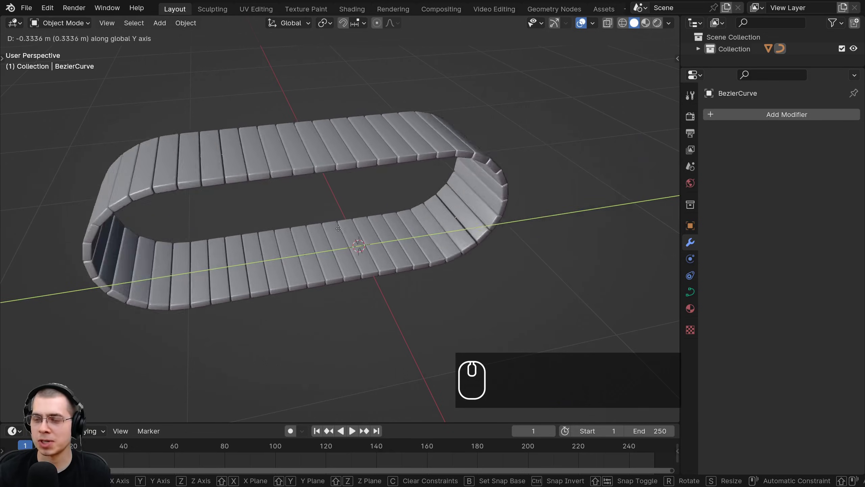
{"action": "right_click", "coordinate": [428, 238]}
Step: Add a mesh circle at the 3D cursor
{"action": "middle_click_drag", "start_coordinate": [429, 238], "coordinate": [347, 141]}
{"action": "key", "text": "shift+a"}
{"action": "mouse_move", "coordinate": [343, 125]}
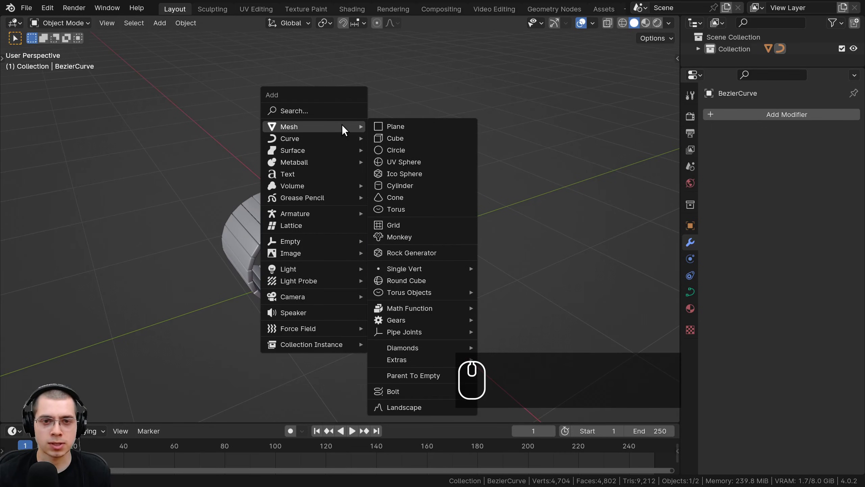
{"action": "left_click", "coordinate": [405, 148]}
{"action": "middle_click_drag", "start_coordinate": [406, 145], "coordinate": [370, 155]}
Step: Rotate the circle 90° about the Y axis so it stands upright
{"action": "scroll", "coordinate": [371, 150], "scroll_direction": "up", "scroll_amount": 2}
{"action": "key", "text": "r"}
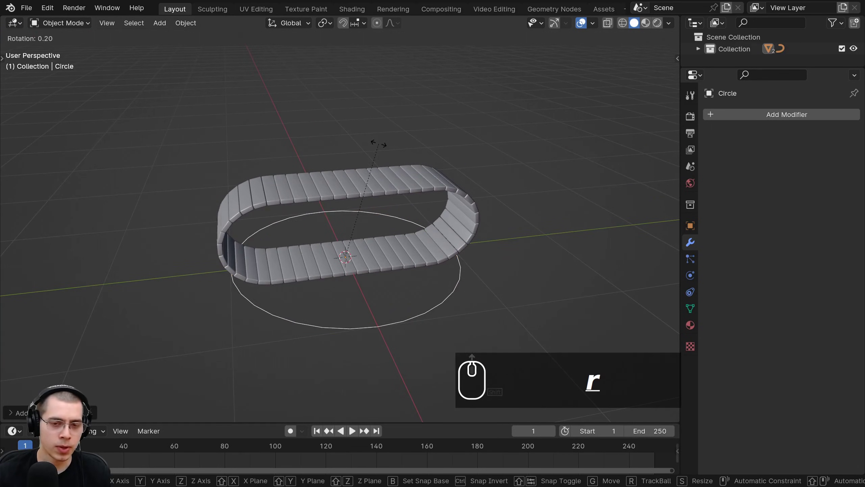
{"action": "key", "text": "x"}
{"action": "type", "text": "y"}
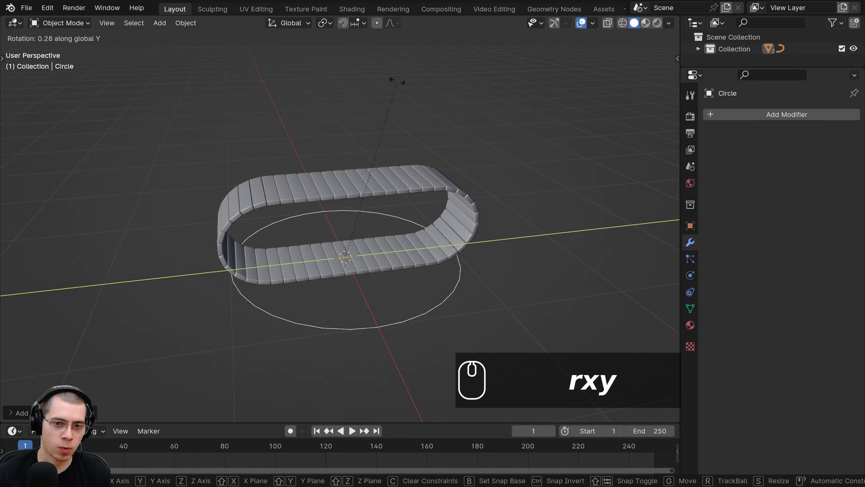
{"action": "type", "text": "90"}
{"action": "key", "text": "Return"}
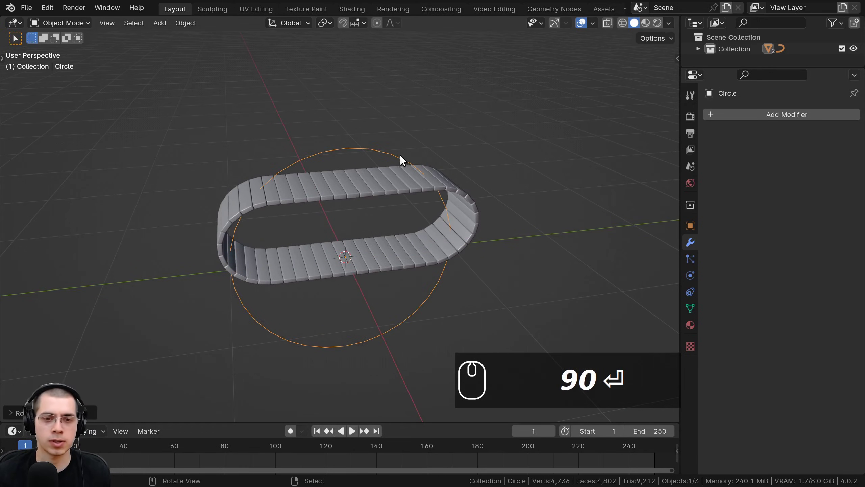
Step: Move the circle along the X axis to the near side edge of the track
{"action": "scroll", "coordinate": [413, 252], "scroll_direction": "up", "scroll_amount": 2}
{"action": "middle_click_drag", "start_coordinate": [401, 154], "coordinate": [327, 217]}
{"action": "key", "text": "g"}
{"action": "key", "text": "x"}
{"action": "left_click", "coordinate": [438, 244]}
{"action": "scroll", "coordinate": [326, 217], "scroll_direction": "down", "scroll_amount": 3}
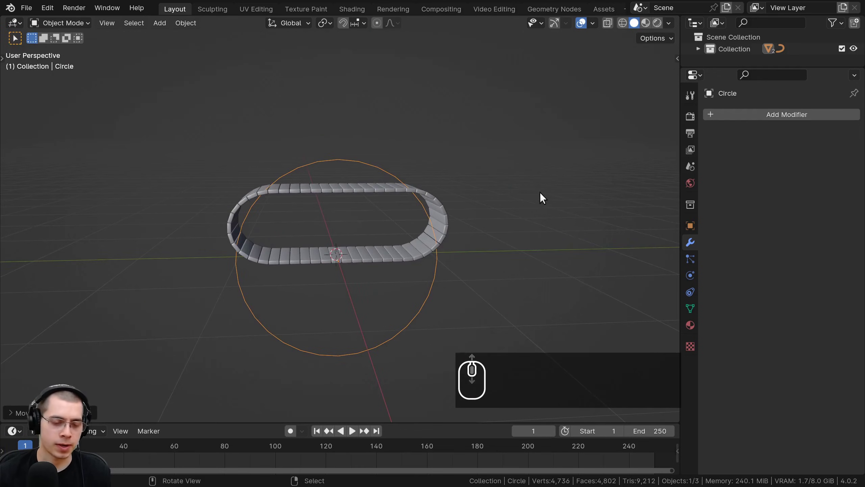
Step: Scale all of the circle's vertices down to about 0.34 in Edit Mode
{"action": "key", "text": "Tab"}
{"action": "scroll", "coordinate": [541, 195], "scroll_direction": "up", "scroll_amount": 3}
{"action": "key", "text": "s"}
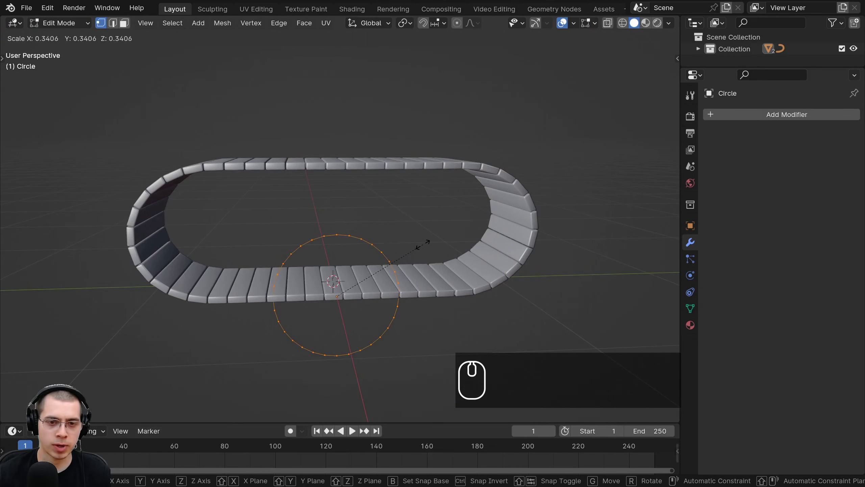
{"action": "left_click", "coordinate": [422, 244]}
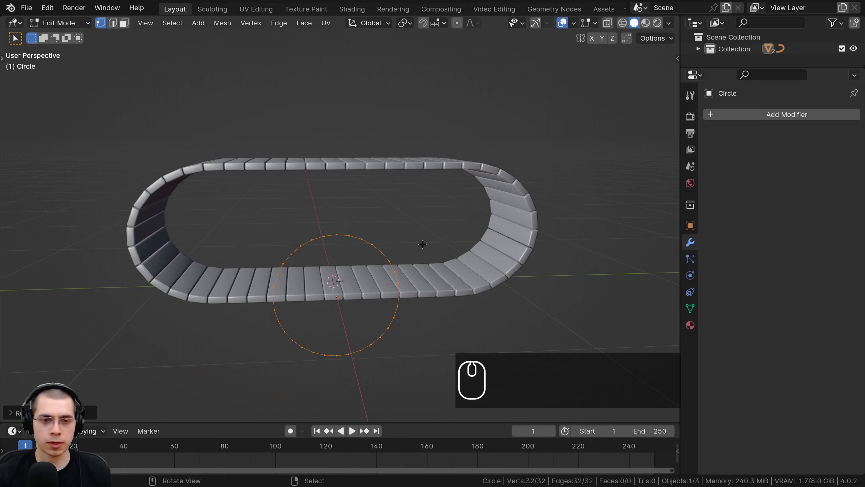
Step: In the right side view, raise the circle object about 0.353 m along Z to sit between the upper and lower links
{"action": "key", "text": "KP_3"}
{"action": "scroll", "coordinate": [388, 242], "scroll_direction": "up", "scroll_amount": 2}
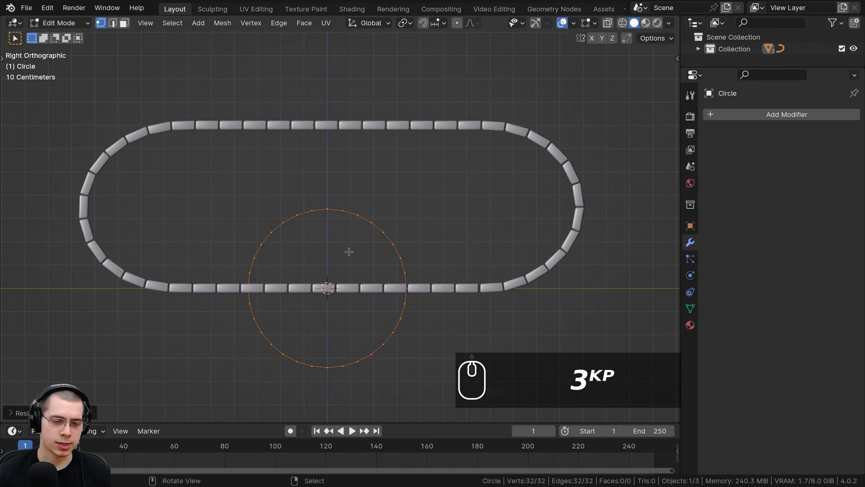
{"action": "key", "text": "Tab"}
{"action": "key", "text": "g"}
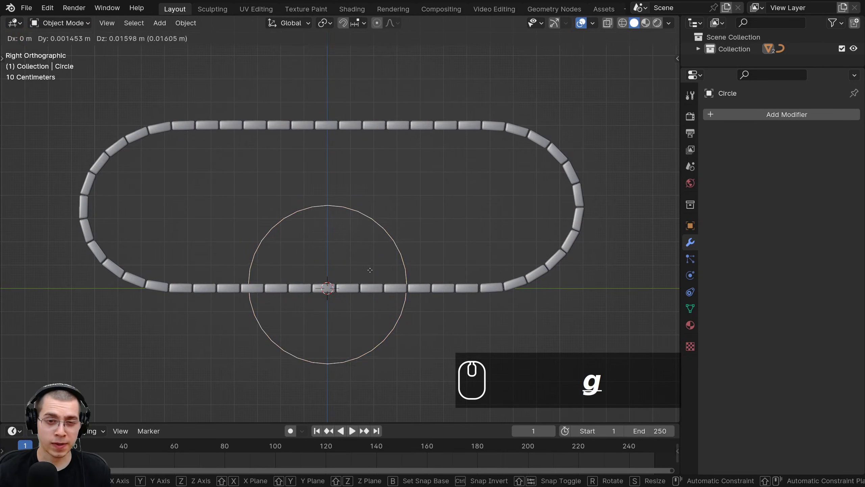
{"action": "key", "text": "z"}
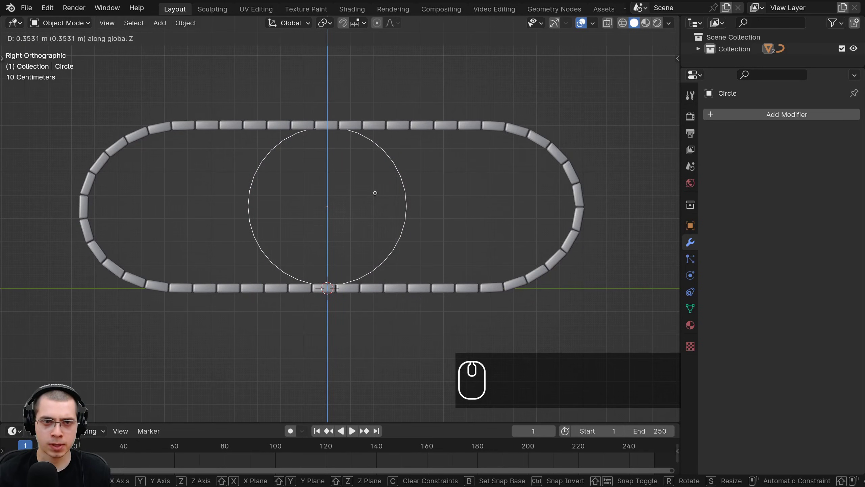
{"action": "left_click", "coordinate": [375, 193]}
{"action": "scroll", "coordinate": [475, 170], "scroll_direction": "up", "scroll_amount": 1}
Step: Scale the circle's vertices to about 0.96 and nudge the object along Z to center it between the track runs
{"action": "key", "text": "Tab"}
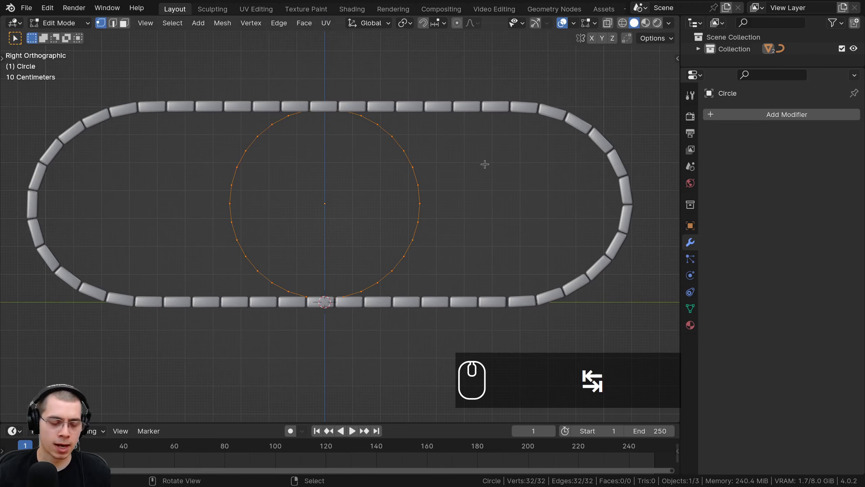
{"action": "key", "text": "s"}
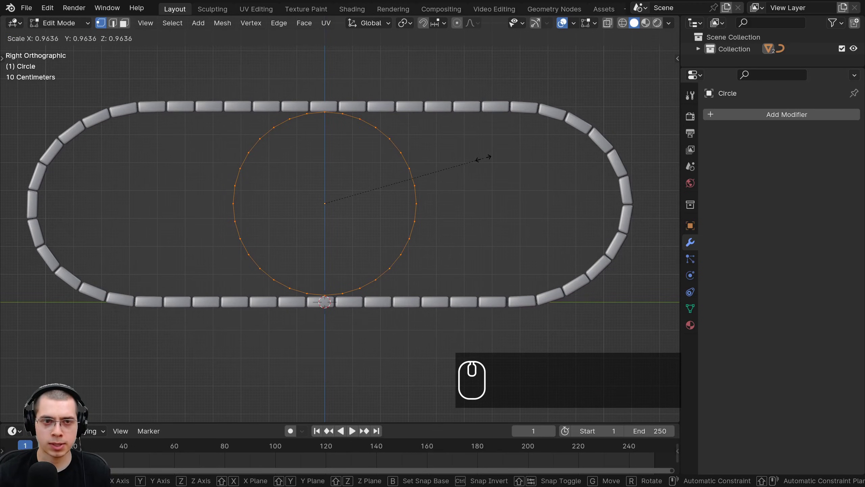
{"action": "left_click", "coordinate": [484, 159]}
{"action": "key", "text": "Tab"}
{"action": "scroll", "coordinate": [306, 103], "scroll_direction": "up", "scroll_amount": 2}
{"action": "key", "text": "g"}
{"action": "key", "text": "z"}
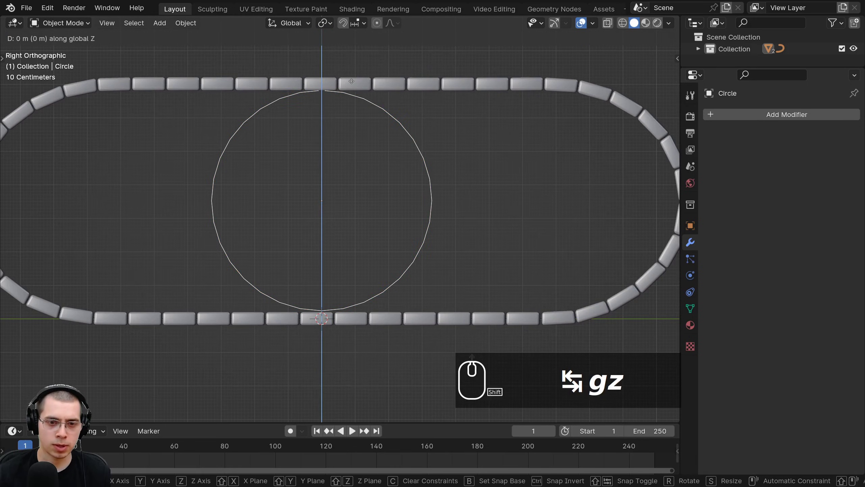
{"action": "left_click", "coordinate": [322, 87]}
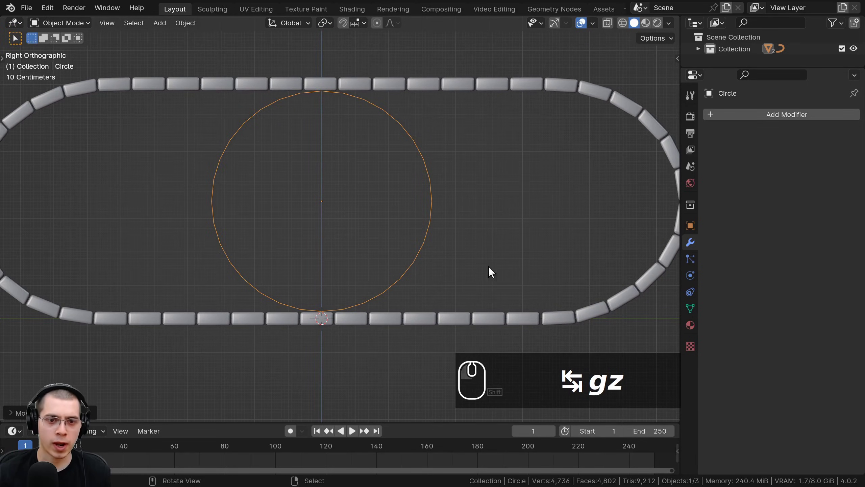
Step: Fine-tune the scale of the circle's vertices in Edit Mode so it fits just inside the track
{"action": "scroll", "coordinate": [465, 194], "scroll_direction": "down", "scroll_amount": 5}
{"action": "scroll", "coordinate": [470, 187], "scroll_direction": "up", "scroll_amount": 5}
{"action": "key", "text": "Tab"}
{"action": "key", "text": "s"}
{"action": "key", "text": "Tab"}
{"action": "scroll", "coordinate": [466, 208], "scroll_direction": "down", "scroll_amount": 2}
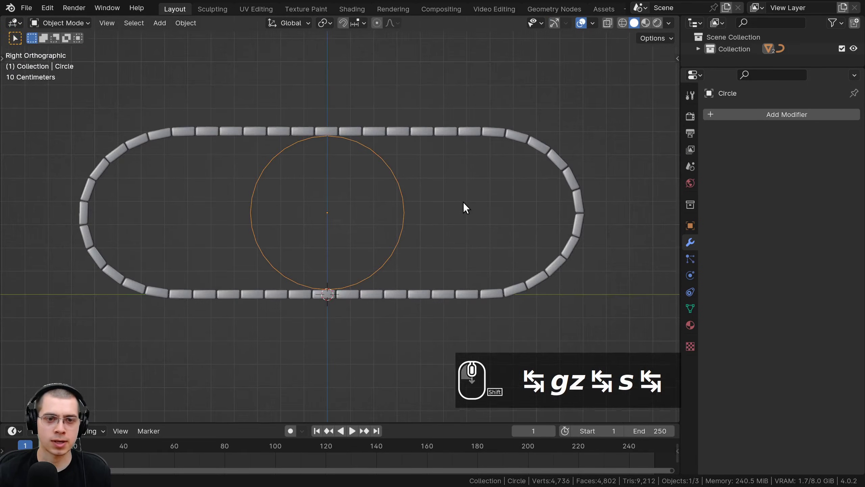
Step: Fill the circle with a face and extrude it inward across the track's width to form a solid wheel
{"action": "key", "text": "ctrl+b"}
{"action": "middle_click_drag", "start_coordinate": [465, 207], "coordinate": [392, 186]}
{"action": "key", "text": "Tab"}
{"action": "key", "text": "f"}
{"action": "middle_click_drag", "start_coordinate": [320, 191], "coordinate": [470, 247]}
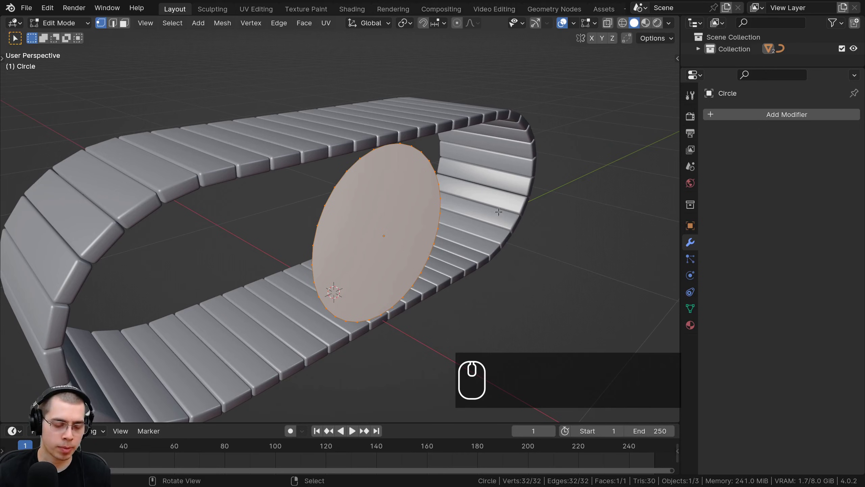
{"action": "key", "text": "e"}
{"action": "left_click", "coordinate": [487, 218]}
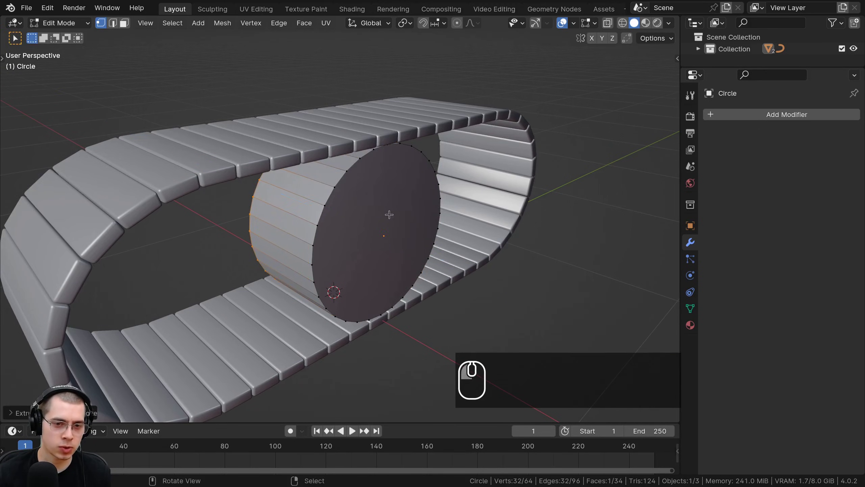
Step: Move the wheel's extruded end face about 0.16 m in the negative X direction towards the track's far edge
{"action": "scroll", "coordinate": [480, 211], "scroll_direction": "up", "scroll_amount": 5}
{"action": "scroll", "coordinate": [480, 211], "scroll_direction": "down", "scroll_amount": 5}
{"action": "key", "text": "g"}
{"action": "key", "text": "x"}
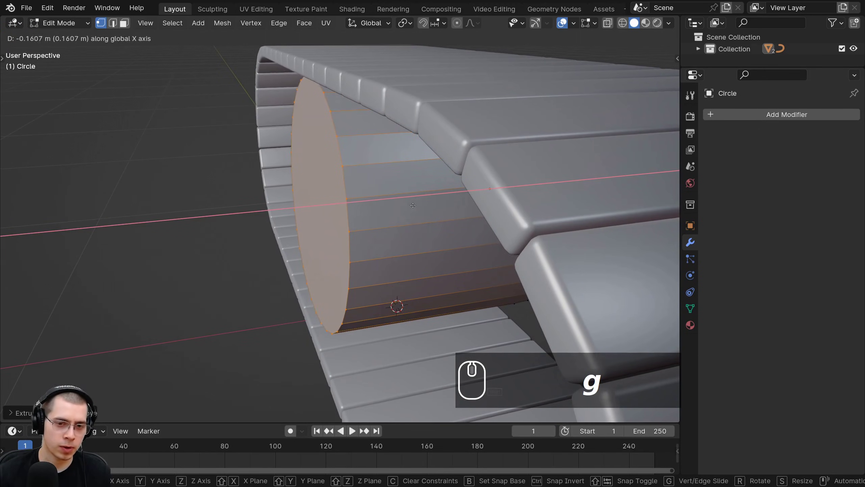
{"action": "left_click", "coordinate": [404, 204]}
{"action": "scroll", "coordinate": [403, 204], "scroll_direction": "down", "scroll_amount": 3}
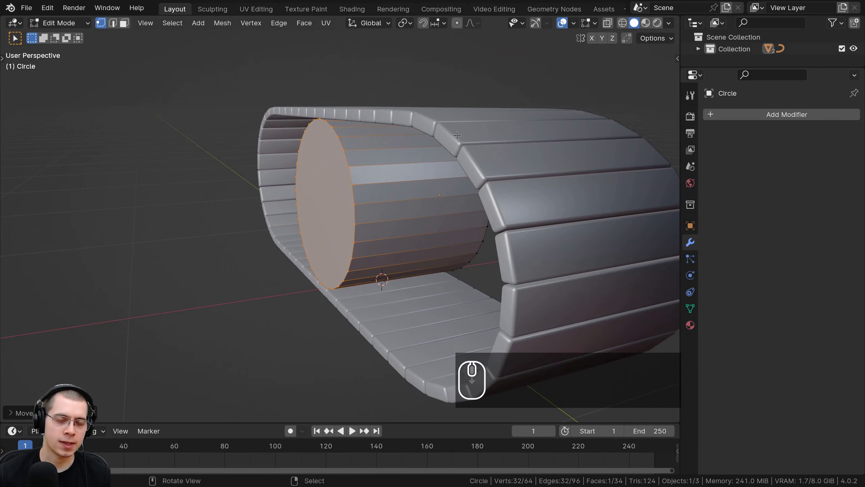
Step: Inset the wheel's far end face by about 0.16 m and extrude the inner face
{"action": "key", "text": "i"}
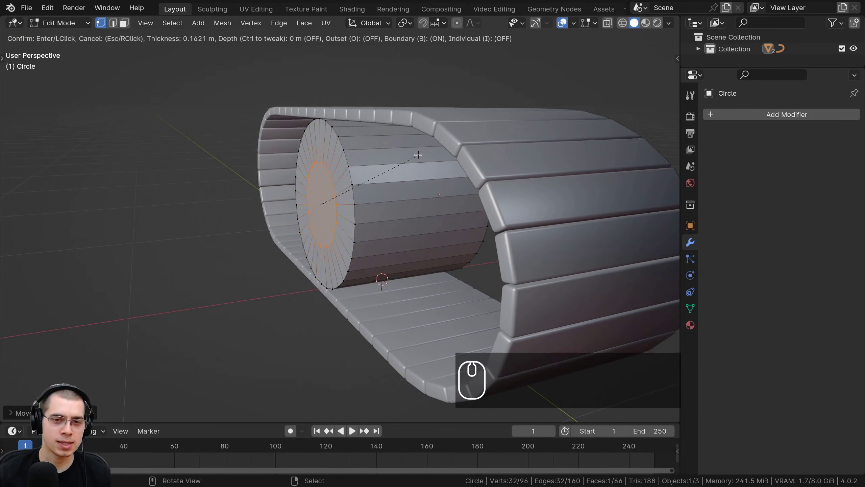
{"action": "left_click", "coordinate": [414, 156]}
{"action": "scroll", "coordinate": [412, 164], "scroll_direction": "up", "scroll_amount": 4}
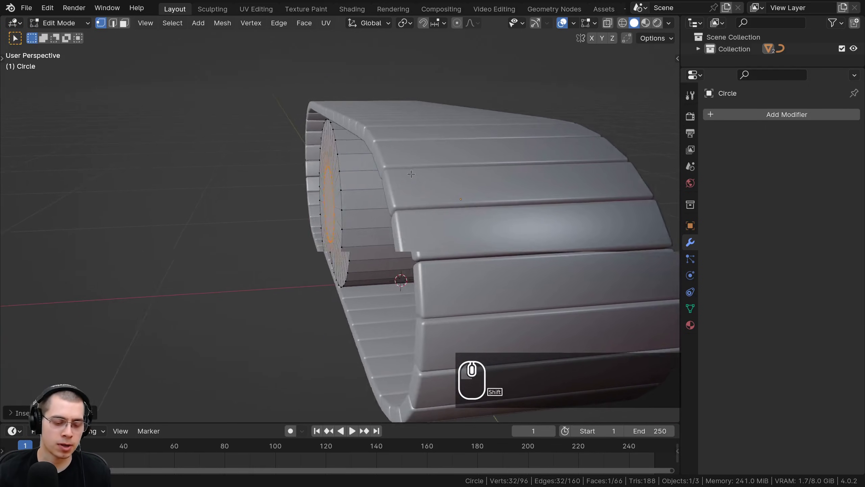
{"action": "key", "text": "e"}
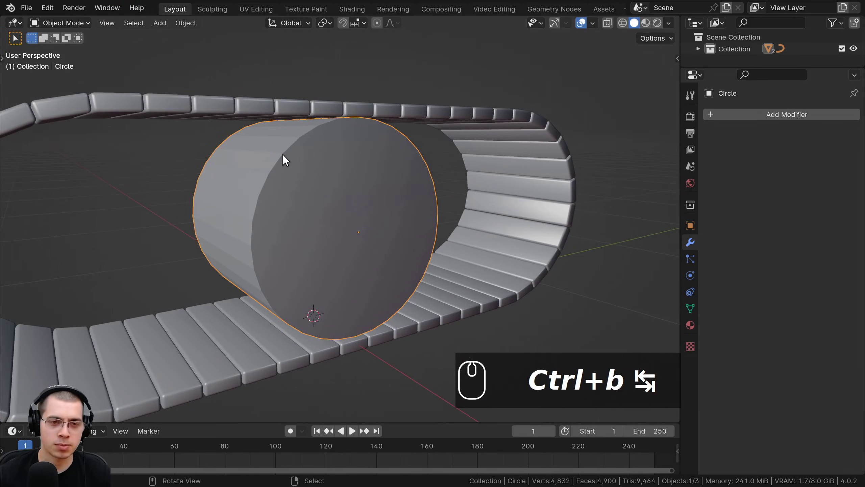
Step: Add a Bevel modifier to the wheel and set its segments to 3
{"action": "scroll", "coordinate": [309, 190], "scroll_direction": "up", "scroll_amount": 1}
{"action": "middle_click_drag", "start_coordinate": [282, 154], "coordinate": [325, 204], "text": "shift"}
{"action": "left_click", "coordinate": [790, 116]}
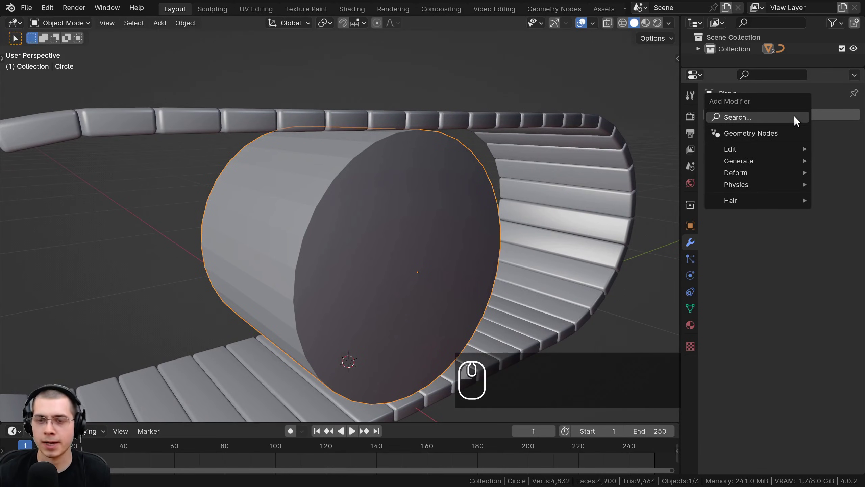
{"action": "type", "text": "bev"}
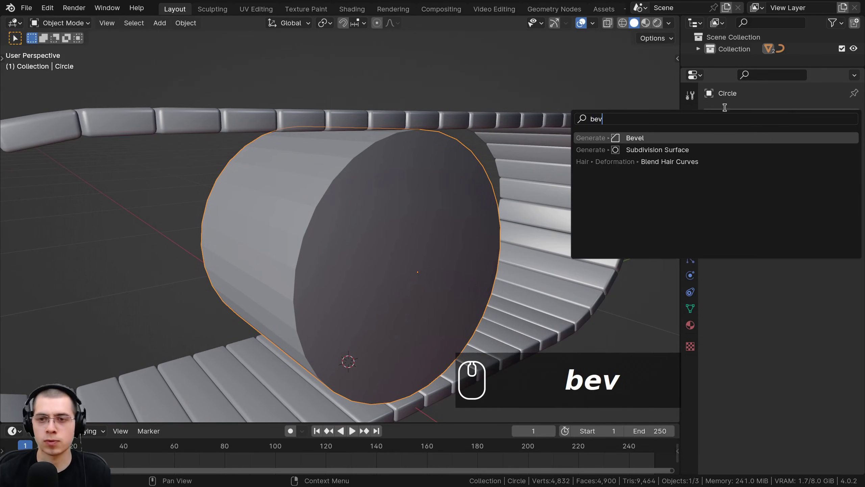
{"action": "left_click", "coordinate": [633, 140]}
{"action": "middle_click_drag", "start_coordinate": [340, 182], "coordinate": [306, 245]}
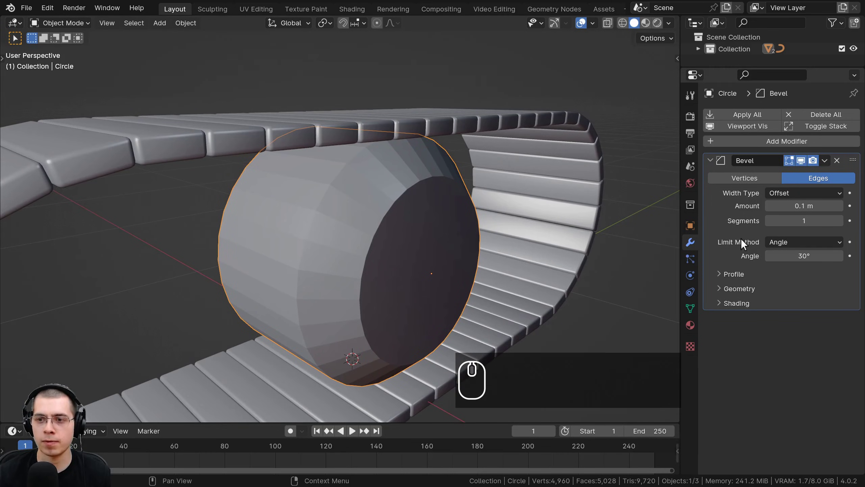
{"action": "left_click", "coordinate": [838, 219]}
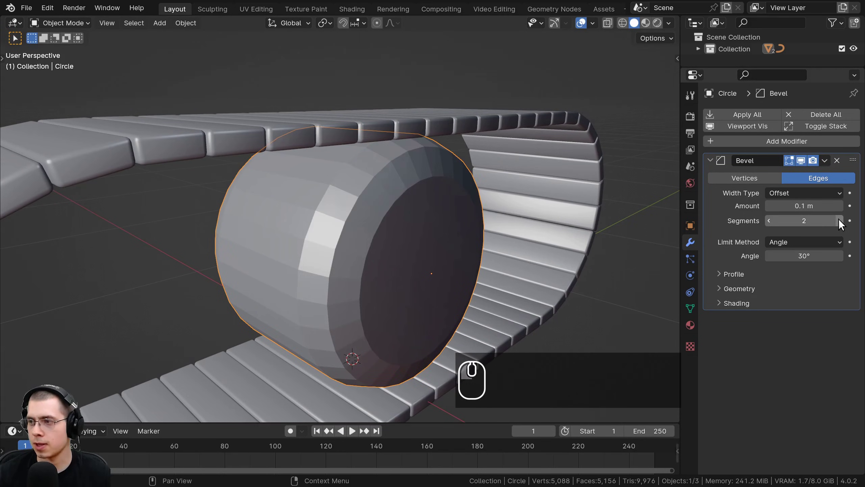
{"action": "left_click", "coordinate": [838, 218]}
{"action": "middle_click_drag", "start_coordinate": [545, 231], "coordinate": [525, 244]}
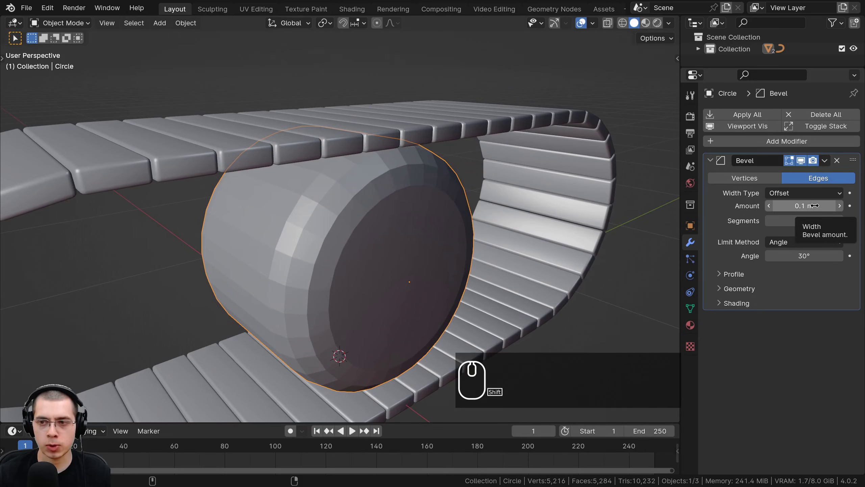
Step: Set the wheel's Bevel modifier amount to 0.005 m and apply smooth shading to the wheel
{"action": "left_click_drag", "start_coordinate": [814, 205], "coordinate": [788, 205], "text": "shift"}
{"action": "middle_click_drag", "start_coordinate": [339, 196], "coordinate": [333, 283]}
{"action": "key", "text": "w"}
{"action": "left_click", "coordinate": [293, 196]}
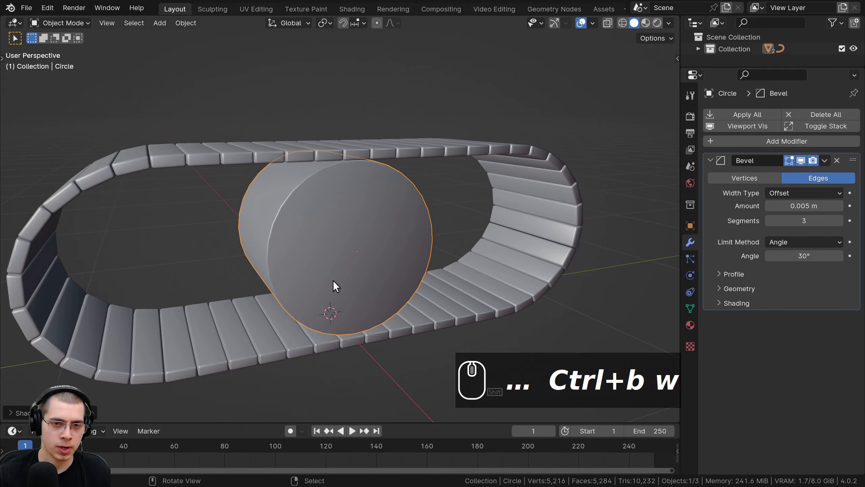
Step: Inset the wheel's front end face and extrude the inner face about 0.14 m inward to form a round recess
{"action": "key", "text": "Tab"}
{"action": "scroll", "coordinate": [329, 263], "scroll_direction": "up", "scroll_amount": 3}
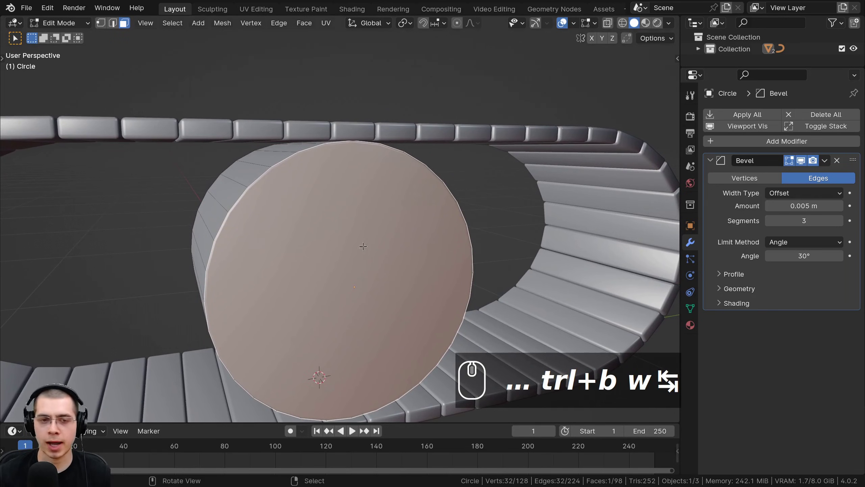
{"action": "middle_click_drag", "start_coordinate": [381, 277], "coordinate": [369, 270]}
{"action": "middle_click_drag", "start_coordinate": [370, 270], "coordinate": [379, 228], "text": "shift"}
{"action": "scroll", "coordinate": [348, 225], "scroll_direction": "down", "scroll_amount": 1}
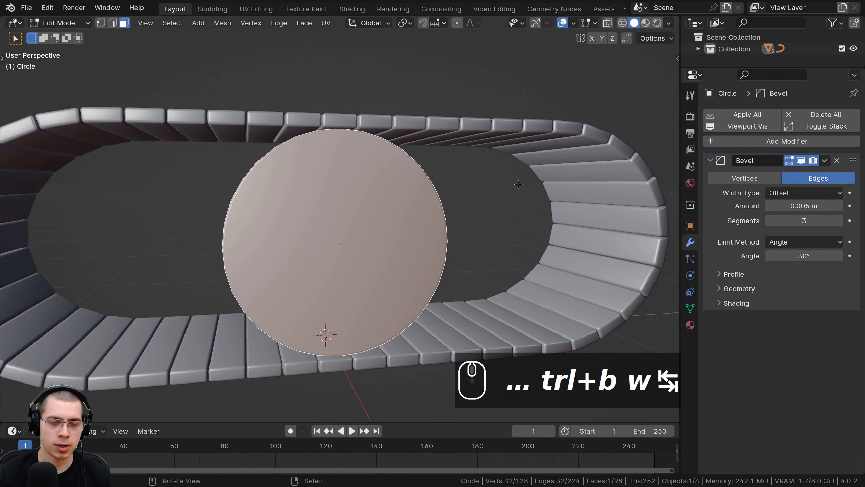
{"action": "key", "text": "i"}
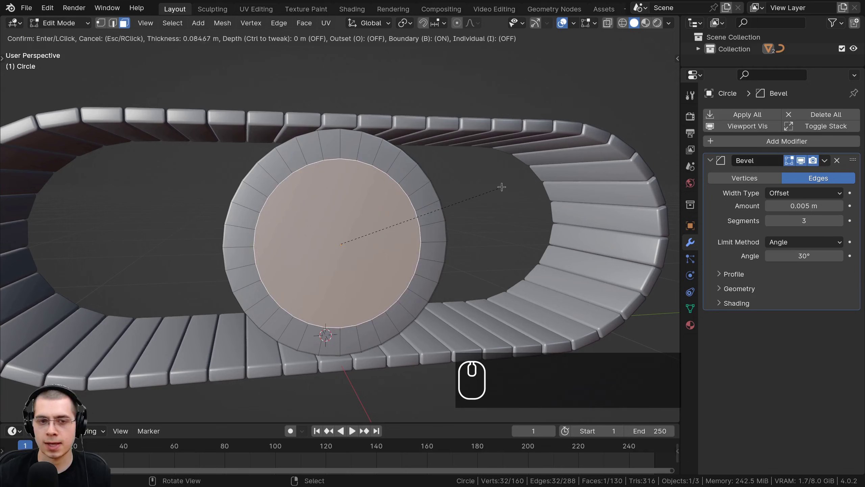
{"action": "left_click", "coordinate": [492, 188]}
{"action": "middle_click_drag", "start_coordinate": [493, 187], "coordinate": [490, 270]}
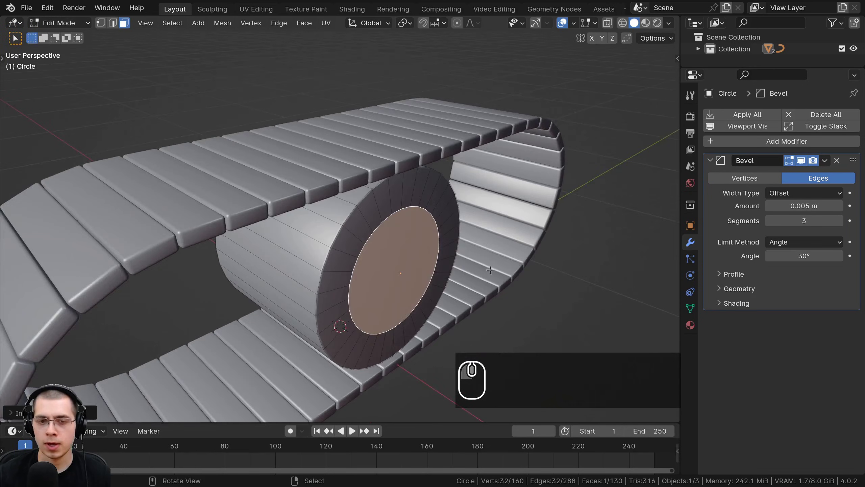
{"action": "scroll", "coordinate": [490, 270], "scroll_direction": "up", "scroll_amount": 1}
{"action": "key", "text": "e"}
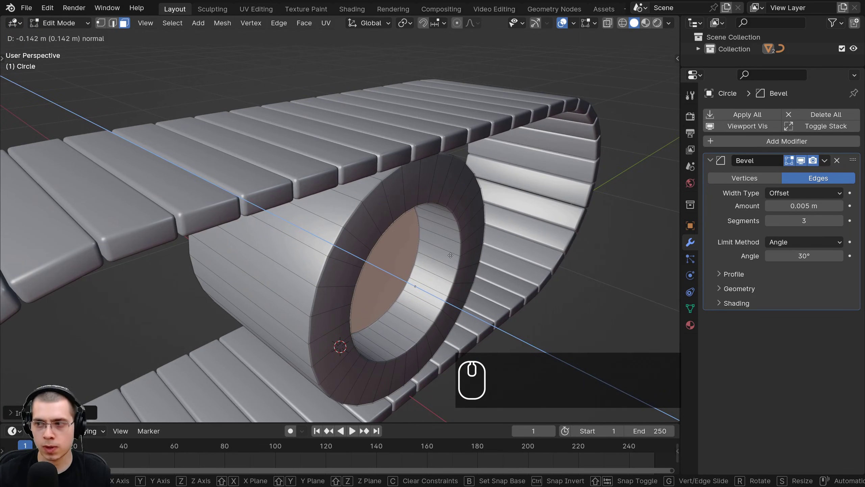
{"action": "left_click", "coordinate": [451, 256]}
Step: Inset the recess floor by about 0.106 m and extrude the central face about 0.09 m outward as a hub
{"action": "middle_click_drag", "start_coordinate": [451, 256], "coordinate": [473, 167]}
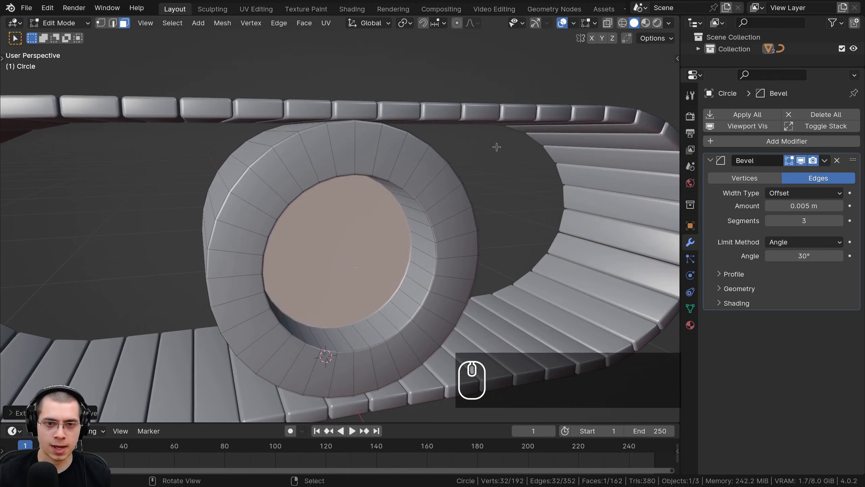
{"action": "key", "text": "i"}
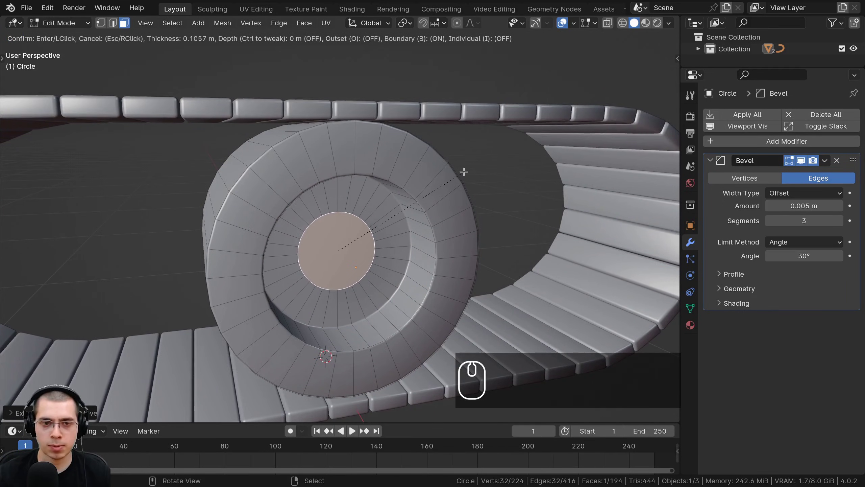
{"action": "left_click", "coordinate": [463, 172]}
{"action": "middle_click_drag", "start_coordinate": [463, 171], "coordinate": [417, 305]}
{"action": "key", "text": "e"}
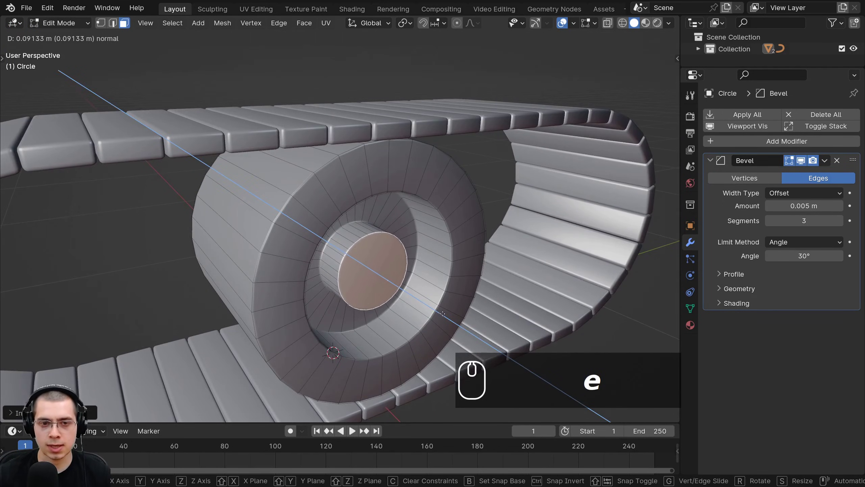
{"action": "left_click", "coordinate": [441, 313]}
{"action": "middle_click_drag", "start_coordinate": [441, 313], "coordinate": [362, 113]}
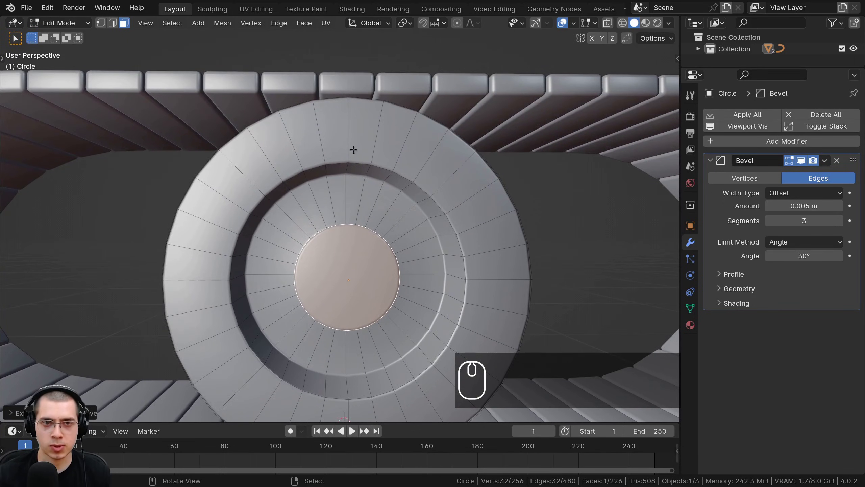
Step: Duplicate the hub's cap and side faces, move the copy outward along the X axis, and scale it down as a bolt
{"action": "middle_click_drag", "start_coordinate": [354, 149], "coordinate": [392, 216]}
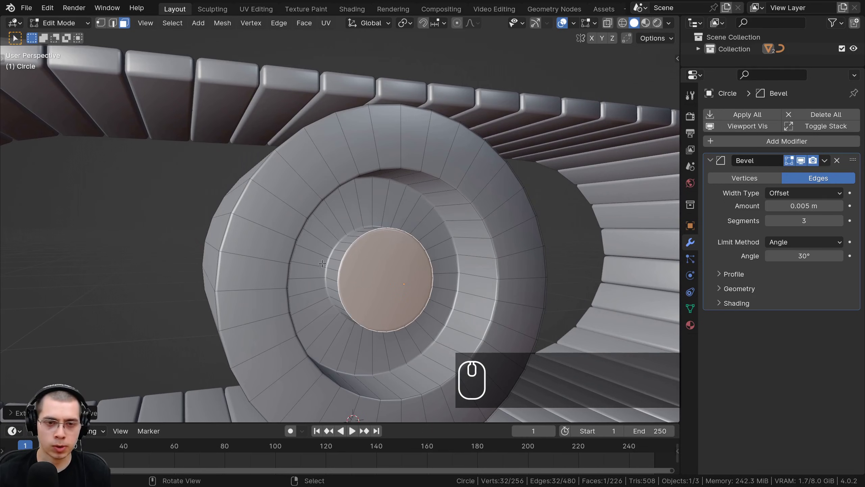
{"action": "left_click", "coordinate": [335, 259], "text": "alt+shift"}
{"action": "middle_click_drag", "start_coordinate": [335, 260], "coordinate": [390, 288]}
{"action": "key", "text": "shift+d"}
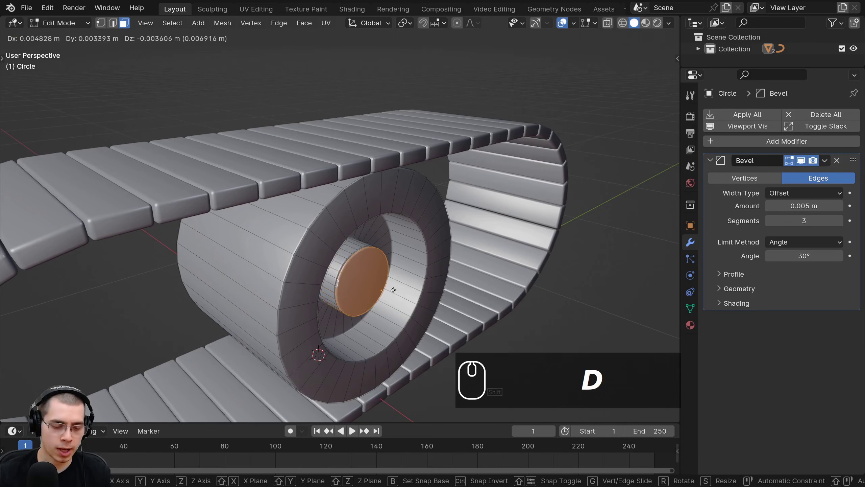
{"action": "key", "text": "x"}
{"action": "left_click", "coordinate": [422, 314]}
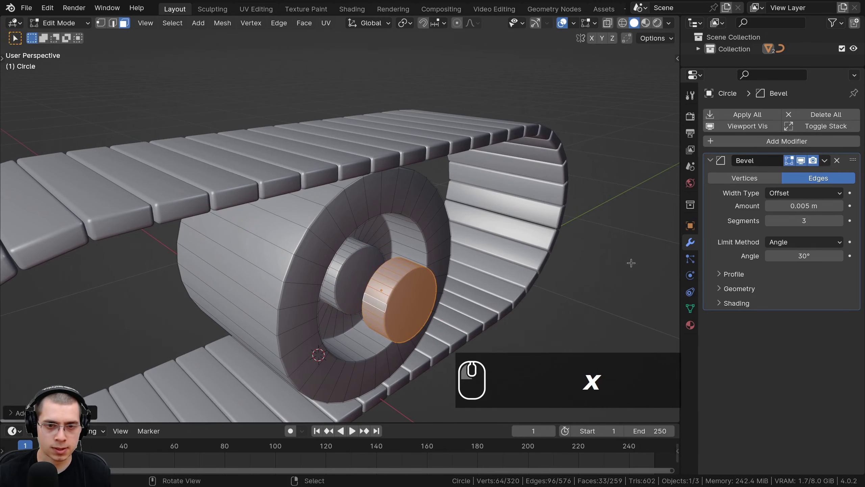
{"action": "key", "text": "s"}
{"action": "left_click", "coordinate": [468, 279]}
Step: In right view, raise the bolt along Z onto the wheel's outer rim and scale it up by about 1.29
{"action": "key", "text": "KP_3"}
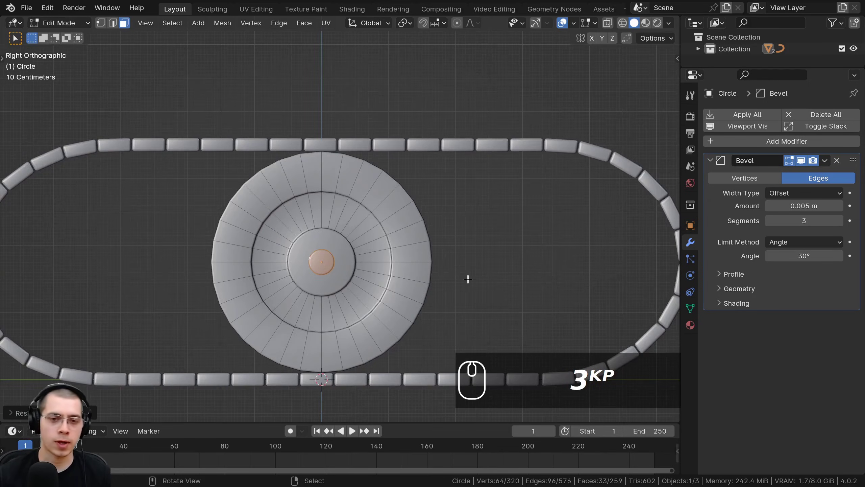
{"action": "scroll", "coordinate": [410, 257], "scroll_direction": "up", "scroll_amount": 3}
{"action": "key", "text": "g"}
{"action": "key", "text": "z"}
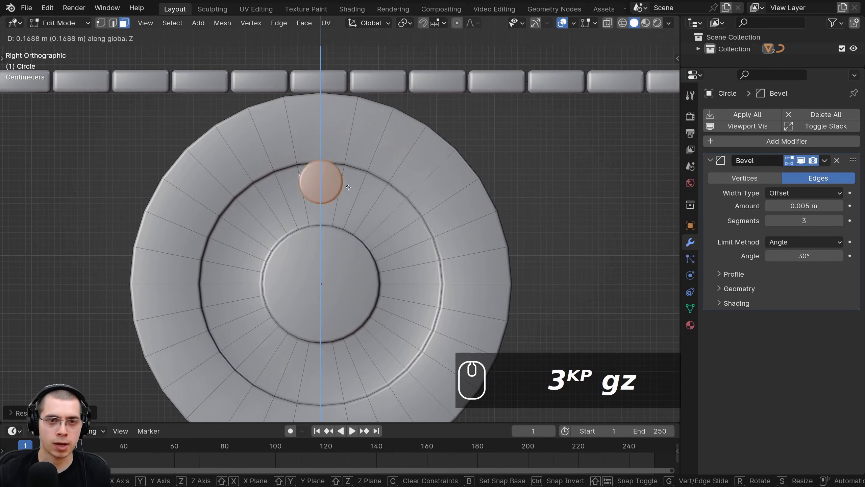
{"action": "left_click", "coordinate": [370, 146]}
{"action": "key", "text": "s"}
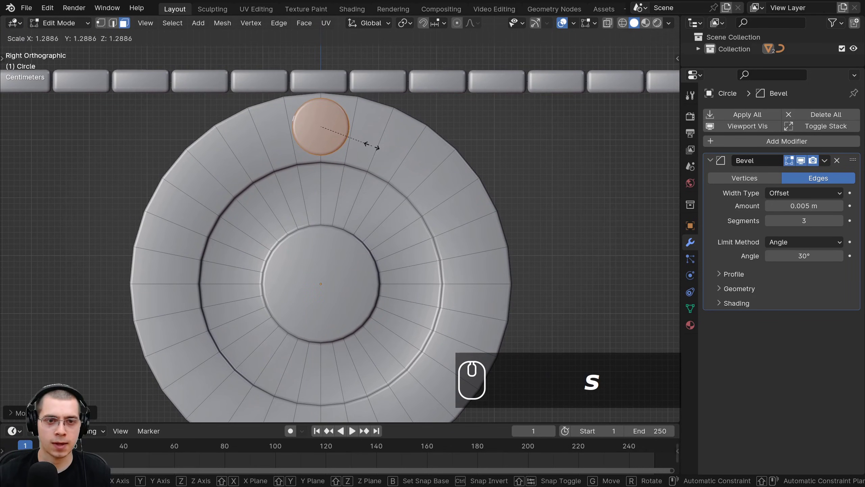
{"action": "left_click", "coordinate": [372, 146]}
Step: Move the bolt about 0.075 m in the negative X direction so it sits against the wheel's rim
{"action": "middle_click_drag", "start_coordinate": [350, 196], "coordinate": [495, 248]}
{"action": "key", "text": "g"}
{"action": "key", "text": "x"}
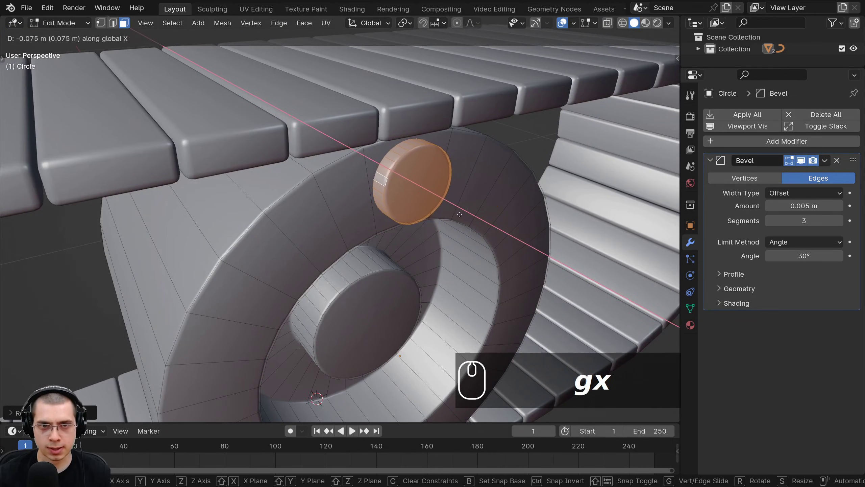
{"action": "left_click", "coordinate": [456, 213]}
Step: Duplicate the bolt straight down the Z axis to the opposite side of the wheel's rim in right view
{"action": "scroll", "coordinate": [456, 213], "scroll_direction": "down", "scroll_amount": 5}
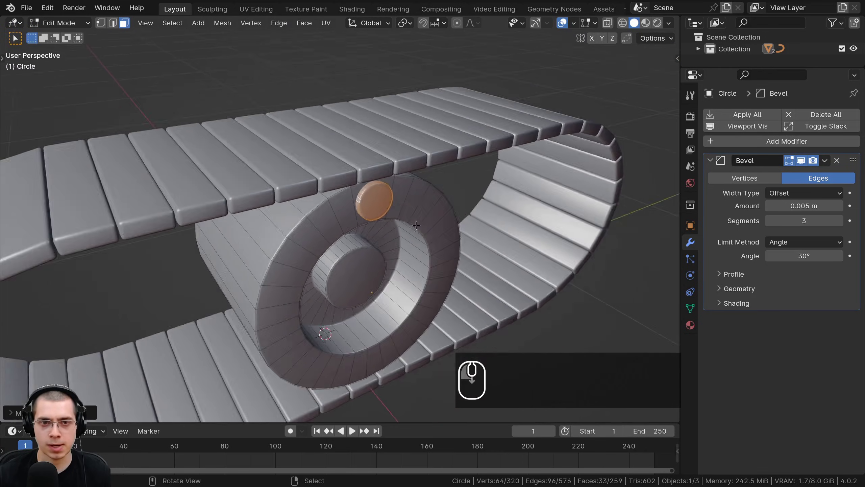
{"action": "scroll", "coordinate": [488, 210], "scroll_direction": "up", "scroll_amount": 2}
{"action": "key", "text": "KP_1"}
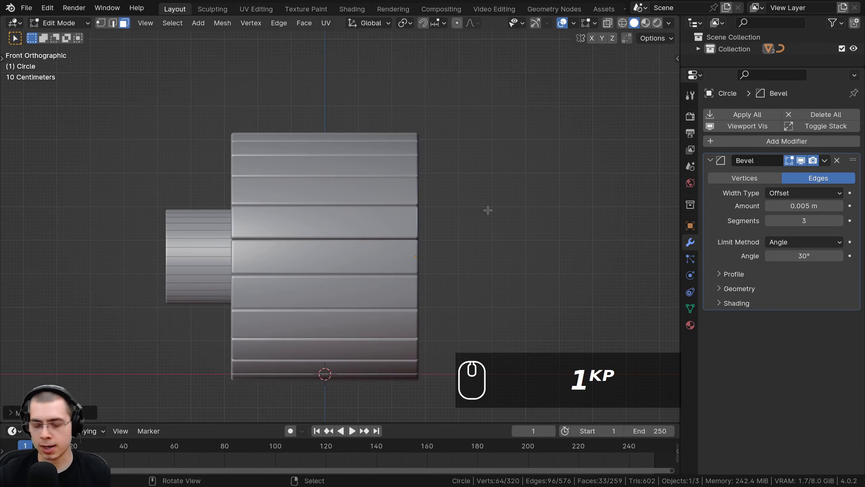
{"action": "key", "text": "KP_3"}
{"action": "middle_click_drag", "start_coordinate": [358, 163], "coordinate": [373, 152], "text": "shift"}
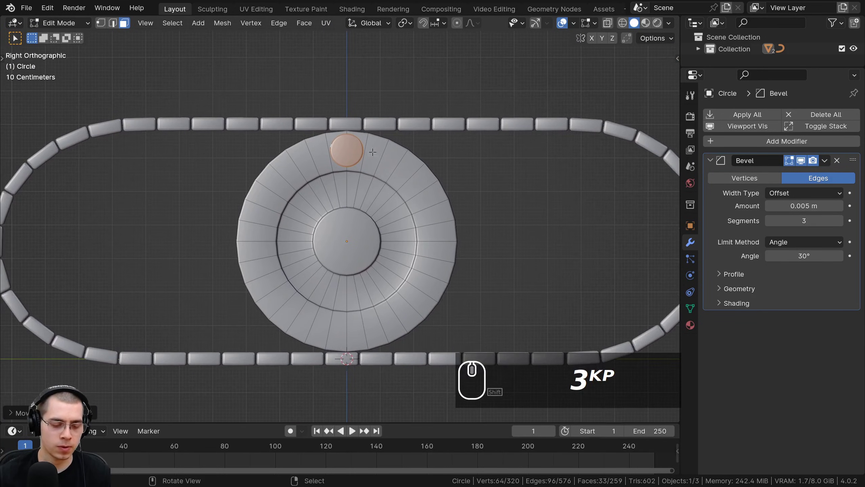
{"action": "scroll", "coordinate": [372, 152], "scroll_direction": "up", "scroll_amount": 1}
{"action": "key", "text": "shift+d"}
{"action": "key", "text": "z"}
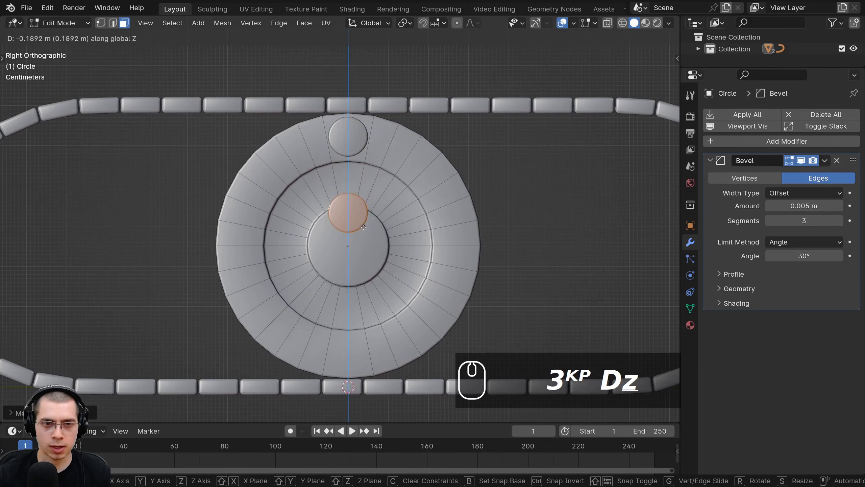
{"action": "left_click", "coordinate": [380, 355]}
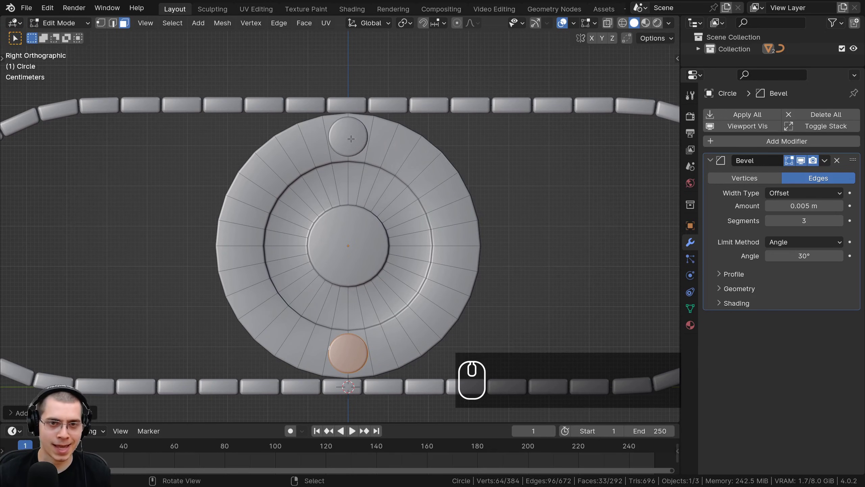
Step: Select both rim bolts, duplicate them, and rotate the copies 90° around the wheel's centre
{"action": "key", "text": "l"}
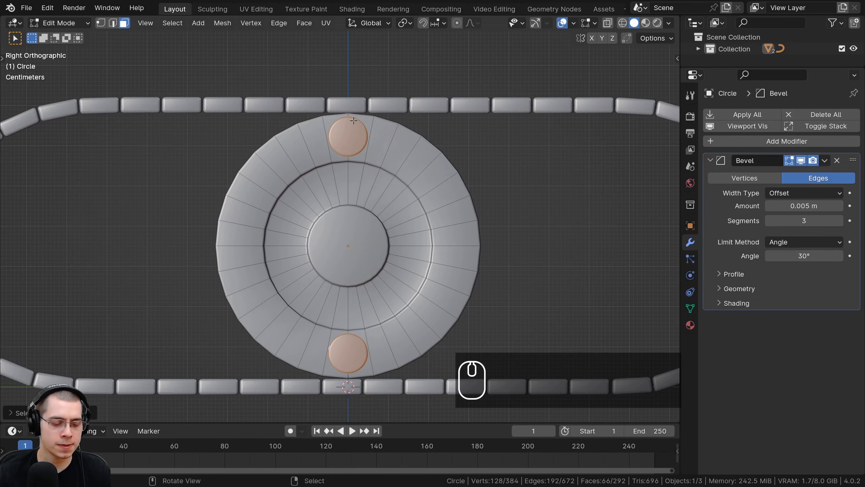
{"action": "key", "text": "shift+d"}
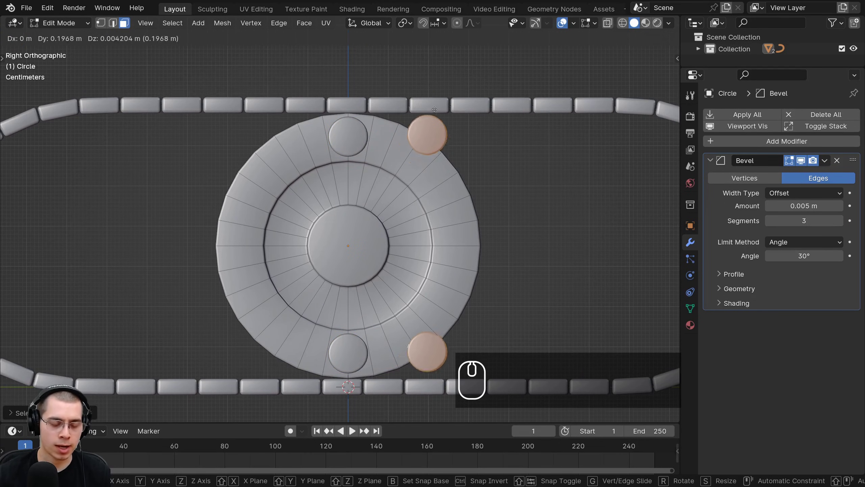
{"action": "key", "text": "r"}
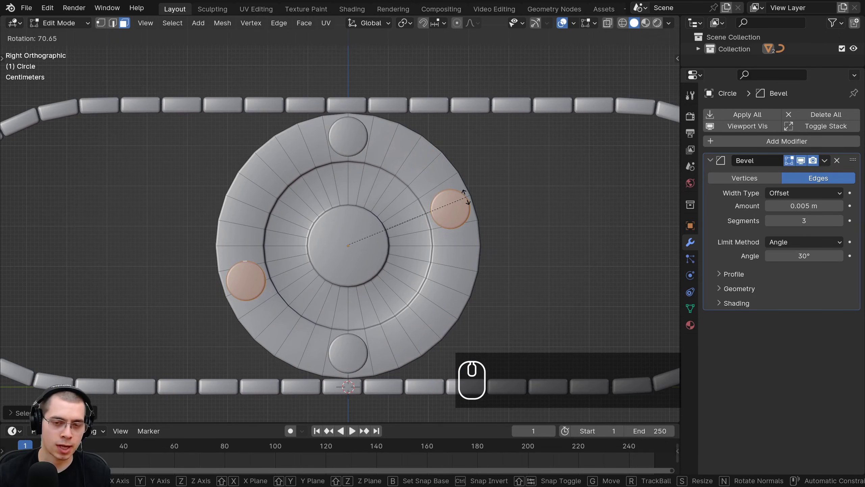
{"action": "type", "text": "90"}
{"action": "key", "text": "Return"}
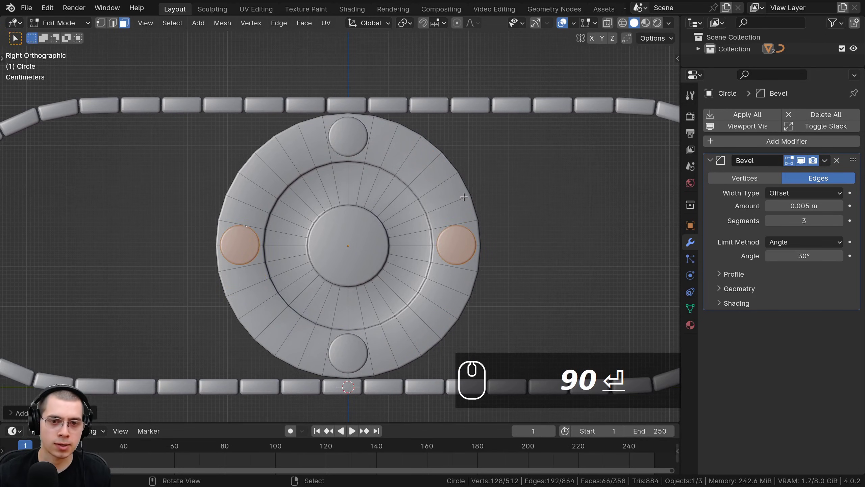
Step: Select all four rim bolts, duplicate them, and rotate the copies 45° to complete a ring of eight
{"action": "key", "text": "l"}
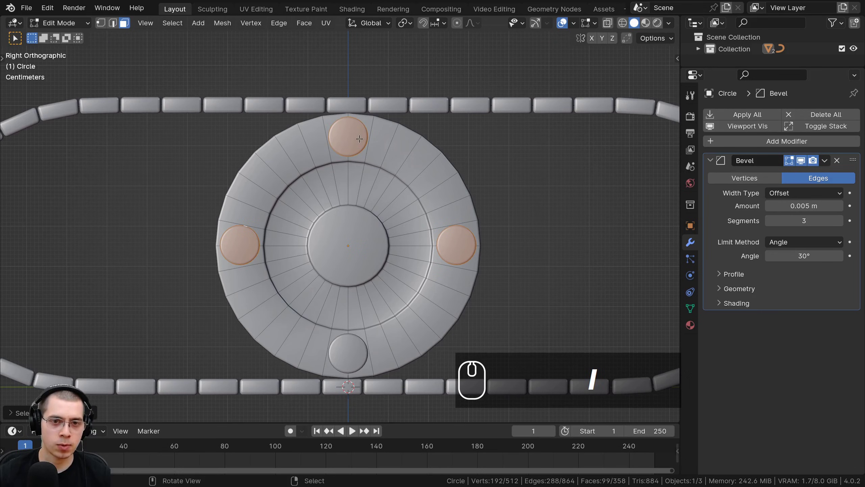
{"action": "key", "text": "l"}
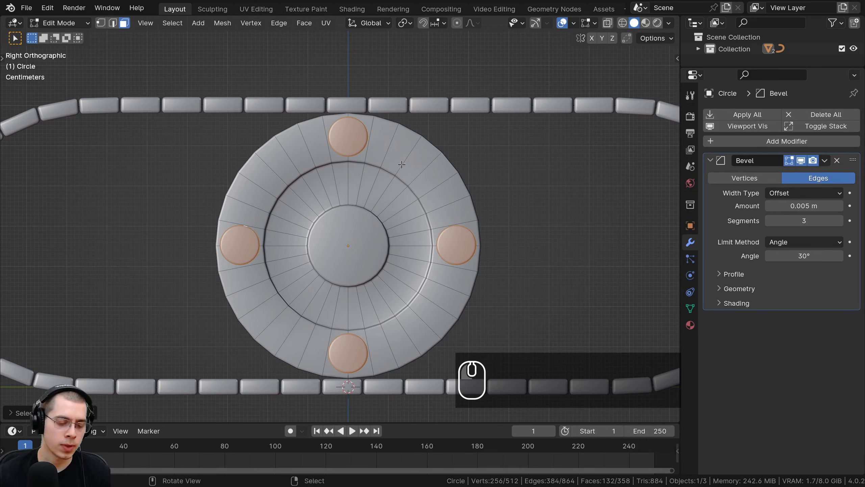
{"action": "key", "text": "shift+d"}
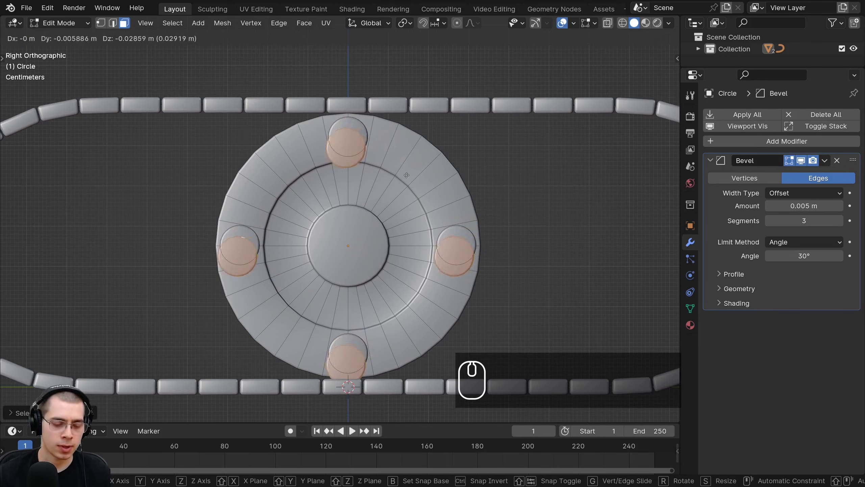
{"action": "key", "text": "r"}
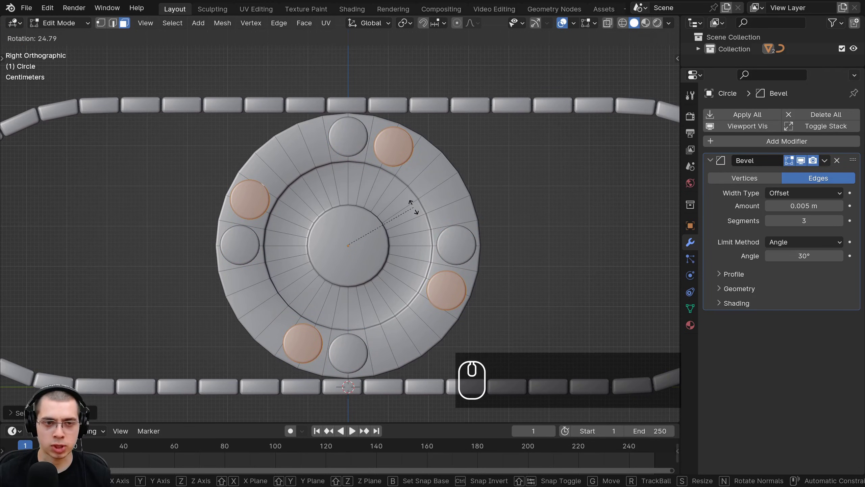
{"action": "type", "text": "45"}
{"action": "key", "text": "Return"}
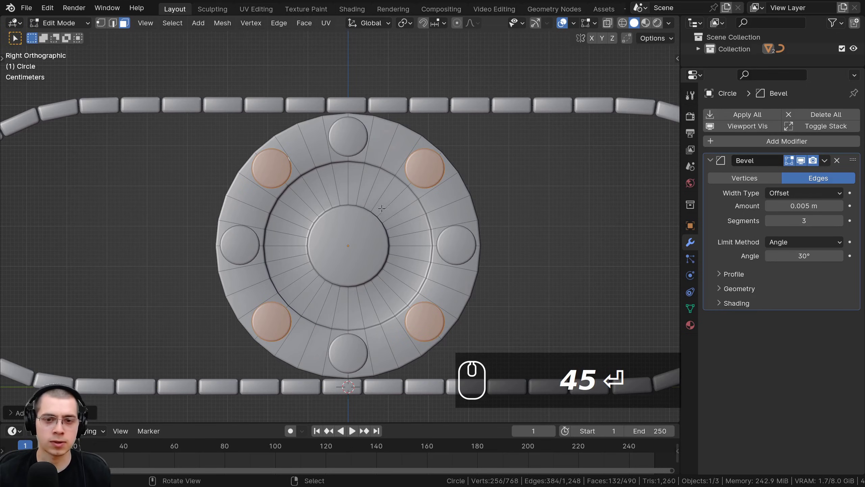
Step: Return the wheel to Object Mode and reapply smooth shading to it
{"action": "middle_click_drag", "start_coordinate": [516, 328], "coordinate": [389, 226]}
{"action": "key", "text": "Tab"}
{"action": "scroll", "coordinate": [471, 223], "scroll_direction": "up", "scroll_amount": 2}
{"action": "key", "text": "ctrl+b"}
{"action": "key", "text": "r"}
{"action": "right_click", "coordinate": [420, 176]}
{"action": "scroll", "coordinate": [420, 176], "scroll_direction": "down", "scroll_amount": 2}
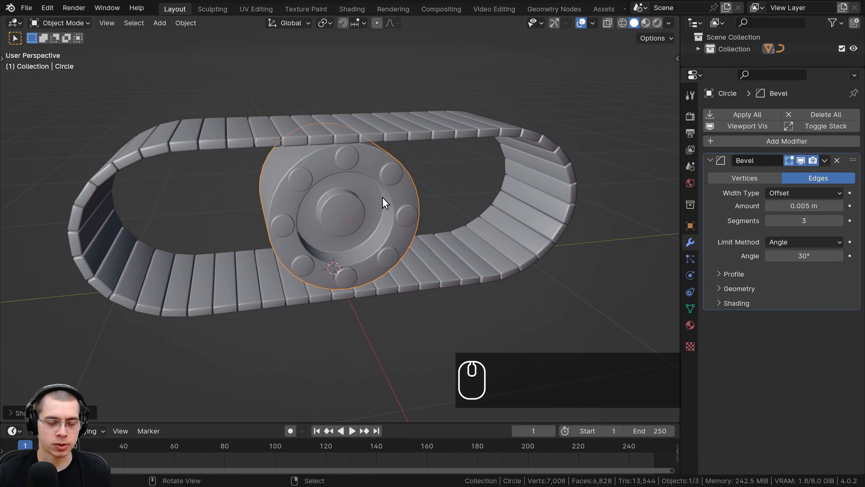
Step: Apply the wheel's object transforms
{"action": "key", "text": "ctrl+a"}
{"action": "left_click", "coordinate": [328, 186]}
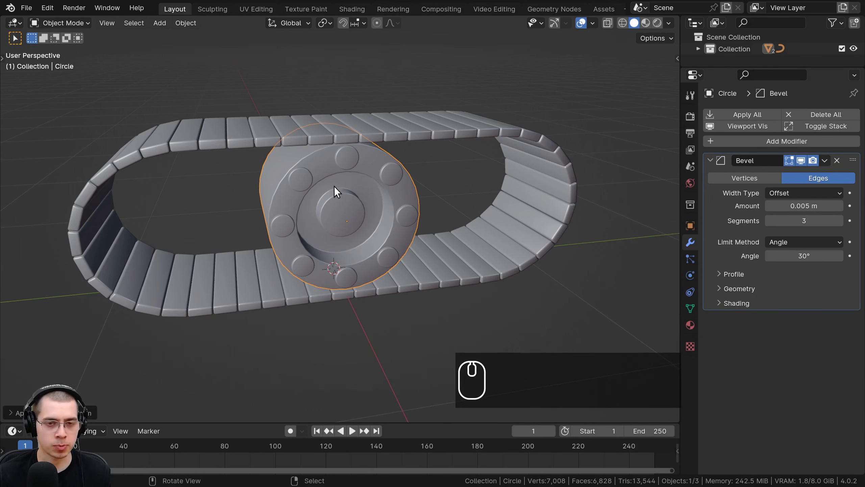
{"action": "key", "text": "ctrl+a"}
{"action": "left_click", "coordinate": [288, 197]}
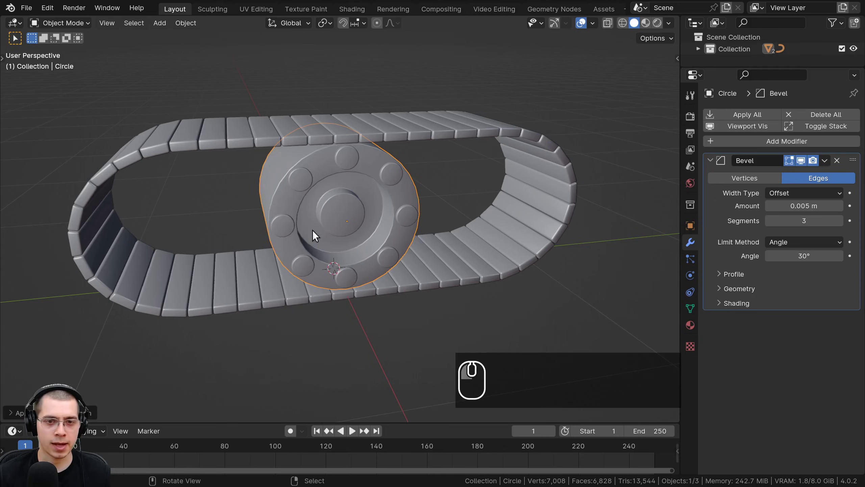
Step: Try to apply the rotation and scale of the track links and the Bezier curve together
{"action": "scroll", "coordinate": [409, 211], "scroll_direction": "down", "scroll_amount": 2}
{"action": "middle_click_drag", "start_coordinate": [423, 196], "coordinate": [206, 97]}
{"action": "scroll", "coordinate": [430, 194], "scroll_direction": "up", "scroll_amount": 2}
{"action": "left_click", "coordinate": [222, 146], "text": "shift"}
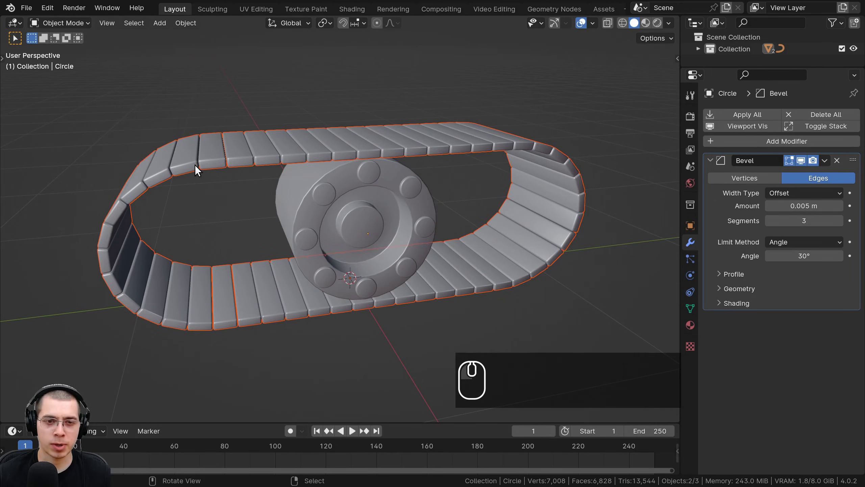
{"action": "middle_click_drag", "start_coordinate": [279, 200], "coordinate": [208, 194], "text": "shift"}
{"action": "middle_click_drag", "start_coordinate": [357, 202], "coordinate": [374, 201]}
{"action": "key", "text": "a"}
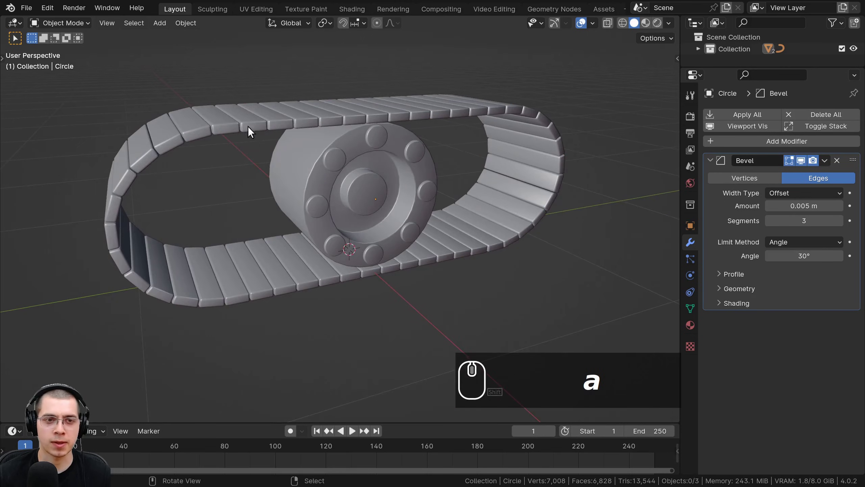
{"action": "key", "text": "b"}
{"action": "left_click_drag", "start_coordinate": [196, 82], "coordinate": [179, 126]}
{"action": "key", "text": "ctrl+a"}
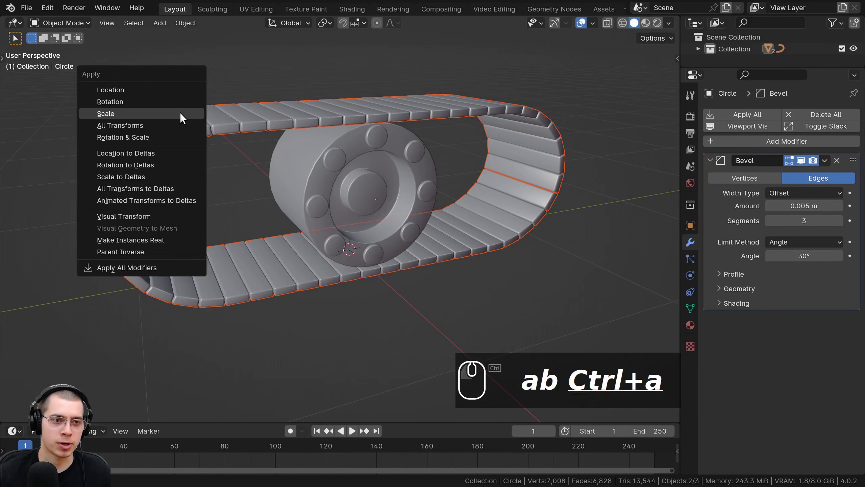
{"action": "left_click", "coordinate": [105, 137]}
{"action": "middle_click_drag", "start_coordinate": [329, 205], "coordinate": [345, 297]}
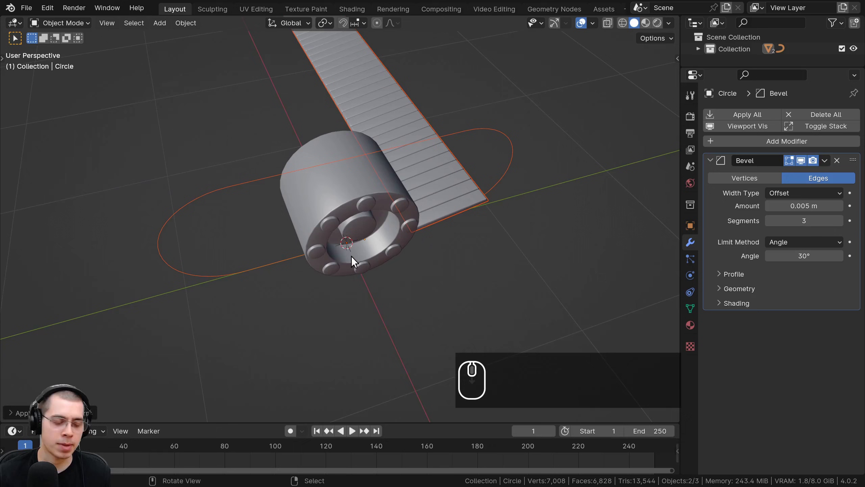
{"action": "mouse_move", "coordinate": [351, 259]}
{"action": "middle_mouse_down"}
{"action": "mouse_move", "coordinate": [343, 196]}
{"action": "mouse_move", "coordinate": [244, 146]}
{"action": "mouse_move", "coordinate": [223, 188]}
{"action": "middle_mouse_up"}
{"action": "key", "text": "ctrl+z"}
Step: In wireframe view, test rotating the Bezier curve about the global Z axis, cancel the rotation, and return to solid shading
{"action": "key", "text": "a"}
{"action": "key", "text": "z"}
{"action": "left_click", "coordinate": [202, 150]}
{"action": "left_click", "coordinate": [223, 190]}
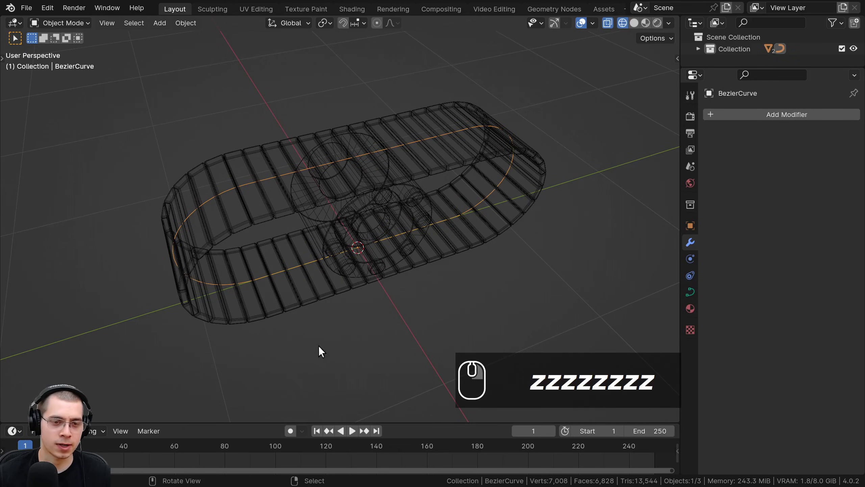
{"action": "key", "text": "r"}
{"action": "key", "text": "z"}
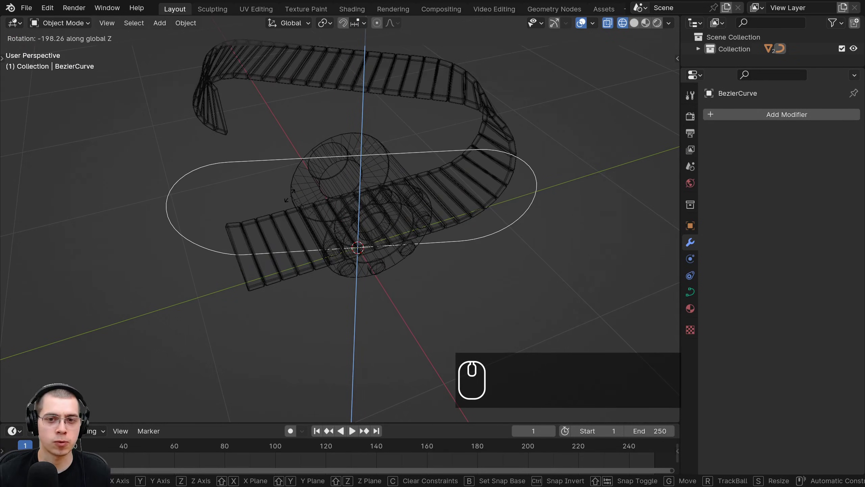
{"action": "right_click", "coordinate": [269, 208]}
{"action": "middle_click_drag", "start_coordinate": [269, 209], "coordinate": [262, 183]}
{"action": "key", "text": "z"}
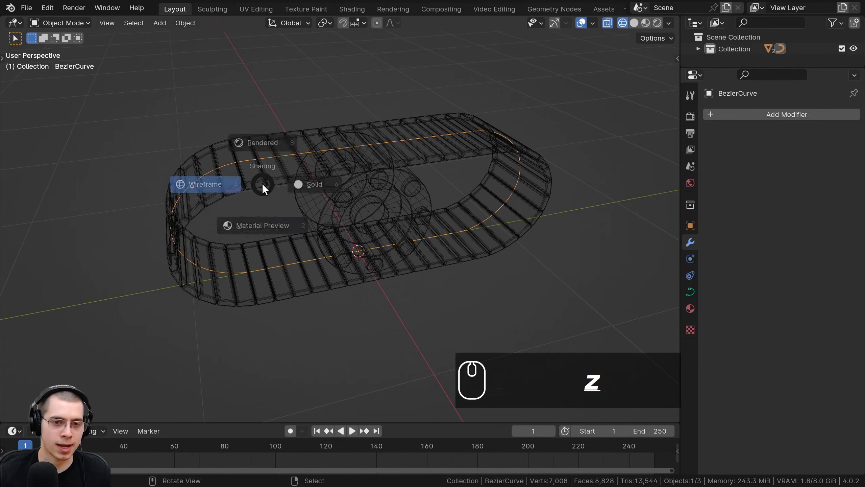
{"action": "left_click", "coordinate": [390, 181]}
{"action": "mouse_move", "coordinate": [390, 182]}
{"action": "middle_mouse_down"}
{"action": "mouse_move", "coordinate": [388, 197]}
{"action": "mouse_move", "coordinate": [378, 191]}
{"action": "middle_mouse_up"}
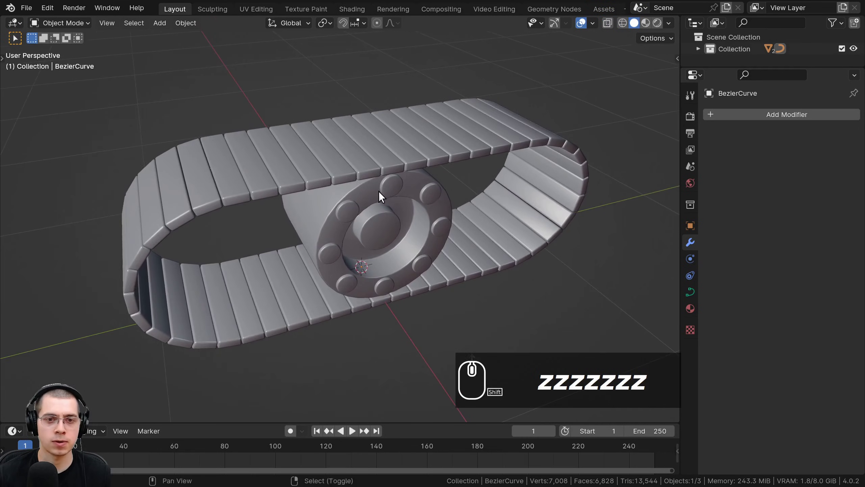
Step: Add a Child Of constraint to the track links with BezierCurve as its target
{"action": "left_click", "coordinate": [249, 168]}
{"action": "key", "text": "g"}
{"action": "right_click", "coordinate": [252, 152]}
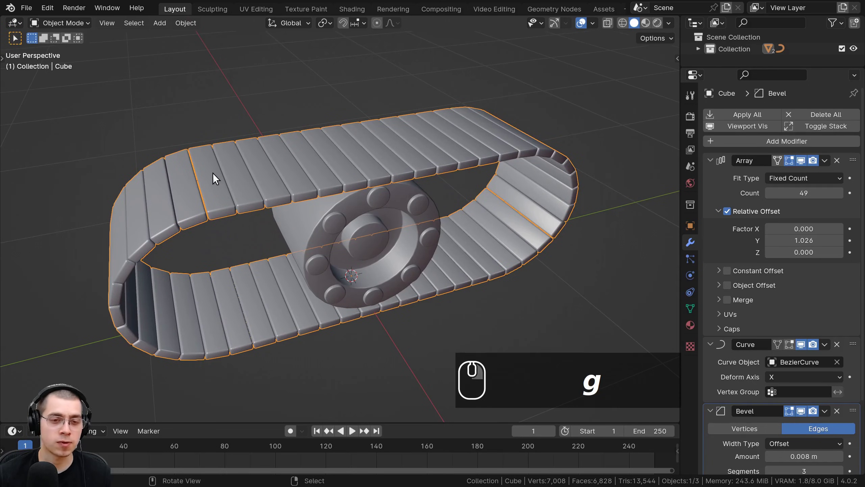
{"action": "scroll", "coordinate": [286, 190], "scroll_direction": "up", "scroll_amount": 2}
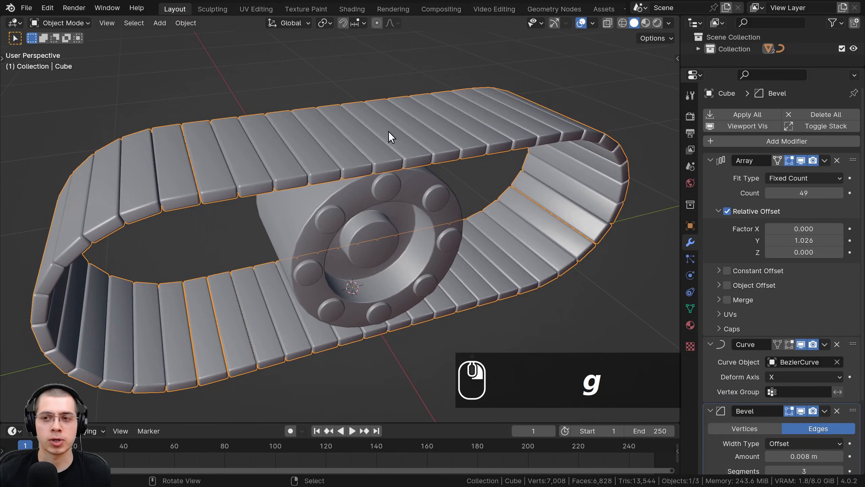
{"action": "left_click", "coordinate": [692, 291]}
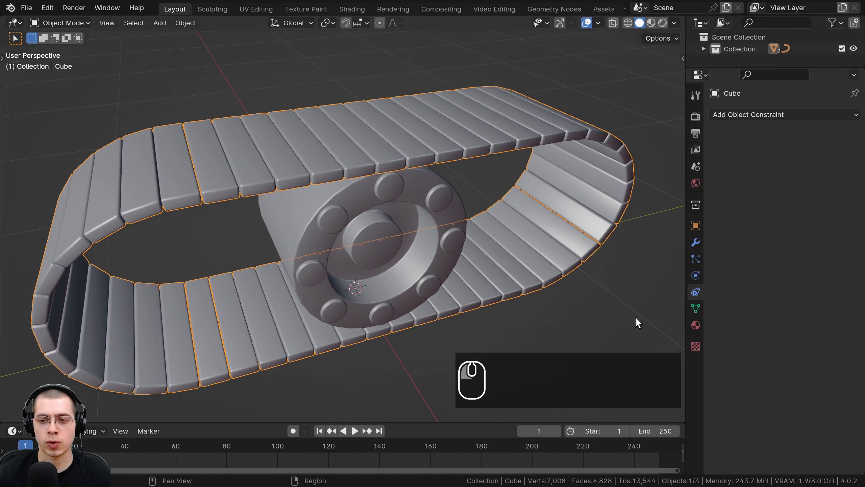
{"action": "left_click", "coordinate": [775, 111]}
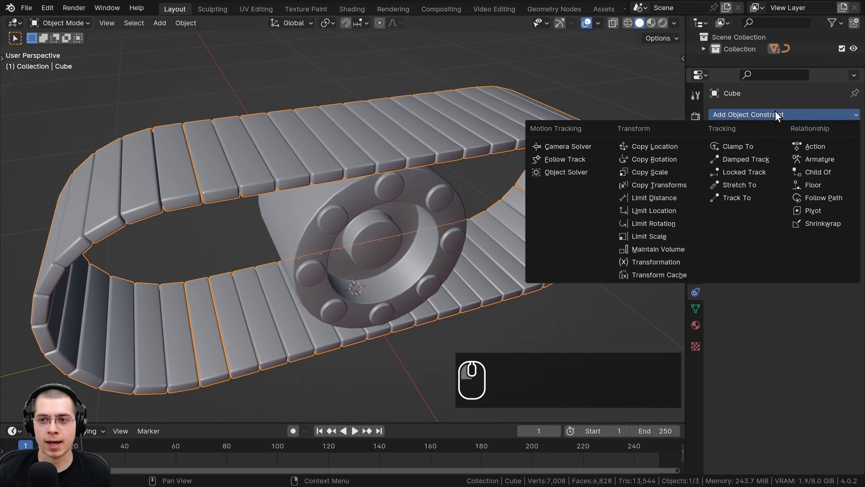
{"action": "left_click", "coordinate": [814, 172]}
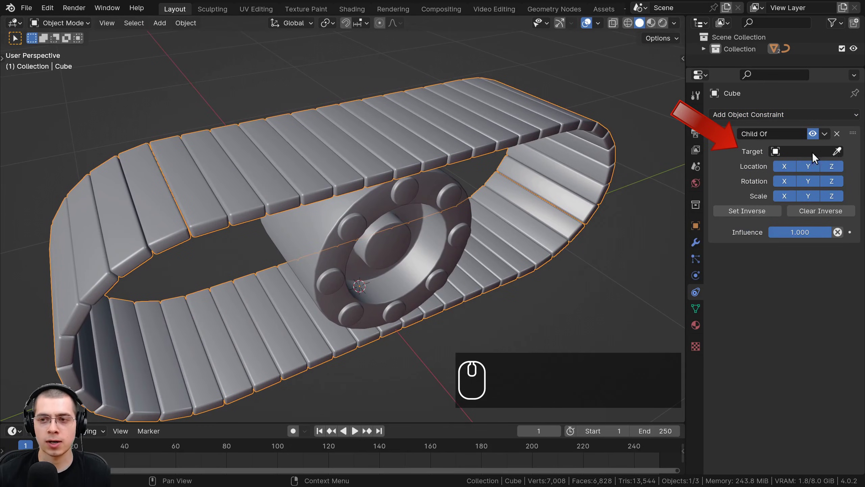
{"action": "left_click", "coordinate": [793, 152]}
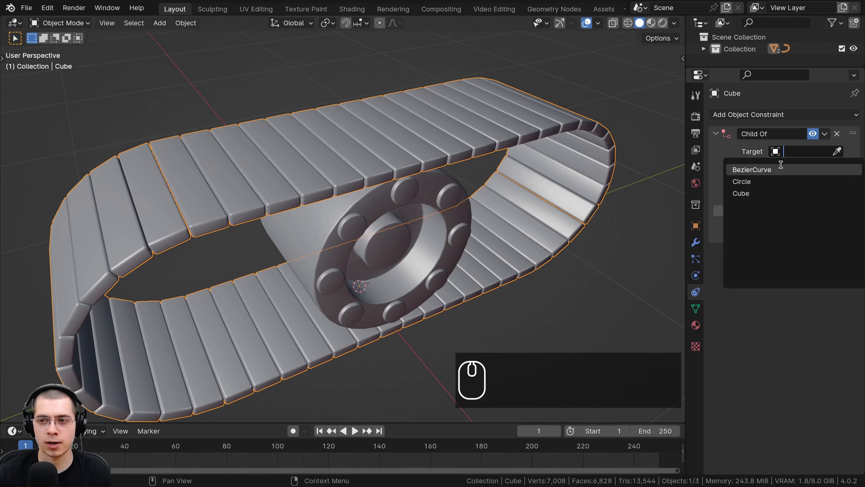
{"action": "left_click", "coordinate": [759, 171]}
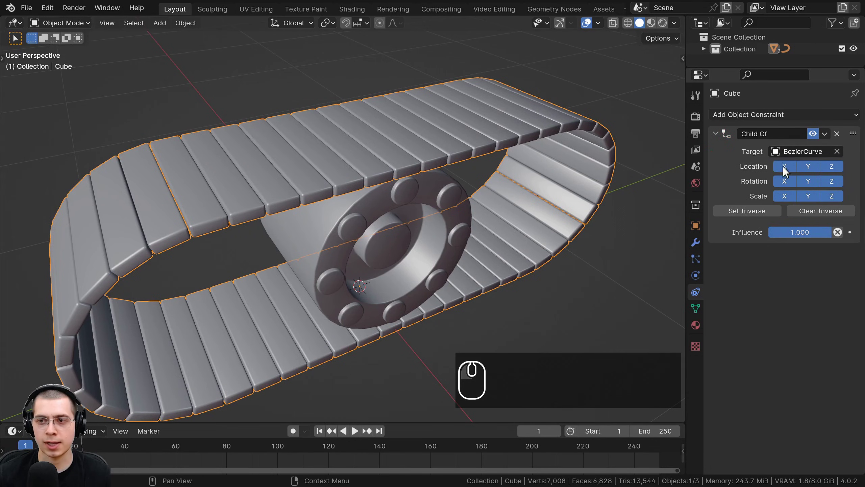
Step: Show the scene in wireframe and test moving the Bezier curve along the global Y axis, cancelling each move
{"action": "left_click", "coordinate": [356, 231]}
{"action": "middle_click_drag", "start_coordinate": [355, 232], "coordinate": [538, 165]}
{"action": "key", "text": "z"}
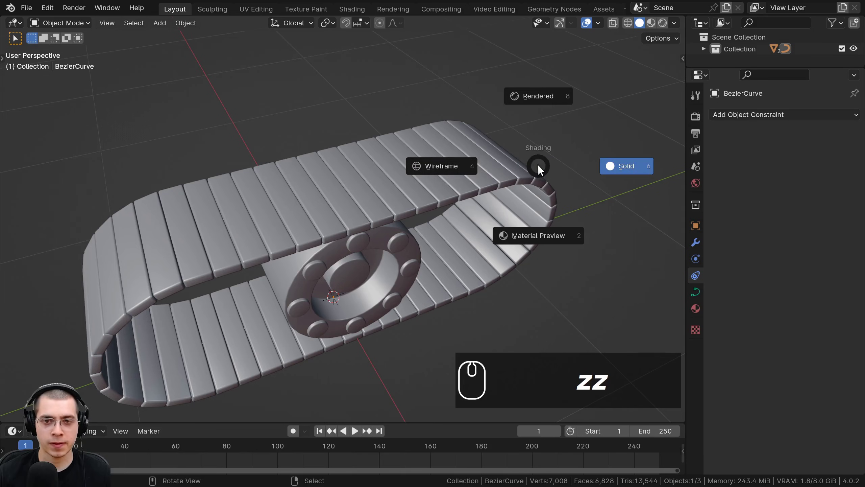
{"action": "scroll", "coordinate": [383, 177], "scroll_direction": "down", "scroll_amount": 2}
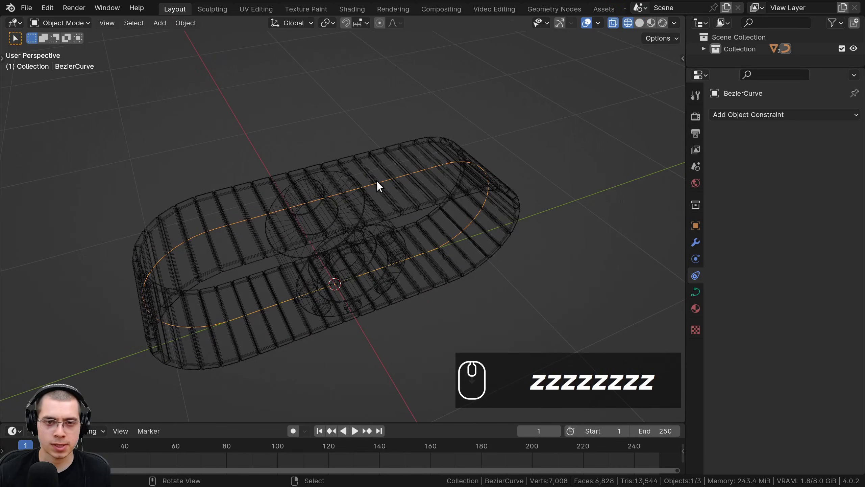
{"action": "key", "text": "g"}
{"action": "middle_click_drag", "start_coordinate": [375, 180], "coordinate": [402, 175]}
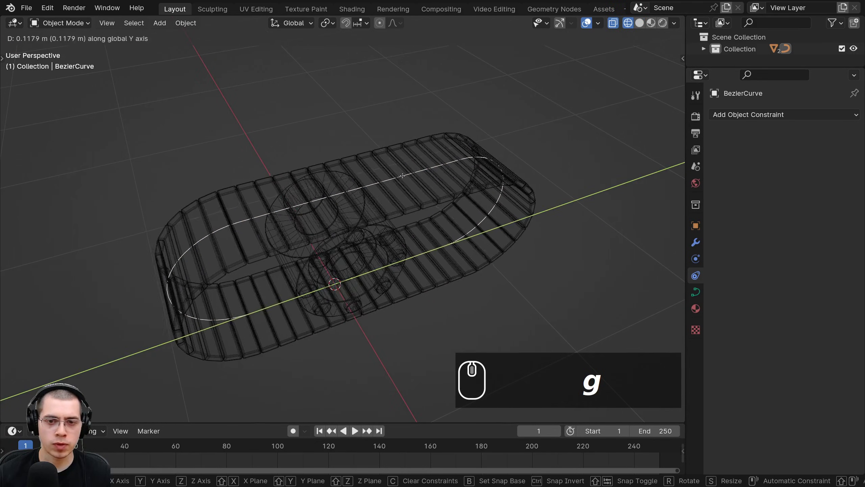
{"action": "right_click", "coordinate": [382, 211]}
{"action": "middle_click_drag", "start_coordinate": [382, 211], "coordinate": [416, 223]}
{"action": "key", "text": "g"}
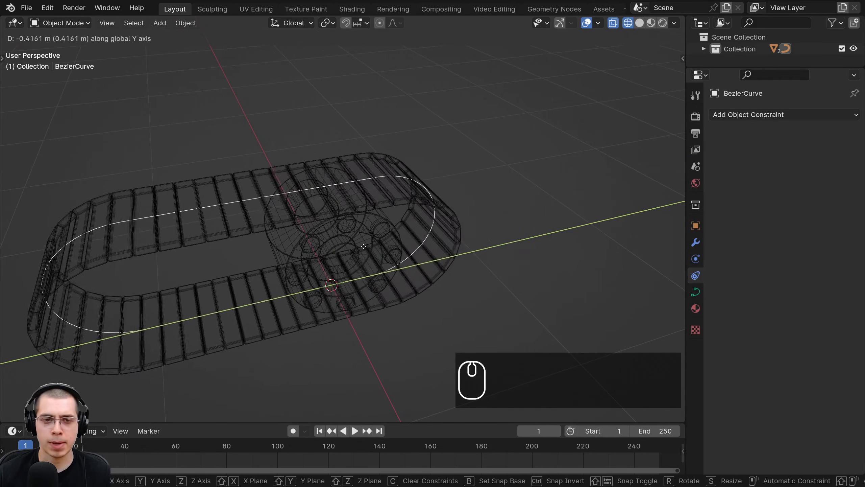
{"action": "right_click", "coordinate": [260, 200]}
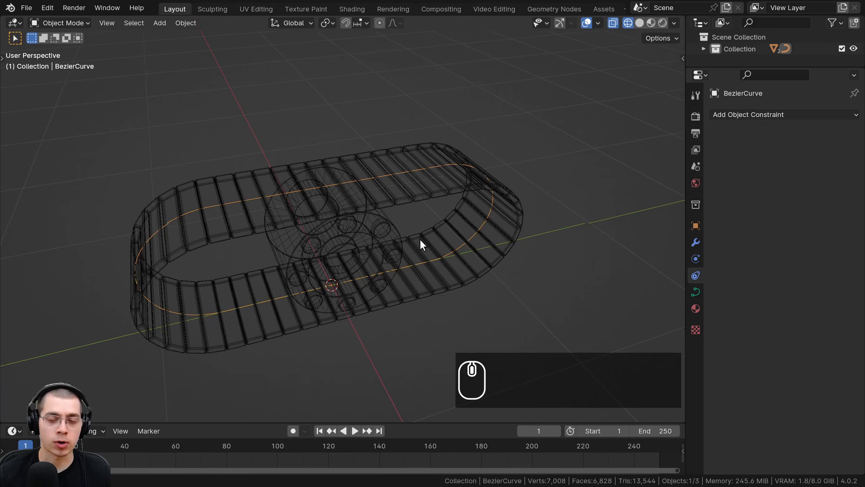
Step: Disable the Y location axis in the track's Child Of constraint and widen the properties area
{"action": "middle_click_drag", "start_coordinate": [419, 240], "coordinate": [447, 198]}
{"action": "left_click", "coordinate": [440, 193]}
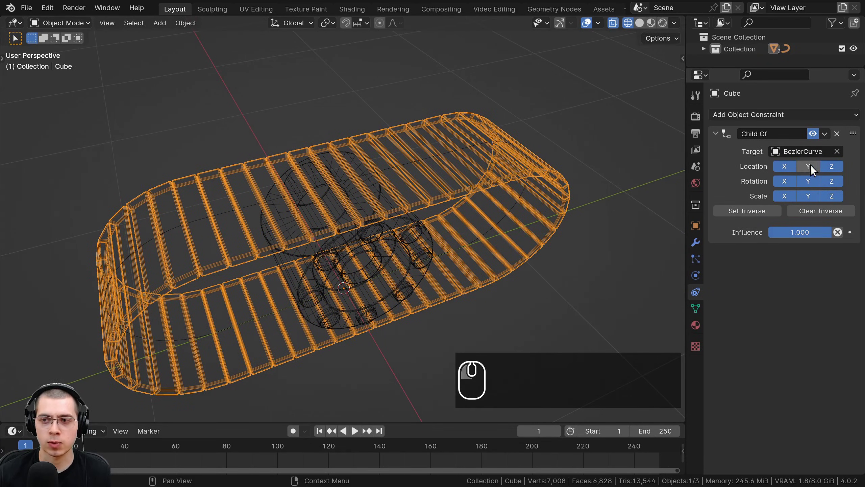
{"action": "left_click_drag", "start_coordinate": [684, 158], "coordinate": [630, 157]}
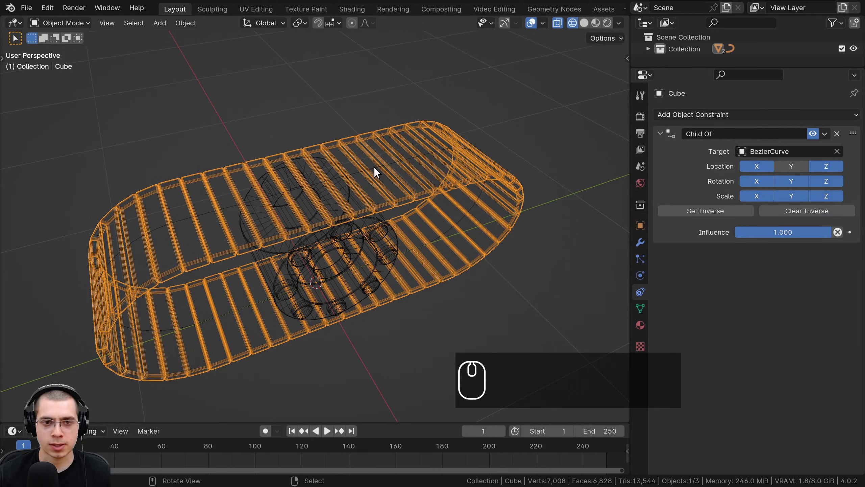
Step: Test how the links follow the Bezier curve by trial-moving it along the global Y axis, cancelling every move
{"action": "left_click", "coordinate": [363, 178]}
{"action": "middle_click_drag", "start_coordinate": [364, 177], "coordinate": [364, 181]}
{"action": "key", "text": "g"}
{"action": "key", "text": "y"}
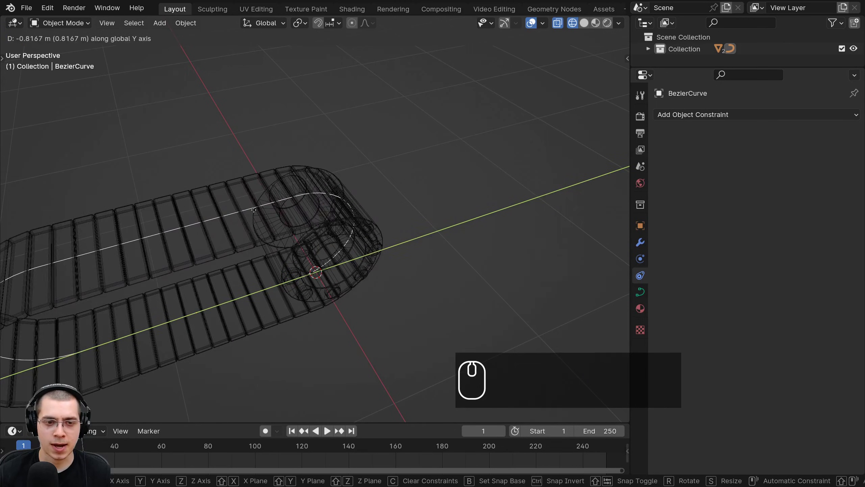
{"action": "right_click", "coordinate": [409, 199]}
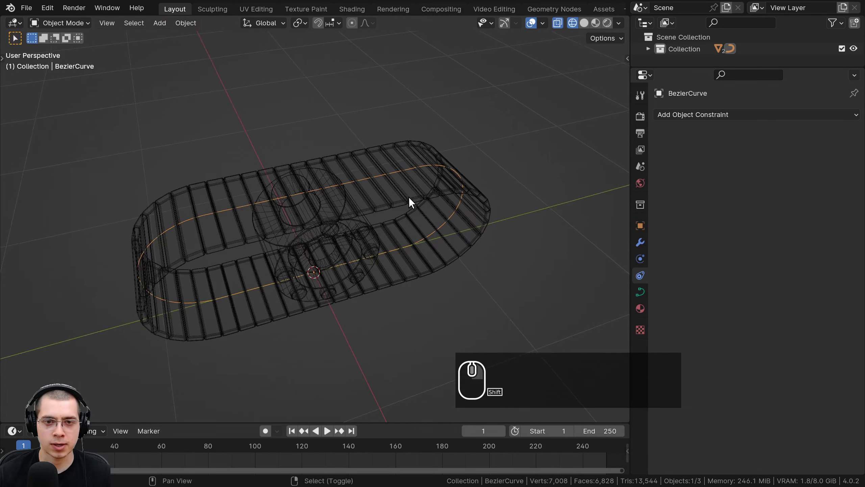
{"action": "middle_click_drag", "start_coordinate": [410, 197], "coordinate": [392, 205]}
{"action": "key", "text": "g"}
{"action": "key", "text": "y"}
{"action": "right_click", "coordinate": [244, 225]}
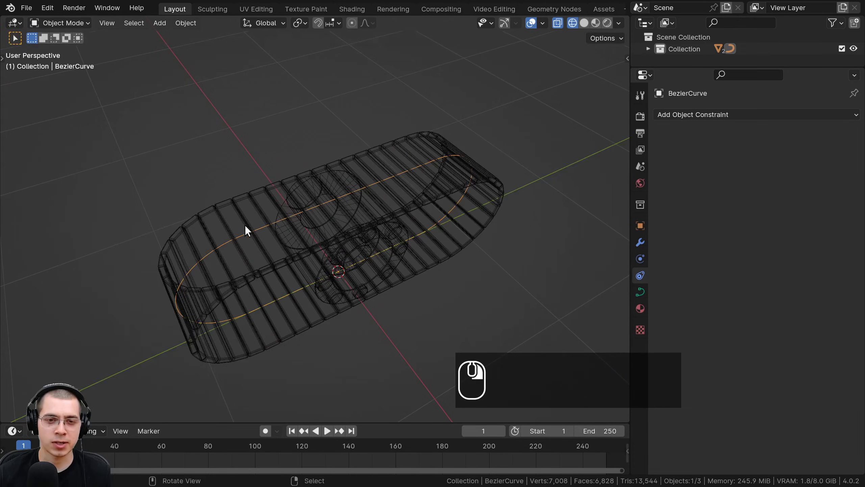
{"action": "middle_click_drag", "start_coordinate": [245, 225], "coordinate": [243, 234]}
{"action": "key", "text": "g"}
{"action": "middle_click", "coordinate": [273, 236]}
{"action": "right_click", "coordinate": [308, 224]}
{"action": "middle_click_drag", "start_coordinate": [306, 225], "coordinate": [303, 212]}
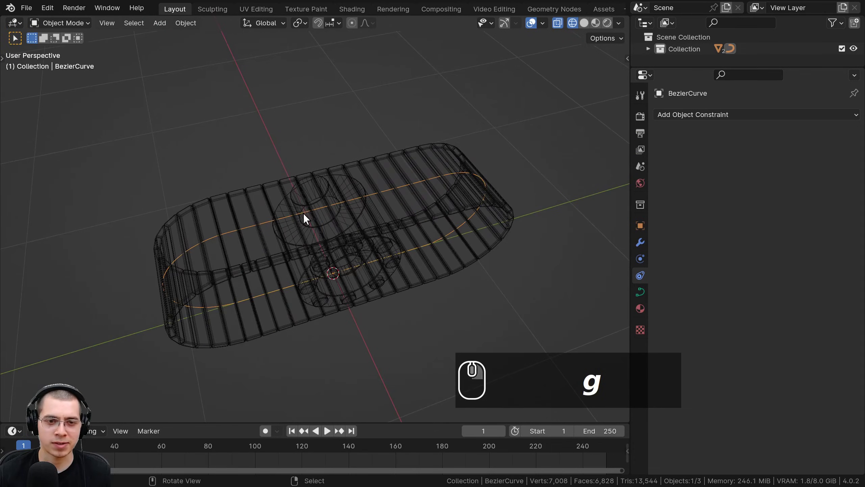
Step: Return the viewport to solid shading and reset the 3D cursor to the world origin
{"action": "key", "text": "z"}
{"action": "right_click", "coordinate": [225, 230]}
{"action": "middle_click_drag", "start_coordinate": [224, 230], "coordinate": [221, 147]}
{"action": "right_click", "coordinate": [223, 201]}
{"action": "middle_click_drag", "start_coordinate": [246, 175], "coordinate": [319, 172]}
{"action": "key", "text": "shift+c"}
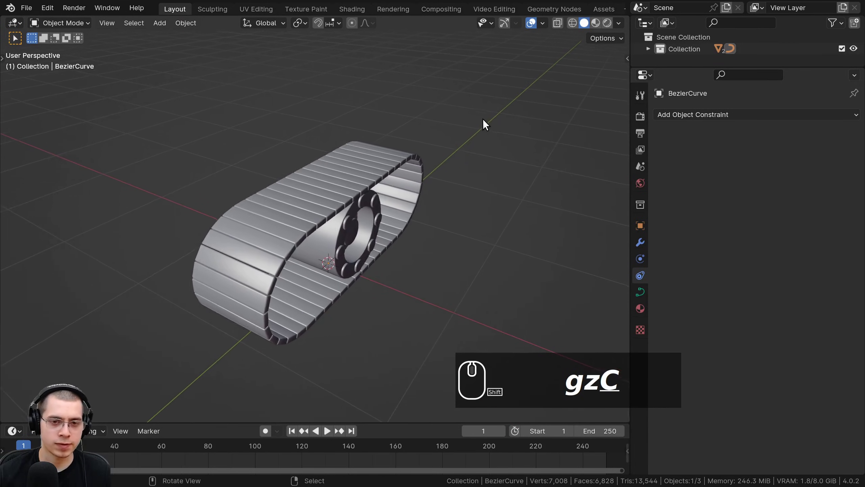
{"action": "key", "text": "shift+c"}
{"action": "middle_click_drag", "start_coordinate": [462, 129], "coordinate": [403, 165]}
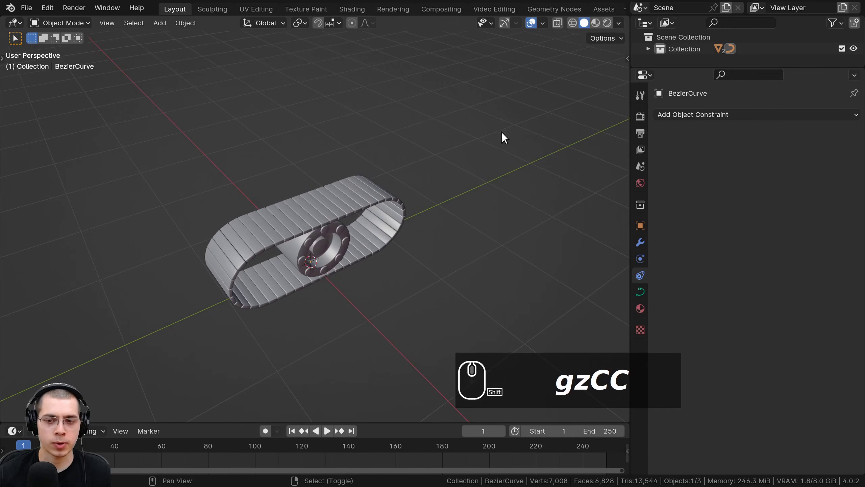
{"action": "key", "text": "shift+c"}
Step: Add a Plain Axes empty at the world origin
{"action": "mouse_move", "coordinate": [413, 103]}
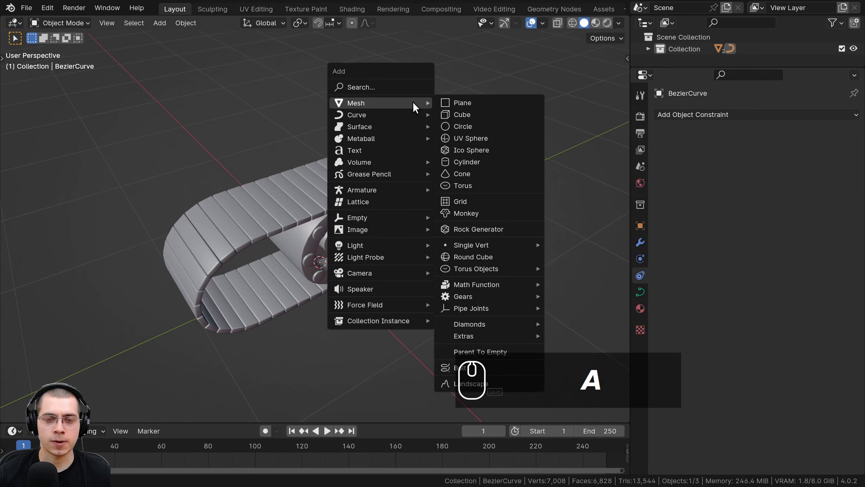
{"action": "mouse_move", "coordinate": [364, 219]}
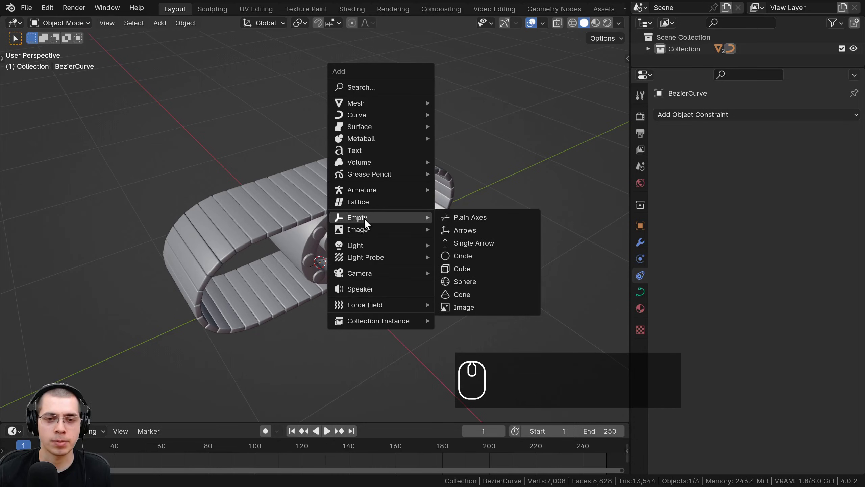
{"action": "left_click", "coordinate": [454, 217]}
Step: Move the empty along the negative X axis until it stands clear beside the track on the wheel's axle side
{"action": "key", "text": "g"}
{"action": "key", "text": "ctrl+z"}
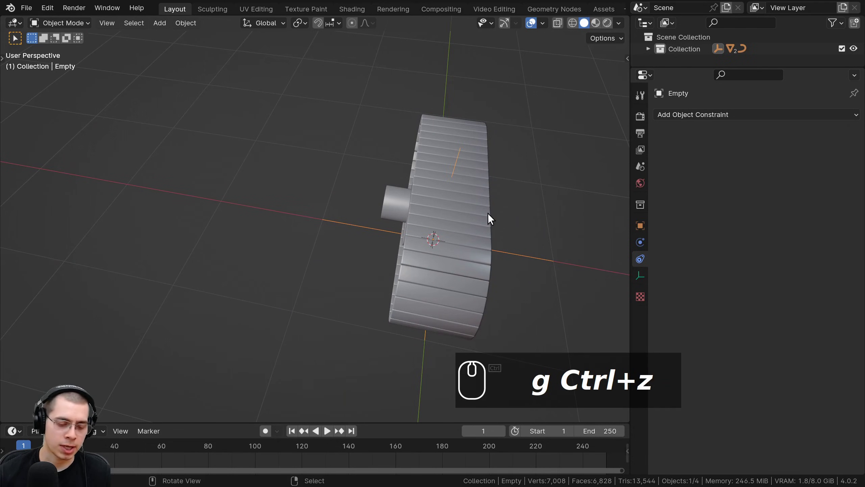
{"action": "key", "text": "g"}
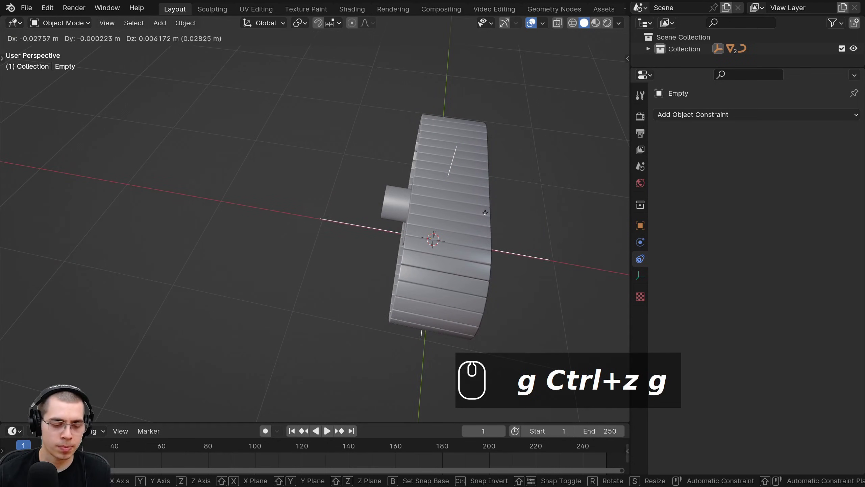
{"action": "key", "text": "x"}
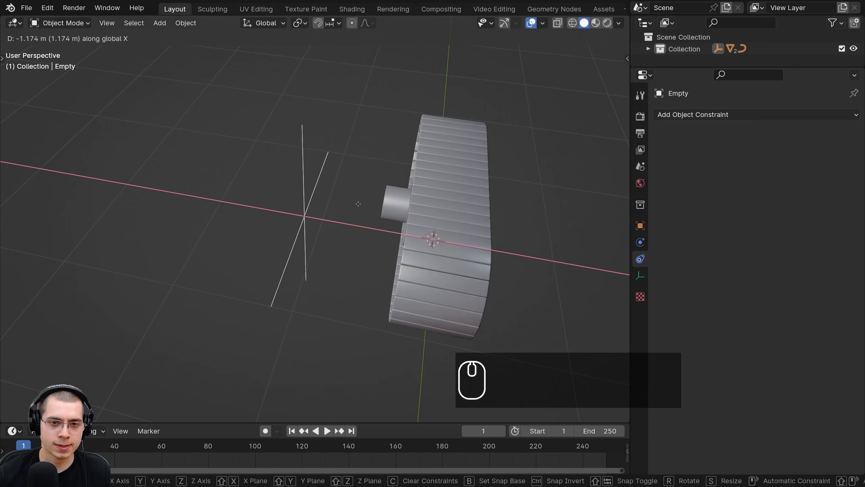
{"action": "left_click", "coordinate": [351, 204]}
{"action": "scroll", "coordinate": [352, 203], "scroll_direction": "down", "scroll_amount": 4}
{"action": "key", "text": "g"}
{"action": "left_click", "coordinate": [286, 209]}
{"action": "middle_click_drag", "start_coordinate": [286, 209], "coordinate": [323, 219]}
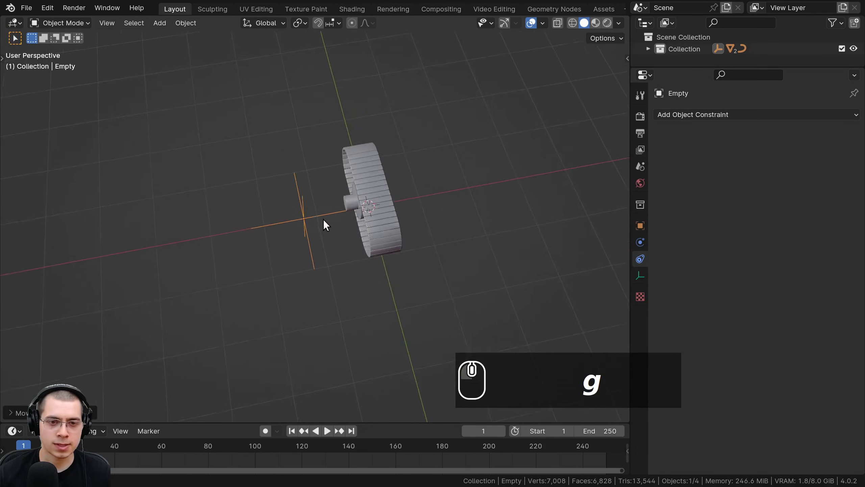
Step: Switch the viewport to wireframe shading with the empty and track in view
{"action": "scroll", "coordinate": [323, 219], "scroll_direction": "up", "scroll_amount": 3}
{"action": "mouse_move", "coordinate": [261, 234]}
{"action": "middle_mouse_down"}
{"action": "mouse_move", "coordinate": [340, 225]}
{"action": "mouse_move", "coordinate": [288, 251]}
{"action": "middle_mouse_up"}
{"action": "scroll", "coordinate": [371, 199], "scroll_direction": "up", "scroll_amount": 2}
{"action": "key", "text": "z"}
{"action": "left_click", "coordinate": [254, 194]}
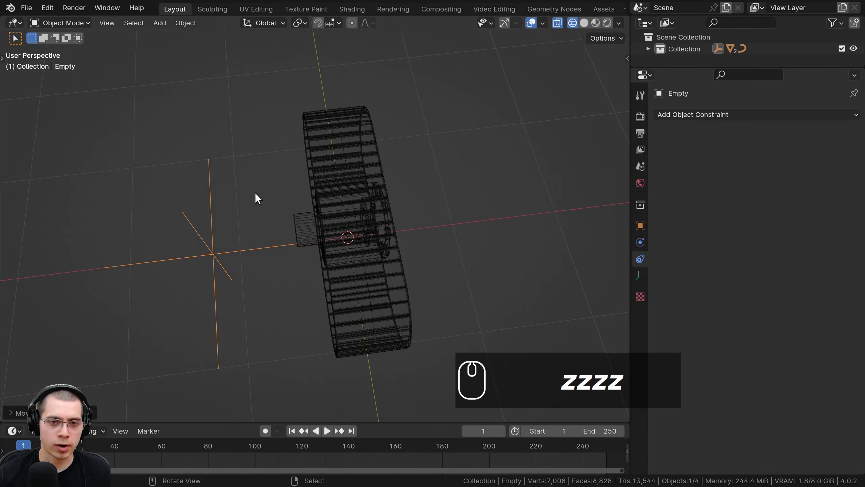
Step: Parent the Bezier curve to the empty using Object (Keep Transform)
{"action": "scroll", "coordinate": [362, 171], "scroll_direction": "up", "scroll_amount": 2}
{"action": "left_click", "coordinate": [366, 162]}
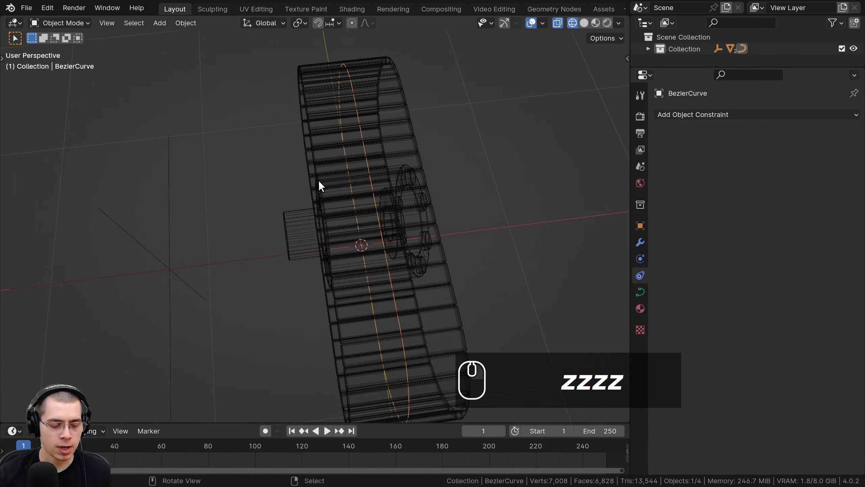
{"action": "left_click", "coordinate": [169, 220], "text": "shift"}
{"action": "middle_click_drag", "start_coordinate": [175, 213], "coordinate": [151, 202]}
{"action": "key", "text": "ctrl+p"}
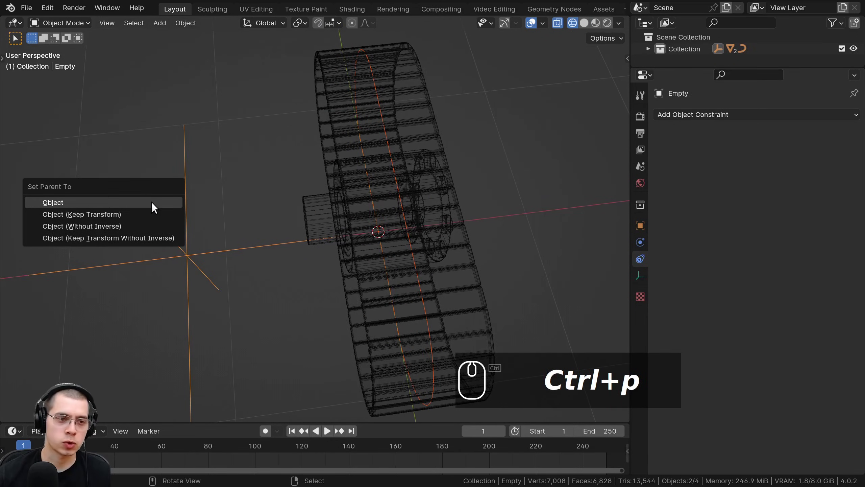
{"action": "left_click", "coordinate": [74, 214]}
Step: Return the viewport to solid shading with the whole track and empty in view
{"action": "scroll", "coordinate": [150, 317], "scroll_direction": "down", "scroll_amount": 3}
{"action": "key", "text": "z"}
{"action": "left_click", "coordinate": [256, 195]}
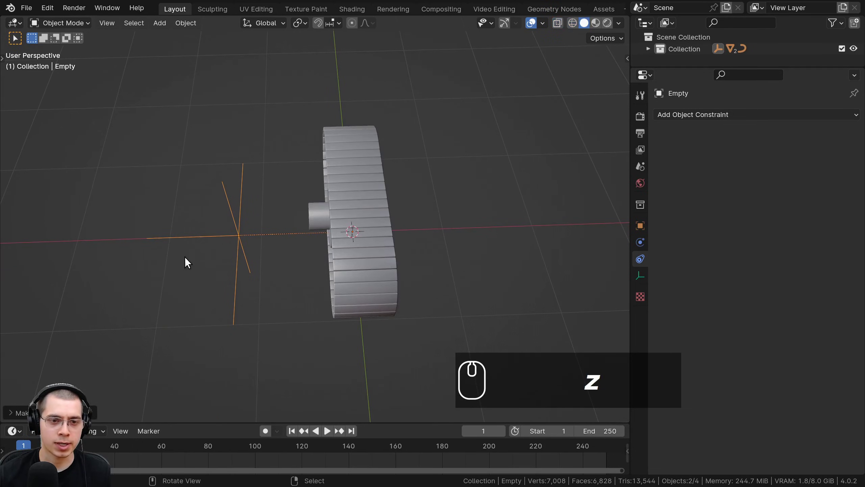
Step: Try moving the empty along the global Y axis to test how the track follows it
{"action": "middle_click_drag", "start_coordinate": [238, 237], "coordinate": [281, 250]}
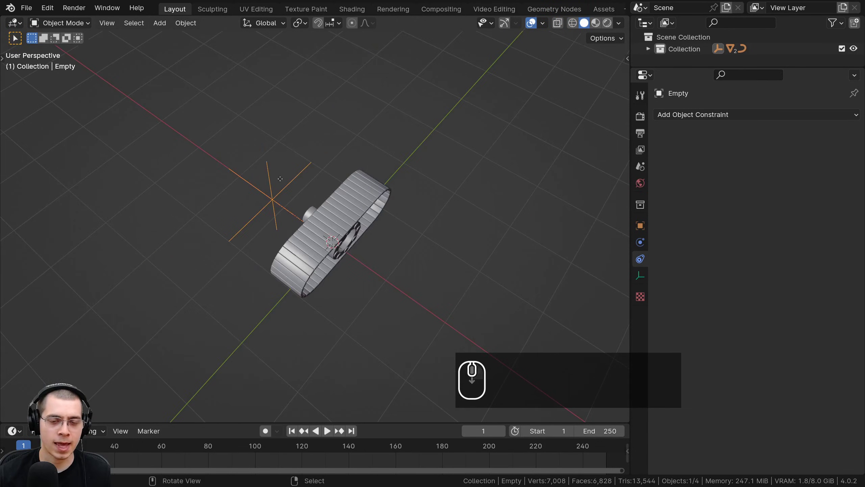
{"action": "key", "text": "g"}
{"action": "right_click", "coordinate": [269, 193]}
{"action": "middle_click_drag", "start_coordinate": [268, 194], "coordinate": [251, 177]}
{"action": "key", "text": "g"}
{"action": "middle_click", "coordinate": [290, 167]}
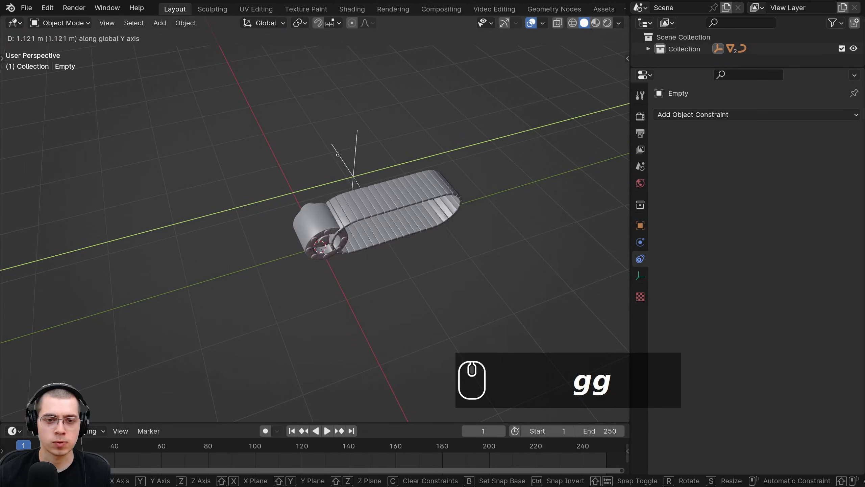
{"action": "left_click", "coordinate": [335, 156]}
Step: Try a free trackball rotation of the empty to test how the track turns with it
{"action": "mouse_move", "coordinate": [334, 156]}
{"action": "middle_mouse_down"}
{"action": "mouse_move", "coordinate": [268, 195]}
{"action": "mouse_move", "coordinate": [340, 198]}
{"action": "mouse_move", "coordinate": [339, 150]}
{"action": "middle_mouse_up"}
{"action": "key", "text": "r"}
{"action": "key", "text": "r"}
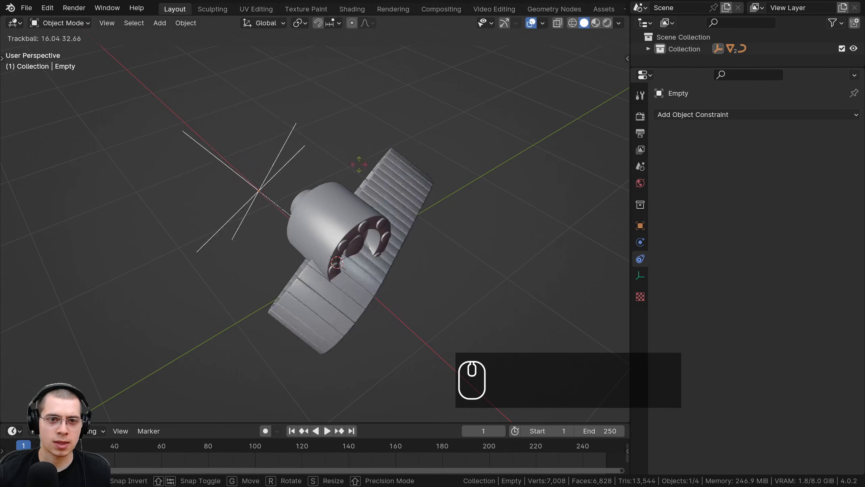
{"action": "right_click", "coordinate": [350, 186]}
Step: Select the track mesh and add a Pivot constraint below its Child Of constraint
{"action": "middle_click_drag", "start_coordinate": [360, 197], "coordinate": [382, 216]}
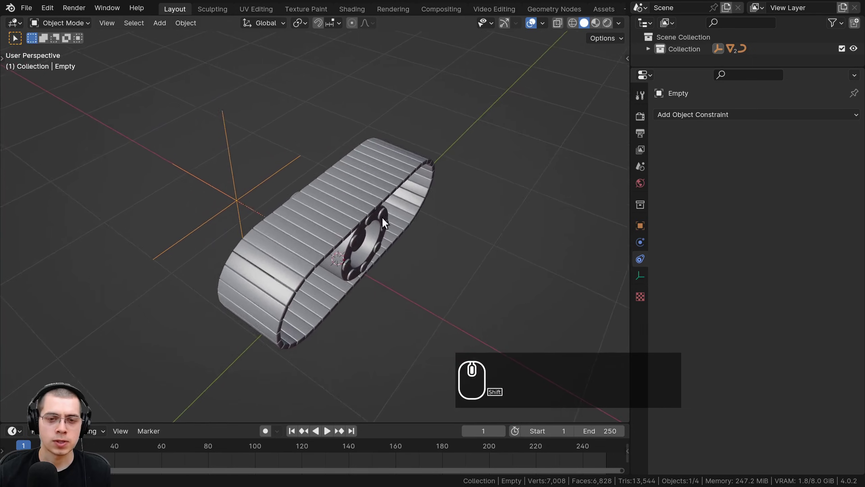
{"action": "scroll", "coordinate": [401, 169], "scroll_direction": "up", "scroll_amount": 1}
{"action": "left_click", "coordinate": [401, 168]}
{"action": "scroll", "coordinate": [400, 169], "scroll_direction": "up", "scroll_amount": 1}
{"action": "middle_click_drag", "start_coordinate": [399, 171], "coordinate": [436, 155], "text": "shift"}
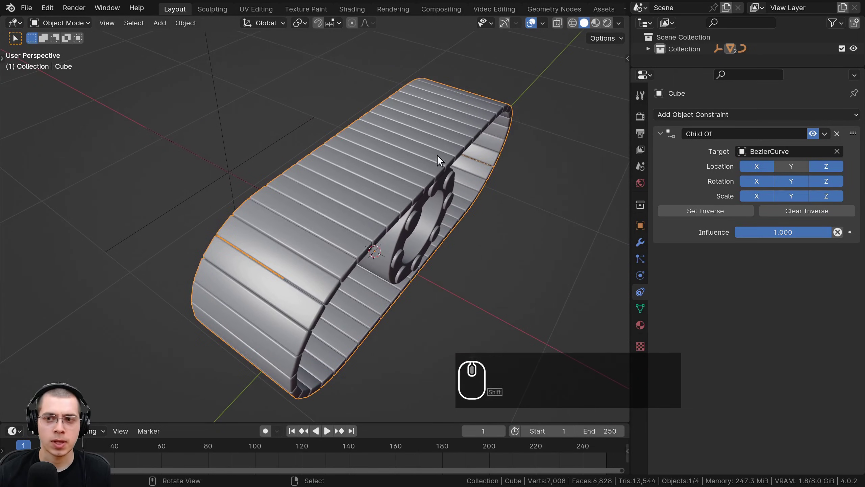
{"action": "middle_click_drag", "start_coordinate": [519, 206], "coordinate": [489, 209], "text": "shift"}
{"action": "scroll", "coordinate": [468, 212], "scroll_direction": "down", "scroll_amount": 1}
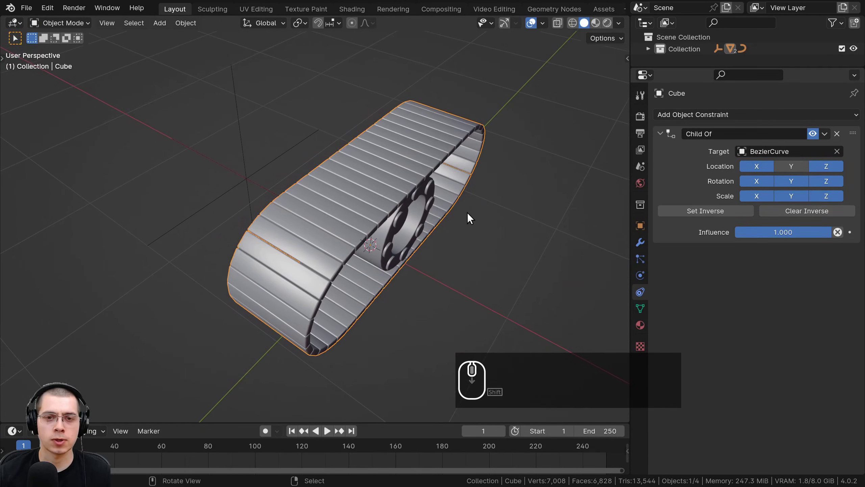
{"action": "left_click", "coordinate": [687, 113]}
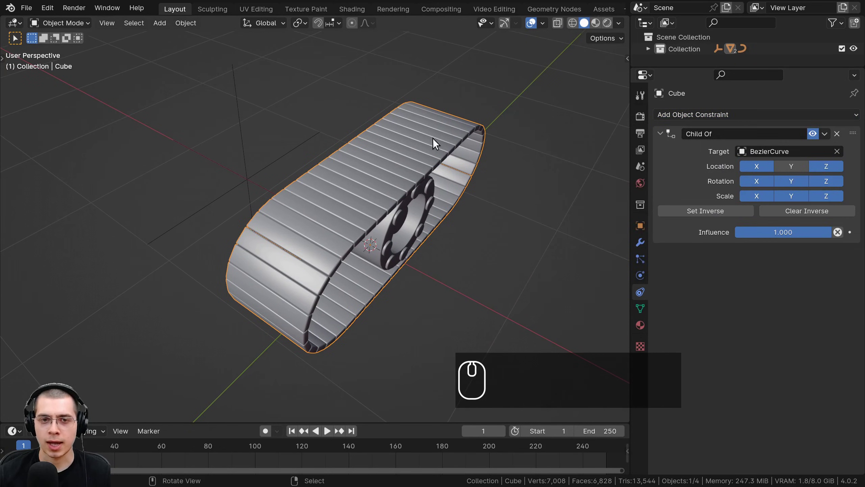
{"action": "key", "text": "g"}
{"action": "right_click", "coordinate": [428, 122]}
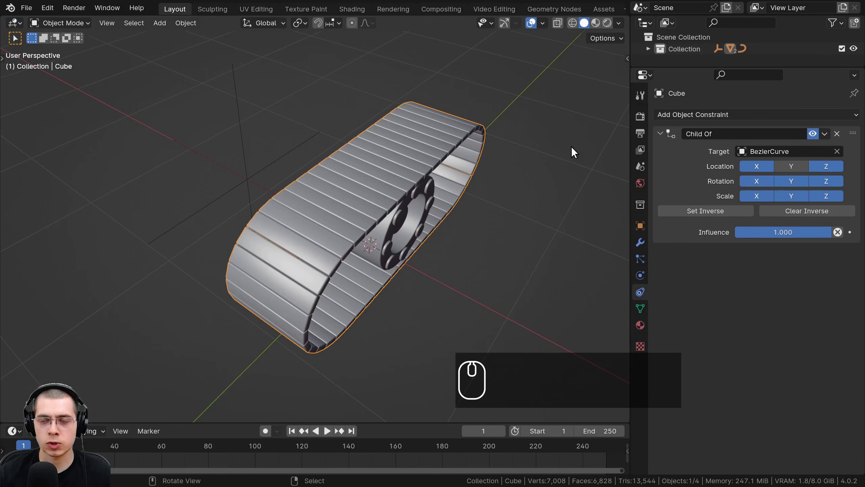
{"action": "left_click", "coordinate": [716, 115]}
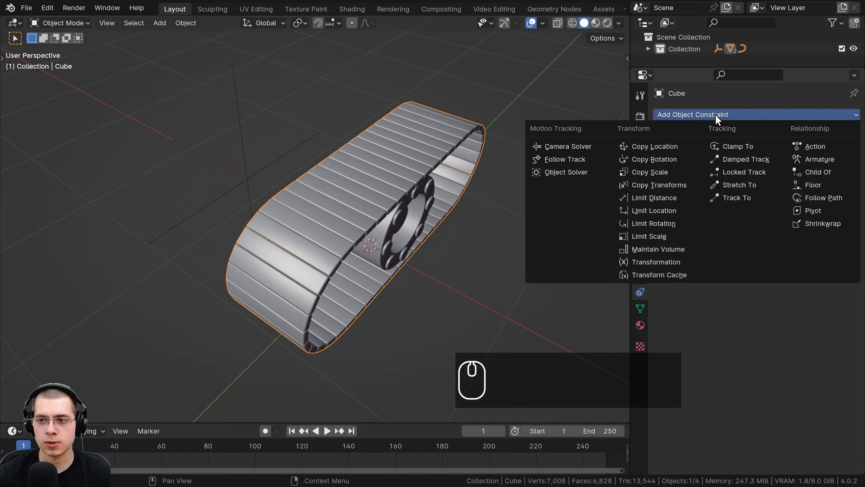
{"action": "left_click", "coordinate": [814, 210]}
{"action": "scroll", "coordinate": [419, 233], "scroll_direction": "down", "scroll_amount": 3}
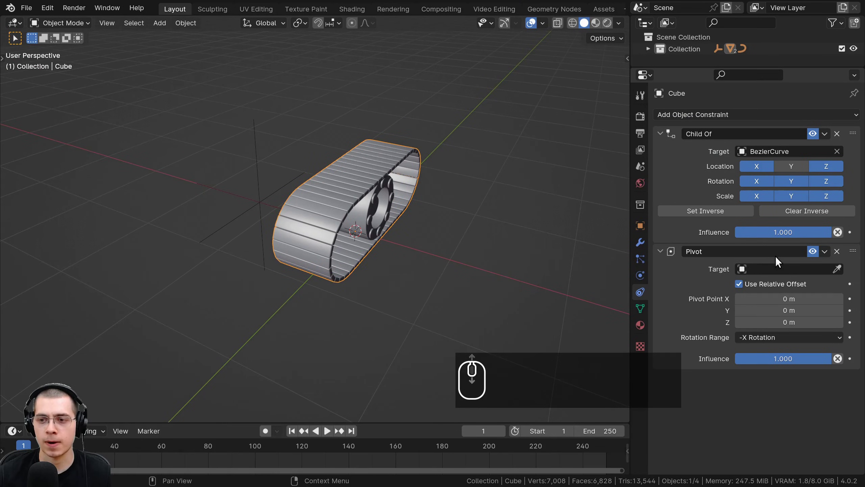
Step: Set the Pivot constraint's target to BezierCurve and its rotation range to -Z Rotation
{"action": "left_click", "coordinate": [757, 269]}
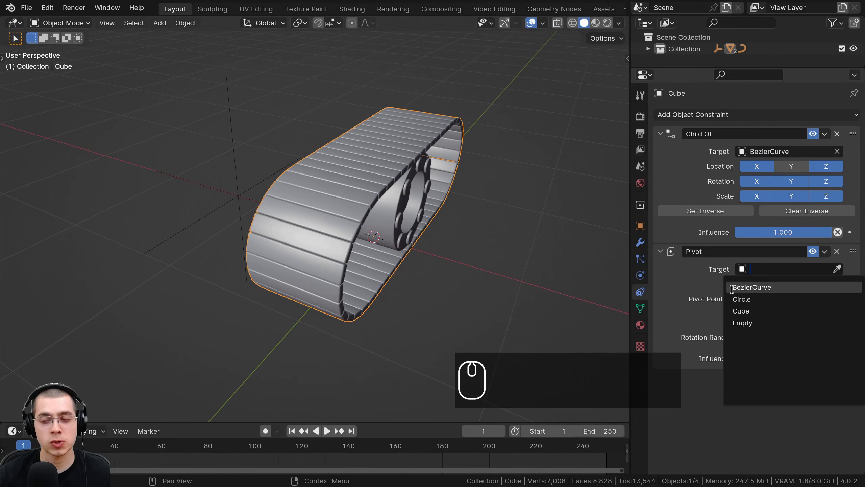
{"action": "left_click", "coordinate": [752, 287]}
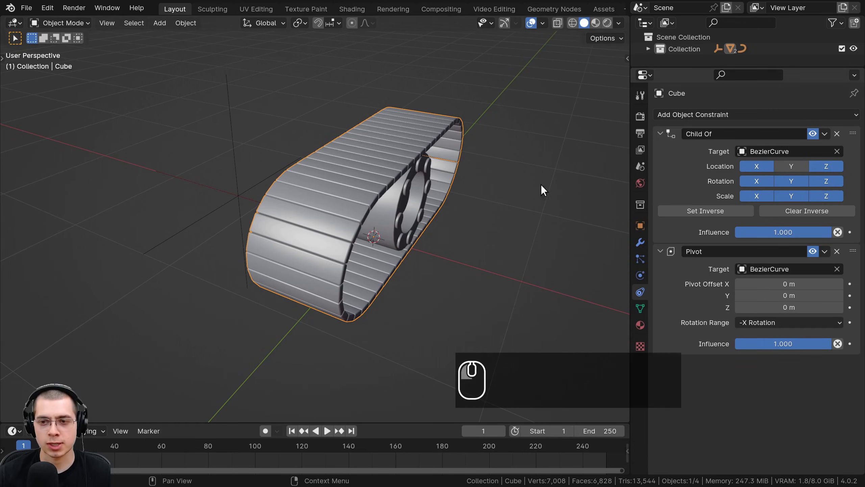
{"action": "middle_click_drag", "start_coordinate": [422, 199], "coordinate": [405, 171], "text": "shift"}
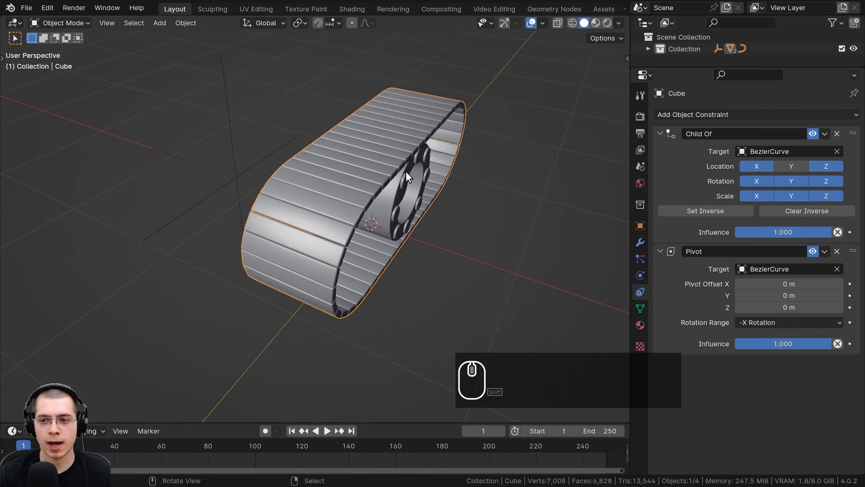
{"action": "left_click", "coordinate": [756, 322]}
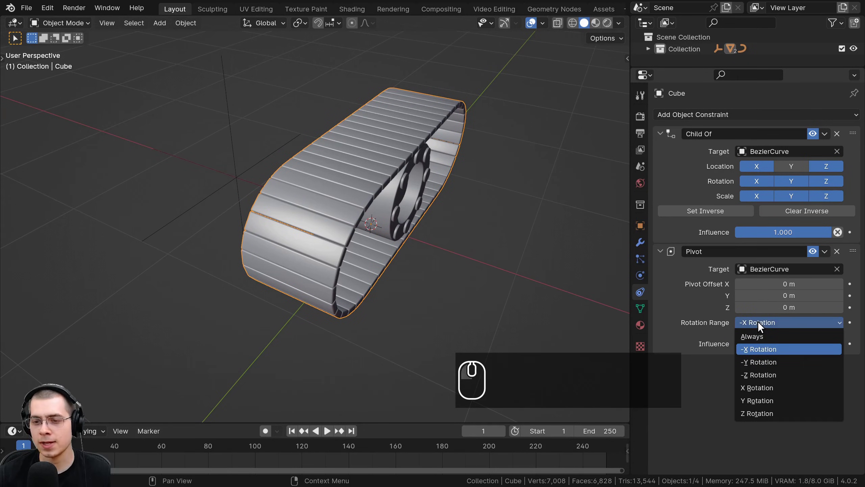
{"action": "left_click", "coordinate": [760, 373]}
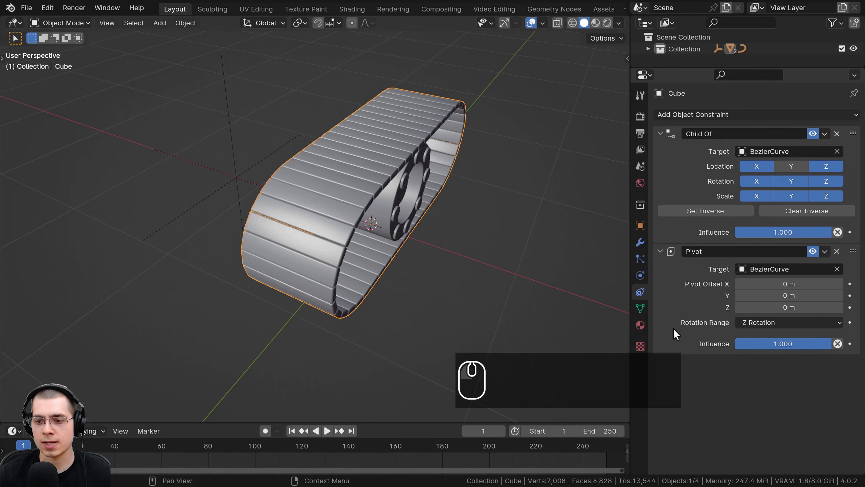
Step: Select the empty and try a trackball rotation to test the track with its Pivot constraint
{"action": "left_click", "coordinate": [237, 173]}
{"action": "scroll", "coordinate": [524, 191], "scroll_direction": "down", "scroll_amount": 3}
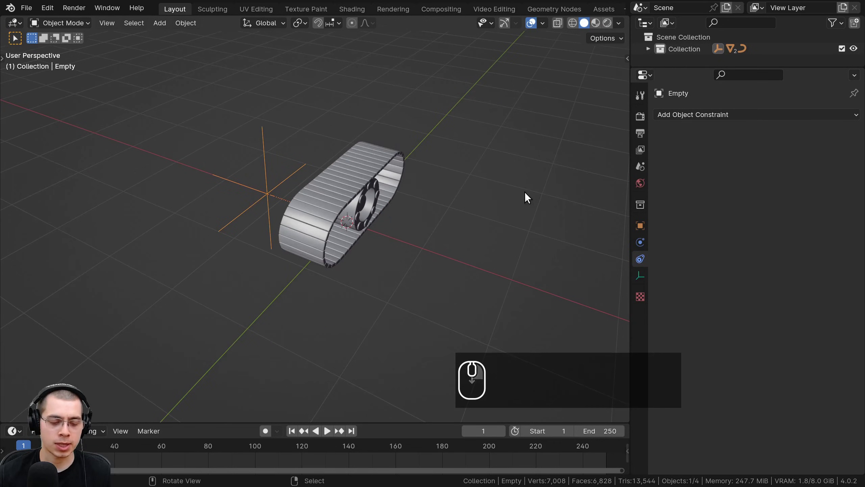
{"action": "key", "text": "r"}
{"action": "key", "text": "r"}
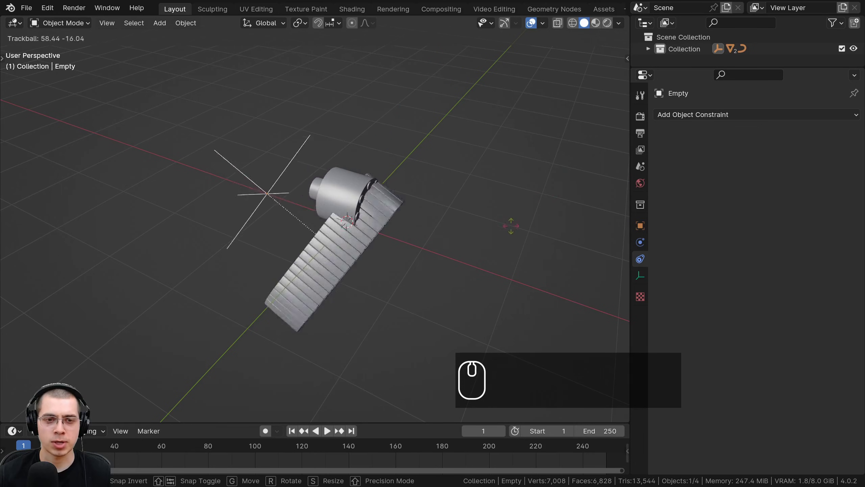
{"action": "right_click", "coordinate": [421, 185]}
Step: Reselect the track mesh and add a second Pivot constraint to it
{"action": "scroll", "coordinate": [382, 159], "scroll_direction": "up", "scroll_amount": 2}
{"action": "middle_click_drag", "start_coordinate": [387, 140], "coordinate": [358, 138], "text": "shift"}
{"action": "scroll", "coordinate": [359, 137], "scroll_direction": "up", "scroll_amount": 1}
{"action": "right_click", "coordinate": [382, 130]}
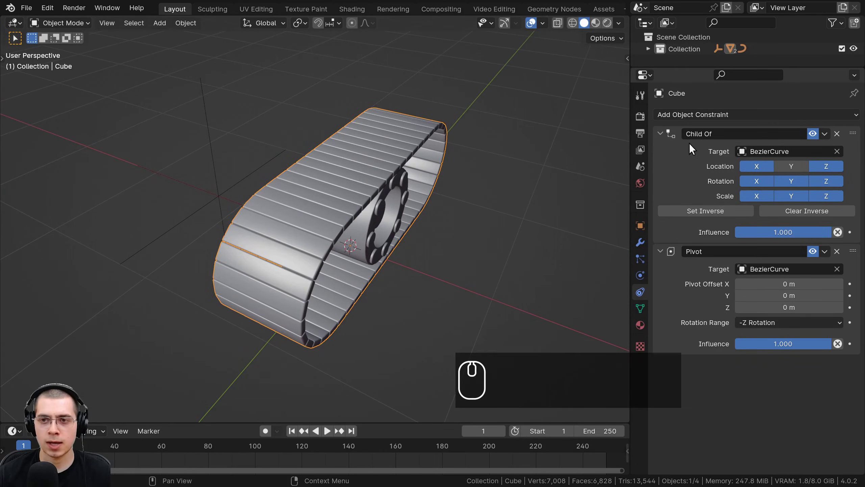
{"action": "left_click", "coordinate": [685, 114]}
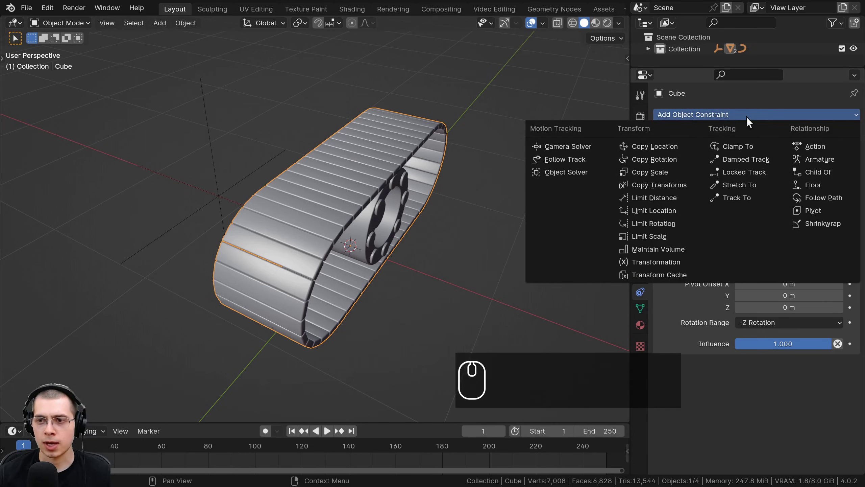
{"action": "left_click", "coordinate": [814, 211]}
{"action": "scroll", "coordinate": [761, 199], "scroll_direction": "down", "scroll_amount": 1}
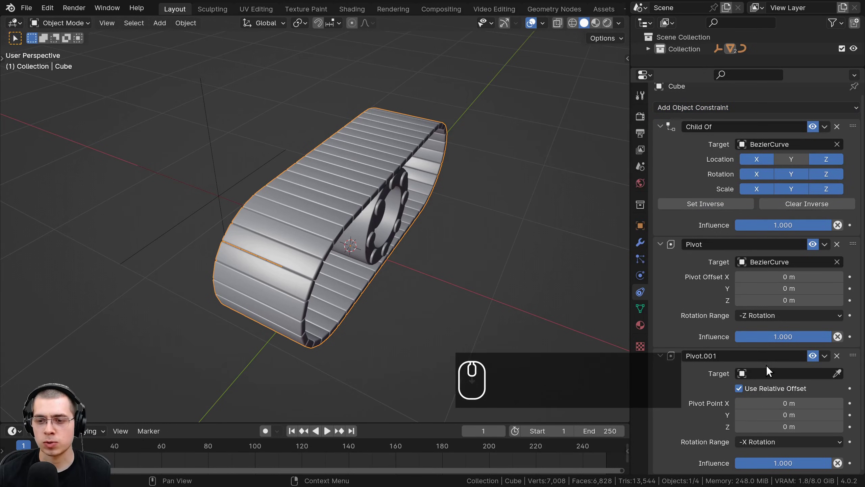
Step: Set the second Pivot constraint's target to BezierCurve and its rotation range to Z Rotation
{"action": "left_click", "coordinate": [752, 372]}
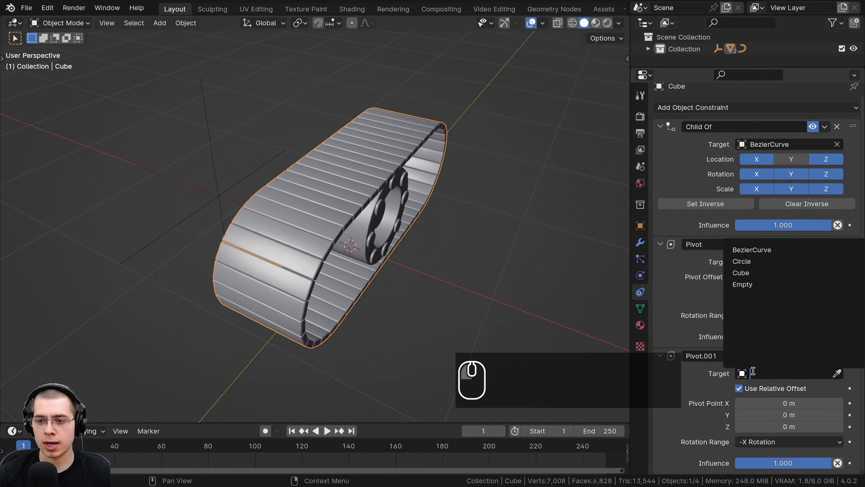
{"action": "left_click", "coordinate": [766, 252]}
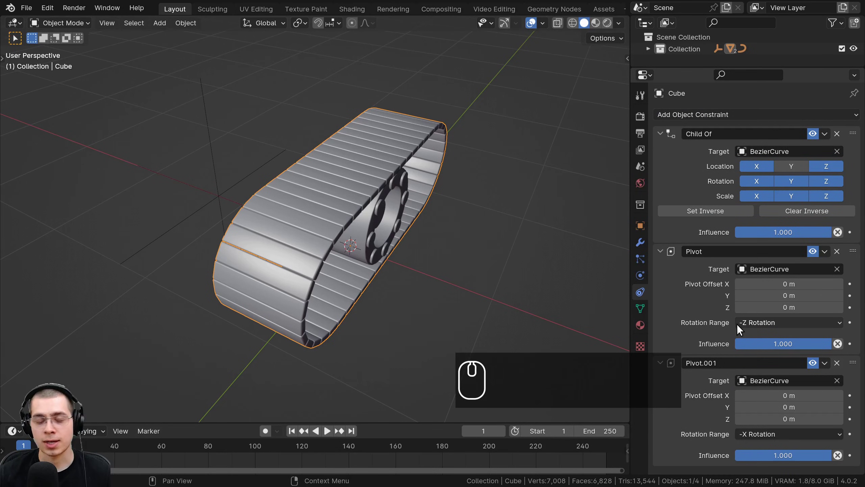
{"action": "left_click", "coordinate": [743, 433]}
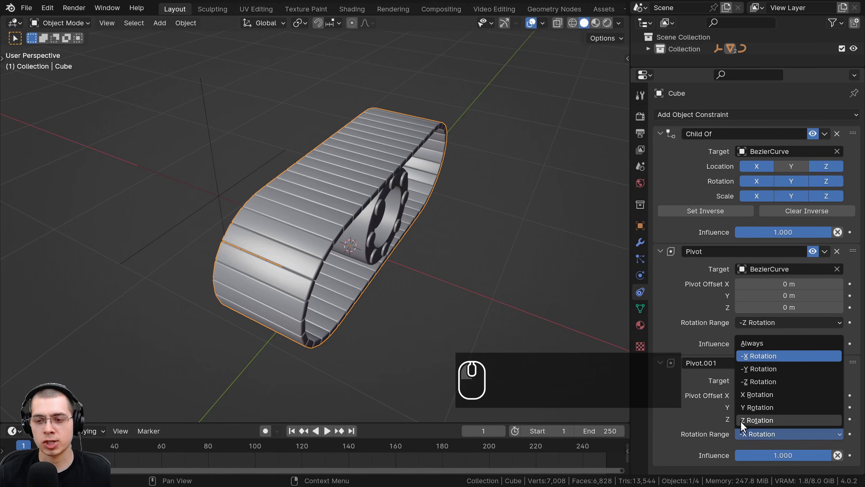
{"action": "left_click", "coordinate": [762, 418]}
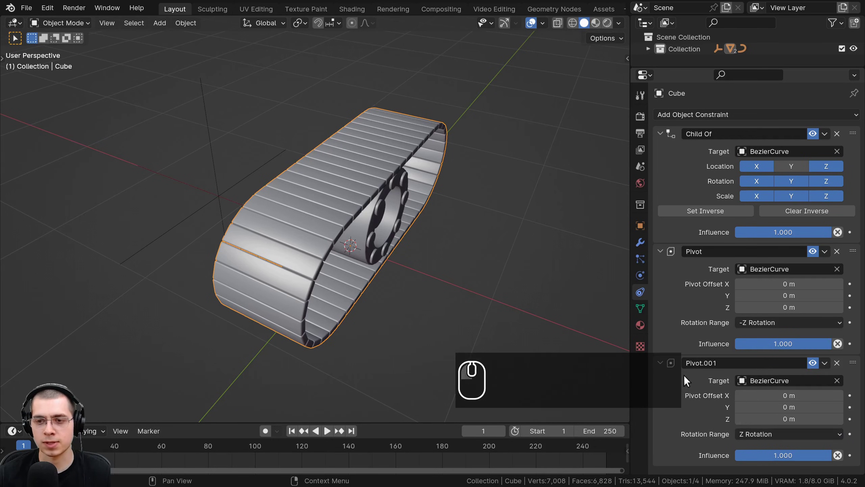
Step: Select the empty and try rotating it about the global Z axis to test the two Pivot constraints
{"action": "left_click", "coordinate": [222, 213]}
{"action": "scroll", "coordinate": [318, 242], "scroll_direction": "down", "scroll_amount": 1}
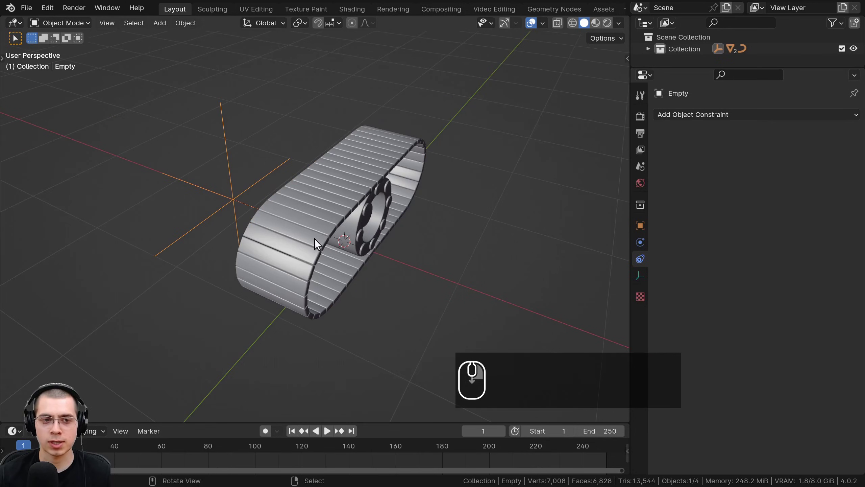
{"action": "key", "text": "r"}
{"action": "key", "text": "z"}
{"action": "right_click", "coordinate": [335, 259]}
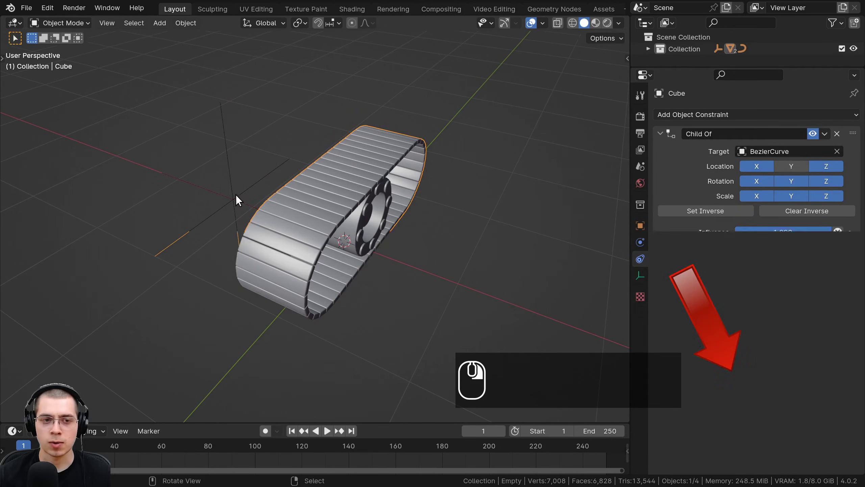
{"action": "key", "text": "r"}
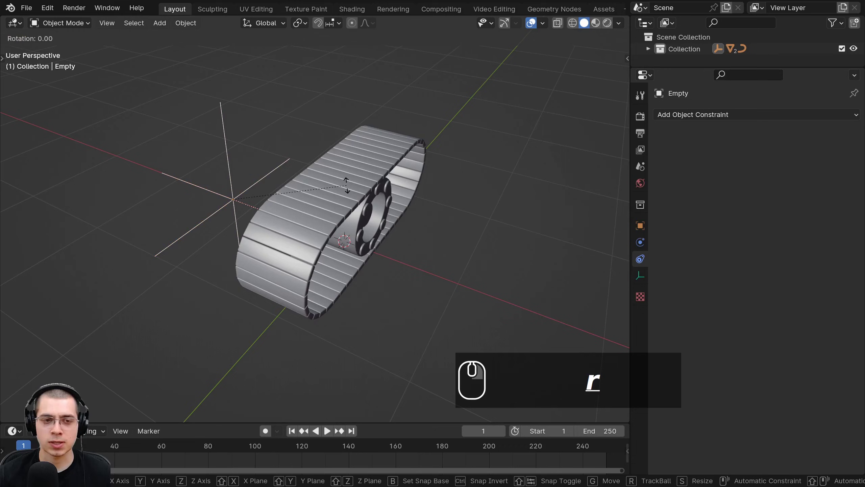
{"action": "key", "text": "z"}
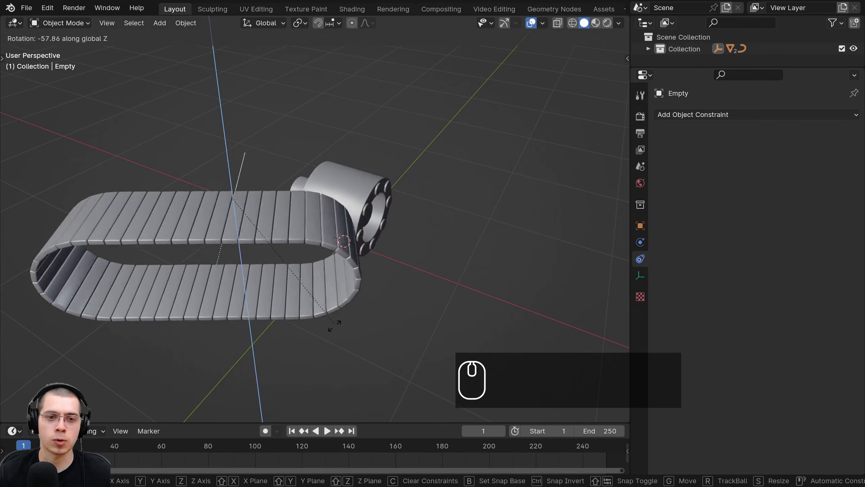
{"action": "left_click", "coordinate": [342, 174]}
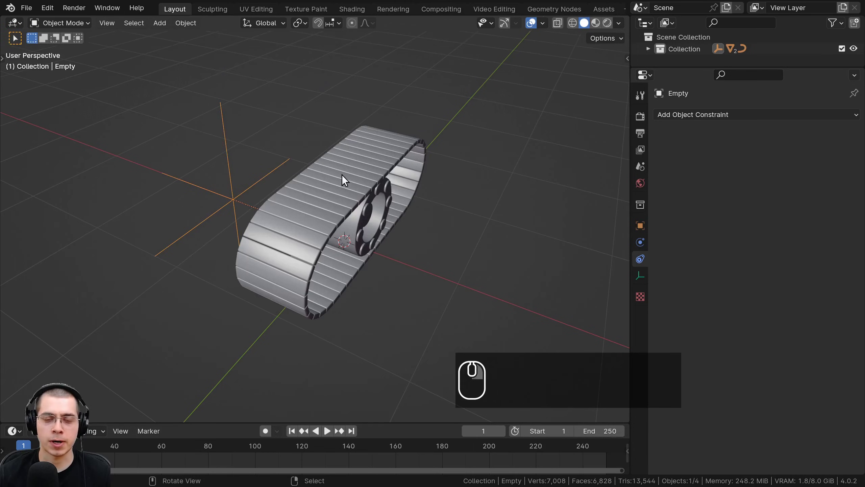
Step: Try rotating the empty freely in trackball mode from a lower viewing angle
{"action": "scroll", "coordinate": [366, 166], "scroll_direction": "up", "scroll_amount": 2}
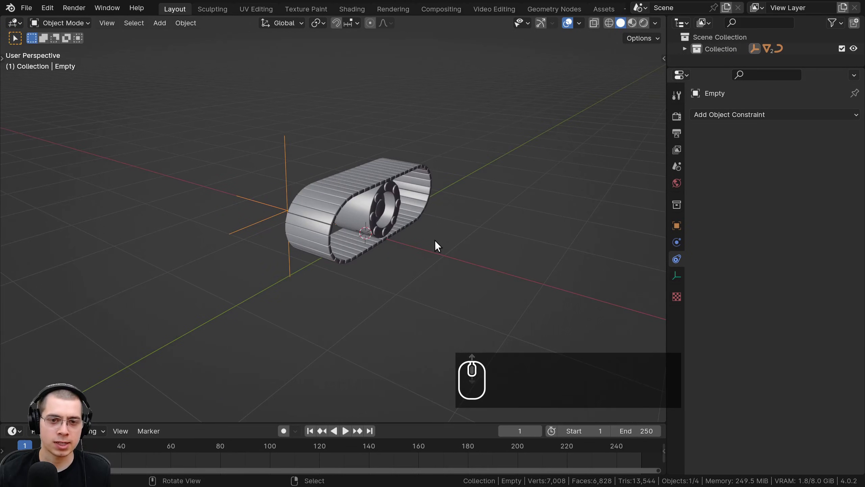
{"action": "key", "text": "r"}
{"action": "key", "text": "r"}
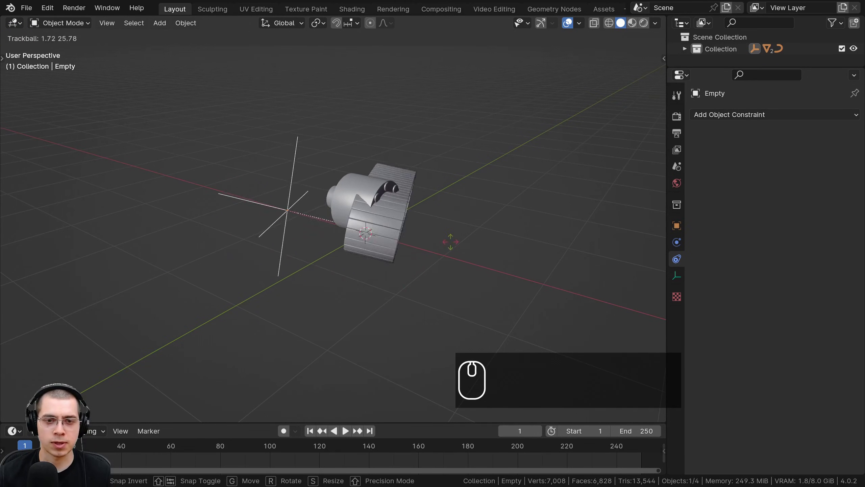
{"action": "right_click", "coordinate": [443, 262]}
Step: Try moving the empty along the global Y axis to test how the track and wheel follow
{"action": "key", "text": "g"}
{"action": "key", "text": "y"}
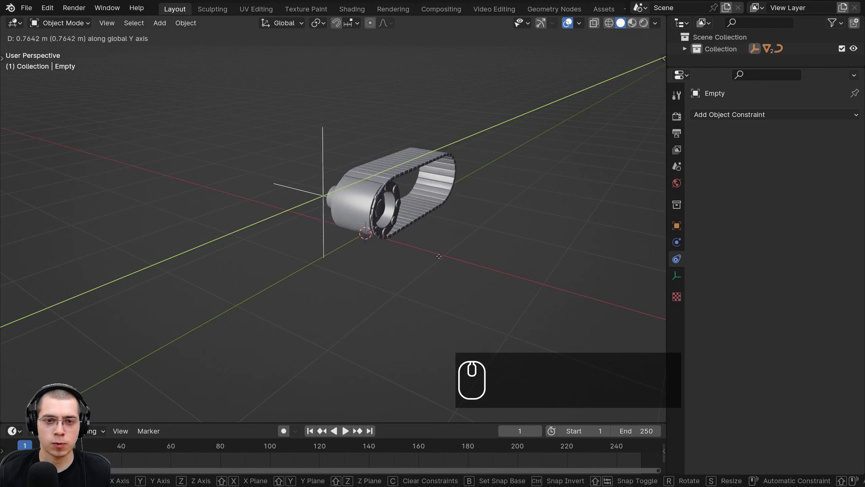
{"action": "right_click", "coordinate": [403, 251]}
{"action": "middle_click_drag", "start_coordinate": [403, 251], "coordinate": [344, 249]}
{"action": "key", "text": "g"}
{"action": "middle_click", "coordinate": [375, 247]}
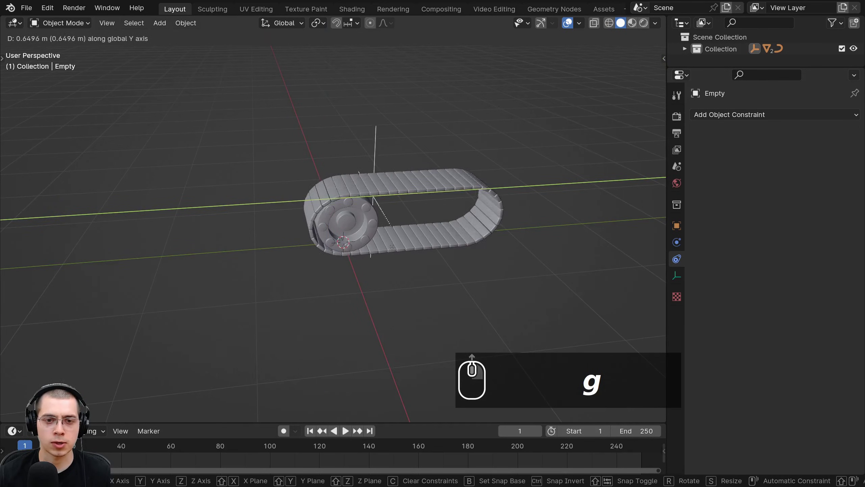
{"action": "middle_click_drag", "start_coordinate": [392, 218], "coordinate": [413, 118]}
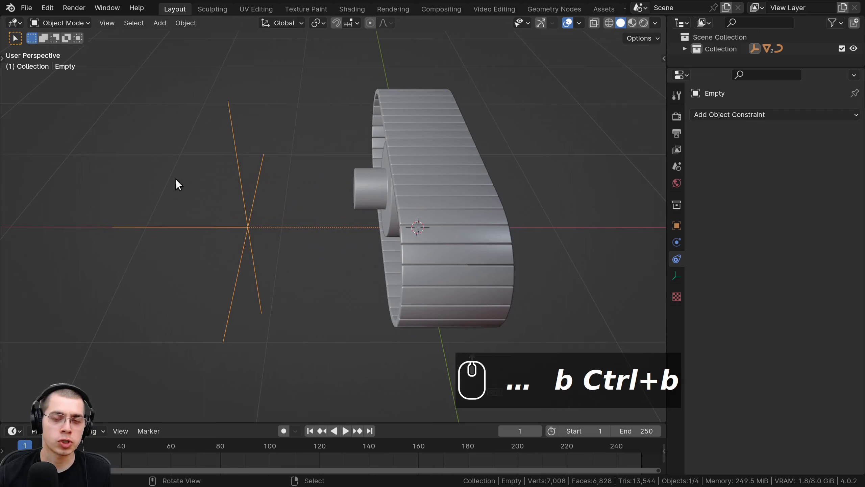
Step: Switch the viewport shading to Wireframe and select the track mesh
{"action": "mouse_move", "coordinate": [175, 180]}
{"action": "middle_mouse_down"}
{"action": "mouse_move", "coordinate": [258, 173]}
{"action": "mouse_move", "coordinate": [397, 225]}
{"action": "mouse_move", "coordinate": [383, 205]}
{"action": "middle_mouse_up"}
{"action": "key", "text": "z"}
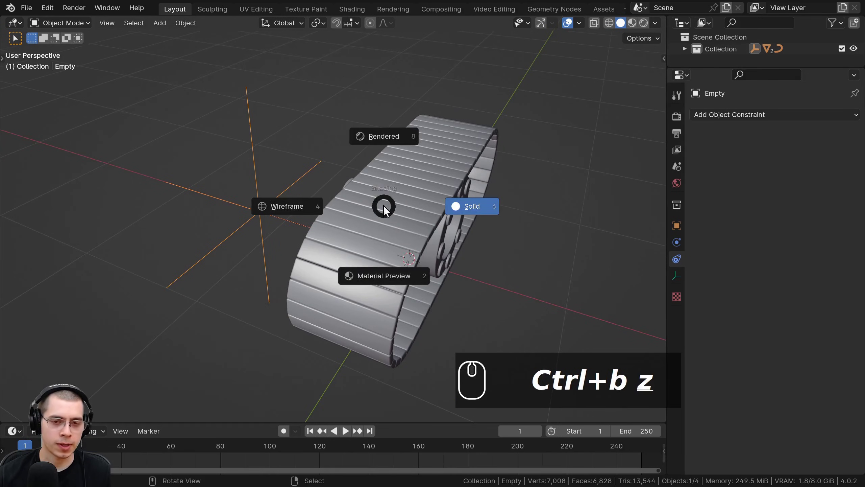
{"action": "left_click", "coordinate": [257, 202]}
{"action": "mouse_move", "coordinate": [273, 208]}
{"action": "middle_mouse_down"}
{"action": "mouse_move", "coordinate": [312, 229]}
{"action": "mouse_move", "coordinate": [342, 261]}
{"action": "mouse_move", "coordinate": [315, 204]}
{"action": "middle_mouse_up"}
{"action": "right_click", "coordinate": [315, 197]}
{"action": "scroll", "coordinate": [315, 197], "scroll_direction": "down", "scroll_amount": 1}
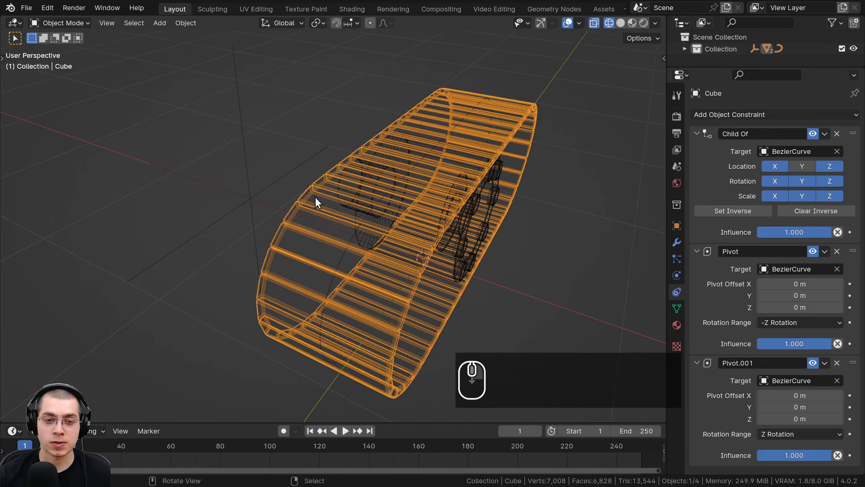
Step: Add the Bezier curve to the selection and duplicate the track and curve together, leaving the copies in place
{"action": "left_click", "coordinate": [351, 238], "text": "shift"}
{"action": "middle_click_drag", "start_coordinate": [359, 242], "coordinate": [388, 255]}
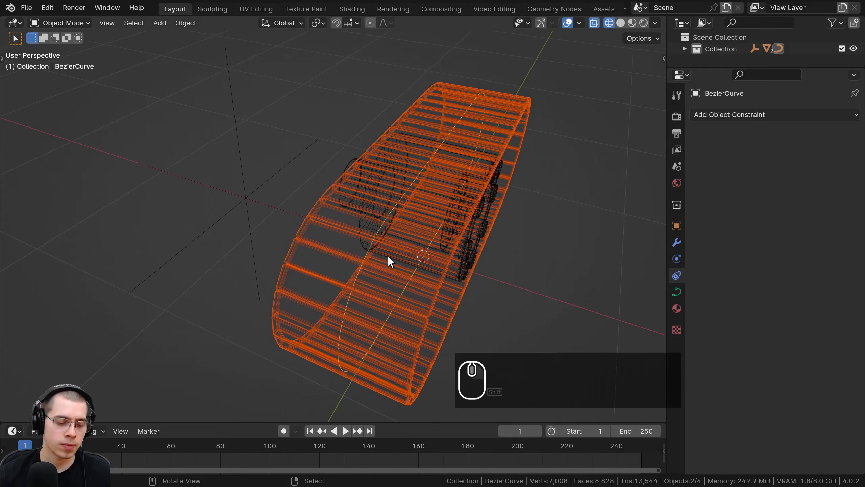
{"action": "key", "text": "shift+d"}
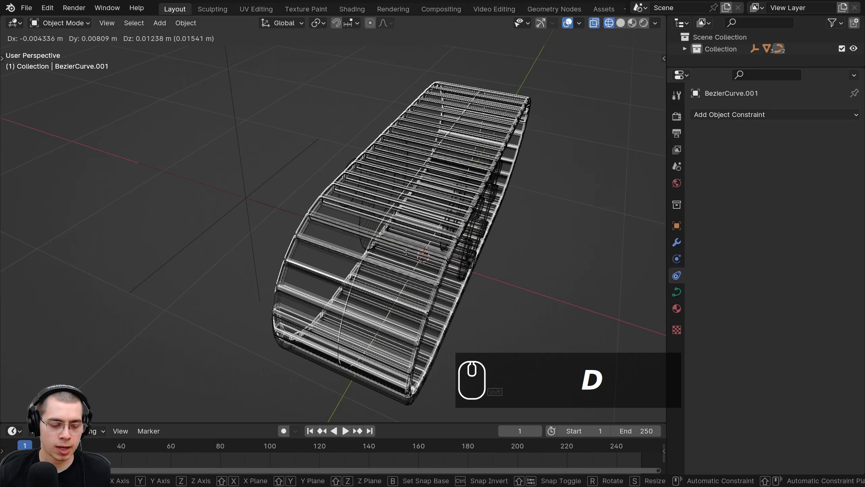
{"action": "key", "text": "x"}
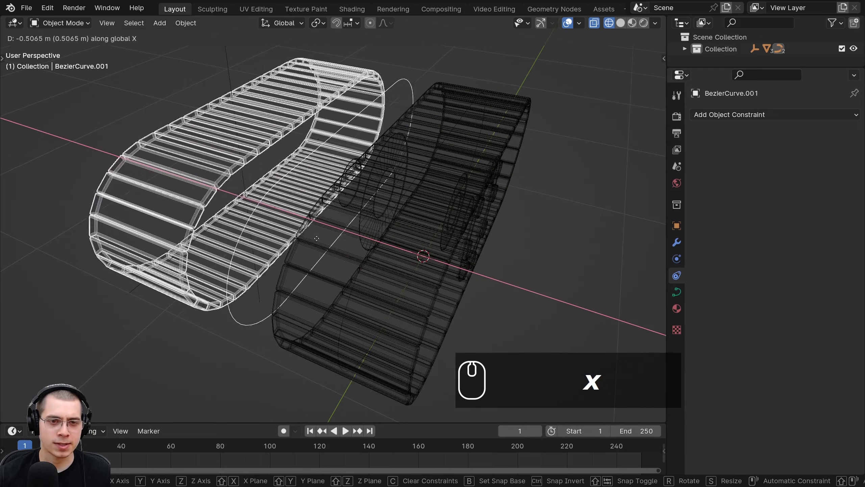
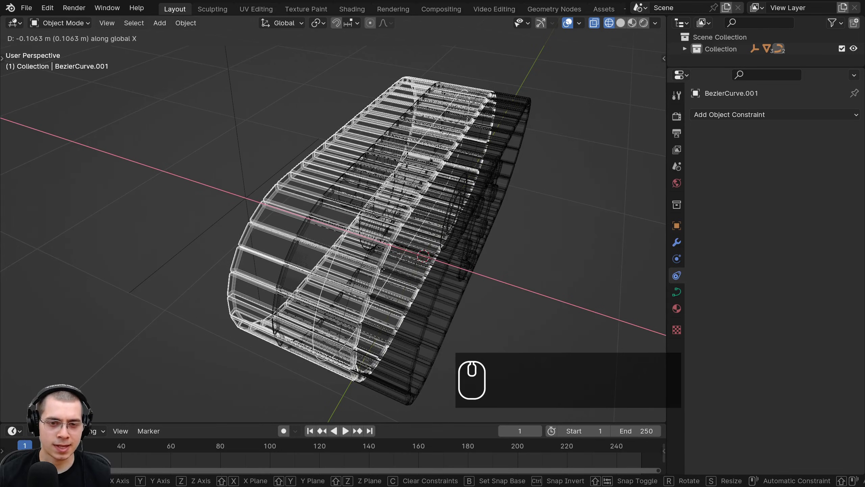
{"action": "key", "text": "Escape"}
{"action": "middle_click_drag", "start_coordinate": [385, 268], "coordinate": [316, 270]}
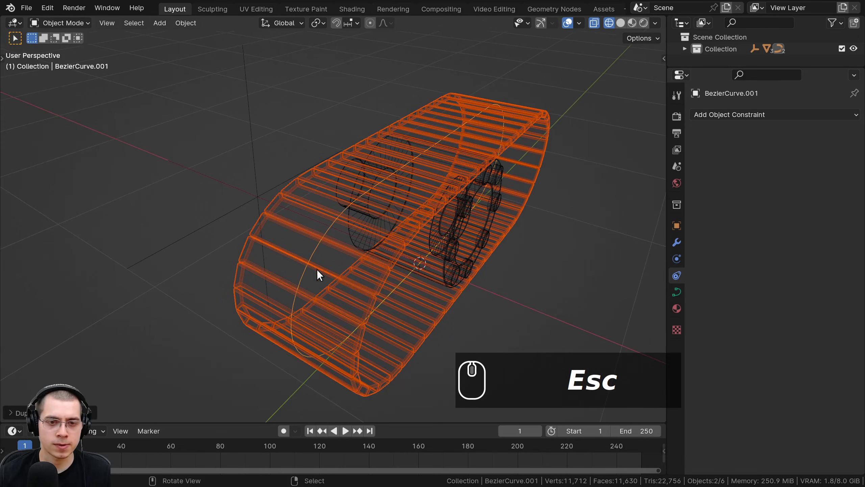
Step: Select only the duplicated curve and move it in the negative global X direction to the opposite side of the empty
{"action": "left_click", "coordinate": [314, 250]}
{"action": "left_click", "coordinate": [314, 251]}
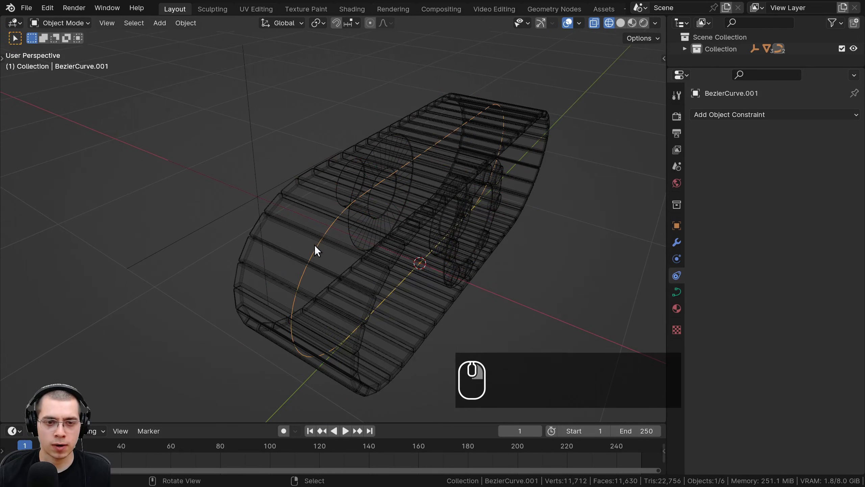
{"action": "scroll", "coordinate": [430, 260], "scroll_direction": "down", "scroll_amount": 3}
{"action": "scroll", "coordinate": [430, 259], "scroll_direction": "down", "scroll_amount": 1}
{"action": "key", "text": "g"}
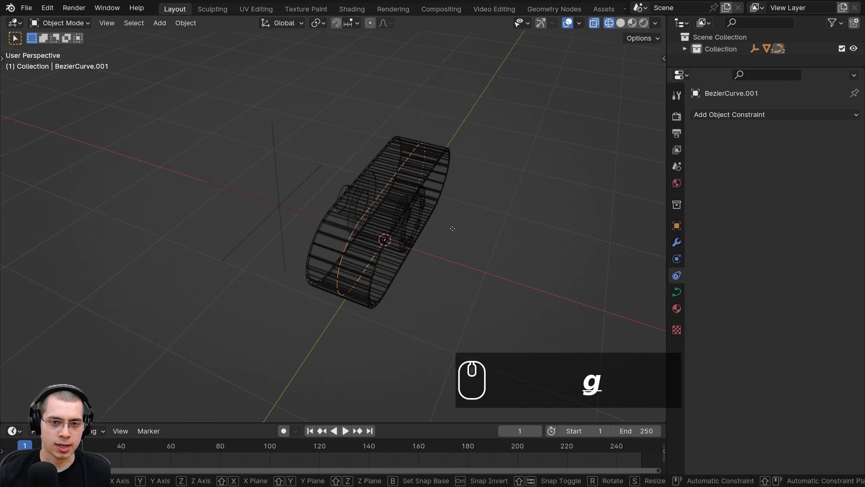
{"action": "key", "text": "x"}
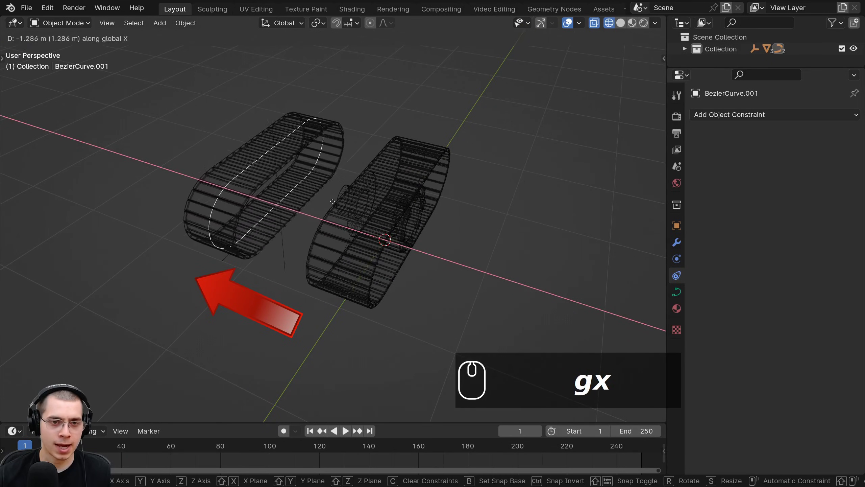
{"action": "left_click", "coordinate": [302, 196]}
{"action": "middle_click_drag", "start_coordinate": [209, 171], "coordinate": [275, 208], "text": "shift"}
{"action": "scroll", "coordinate": [275, 208], "scroll_direction": "up", "scroll_amount": 2}
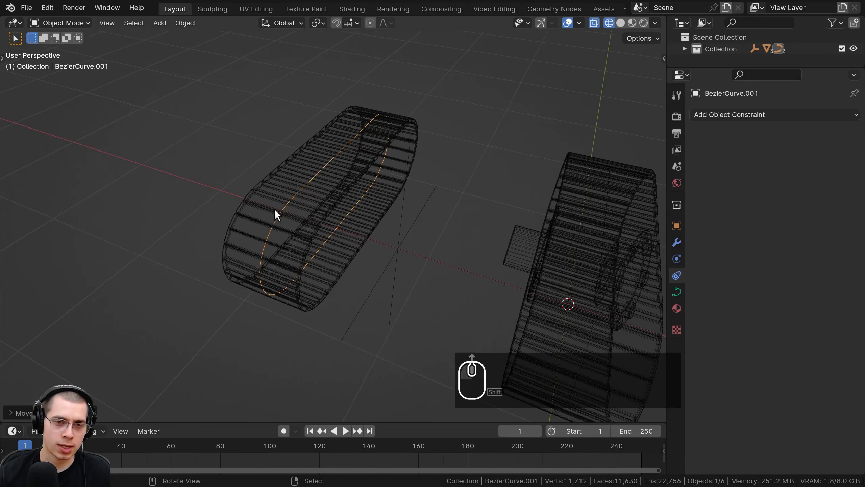
Step: Toggle the Child Of constraint on the left track mesh off and back on to check its effect
{"action": "middle_click_drag", "start_coordinate": [335, 198], "coordinate": [322, 179], "text": "shift"}
{"action": "left_click", "coordinate": [322, 177]}
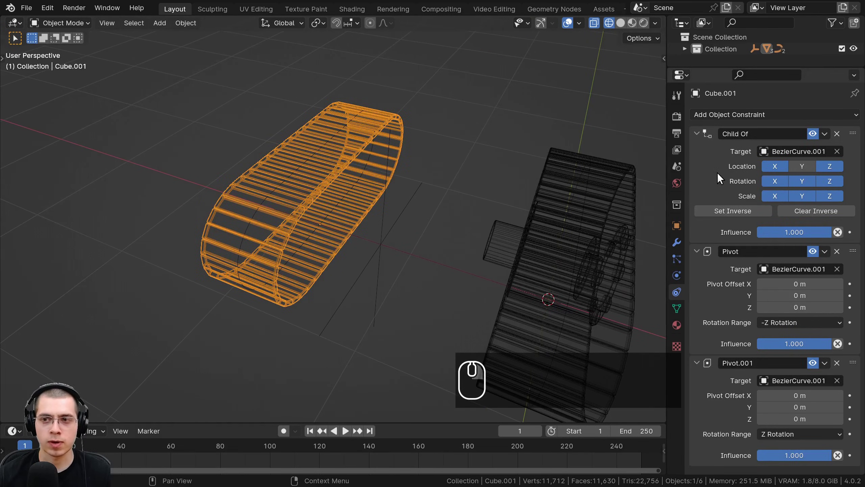
{"action": "left_click", "coordinate": [813, 133]}
{"action": "left_click", "coordinate": [813, 133]}
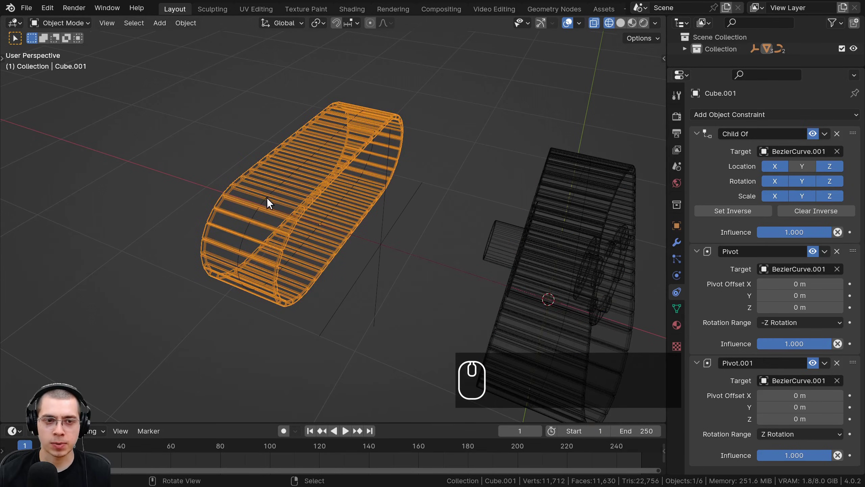
Step: Shift the left track's path curve along X, finishing in top view with a move of about 0.45 m away from the empty
{"action": "right_click", "coordinate": [253, 215]}
{"action": "middle_click_drag", "start_coordinate": [293, 227], "coordinate": [352, 261]}
{"action": "key", "text": "g"}
{"action": "middle_click_drag", "start_coordinate": [352, 261], "coordinate": [333, 208]}
{"action": "left_click", "coordinate": [337, 255]}
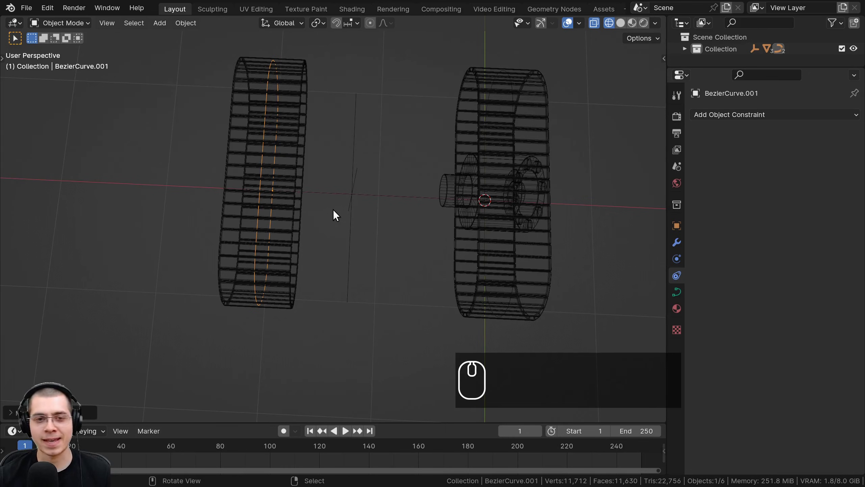
{"action": "key", "text": "KP_7"}
{"action": "scroll", "coordinate": [412, 204], "scroll_direction": "down", "scroll_amount": 1}
{"action": "middle_click_drag", "start_coordinate": [422, 179], "coordinate": [436, 212], "text": "shift"}
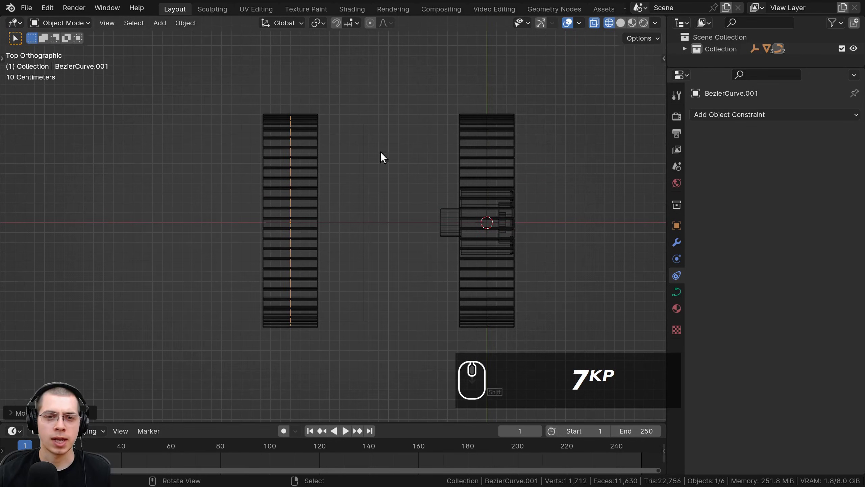
{"action": "key", "text": "g"}
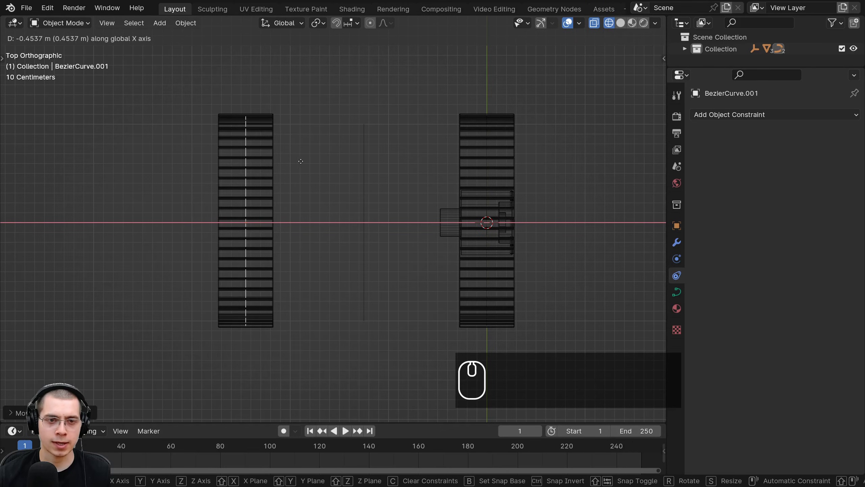
{"action": "left_click", "coordinate": [301, 161]}
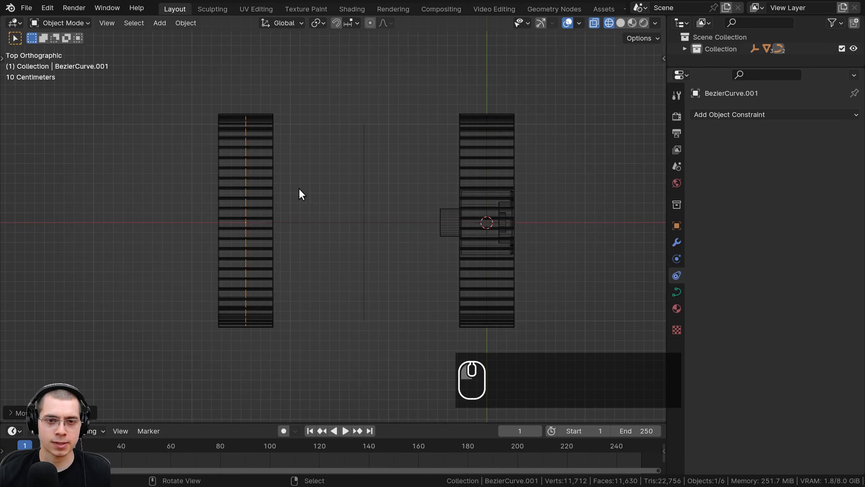
Step: Try moving the central empty and the wheel separately to compare which objects follow
{"action": "left_click", "coordinate": [363, 195]}
{"action": "scroll", "coordinate": [363, 231], "scroll_direction": "down", "scroll_amount": 1}
{"action": "key", "text": "g"}
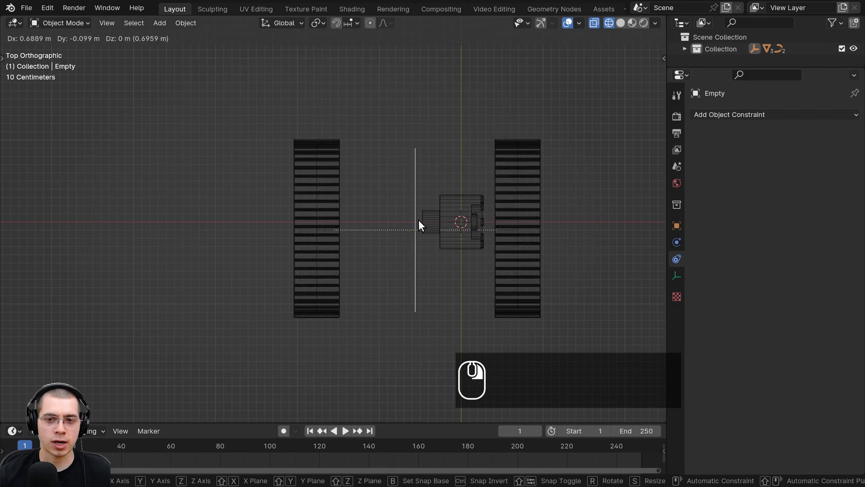
{"action": "right_click", "coordinate": [422, 225]}
{"action": "left_click", "coordinate": [434, 214]}
{"action": "key", "text": "g"}
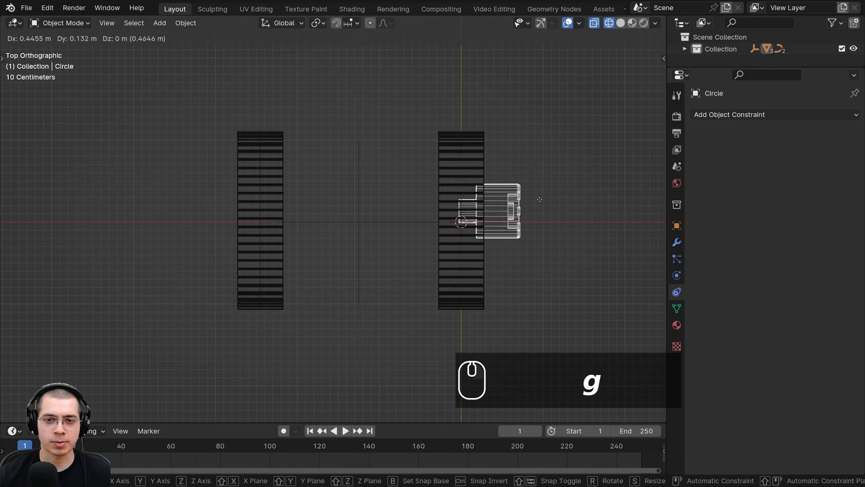
{"action": "right_click", "coordinate": [540, 199]}
Step: Select the empty between the two tracks and clear its location to return it to the world origin
{"action": "left_click", "coordinate": [346, 223]}
{"action": "key", "text": "g"}
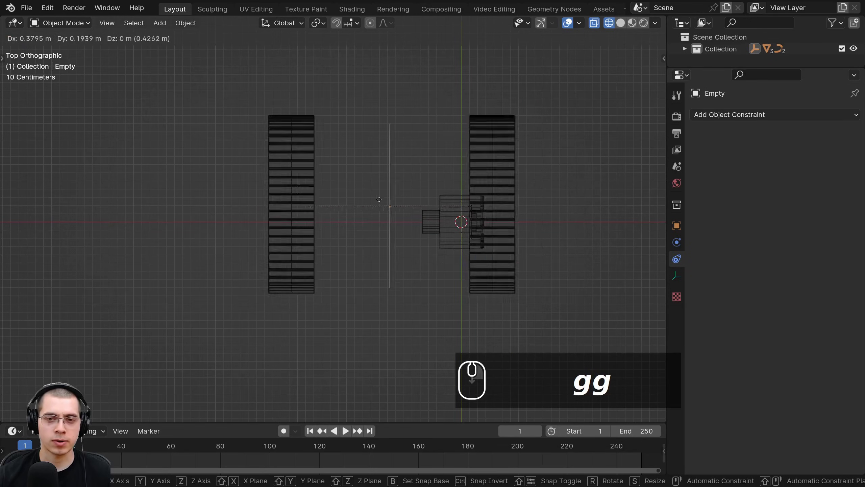
{"action": "left_click", "coordinate": [357, 217]}
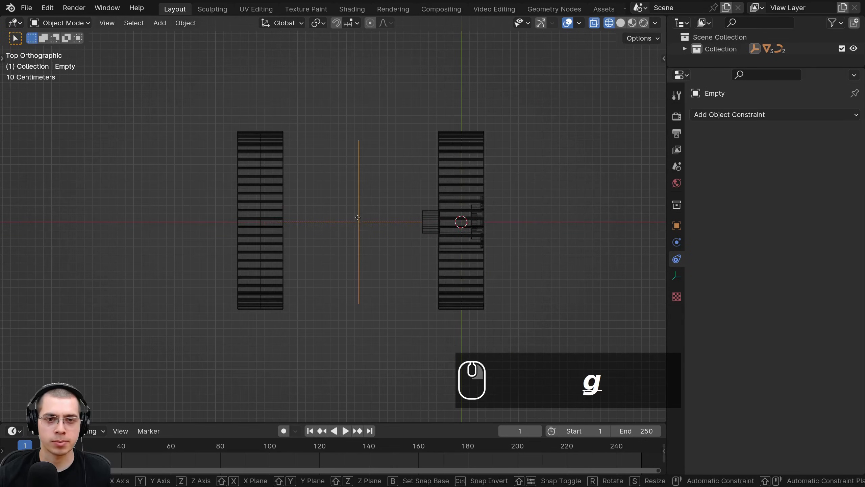
{"action": "scroll", "coordinate": [338, 299], "scroll_direction": "up", "scroll_amount": 2}
{"action": "key", "text": "g"}
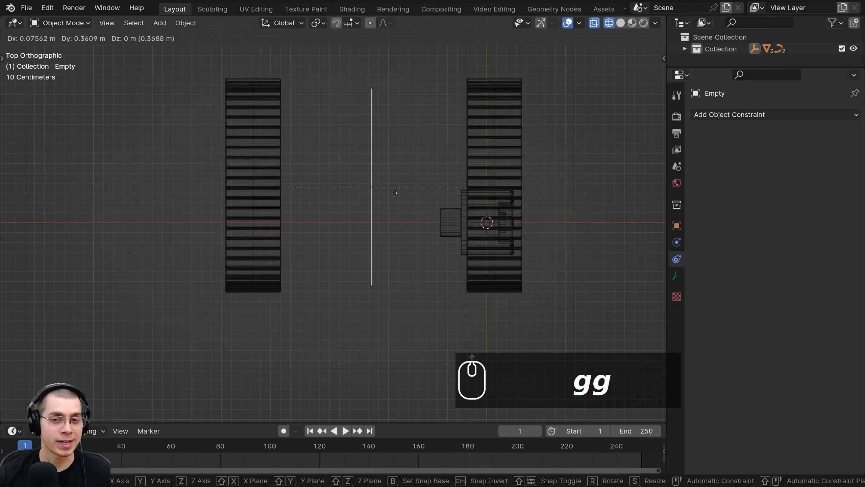
{"action": "right_click", "coordinate": [394, 193]}
{"action": "middle_click_drag", "start_coordinate": [487, 199], "coordinate": [414, 191], "text": "shift"}
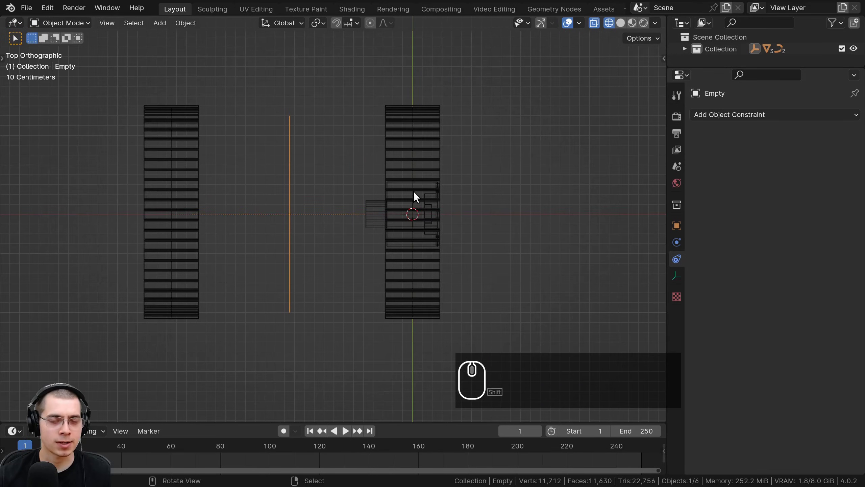
{"action": "scroll", "coordinate": [406, 325], "scroll_direction": "up", "scroll_amount": 1}
{"action": "scroll", "coordinate": [423, 150], "scroll_direction": "down", "scroll_amount": 1}
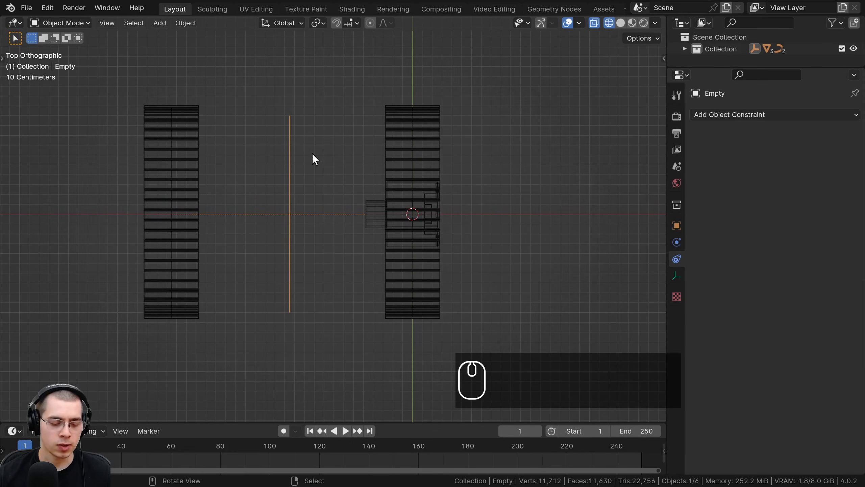
{"action": "key", "text": "alt+g"}
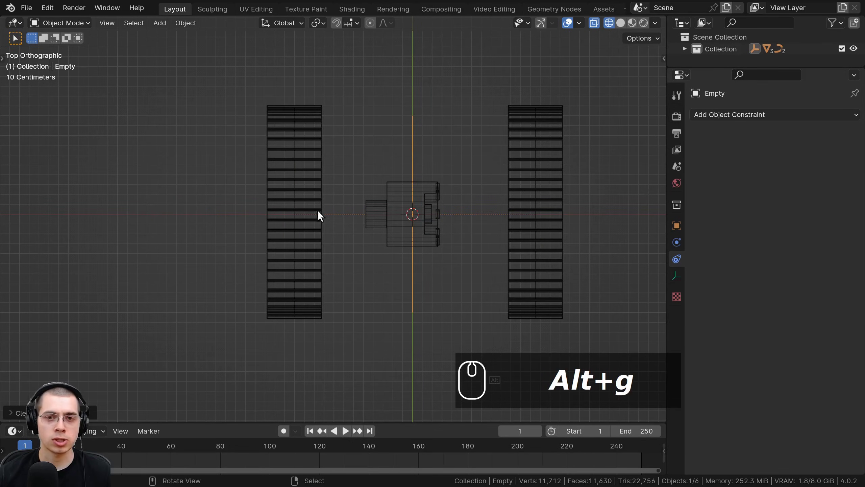
Step: Inspect both tracks and the wheel in solid shading, and set up a wireframe front view
{"action": "middle_click_drag", "start_coordinate": [477, 207], "coordinate": [268, 243]}
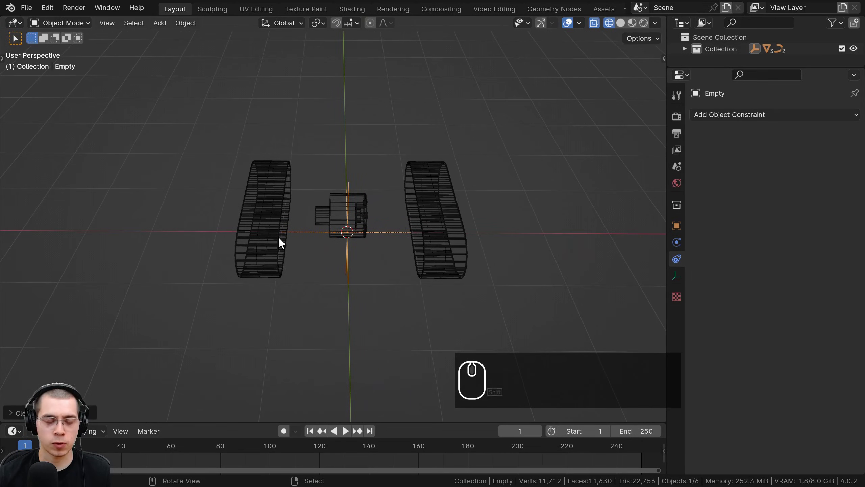
{"action": "key", "text": "z"}
{"action": "left_click", "coordinate": [451, 233]}
{"action": "scroll", "coordinate": [425, 222], "scroll_direction": "up", "scroll_amount": 3}
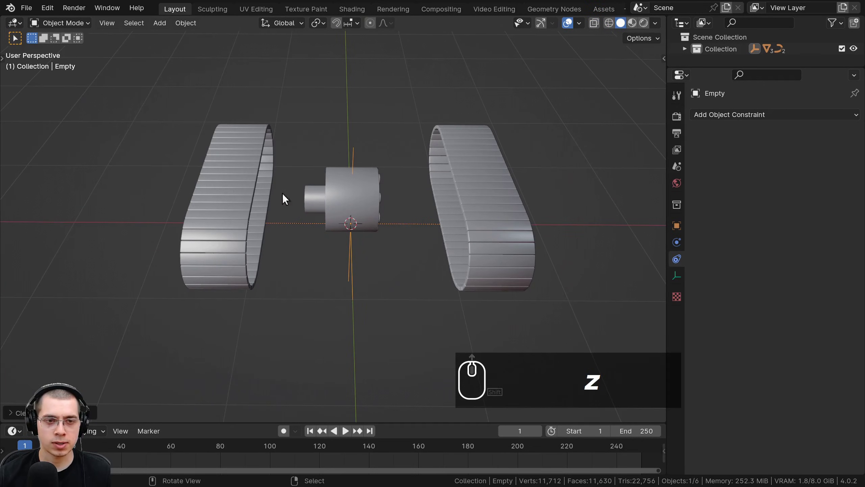
{"action": "middle_click_drag", "start_coordinate": [283, 194], "coordinate": [407, 181]}
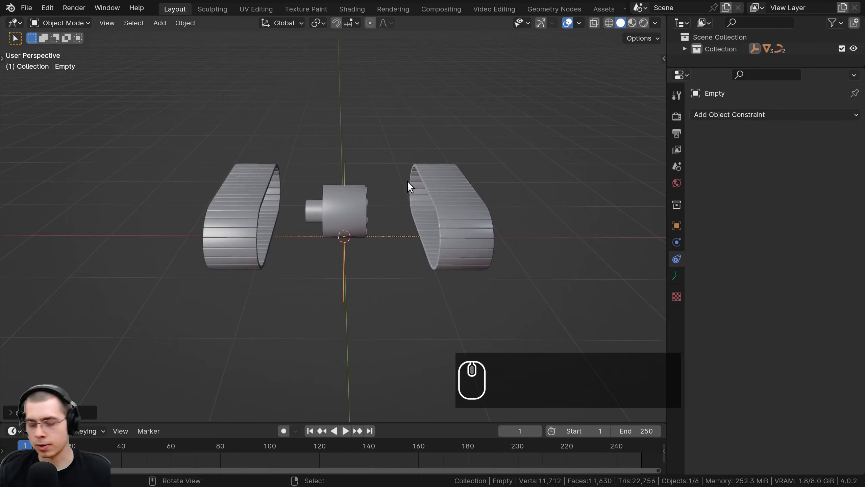
{"action": "key", "text": "KP_1"}
{"action": "scroll", "coordinate": [527, 187], "scroll_direction": "up", "scroll_amount": 1, "text": "shift"}
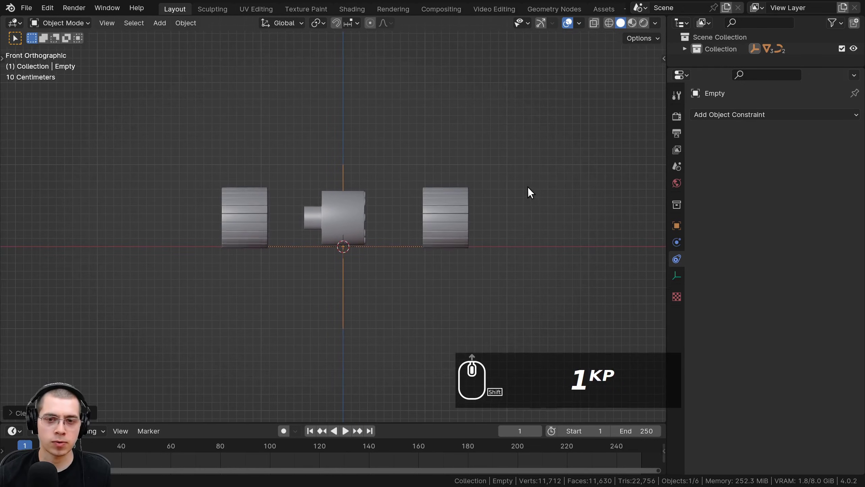
{"action": "scroll", "coordinate": [528, 188], "scroll_direction": "up", "scroll_amount": 1}
{"action": "key", "text": "z"}
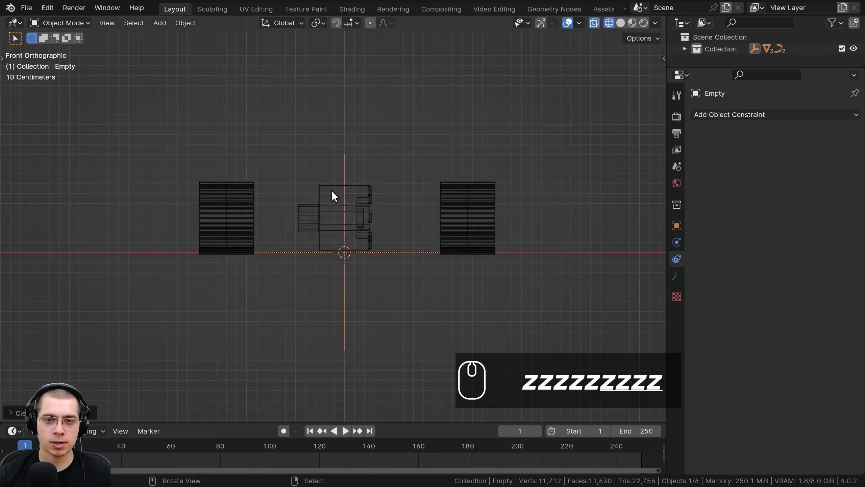
{"action": "scroll", "coordinate": [345, 187], "scroll_direction": "up", "scroll_amount": 2}
{"action": "scroll", "coordinate": [396, 198], "scroll_direction": "up", "scroll_amount": 1, "text": "shift"}
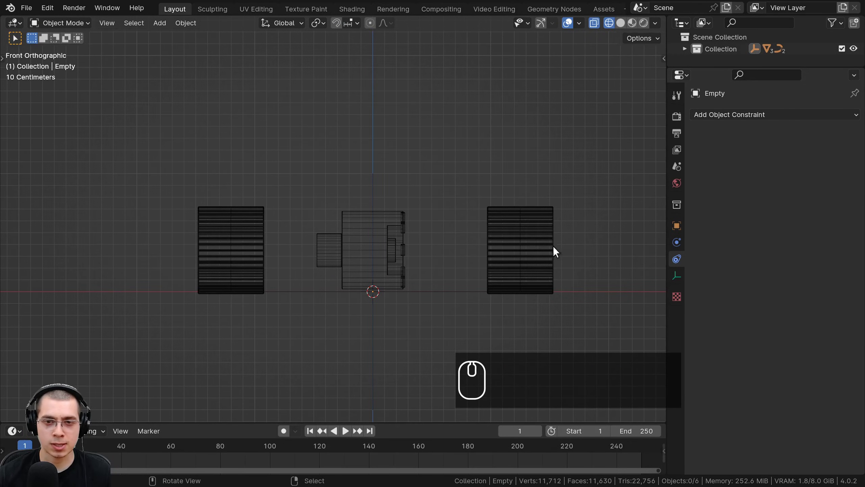
Step: Move the right track's path curve about 0.53 m along negative X, closer to the wheel
{"action": "left_click", "coordinate": [520, 223]}
{"action": "left_click", "coordinate": [520, 223]}
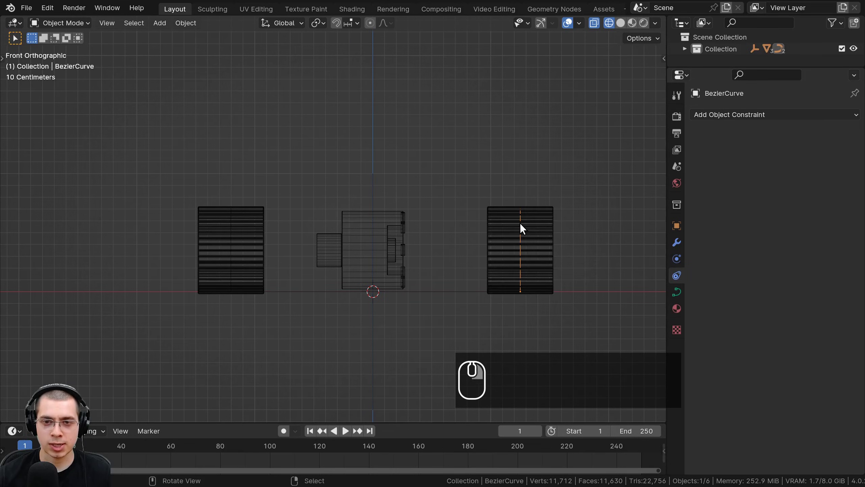
{"action": "key", "text": "g"}
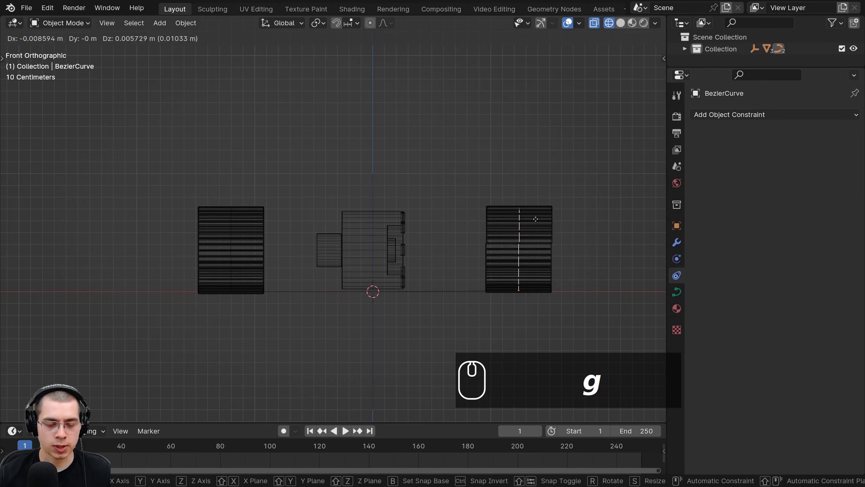
{"action": "key", "text": "x"}
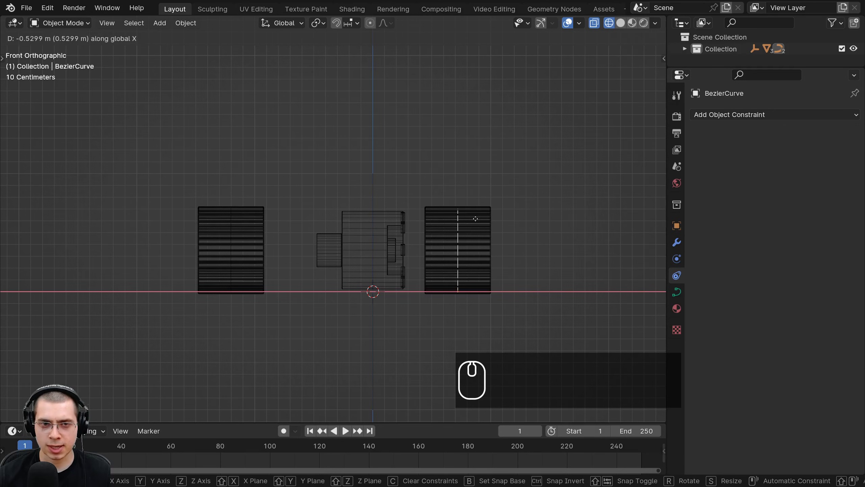
{"action": "left_click", "coordinate": [475, 218]}
Step: Move the left track's path curve inward along X to match the right track's distance from the centre
{"action": "scroll", "coordinate": [285, 181], "scroll_direction": "down", "scroll_amount": 1}
{"action": "left_click", "coordinate": [241, 233]}
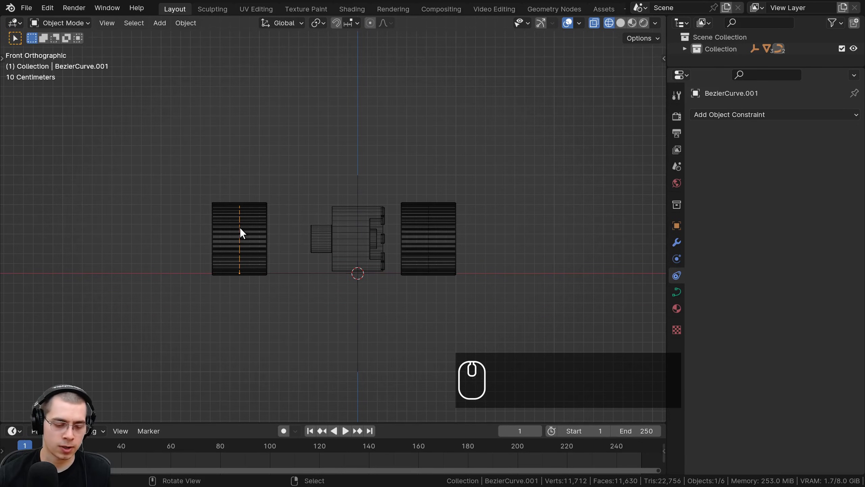
{"action": "key", "text": "g"}
{"action": "key", "text": "x"}
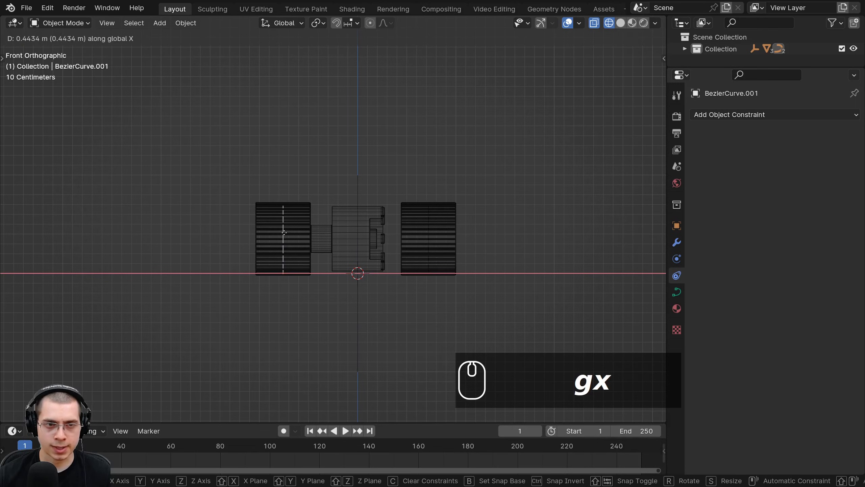
{"action": "right_click", "coordinate": [288, 236]}
{"action": "key", "text": "g"}
{"action": "key", "text": "x"}
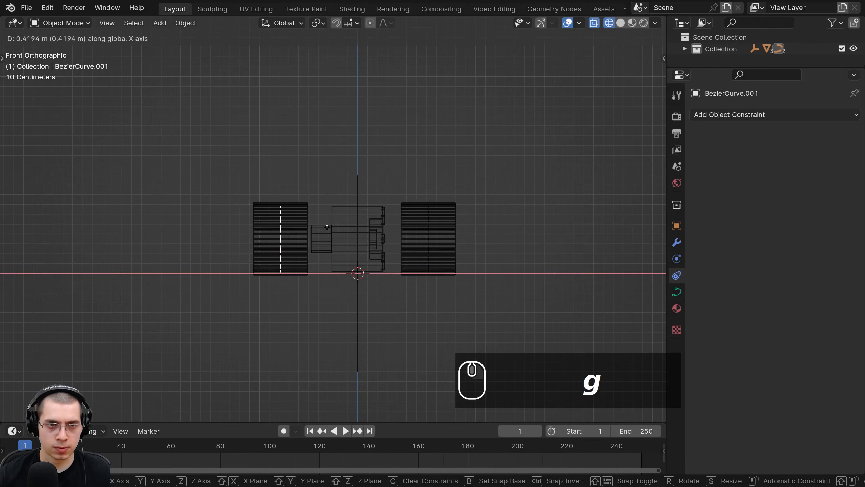
{"action": "left_click", "coordinate": [333, 226]}
Step: Move the wheel about 0.72 m along X in front view so it sits inside the right track
{"action": "middle_click_drag", "start_coordinate": [337, 260], "coordinate": [359, 222]}
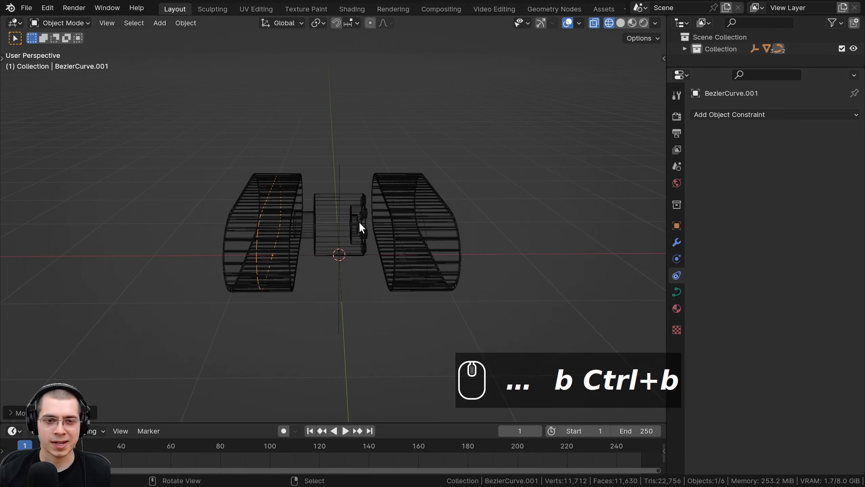
{"action": "left_click", "coordinate": [359, 221]}
{"action": "key", "text": "KP_1"}
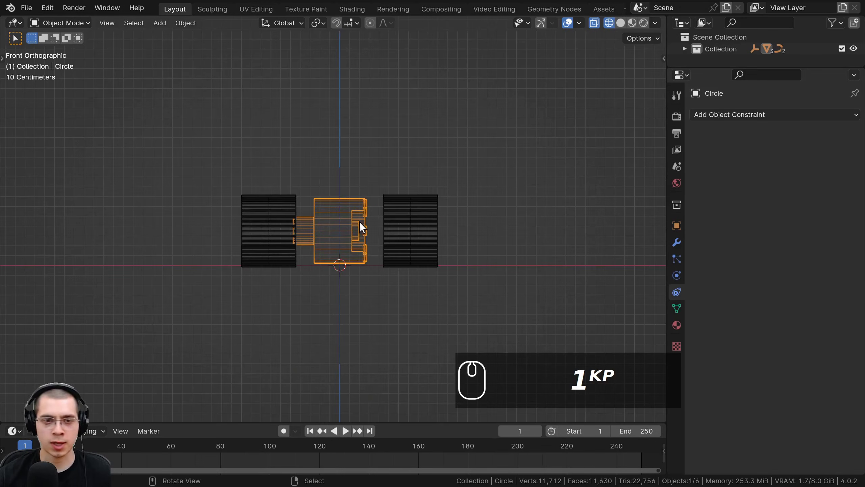
{"action": "key", "text": "g"}
{"action": "key", "text": "x"}
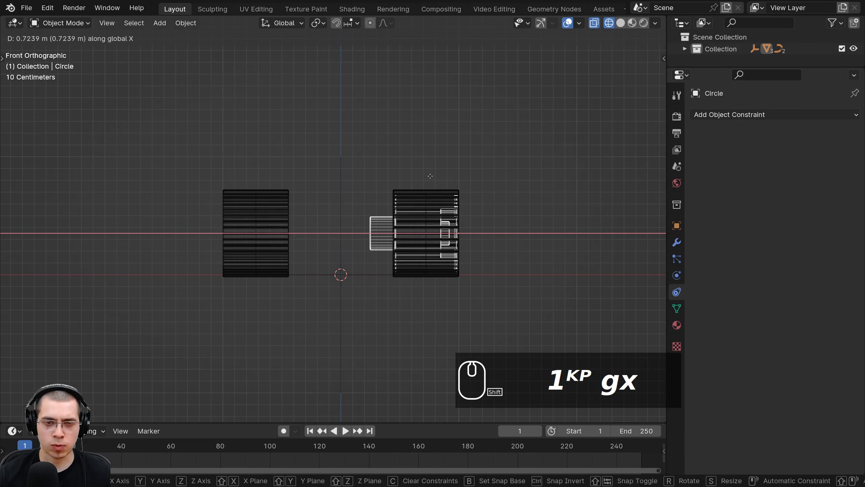
{"action": "left_click", "coordinate": [429, 175]}
Step: Switch the viewport to solid shading, check the wheel inside the track, and save the file
{"action": "mouse_move", "coordinate": [417, 271]}
{"action": "middle_mouse_down", "text": "shift"}
{"action": "mouse_move", "coordinate": [285, 258]}
{"action": "mouse_move", "coordinate": [292, 248]}
{"action": "mouse_move", "coordinate": [281, 251]}
{"action": "middle_mouse_up", "text": "shift"}
{"action": "key", "text": "z"}
{"action": "key", "text": "z"}
{"action": "scroll", "coordinate": [388, 237], "scroll_direction": "down", "scroll_amount": 3}
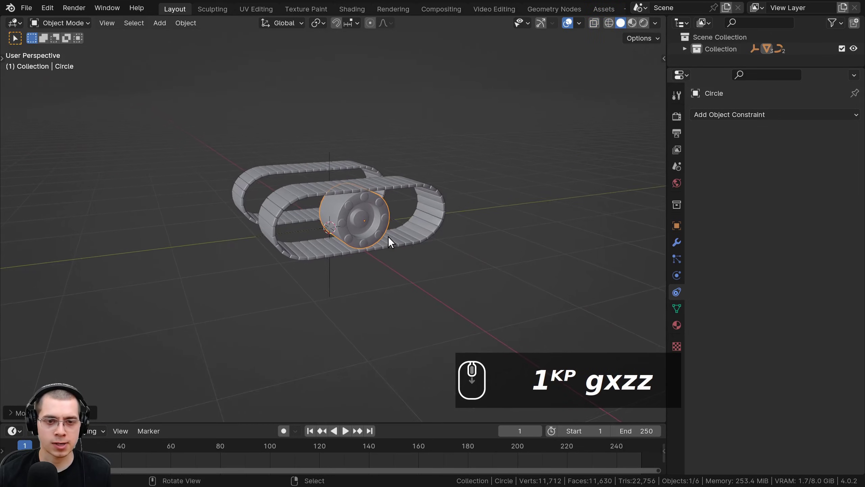
{"action": "middle_click_drag", "start_coordinate": [388, 237], "coordinate": [365, 237]}
{"action": "middle_click_drag", "start_coordinate": [365, 237], "coordinate": [364, 225], "text": "shift"}
{"action": "middle_click_drag", "start_coordinate": [352, 254], "coordinate": [331, 177]}
{"action": "key", "text": "ctrl+s"}
Step: Try moving the central empty along the Y axis to test which objects follow
{"action": "left_click", "coordinate": [331, 176]}
{"action": "key", "text": "g"}
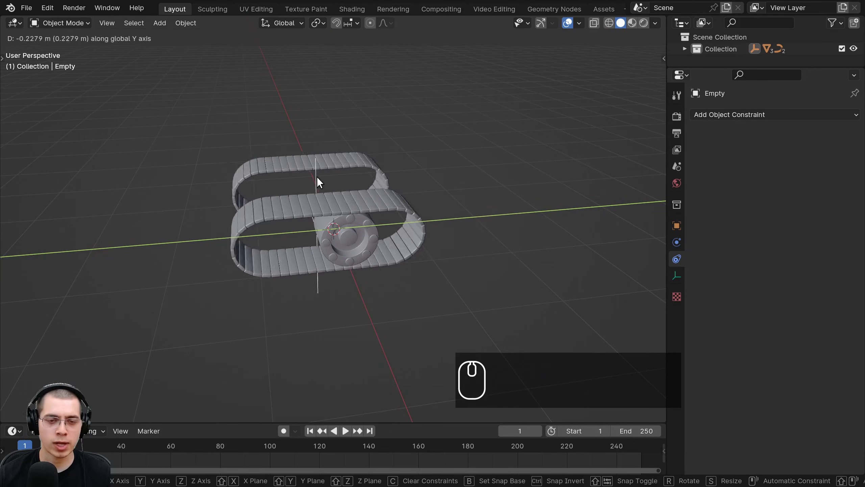
{"action": "right_click", "coordinate": [317, 176]}
Step: Parent the wheel to the central empty using Object (Keep Transform)
{"action": "middle_click_drag", "start_coordinate": [317, 177], "coordinate": [389, 188]}
{"action": "middle_click_drag", "start_coordinate": [389, 188], "coordinate": [356, 189], "text": "shift"}
{"action": "scroll", "coordinate": [373, 192], "scroll_direction": "up", "scroll_amount": 4}
{"action": "left_click", "coordinate": [358, 198]}
{"action": "key", "text": "ctrl+b"}
{"action": "middle_click_drag", "start_coordinate": [321, 219], "coordinate": [333, 229]}
{"action": "key", "text": "g"}
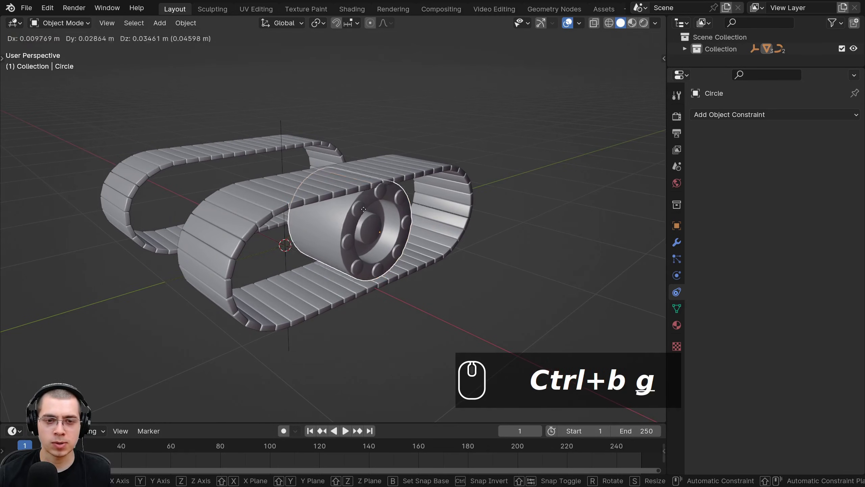
{"action": "right_click", "coordinate": [354, 213]}
{"action": "middle_click_drag", "start_coordinate": [267, 185], "coordinate": [249, 162]}
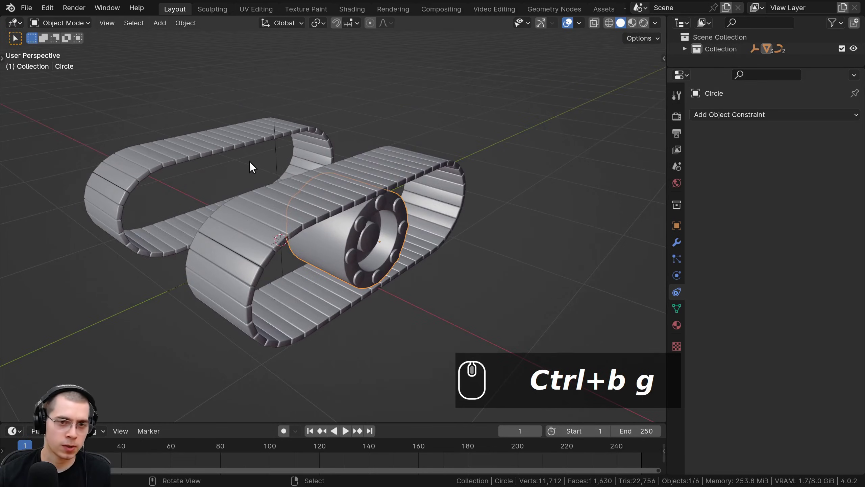
{"action": "left_click", "coordinate": [276, 156], "text": "shift"}
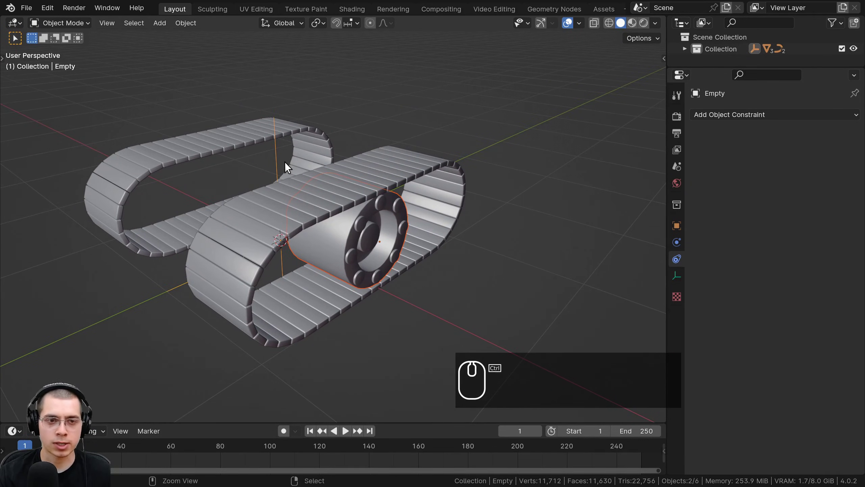
{"action": "key", "text": "ctrl+p"}
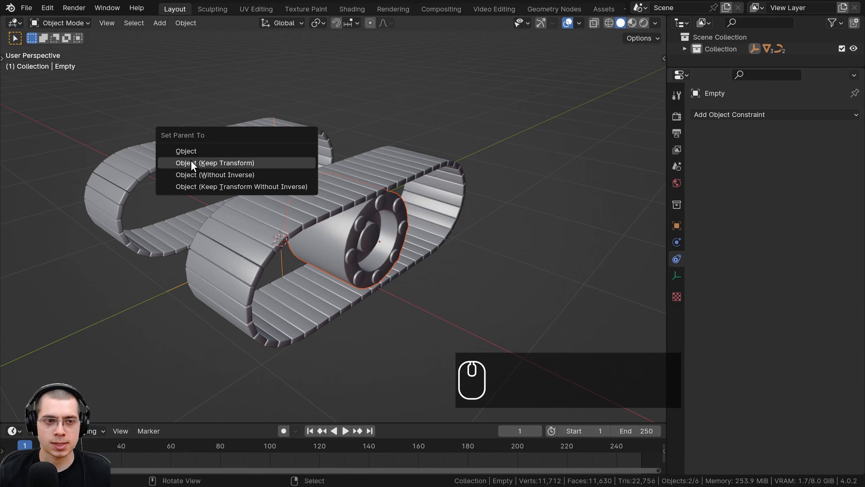
{"action": "left_click", "coordinate": [209, 164]}
Step: Try moving the central empty along the Y axis and freely to test that the wheel follows it with the tracks
{"action": "middle_click_drag", "start_coordinate": [209, 164], "coordinate": [276, 143]}
{"action": "key", "text": "g"}
{"action": "key", "text": "y"}
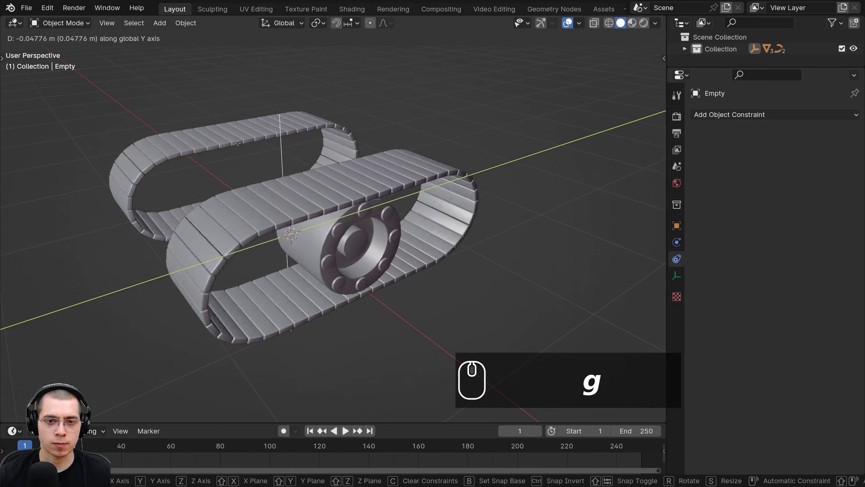
{"action": "right_click", "coordinate": [334, 144]}
{"action": "middle_click_drag", "start_coordinate": [334, 195], "coordinate": [315, 191]}
{"action": "scroll", "coordinate": [315, 192], "scroll_direction": "up", "scroll_amount": 2}
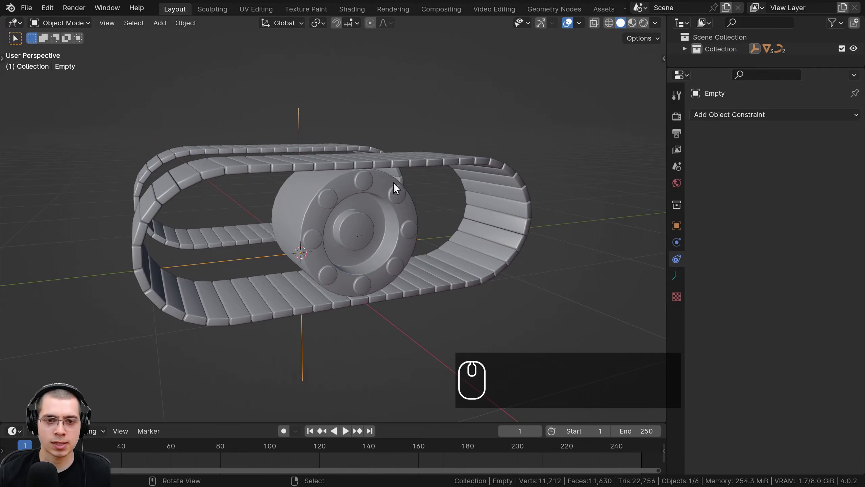
{"action": "middle_click_drag", "start_coordinate": [395, 188], "coordinate": [381, 204]}
{"action": "key", "text": "g"}
{"action": "key", "text": "y"}
{"action": "right_click", "coordinate": [366, 278]}
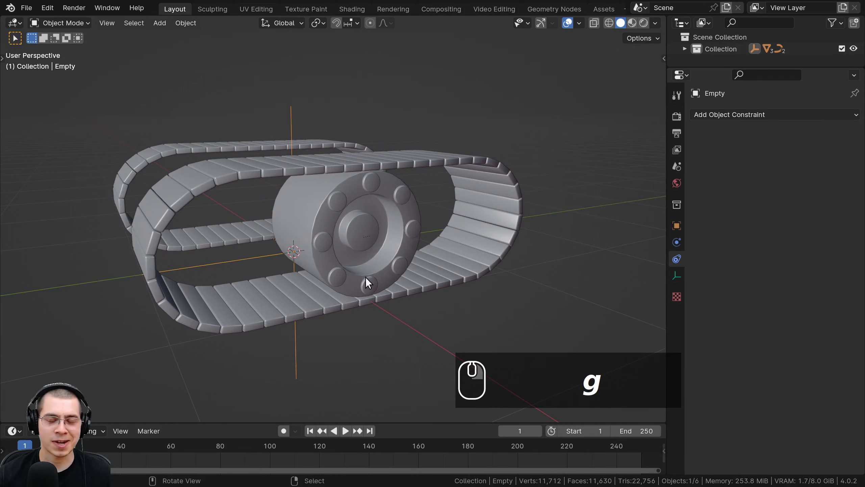
{"action": "middle_click_drag", "start_coordinate": [365, 277], "coordinate": [334, 226]}
{"action": "key", "text": "g"}
{"action": "middle_click", "coordinate": [320, 266]}
{"action": "right_click", "coordinate": [311, 264]}
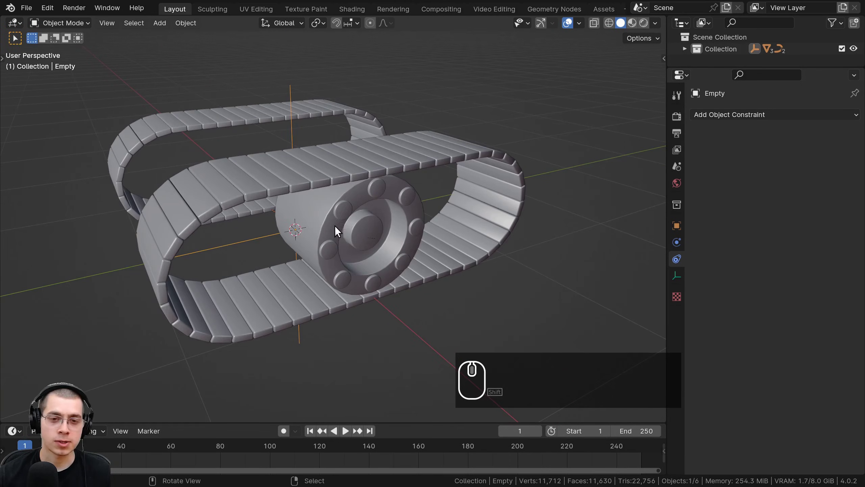
Step: Add a Transformation constraint to the wheel and expand its Map From and Map To settings
{"action": "right_click", "coordinate": [332, 206]}
{"action": "middle_click_drag", "start_coordinate": [369, 329], "coordinate": [379, 332], "text": "shift"}
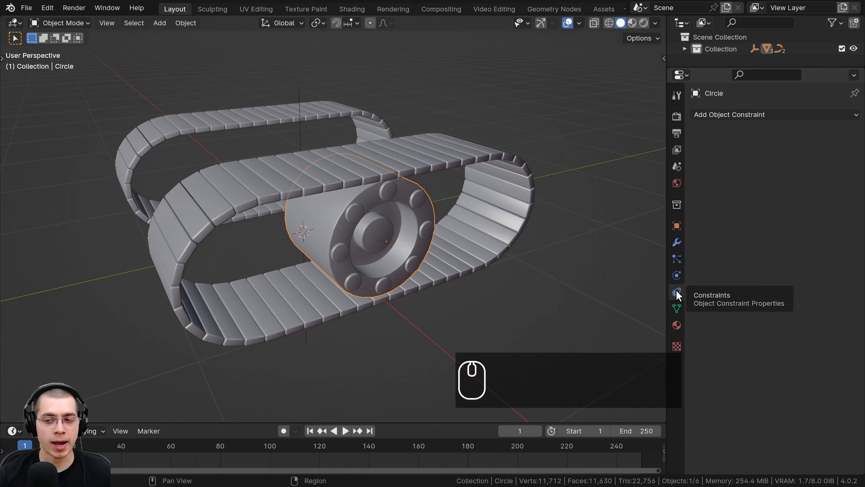
{"action": "left_click", "coordinate": [733, 115]}
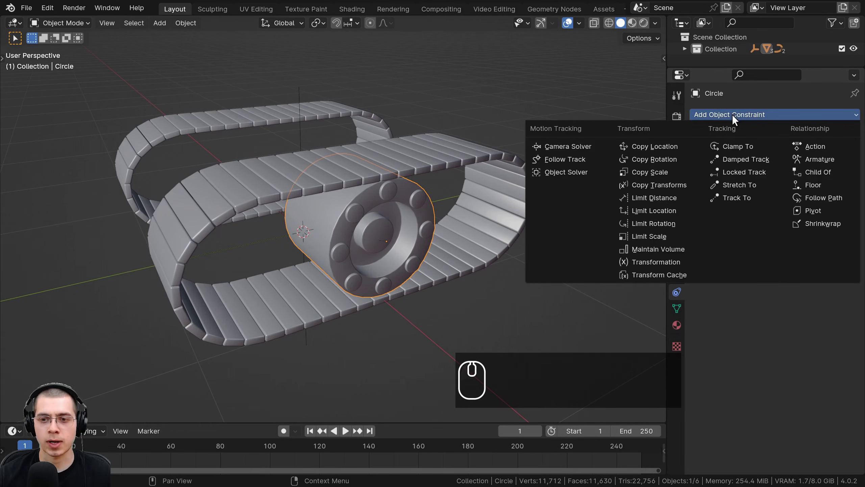
{"action": "left_click", "coordinate": [647, 263]}
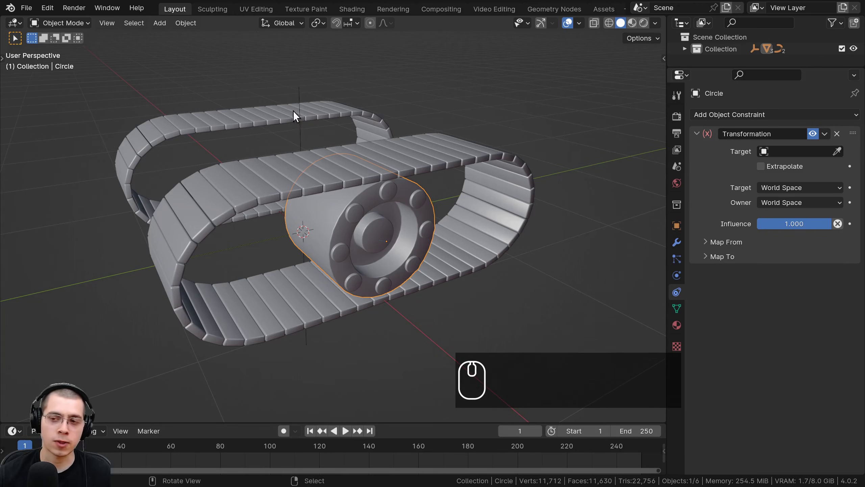
{"action": "left_click", "coordinate": [705, 242]}
{"action": "left_click", "coordinate": [704, 358]}
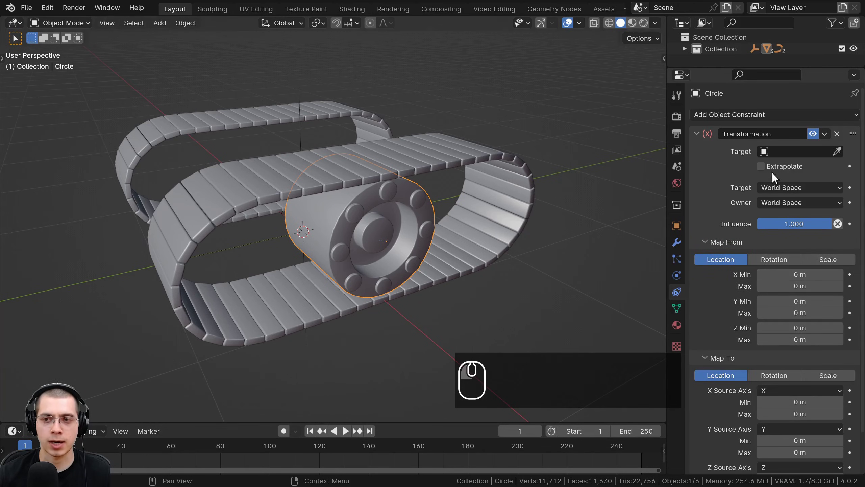
Step: Try moving the empty along Y and rotating the wheel to preview the motions the constraint should link
{"action": "middle_click_drag", "start_coordinate": [375, 129], "coordinate": [315, 145]}
{"action": "left_click", "coordinate": [312, 135]}
{"action": "key", "text": "g"}
{"action": "key", "text": "y"}
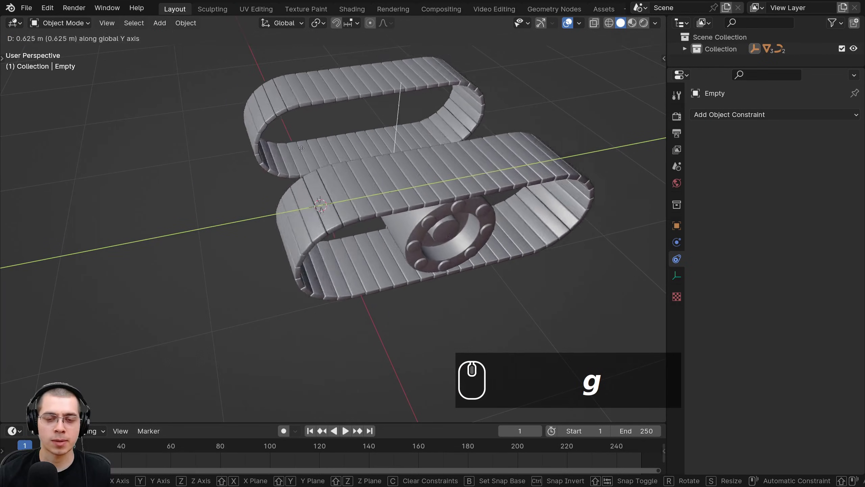
{"action": "right_click", "coordinate": [296, 151]}
{"action": "middle_click_drag", "start_coordinate": [368, 186], "coordinate": [371, 170]}
{"action": "right_click", "coordinate": [370, 213]}
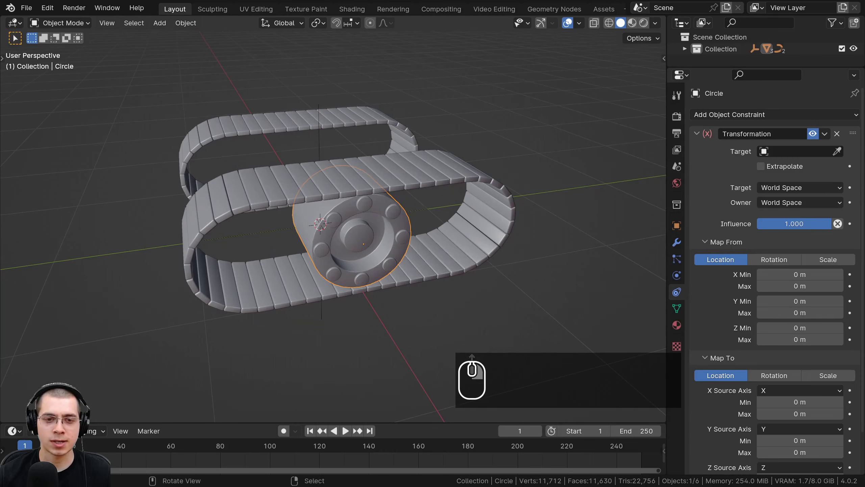
{"action": "key", "text": "r"}
{"action": "right_click", "coordinate": [417, 140]}
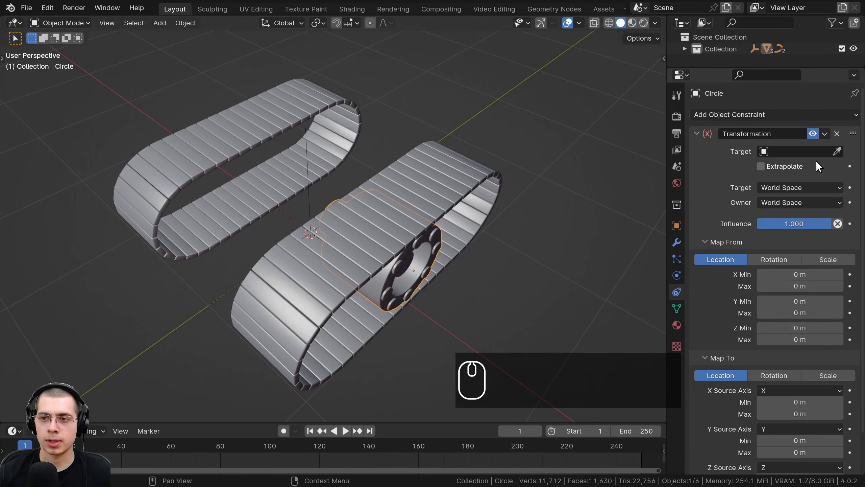
Step: Set the Transformation constraint's target object to the central empty and its Owner space to Local Space
{"action": "left_click", "coordinate": [836, 151]}
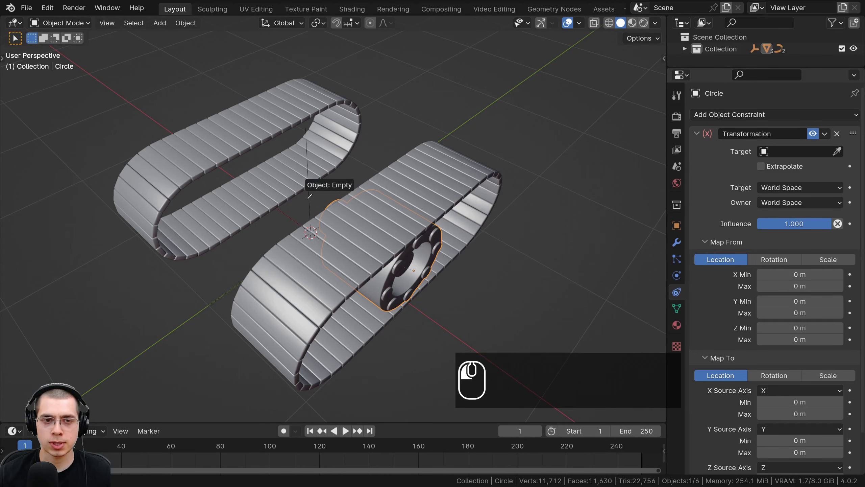
{"action": "left_click", "coordinate": [310, 196]}
{"action": "middle_click_drag", "start_coordinate": [316, 196], "coordinate": [310, 170]}
{"action": "left_click", "coordinate": [764, 201]}
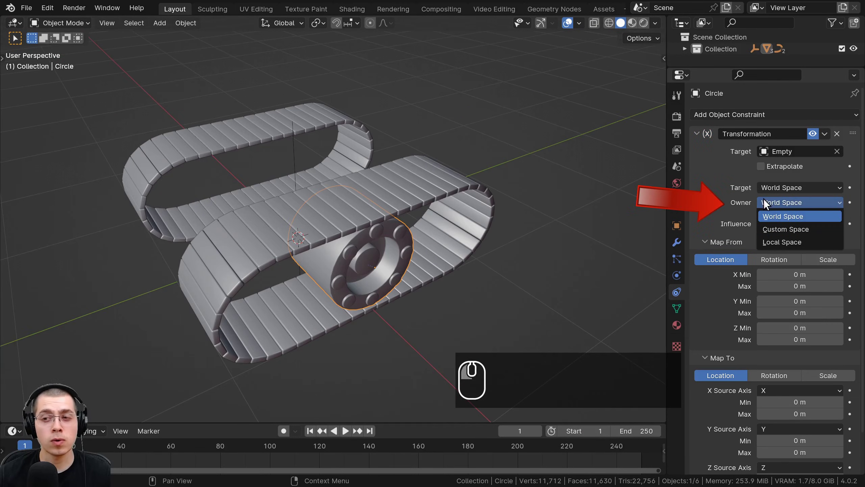
{"action": "left_click", "coordinate": [791, 242]}
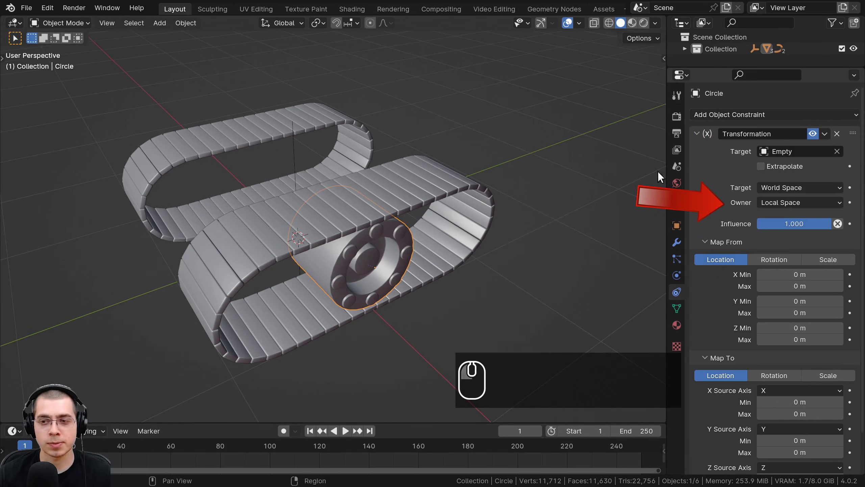
Step: Rotate the central empty about 31° around the global Z axis so the tracks and wheel turn with it
{"action": "middle_click_drag", "start_coordinate": [658, 171], "coordinate": [439, 213]}
{"action": "middle_click_drag", "start_coordinate": [417, 255], "coordinate": [324, 230]}
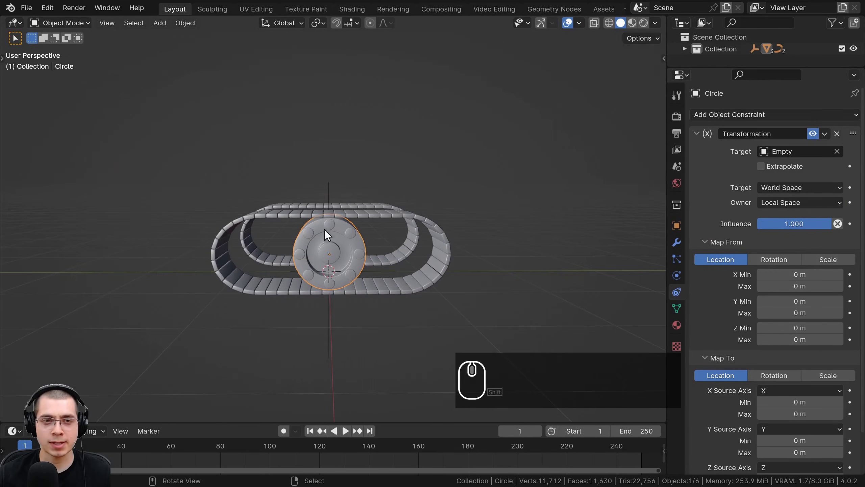
{"action": "middle_click_drag", "start_coordinate": [312, 327], "coordinate": [274, 326]}
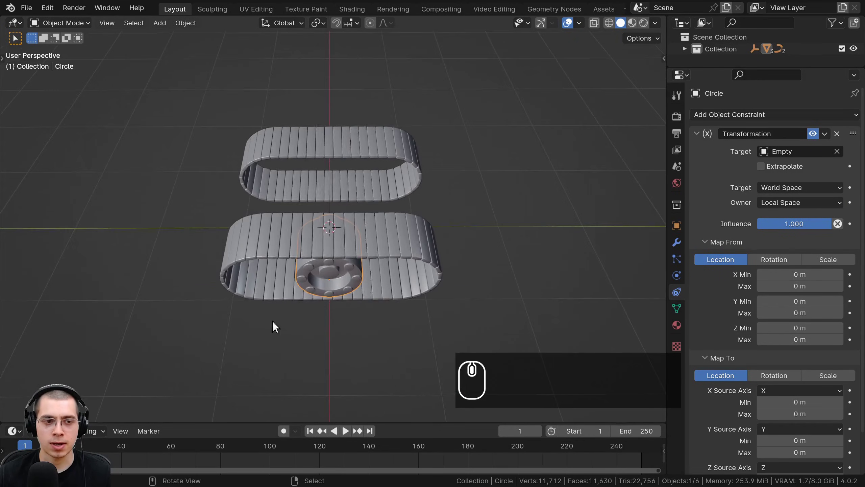
{"action": "middle_click_drag", "start_coordinate": [162, 209], "coordinate": [361, 332]}
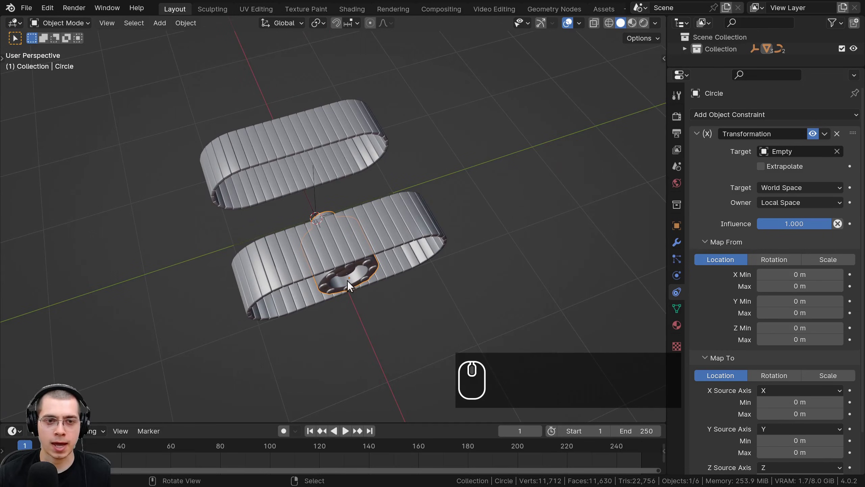
{"action": "middle_click_drag", "start_coordinate": [339, 144], "coordinate": [692, 215]}
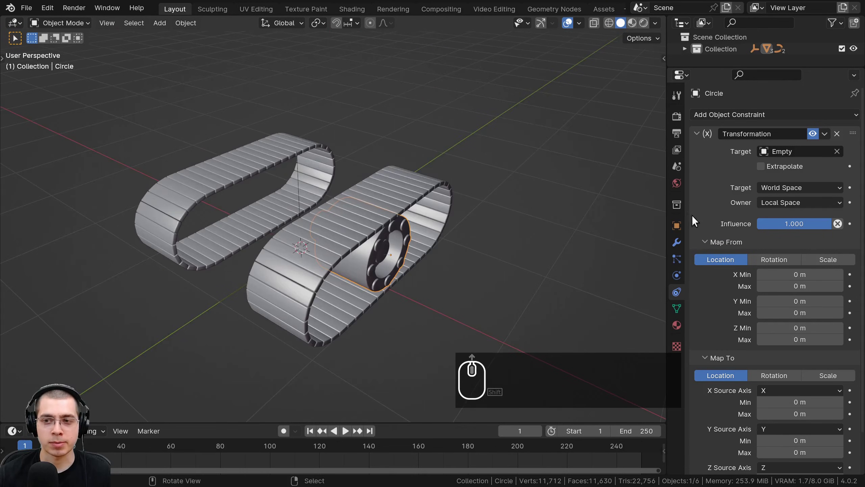
{"action": "middle_click_drag", "start_coordinate": [392, 208], "coordinate": [330, 227]}
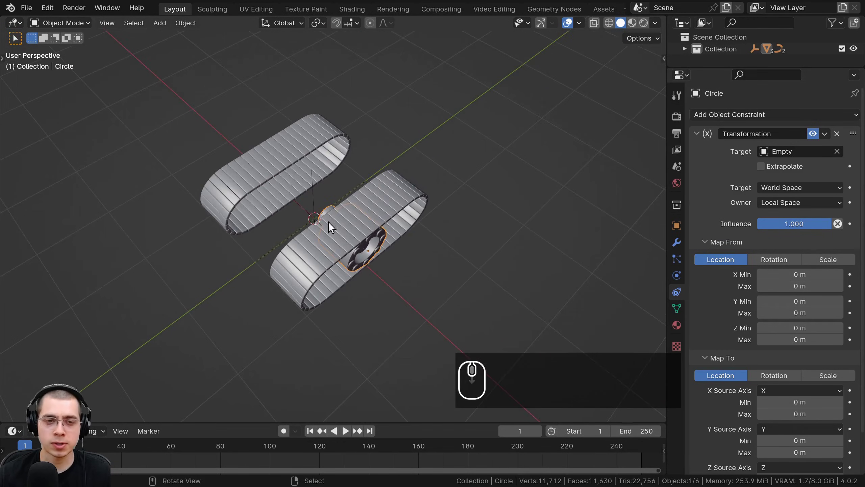
{"action": "left_click", "coordinate": [315, 197]}
{"action": "key", "text": "r"}
{"action": "key", "text": "z"}
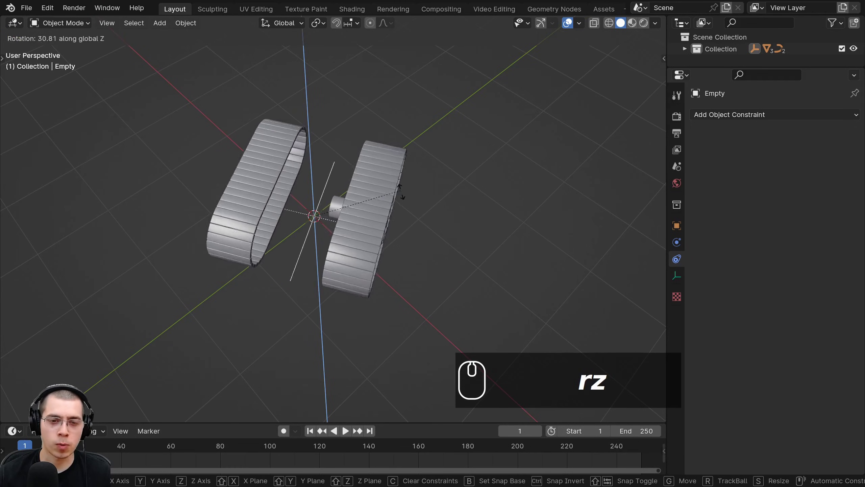
{"action": "left_click", "coordinate": [401, 199]}
{"action": "middle_click_drag", "start_coordinate": [401, 200], "coordinate": [309, 166]}
Step: Rotate the wheel about 75° around its local X axis
{"action": "left_click", "coordinate": [368, 202]}
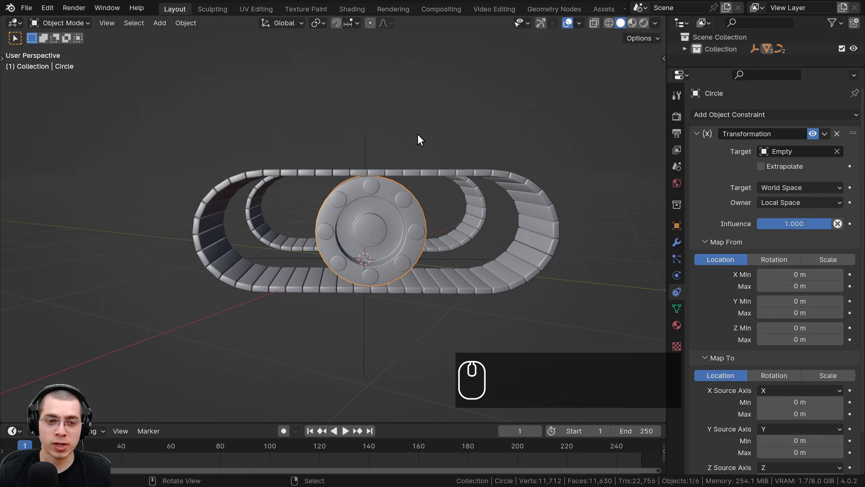
{"action": "key", "text": "r"}
{"action": "right_click", "coordinate": [480, 118]}
{"action": "middle_click_drag", "start_coordinate": [392, 211], "coordinate": [406, 188]}
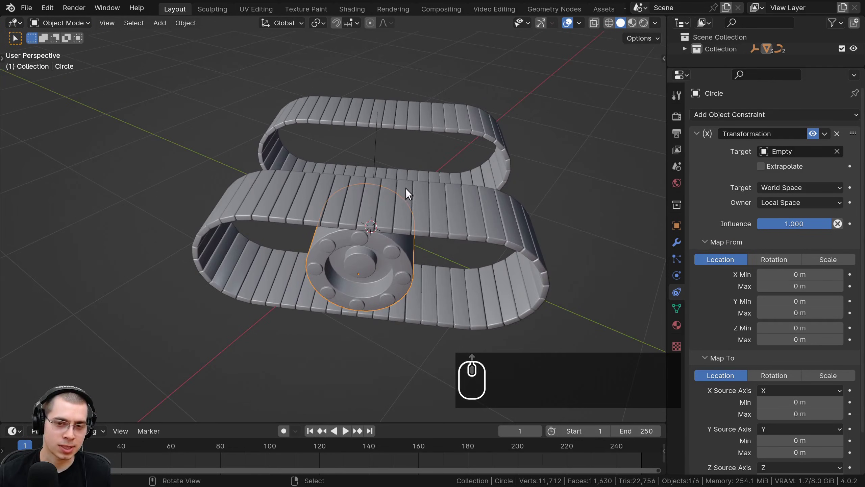
{"action": "key", "text": "r"}
{"action": "key", "text": "x"}
{"action": "key", "text": "x"}
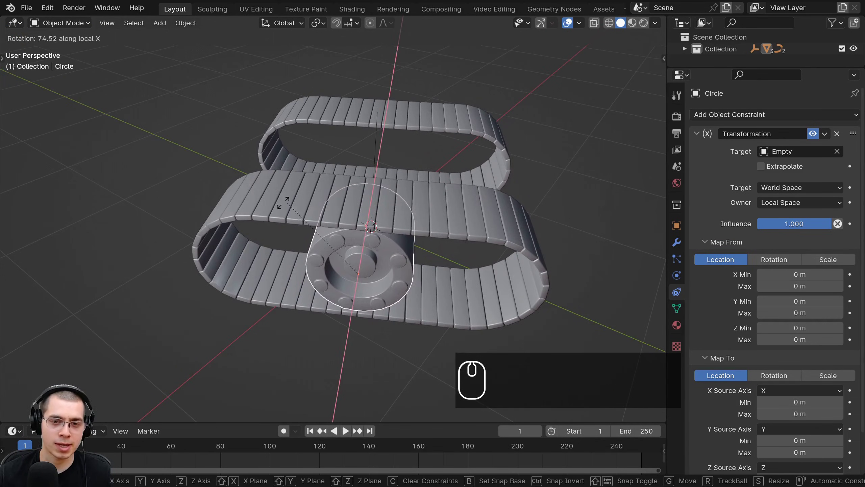
{"action": "left_click", "coordinate": [282, 203]}
Step: Try rotating the wheel around the global X axis while the empty is turned
{"action": "middle_click_drag", "start_coordinate": [311, 201], "coordinate": [346, 190]}
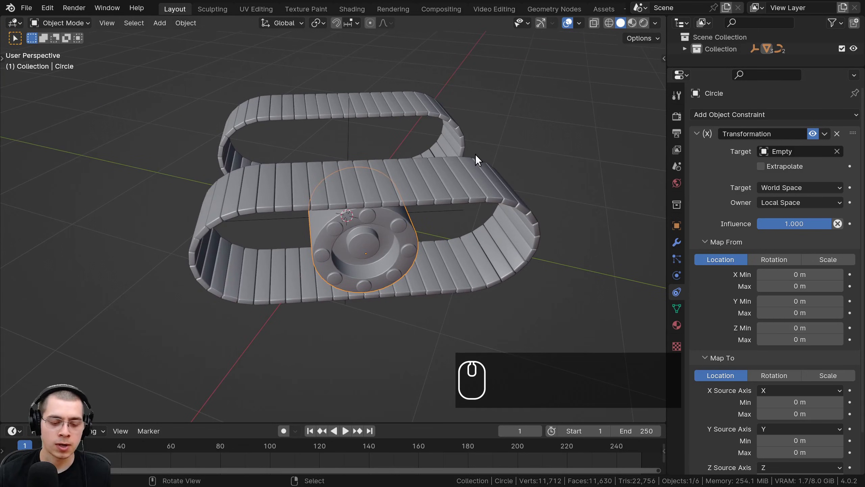
{"action": "middle_click_drag", "start_coordinate": [476, 156], "coordinate": [488, 153]}
{"action": "key", "text": "r"}
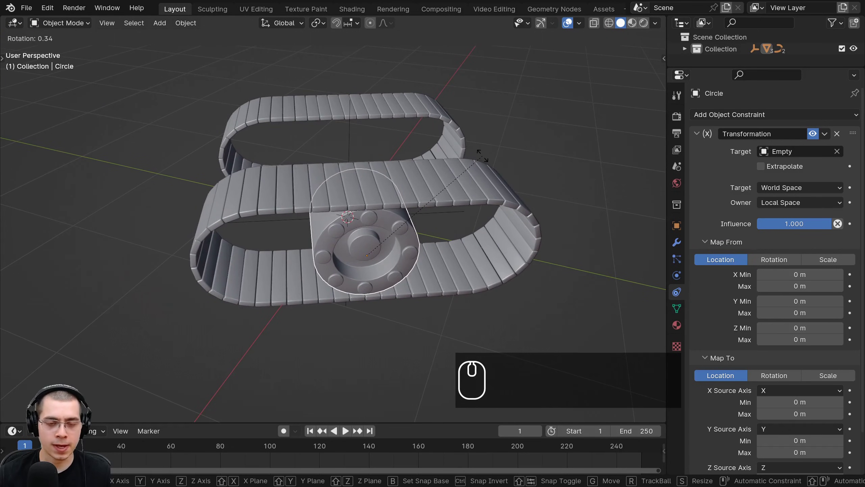
{"action": "key", "text": "x"}
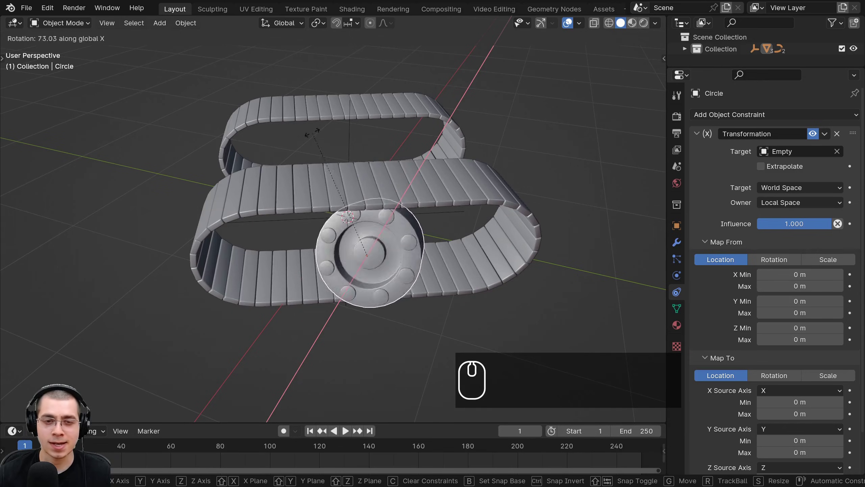
{"action": "right_click", "coordinate": [441, 153]}
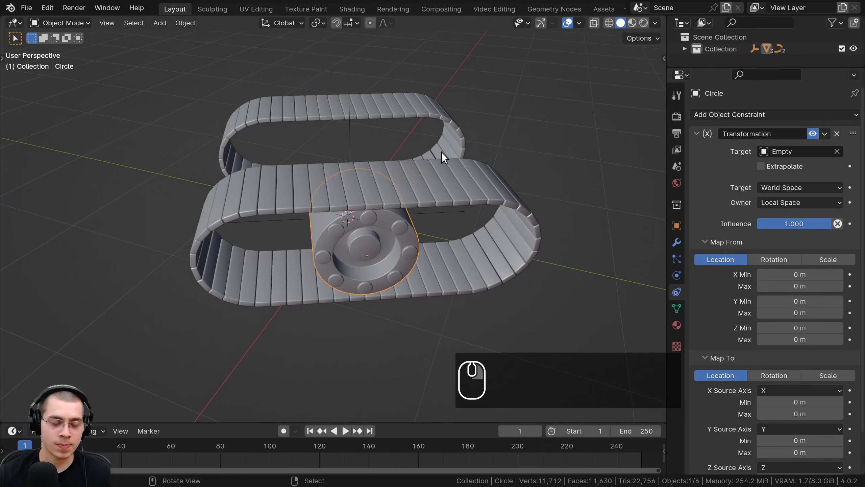
Step: Try rotating the wheel around its local X axis and around the global X axis for comparison
{"action": "middle_click_drag", "start_coordinate": [443, 155], "coordinate": [434, 151]}
{"action": "key", "text": "r"}
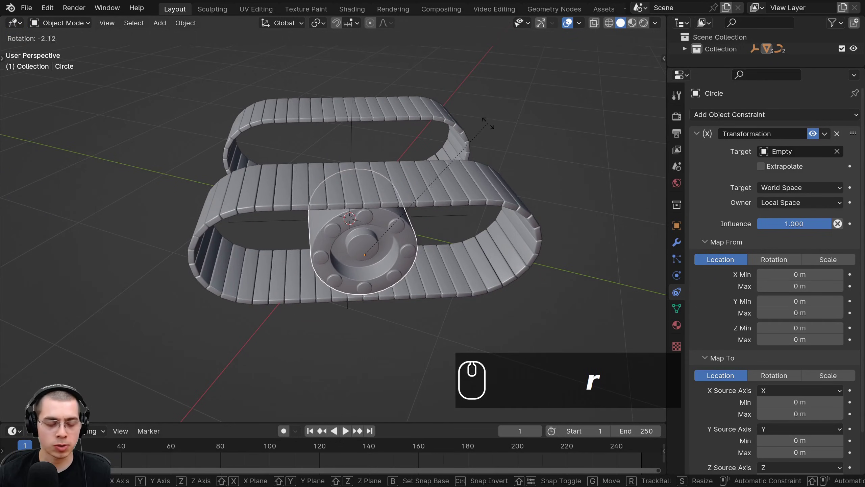
{"action": "key", "text": "x"}
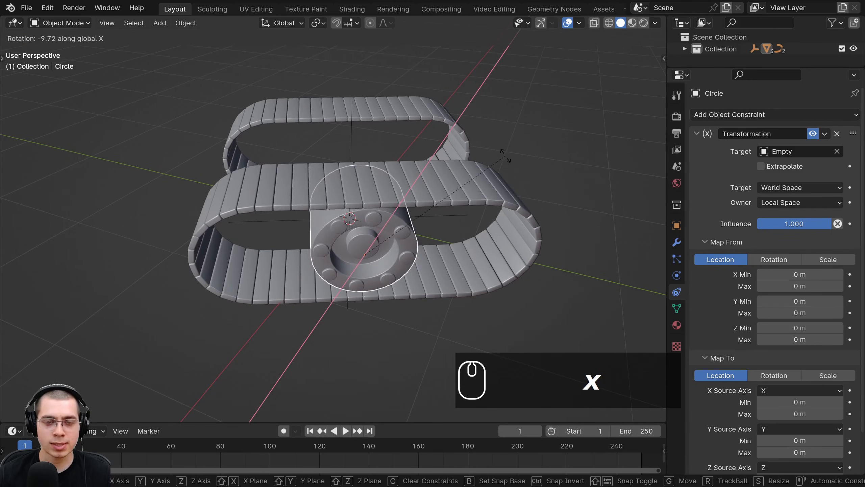
{"action": "key", "text": "x"}
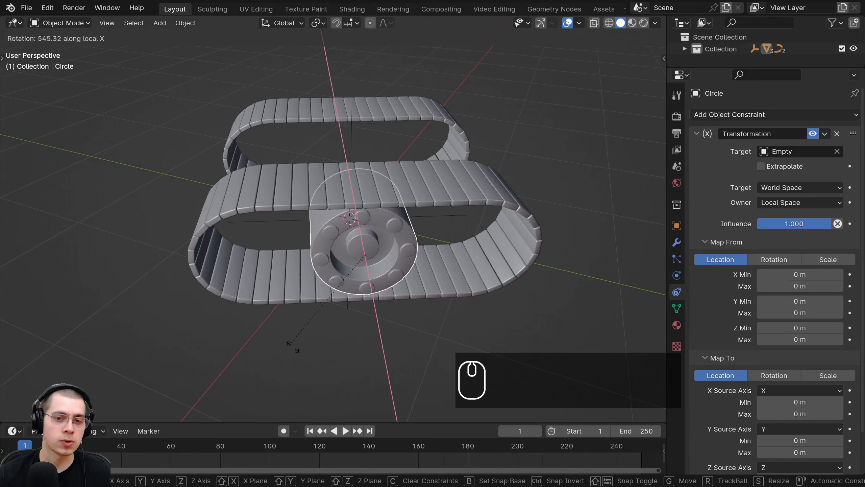
{"action": "right_click", "coordinate": [251, 306]}
{"action": "key", "text": "r"}
{"action": "key", "text": "x"}
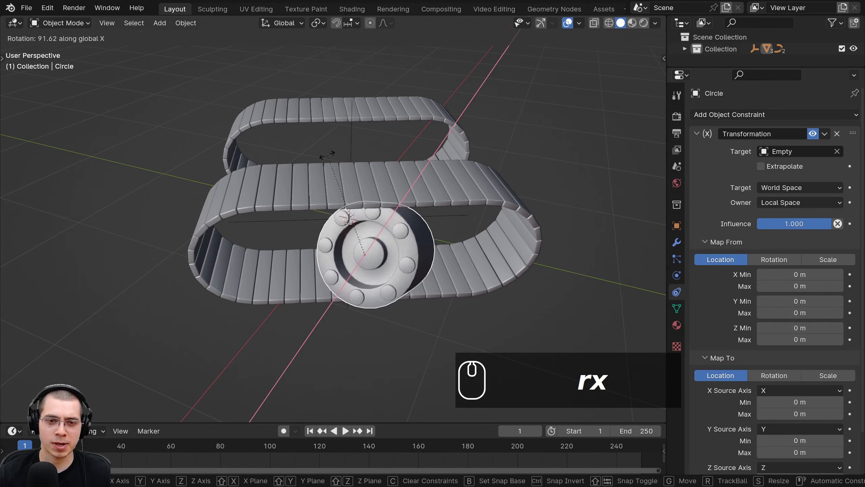
{"action": "left_click", "coordinate": [468, 187]}
Step: Clear the central empty's rotation
{"action": "middle_click_drag", "start_coordinate": [468, 185], "coordinate": [266, 196]}
{"action": "left_click", "coordinate": [260, 207]}
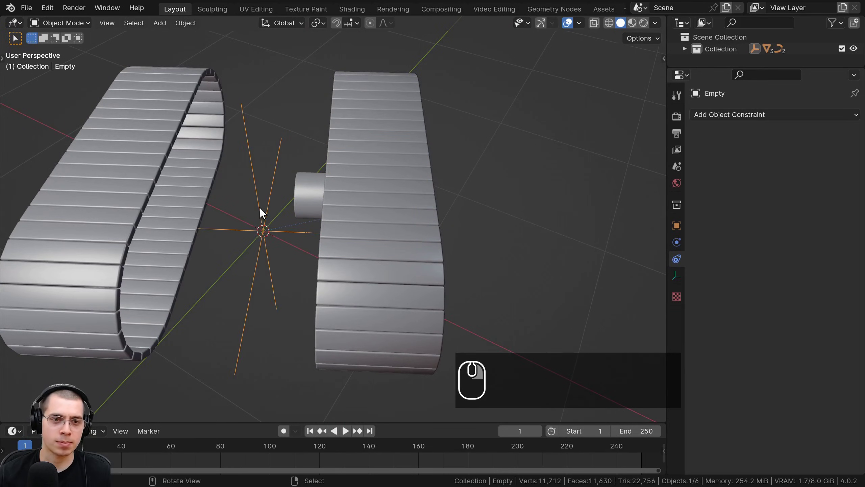
{"action": "key", "text": "alt+r"}
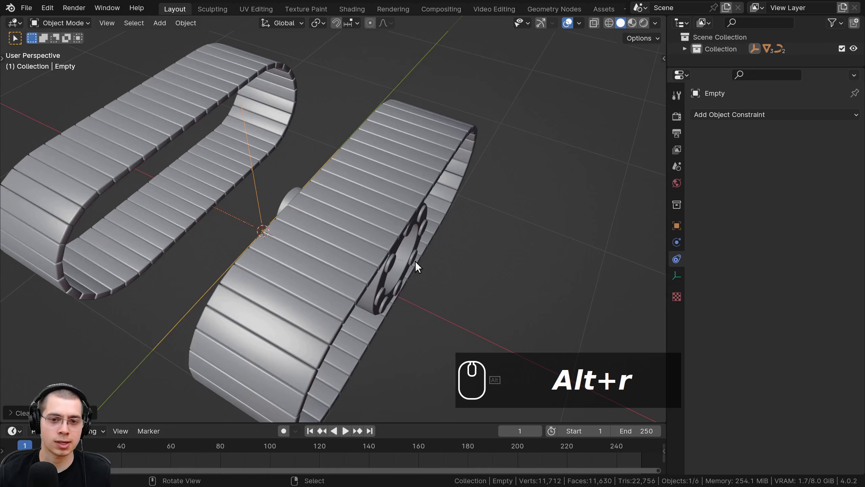
Step: In the wheel's Transformation constraint, set the Map From location range on Y to Min -1 m and Max 1 m
{"action": "scroll", "coordinate": [375, 226], "scroll_direction": "down", "scroll_amount": 3}
{"action": "middle_click_drag", "start_coordinate": [415, 261], "coordinate": [347, 244]}
{"action": "scroll", "coordinate": [364, 229], "scroll_direction": "up", "scroll_amount": 1}
{"action": "right_click", "coordinate": [363, 228]}
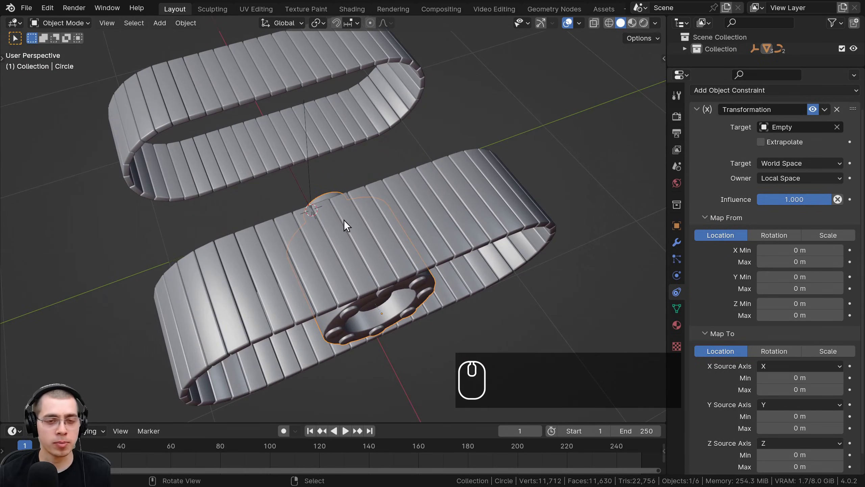
{"action": "middle_click_drag", "start_coordinate": [308, 166], "coordinate": [378, 255]}
{"action": "scroll", "coordinate": [715, 250], "scroll_direction": "down", "scroll_amount": 1}
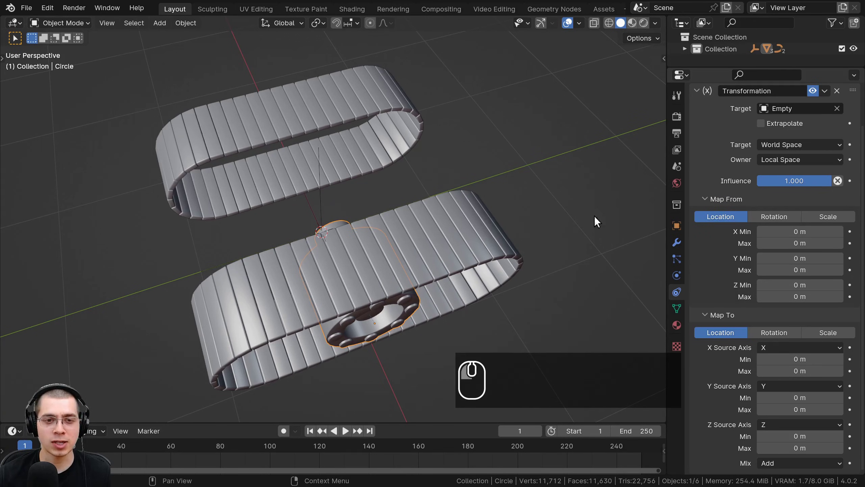
{"action": "middle_click_drag", "start_coordinate": [420, 187], "coordinate": [376, 195]}
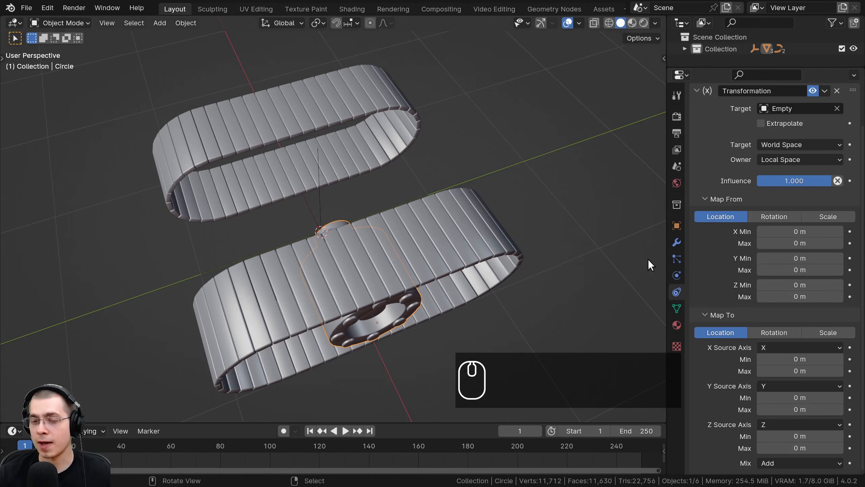
{"action": "left_click", "coordinate": [778, 255]}
{"action": "type", "text": "-"}
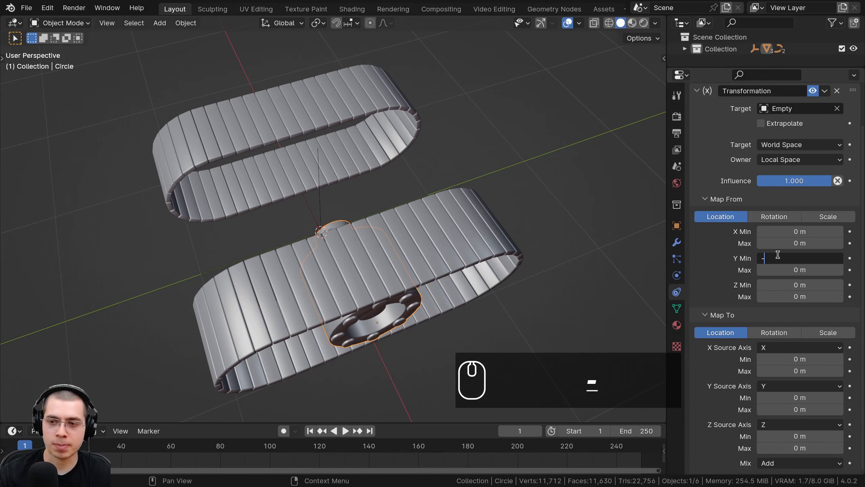
{"action": "type", "text": "1"}
{"action": "key", "text": "Return"}
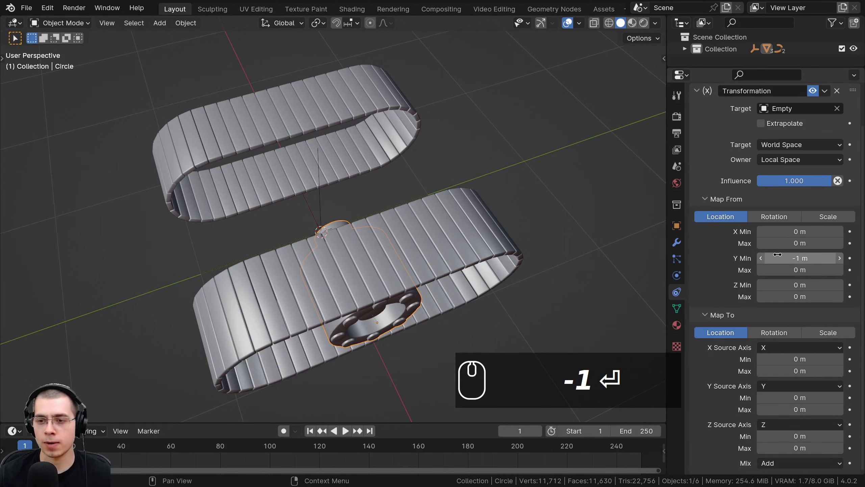
{"action": "left_click", "coordinate": [796, 270]}
{"action": "type", "text": "1"}
{"action": "key", "text": "Return"}
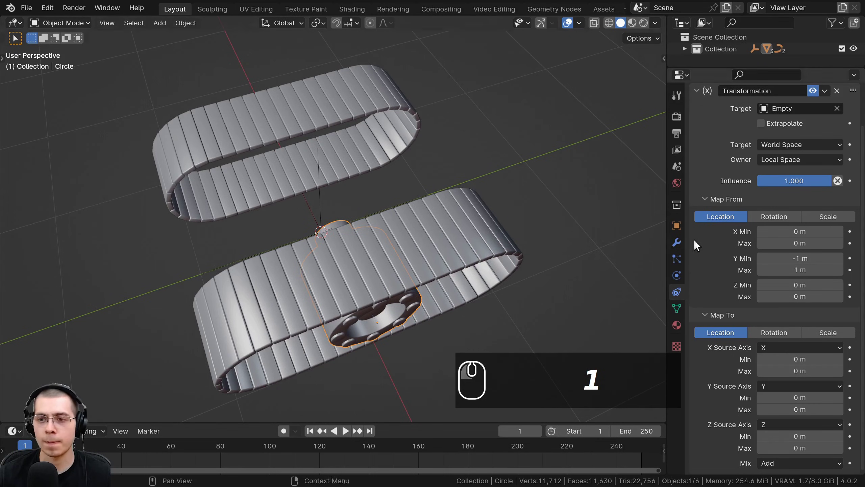
Step: Switch the constraint's Map To setting to Rotation and set its X Source Axis to Y
{"action": "scroll", "coordinate": [286, 232], "scroll_direction": "down", "scroll_amount": 2, "text": "ctrl"}
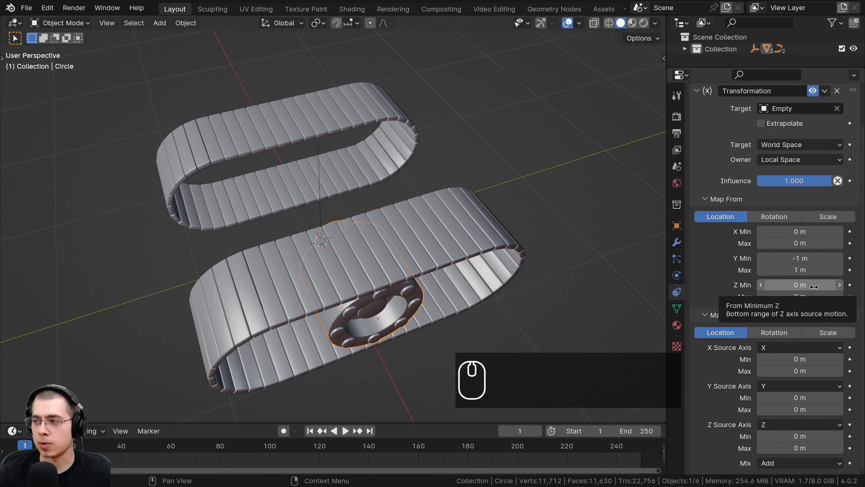
{"action": "middle_click_drag", "start_coordinate": [416, 284], "coordinate": [381, 213]}
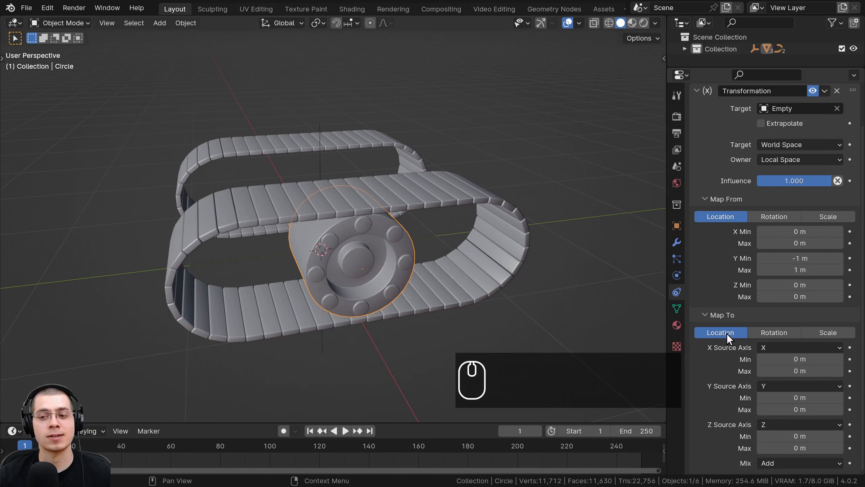
{"action": "left_click", "coordinate": [783, 332]}
{"action": "scroll", "coordinate": [782, 330], "scroll_direction": "down", "scroll_amount": 1}
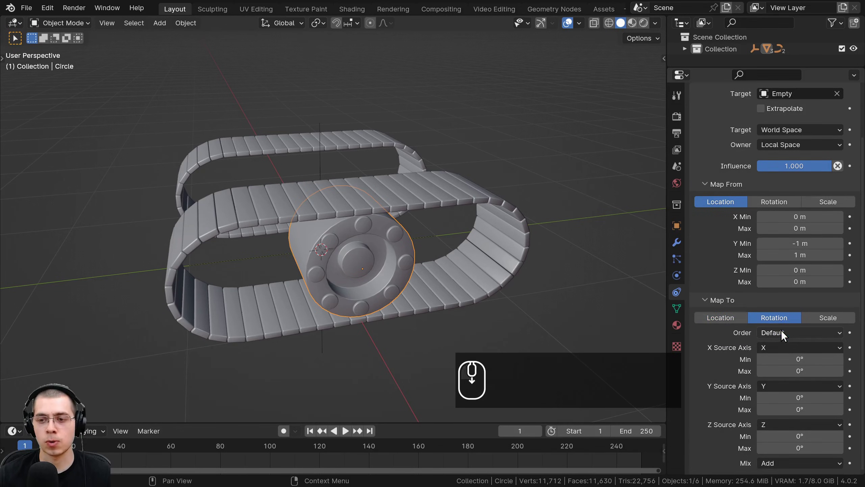
{"action": "scroll", "coordinate": [734, 346], "scroll_direction": "down", "scroll_amount": 1}
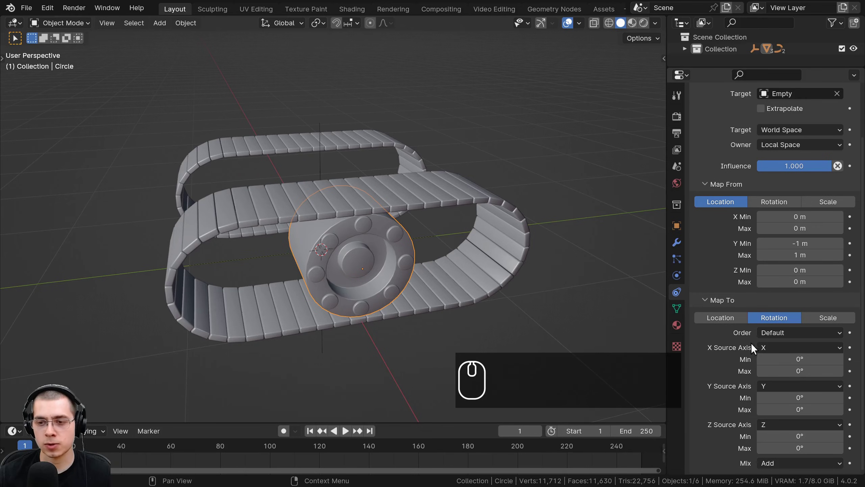
{"action": "left_click", "coordinate": [771, 344]}
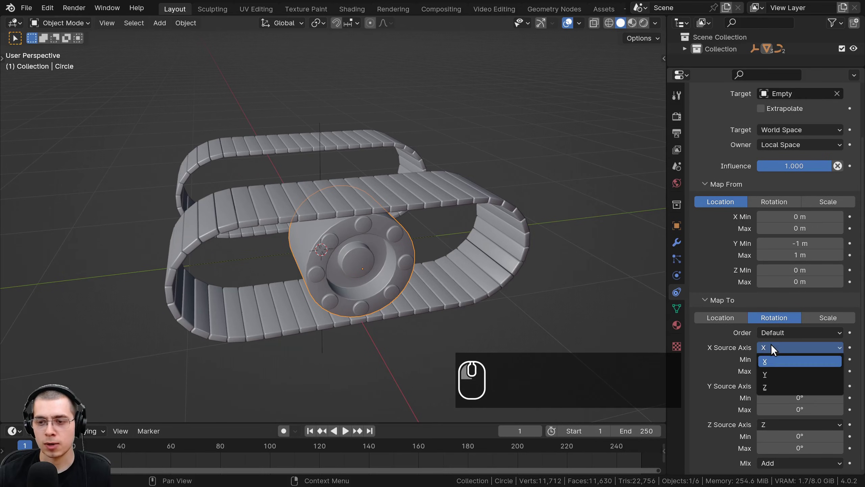
{"action": "left_click", "coordinate": [777, 371]}
Step: Try rotating the wheel freely without an axis constraint
{"action": "key", "text": "t"}
{"action": "key", "text": "t"}
{"action": "middle_click_drag", "start_coordinate": [493, 204], "coordinate": [363, 146]}
{"action": "key", "text": "r"}
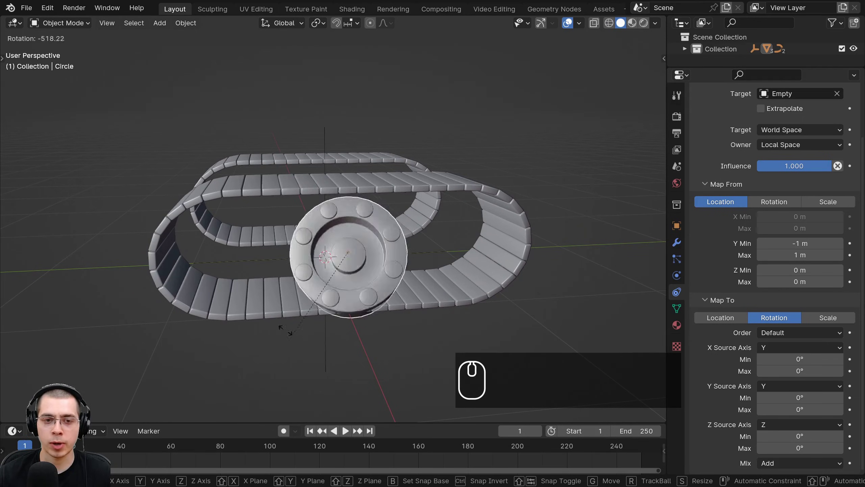
{"action": "left_click", "coordinate": [365, 287]}
{"action": "middle_click_drag", "start_coordinate": [365, 287], "coordinate": [375, 269]}
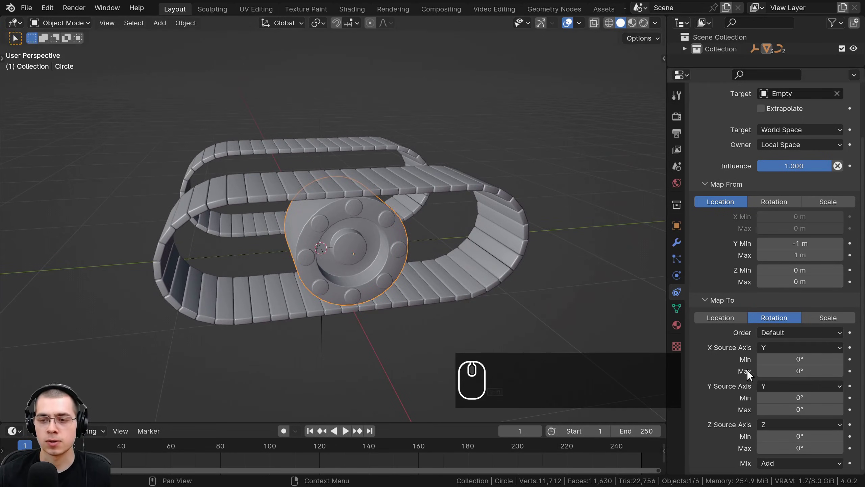
Step: Set the Map To rotation range for the X axis to Min 180° and Max -180°
{"action": "mouse_move", "coordinate": [797, 361]}
{"action": "left_mouse_down"}
{"action": "mouse_move", "coordinate": [848, 361]}
{"action": "mouse_move", "coordinate": [792, 359]}
{"action": "left_mouse_up"}
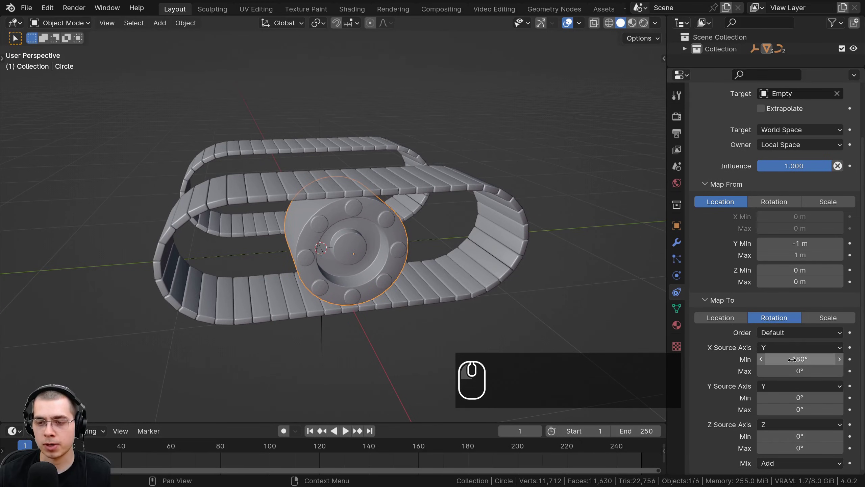
{"action": "left_click", "coordinate": [797, 359]}
{"action": "type", "text": "180"}
{"action": "key", "text": "Return"}
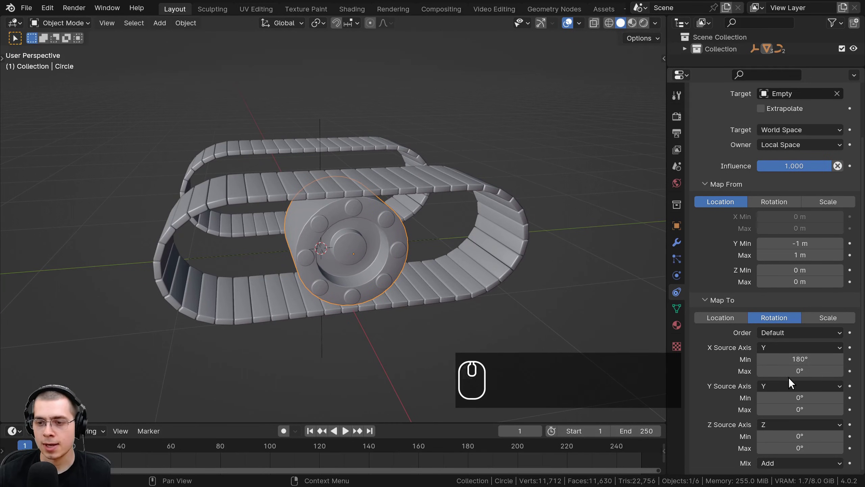
{"action": "left_click_drag", "start_coordinate": [803, 369], "coordinate": [789, 374]}
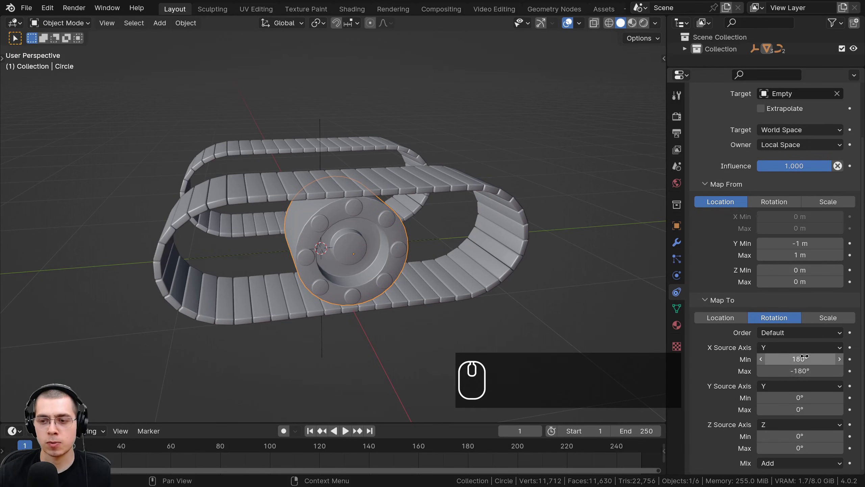
Step: Try moving the central empty along the global X and Y axes to test how the wheel spins
{"action": "middle_click_drag", "start_coordinate": [338, 163], "coordinate": [402, 246]}
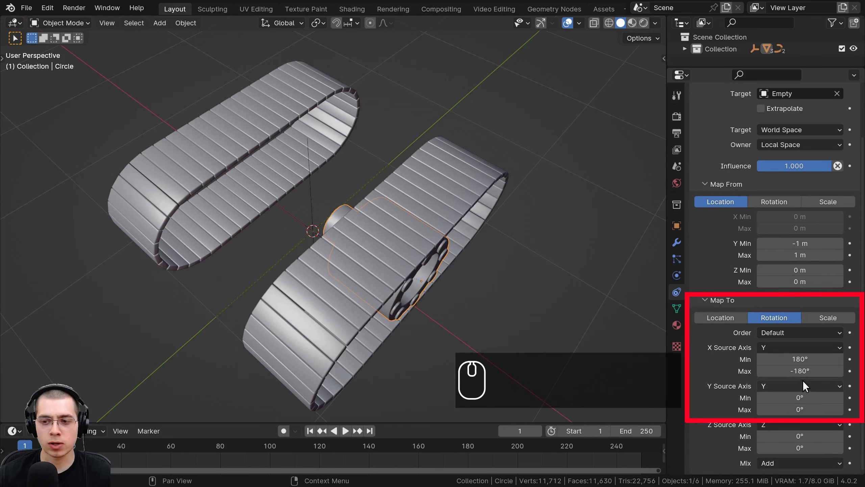
{"action": "left_click", "coordinate": [313, 214]}
{"action": "middle_click_drag", "start_coordinate": [313, 213], "coordinate": [407, 125]}
{"action": "key", "text": "g"}
{"action": "key", "text": "x"}
{"action": "right_click", "coordinate": [373, 190]}
{"action": "key", "text": "g"}
{"action": "right_click", "coordinate": [402, 166]}
{"action": "key", "text": "g"}
{"action": "middle_click_drag", "start_coordinate": [408, 125], "coordinate": [444, 120]}
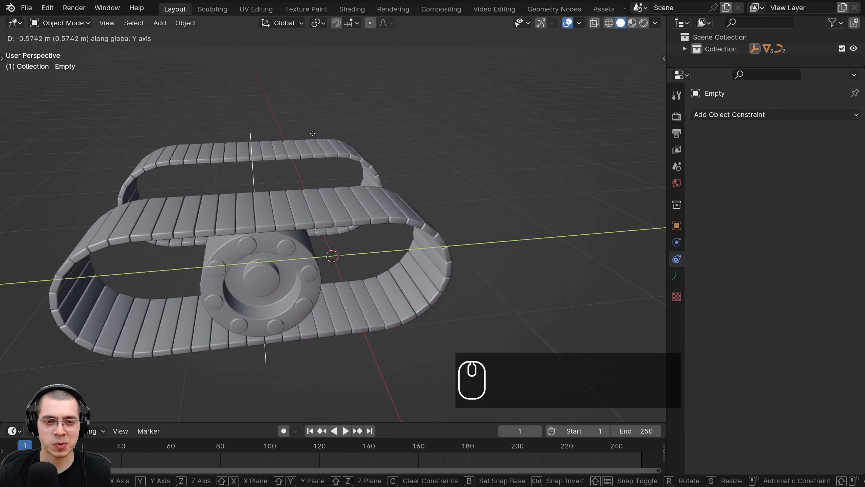
{"action": "key", "text": "Escape"}
Step: Try moving the central empty about 1.2 m in the negative Y direction, past the mapped range
{"action": "middle_click_drag", "start_coordinate": [371, 232], "coordinate": [457, 195], "text": "shift"}
{"action": "key", "text": "g"}
{"action": "key", "text": "y"}
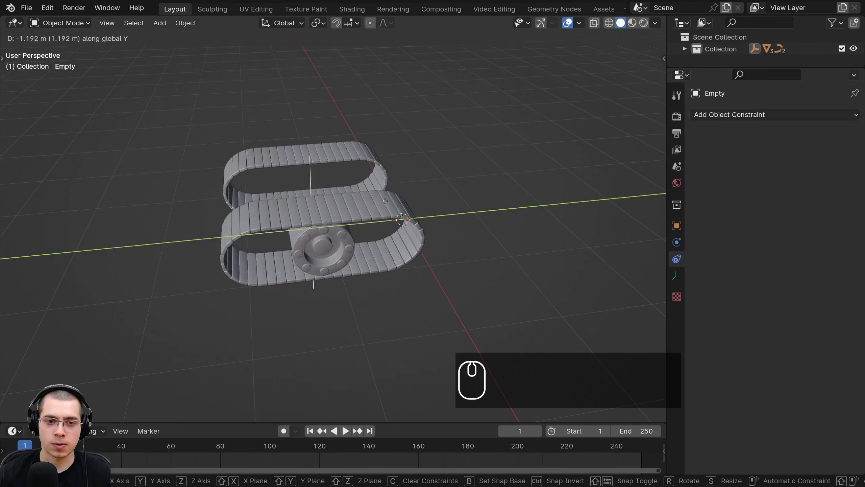
{"action": "key", "text": "Escape"}
Step: Enable Extrapolate on the wheel's Transformation constraint
{"action": "middle_click_drag", "start_coordinate": [383, 201], "coordinate": [404, 236]}
{"action": "left_click", "coordinate": [404, 236]}
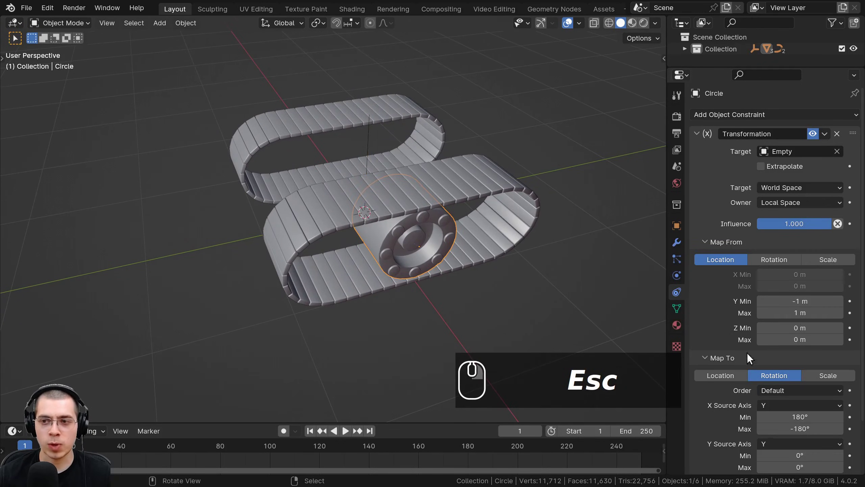
{"action": "left_click", "coordinate": [761, 166]}
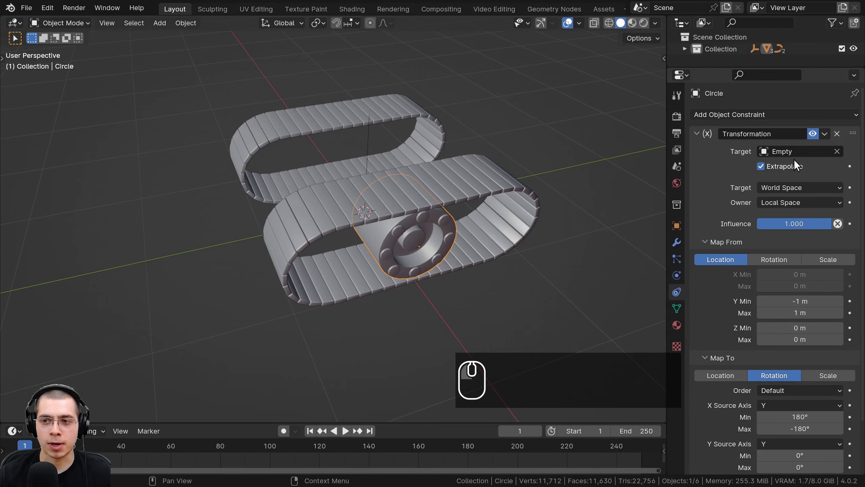
Step: Try moving the central empty along the global Y axis to test the wheel's spin with Extrapolate enabled
{"action": "middle_click_drag", "start_coordinate": [530, 167], "coordinate": [502, 172]}
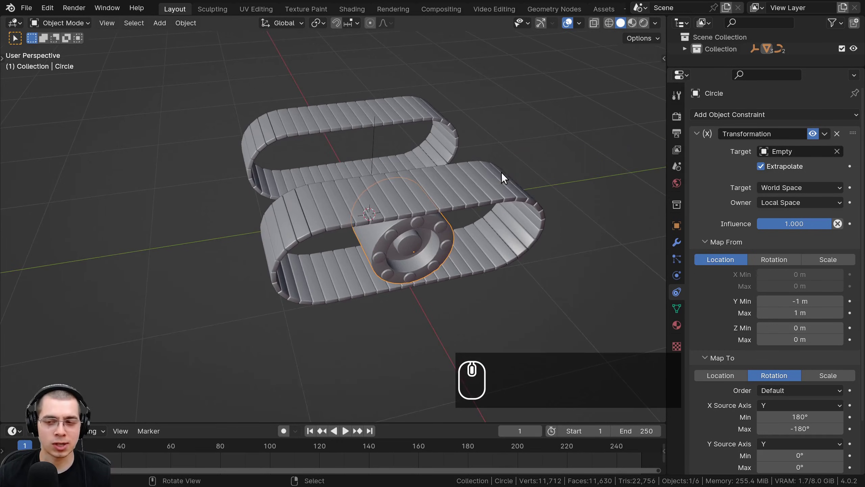
{"action": "scroll", "coordinate": [589, 204], "scroll_direction": "down", "scroll_amount": 3}
{"action": "left_click", "coordinate": [359, 165]}
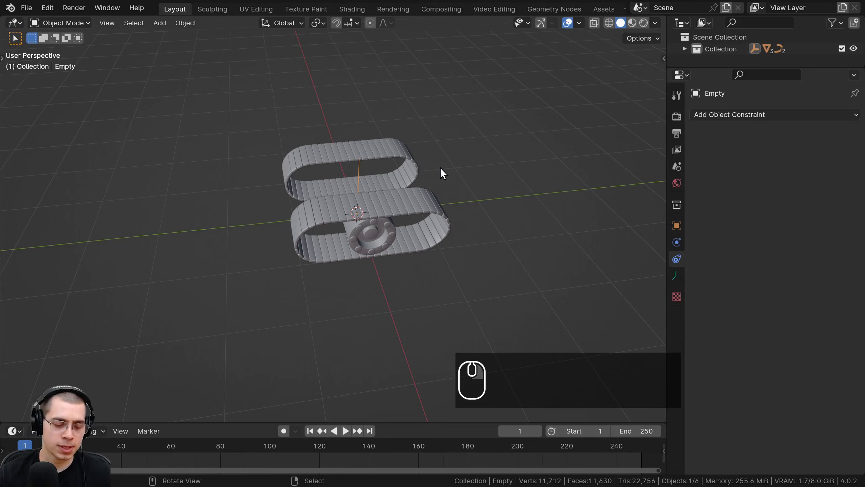
{"action": "key", "text": "g"}
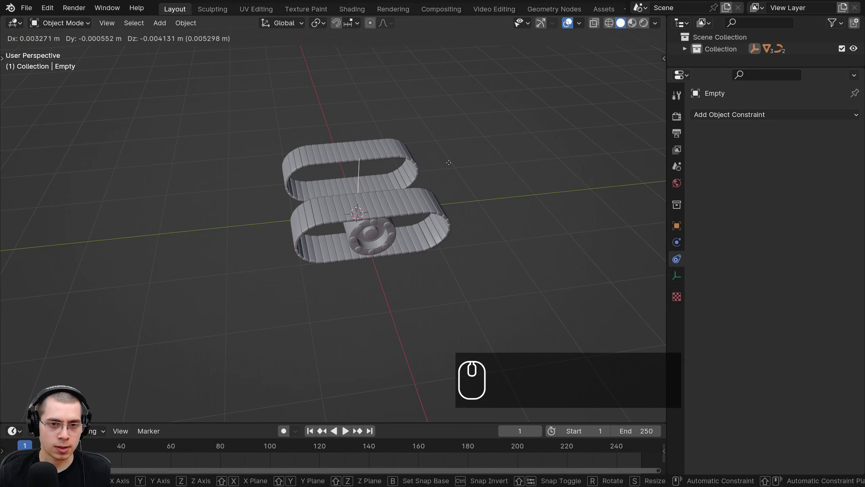
{"action": "key", "text": "y"}
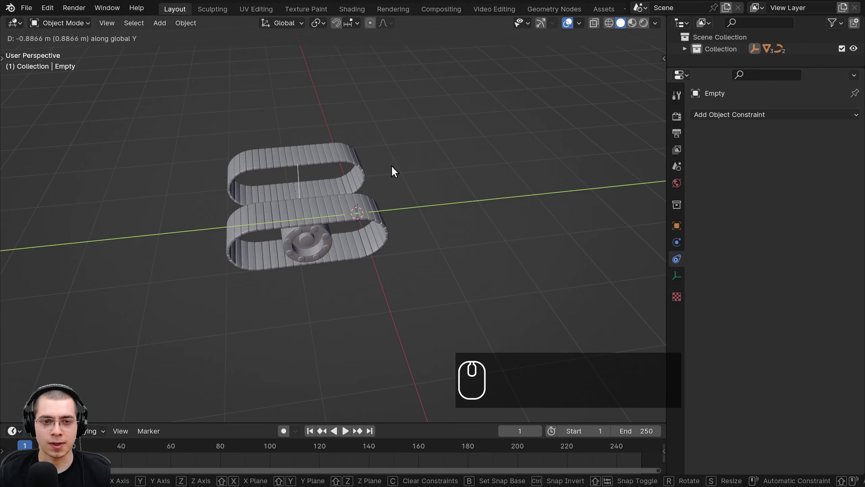
{"action": "key", "text": "Escape"}
Step: Set the wheel constraint's Map To rotation Min for the X axis to 10.1°
{"action": "middle_click_drag", "start_coordinate": [392, 166], "coordinate": [324, 199]}
{"action": "scroll", "coordinate": [422, 173], "scroll_direction": "up", "scroll_amount": 4}
{"action": "right_click", "coordinate": [350, 197]}
{"action": "scroll", "coordinate": [340, 210], "scroll_direction": "up", "scroll_amount": 1}
{"action": "middle_click_drag", "start_coordinate": [360, 248], "coordinate": [368, 214]}
{"action": "left_click", "coordinate": [380, 223]}
{"action": "scroll", "coordinate": [803, 386], "scroll_direction": "down", "scroll_amount": 3}
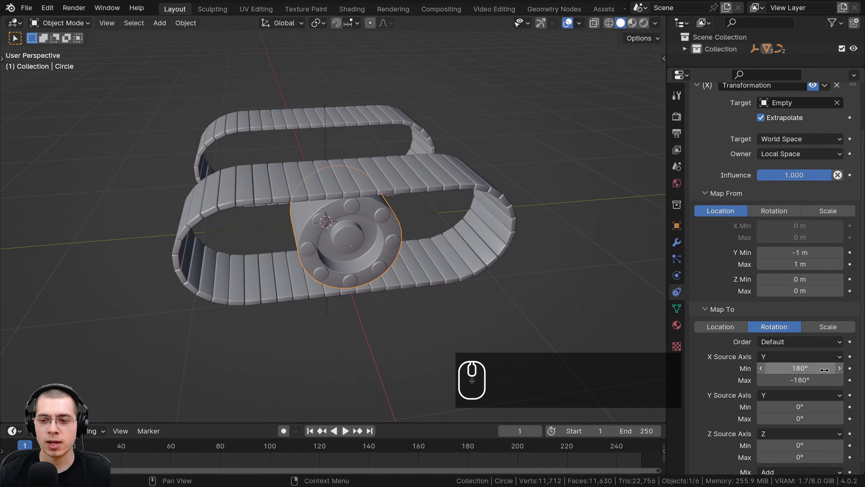
{"action": "left_click_drag", "start_coordinate": [800, 368], "coordinate": [764, 368]}
Step: Try moving the central empty along the global Y axis to test the wheel's spin with the changed rotation Min
{"action": "middle_click_drag", "start_coordinate": [375, 218], "coordinate": [368, 210]}
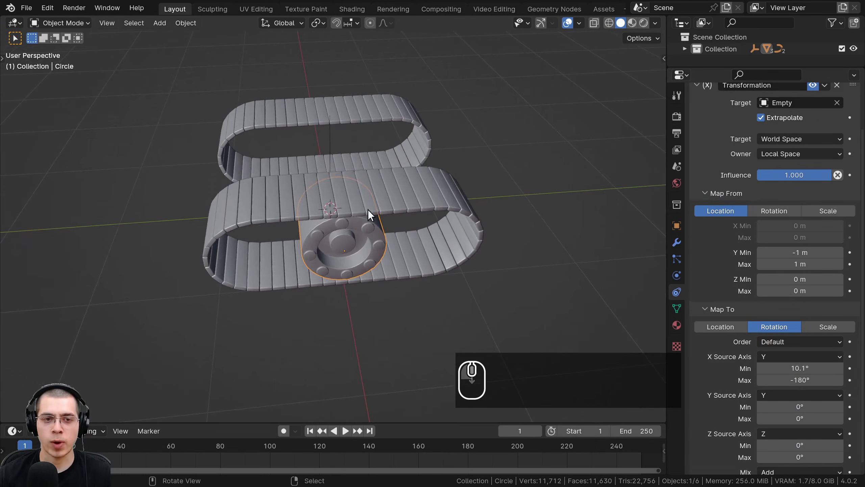
{"action": "left_click", "coordinate": [330, 140]}
{"action": "key", "text": "g"}
{"action": "key", "text": "y"}
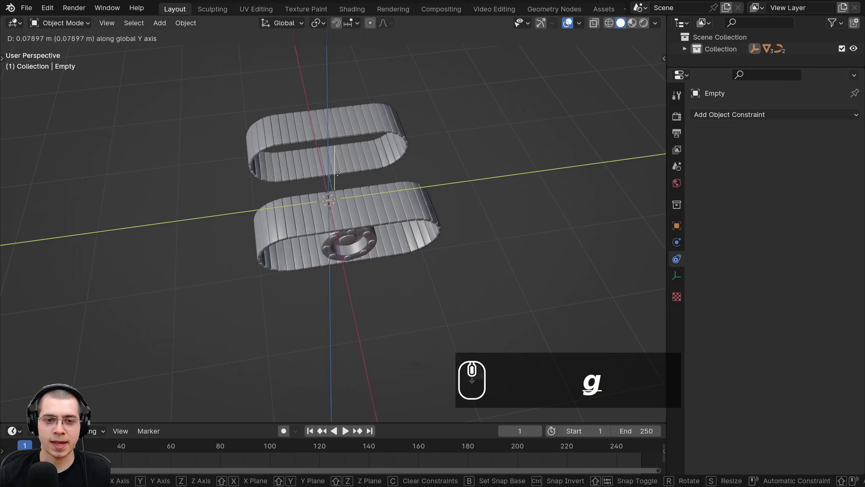
{"action": "right_click", "coordinate": [365, 140]}
{"action": "middle_click_drag", "start_coordinate": [363, 139], "coordinate": [344, 98]}
{"action": "scroll", "coordinate": [344, 136], "scroll_direction": "up", "scroll_amount": 4}
{"action": "key", "text": "g"}
{"action": "key", "text": "y"}
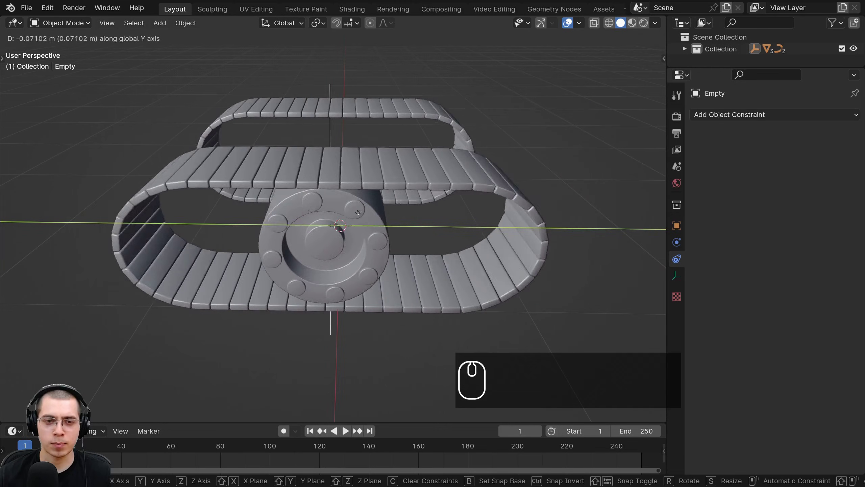
{"action": "left_click", "coordinate": [379, 237]}
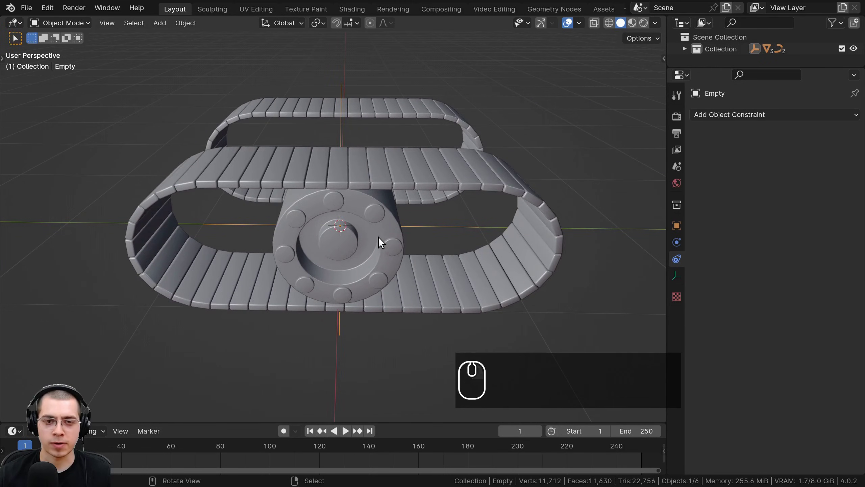
Step: Set the wheel constraint's Map To rotation Min for the X axis back to 180°
{"action": "left_click", "coordinate": [379, 237]}
{"action": "left_click_drag", "start_coordinate": [800, 417], "coordinate": [843, 417]}
Step: Try moving the central empty along the global Y axis to compare the wheel's spin with the track links up close
{"action": "left_click", "coordinate": [344, 137]}
{"action": "key", "text": "g"}
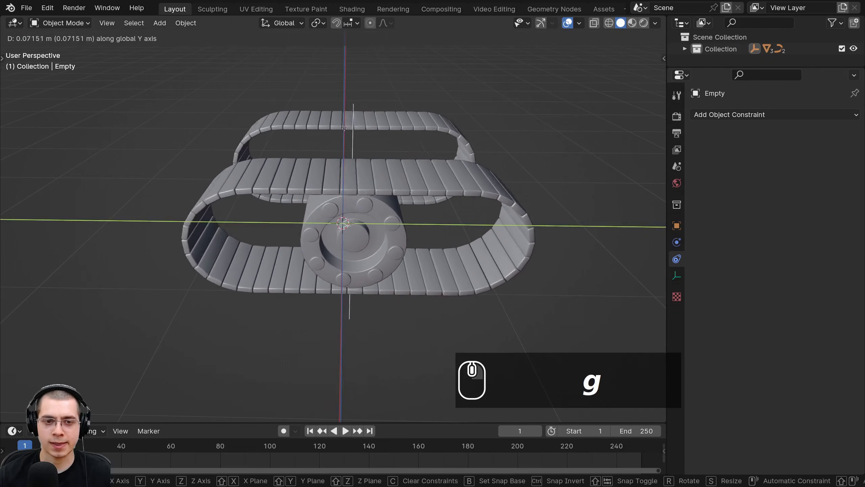
{"action": "key", "text": "g"}
{"action": "scroll", "coordinate": [359, 183], "scroll_direction": "up", "scroll_amount": 5}
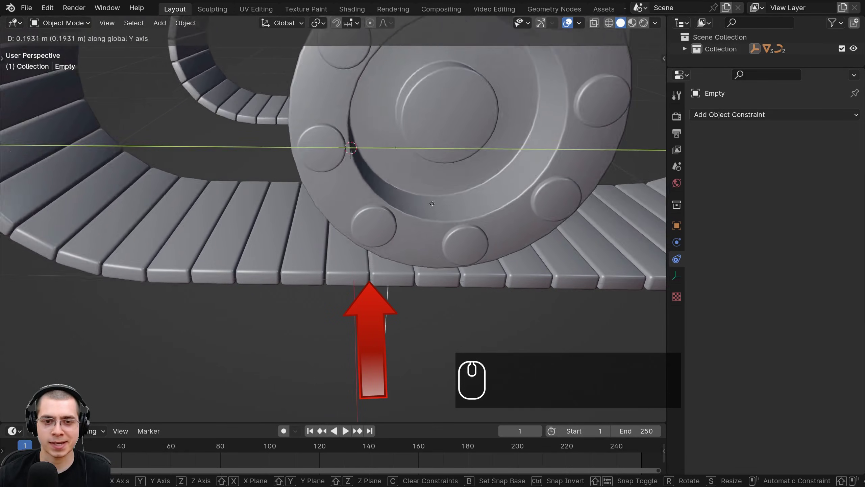
{"action": "right_click", "coordinate": [331, 228]}
{"action": "scroll", "coordinate": [327, 234], "scroll_direction": "down", "scroll_amount": 5}
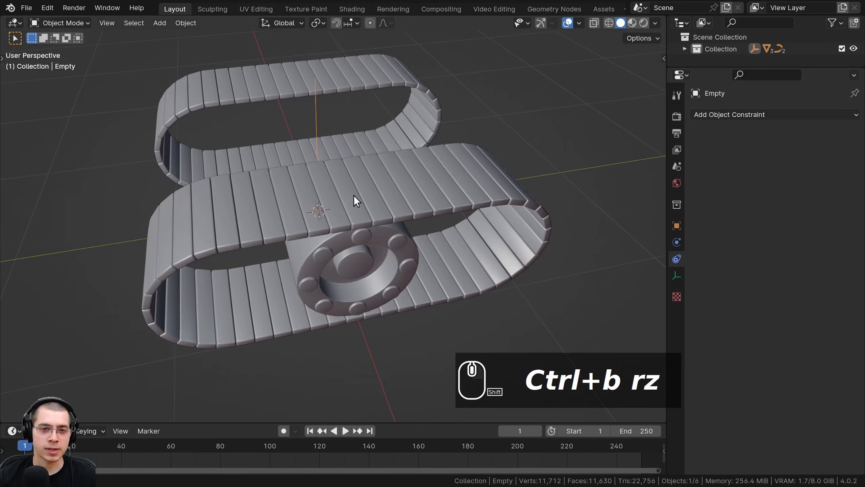
Step: Try rotating the central empty about the global Z axis to test whether the wheel spins when the tracks turn
{"action": "middle_click_drag", "start_coordinate": [353, 195], "coordinate": [489, 191]}
{"action": "key", "text": "r"}
{"action": "key", "text": "z"}
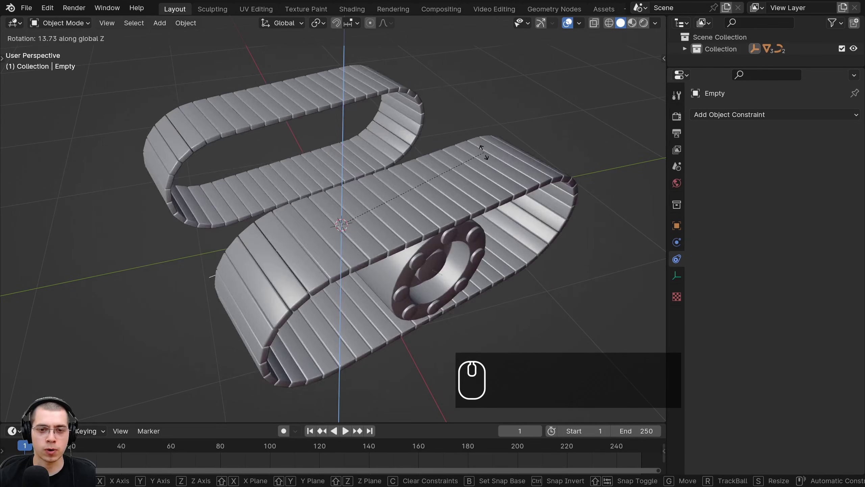
{"action": "right_click", "coordinate": [483, 241]}
{"action": "middle_click_drag", "start_coordinate": [421, 256], "coordinate": [468, 247], "text": "shift"}
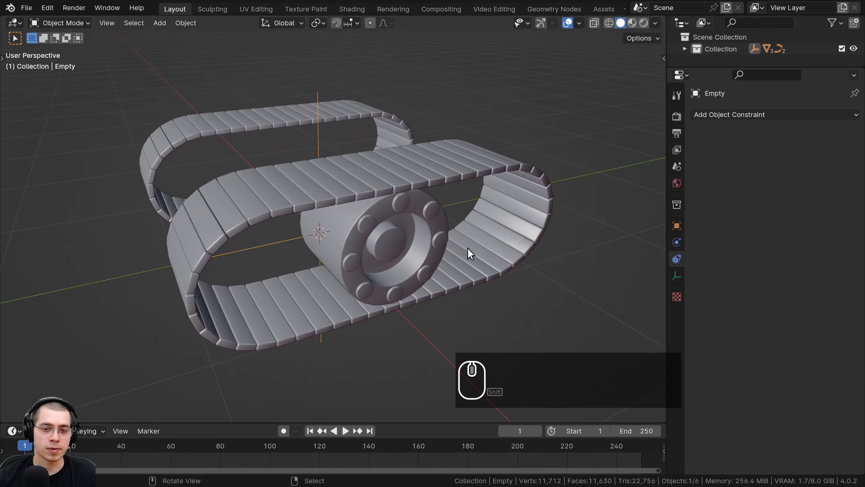
{"action": "key", "text": "r"}
{"action": "key", "text": "z"}
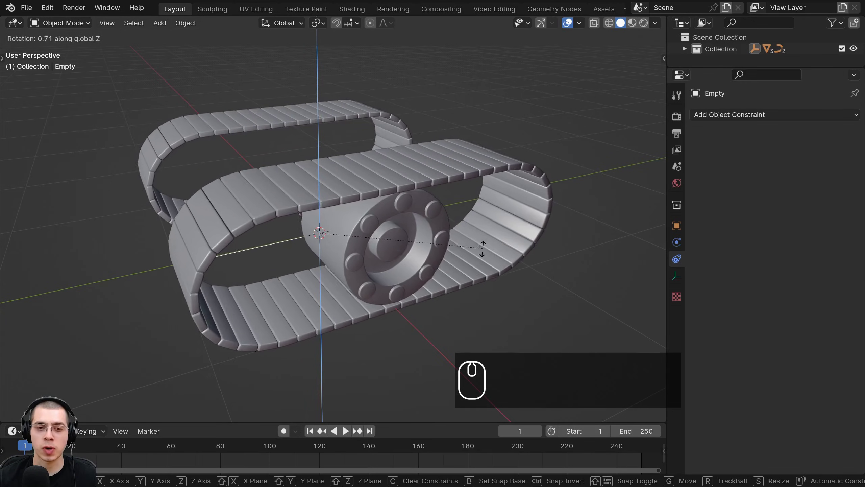
{"action": "right_click", "coordinate": [480, 249]}
Step: Add a driver to the wheel's X rotation
{"action": "middle_click_drag", "start_coordinate": [479, 249], "coordinate": [493, 244]}
{"action": "key", "text": "n"}
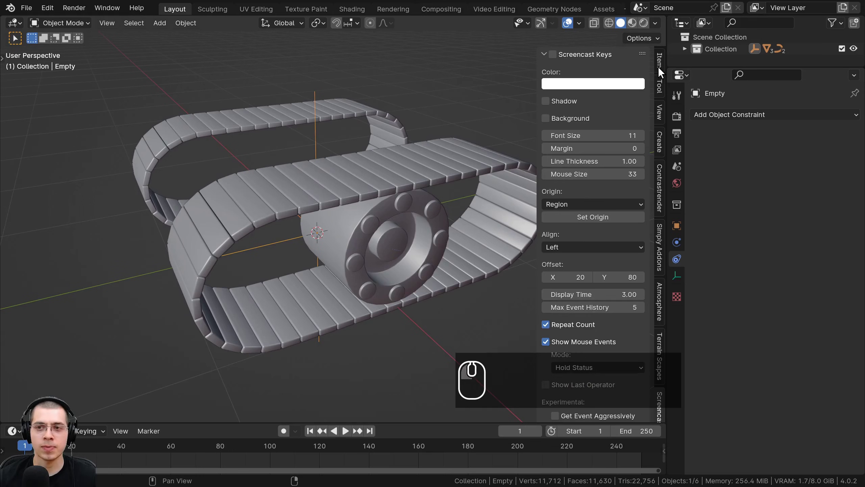
{"action": "left_click", "coordinate": [658, 65]}
{"action": "middle_click_drag", "start_coordinate": [392, 235], "coordinate": [374, 211], "text": "shift"}
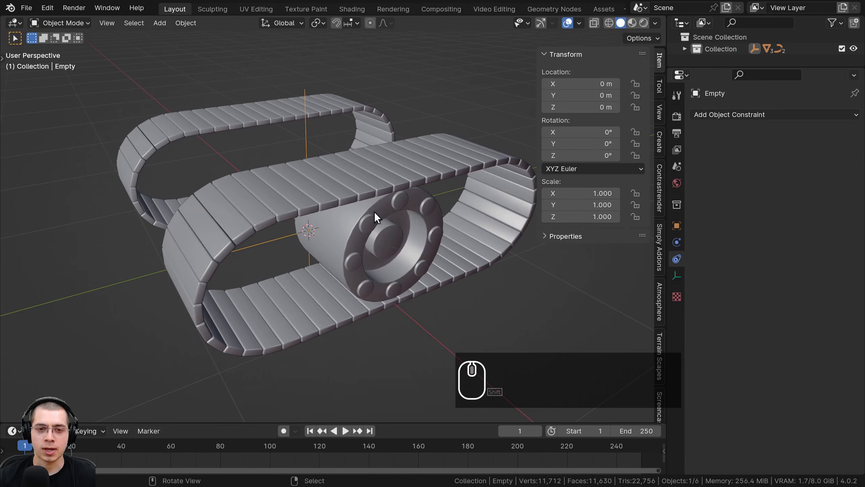
{"action": "left_click", "coordinate": [374, 211]}
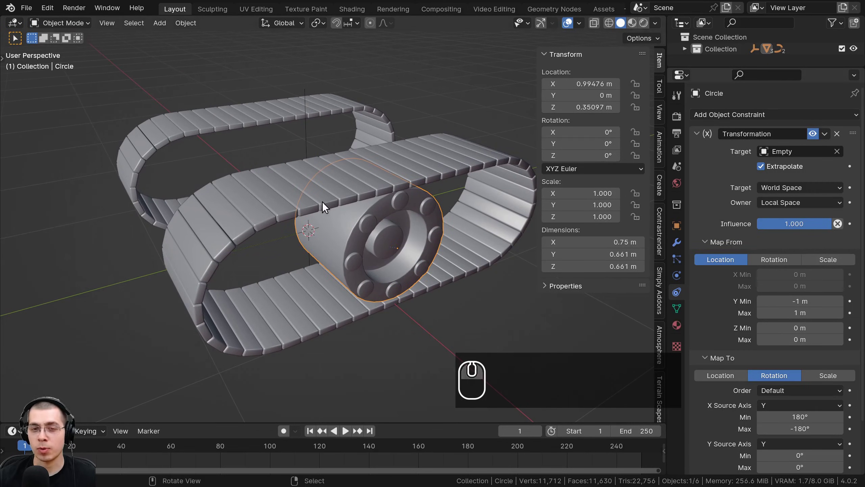
{"action": "right_click", "coordinate": [594, 132]}
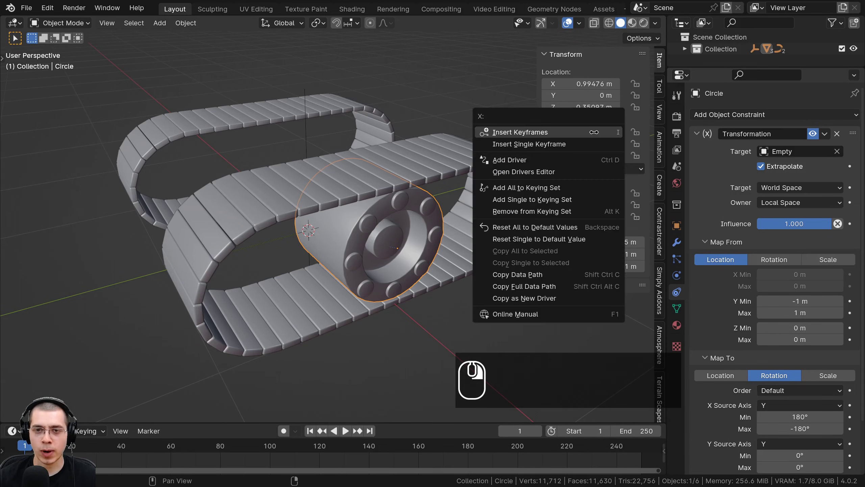
{"action": "left_click", "coordinate": [508, 161]}
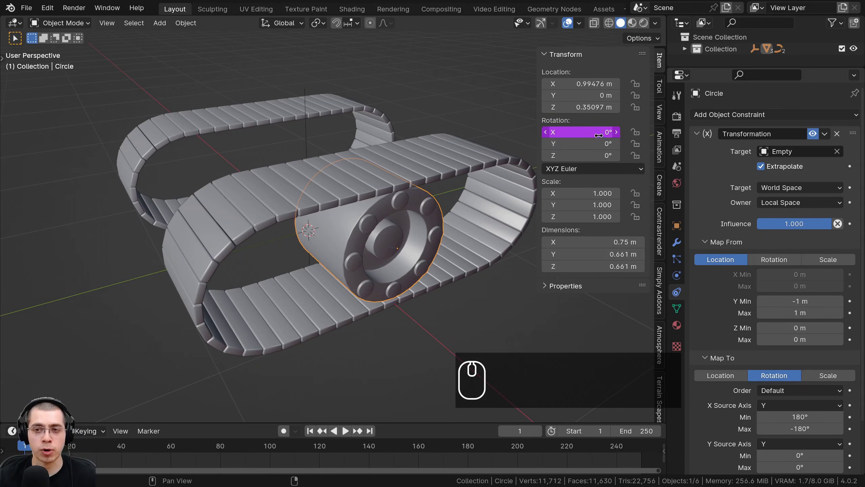
Step: Edit the wheel's X rotation driver and pick the central empty as its variable's object
{"action": "right_click", "coordinate": [577, 133]}
{"action": "left_click", "coordinate": [516, 167]}
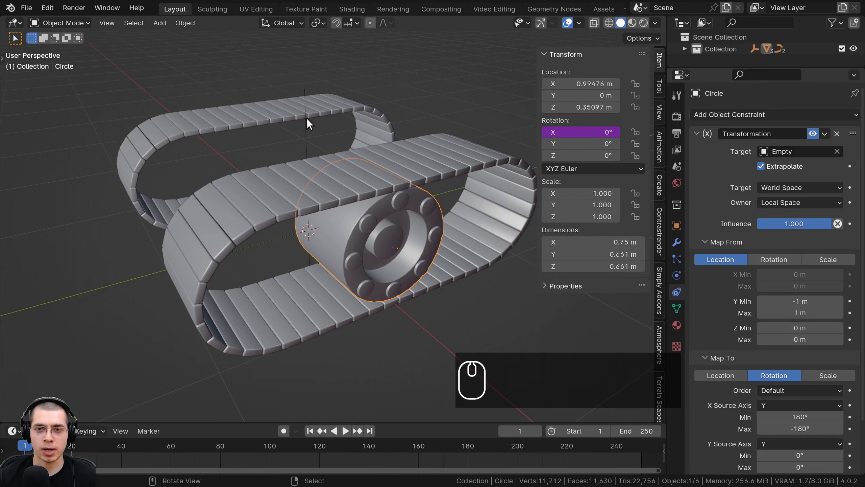
{"action": "right_click", "coordinate": [564, 131]}
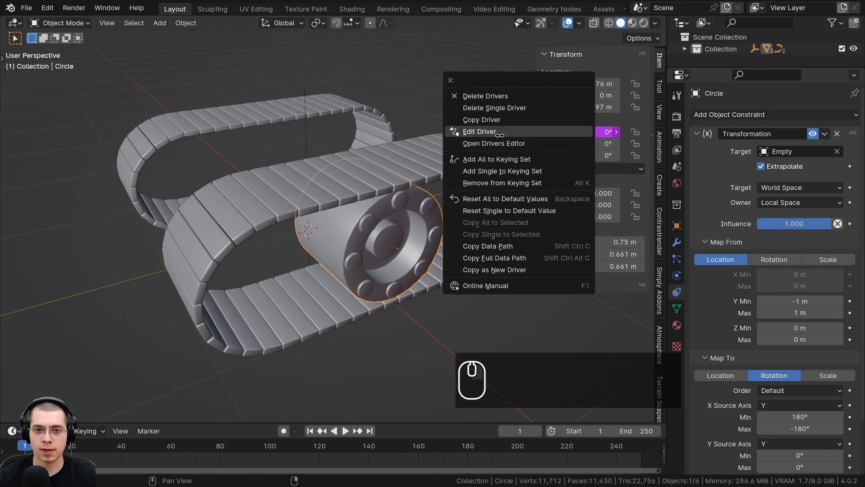
{"action": "left_click", "coordinate": [564, 133]}
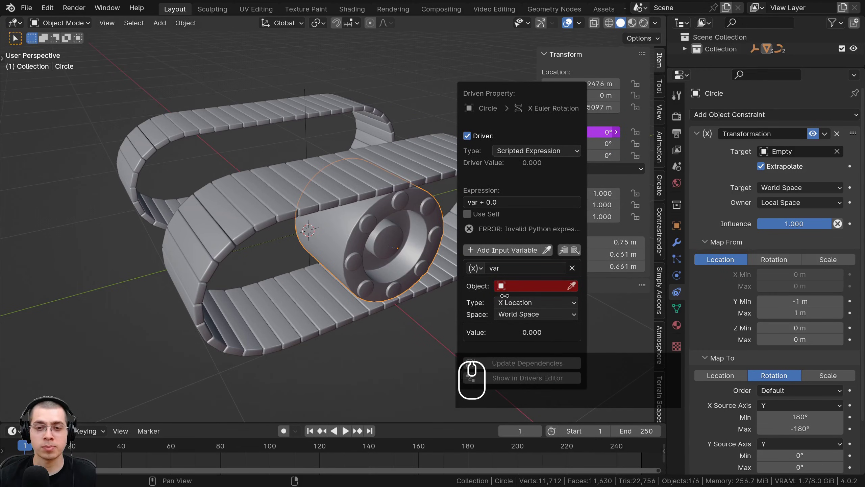
{"action": "left_click", "coordinate": [572, 285]}
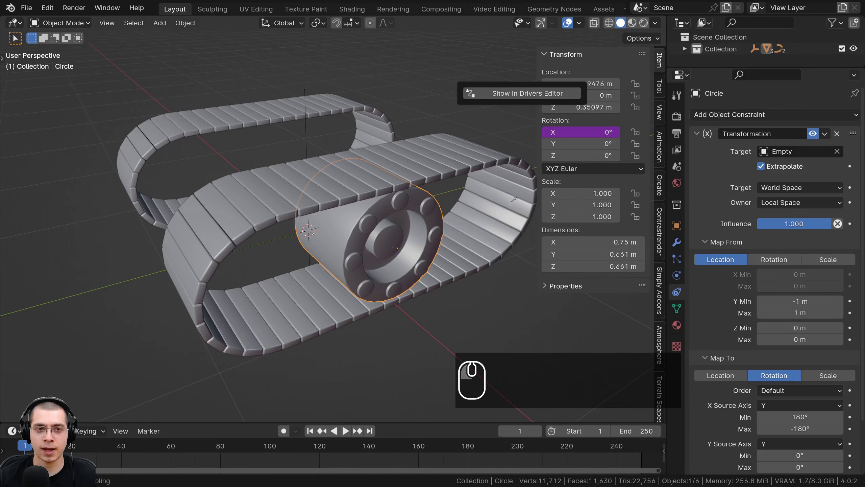
{"action": "left_click", "coordinate": [309, 130]}
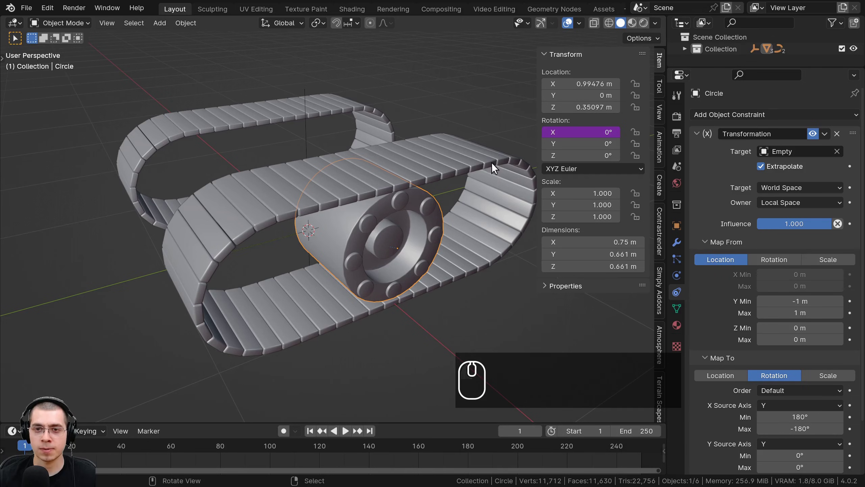
Step: Set the driver variable's transform type to Z Rotation
{"action": "right_click", "coordinate": [576, 132]}
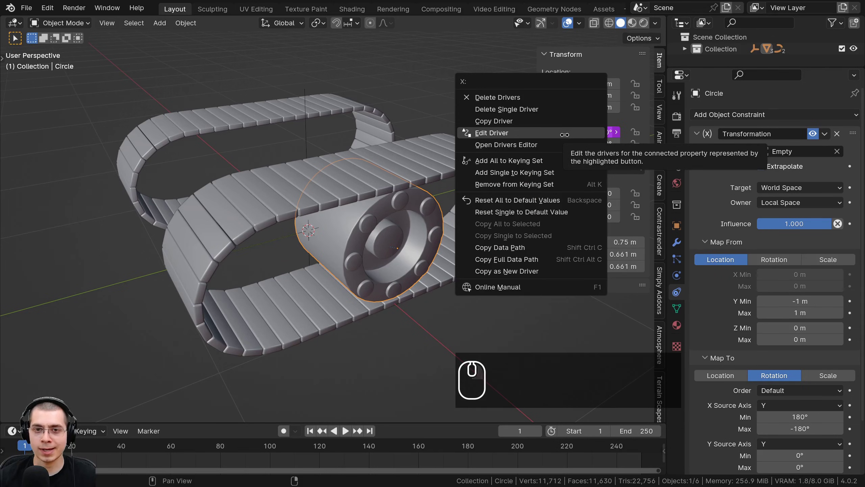
{"action": "left_click", "coordinate": [513, 134]}
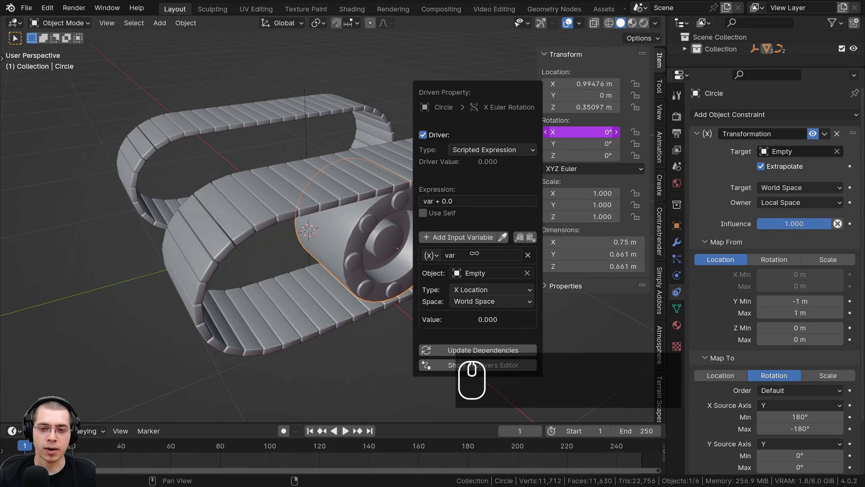
{"action": "left_click", "coordinate": [465, 290]}
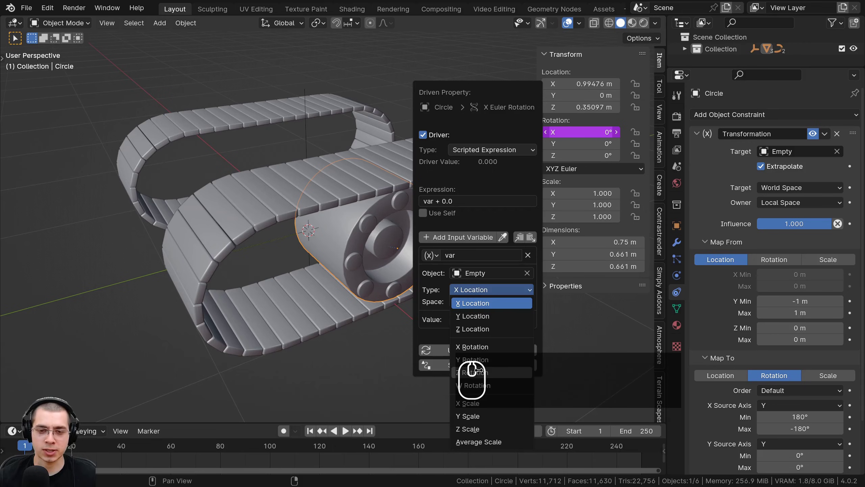
{"action": "left_click", "coordinate": [472, 372]}
{"action": "middle_click_drag", "start_coordinate": [391, 272], "coordinate": [426, 252]}
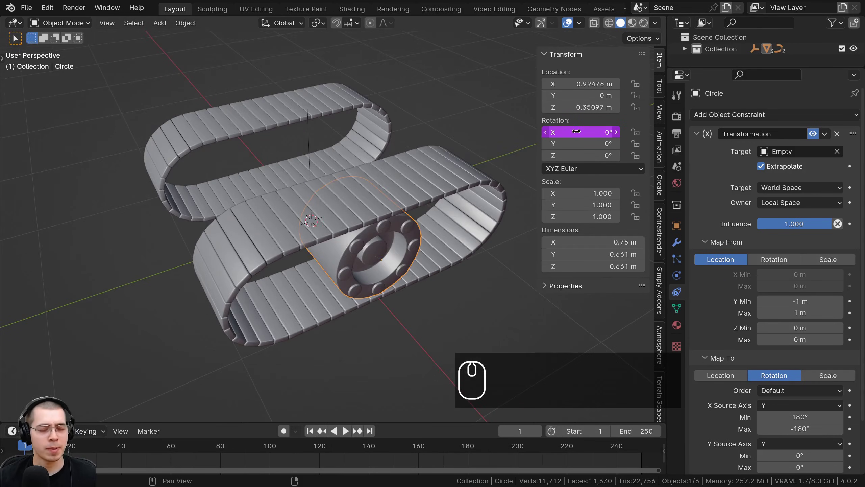
{"action": "right_click", "coordinate": [577, 131]}
{"action": "left_click", "coordinate": [576, 131]}
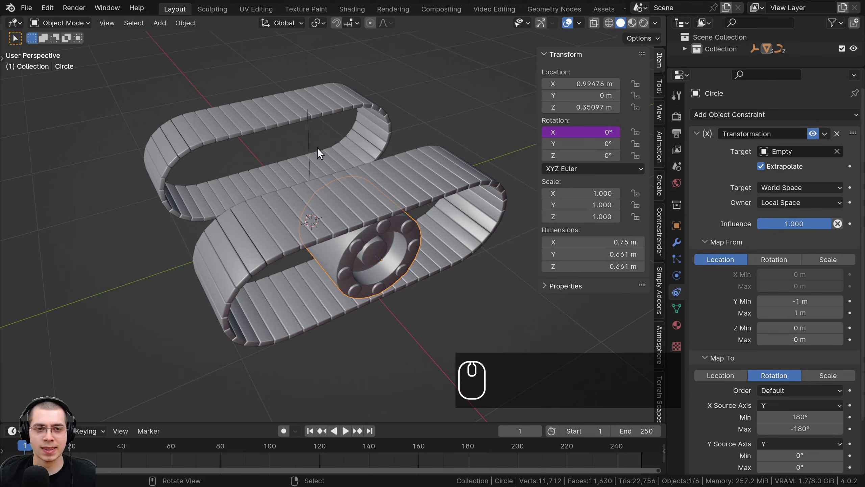
Step: Try rotating the central empty about the global Z axis to test the wheel's new rotation driver
{"action": "left_click", "coordinate": [313, 151]}
{"action": "key", "text": "r"}
{"action": "key", "text": "z"}
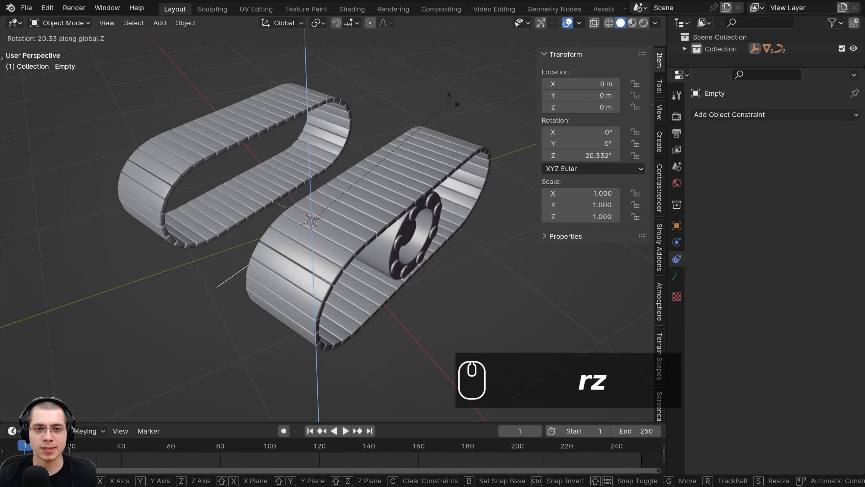
{"action": "right_click", "coordinate": [368, 238]}
{"action": "middle_click_drag", "start_coordinate": [368, 239], "coordinate": [356, 182]}
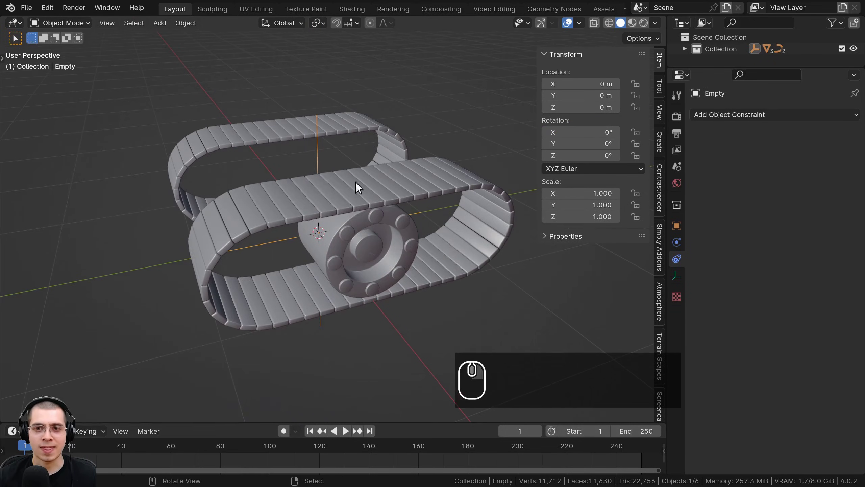
Step: Select the wheel and examine it from the side for the direction of its driven X rotation
{"action": "left_click", "coordinate": [391, 233]}
{"action": "middle_click_drag", "start_coordinate": [391, 233], "coordinate": [329, 225]}
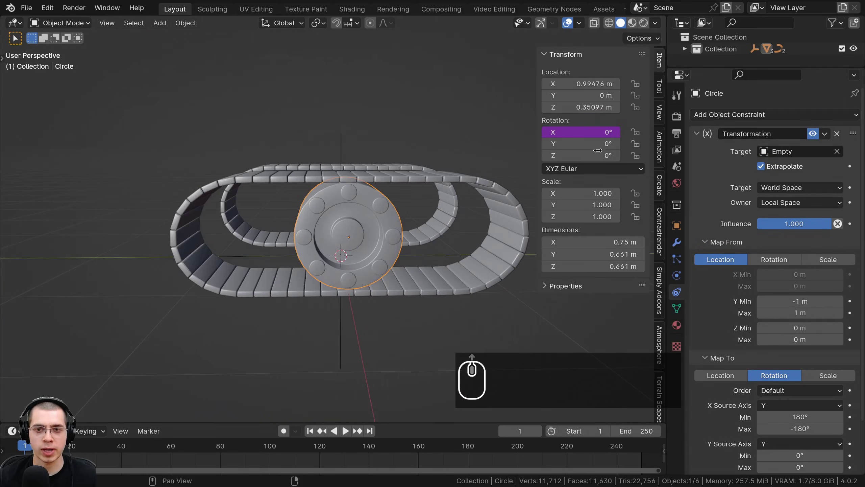
{"action": "scroll", "coordinate": [371, 119], "scroll_direction": "up", "scroll_amount": 2}
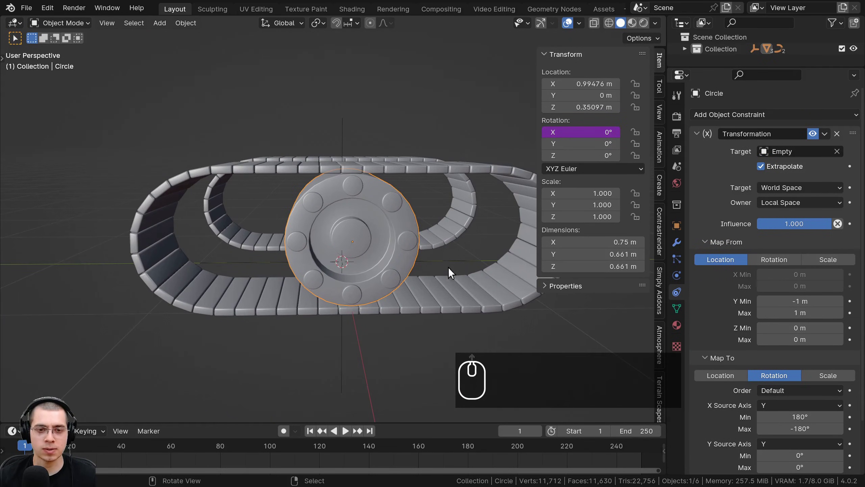
{"action": "middle_click_drag", "start_coordinate": [266, 177], "coordinate": [326, 162]}
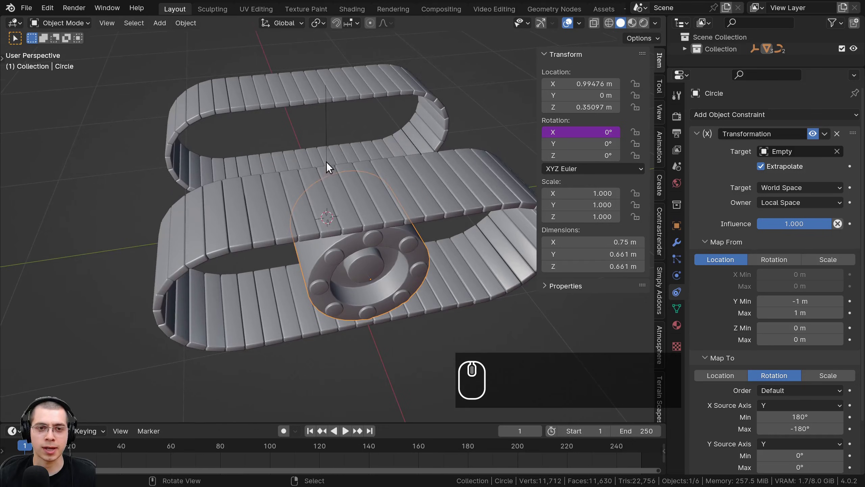
Step: Try rotating the central empty repeatedly about the global Z axis, up to about 40°, to compare the driven wheel's spin with the tracks
{"action": "left_click", "coordinate": [325, 126]}
{"action": "scroll", "coordinate": [381, 255], "scroll_direction": "down", "scroll_amount": 4}
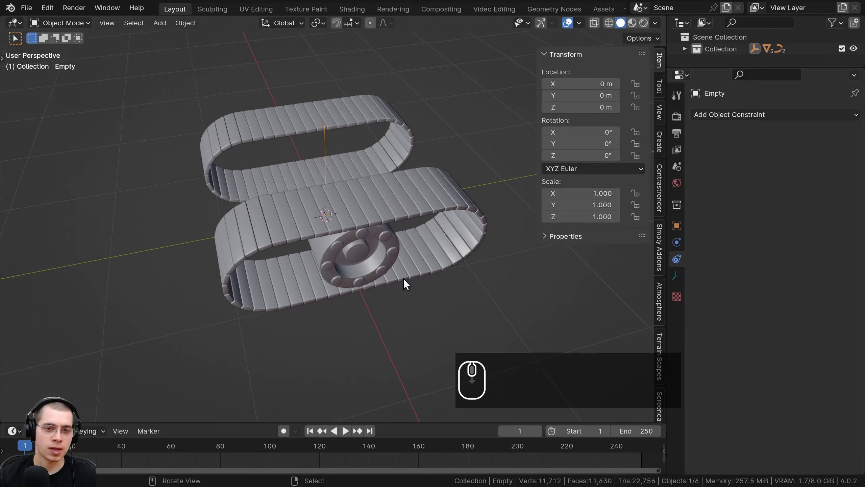
{"action": "key", "text": "r"}
{"action": "key", "text": "z"}
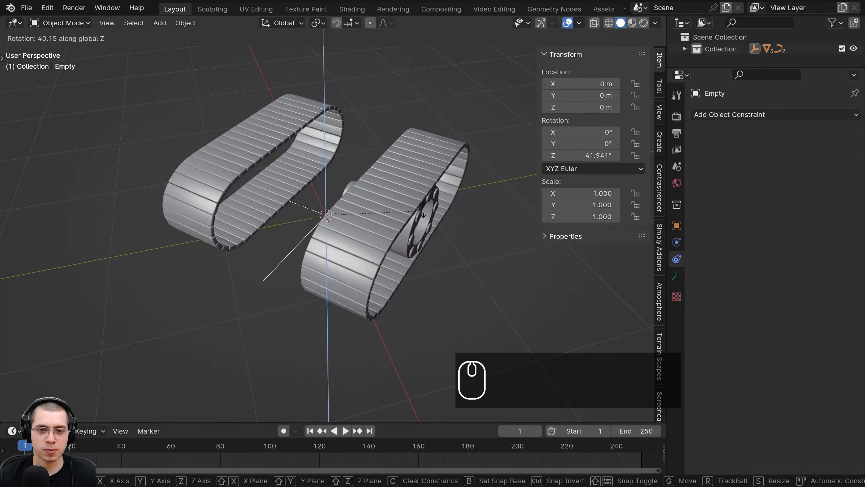
{"action": "right_click", "coordinate": [392, 248]}
{"action": "middle_click_drag", "start_coordinate": [369, 227], "coordinate": [330, 217]}
{"action": "scroll", "coordinate": [330, 217], "scroll_direction": "up", "scroll_amount": 3}
{"action": "middle_click_drag", "start_coordinate": [482, 193], "coordinate": [459, 193]}
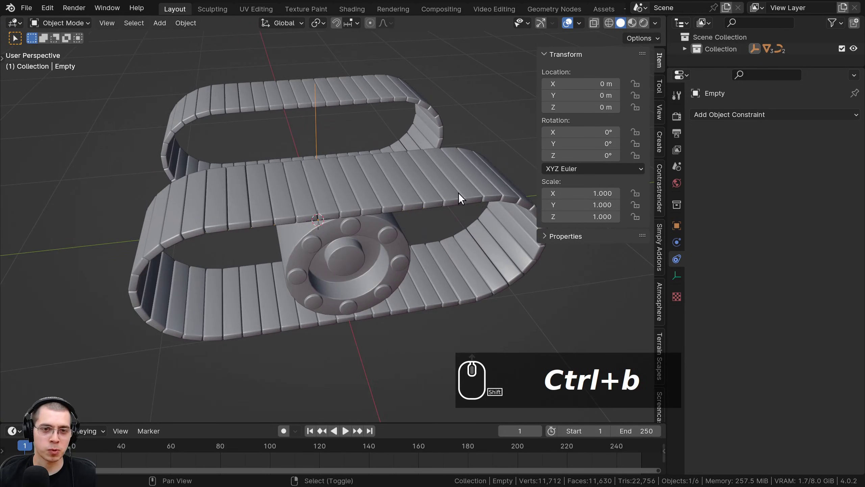
{"action": "key", "text": "r"}
{"action": "key", "text": "z"}
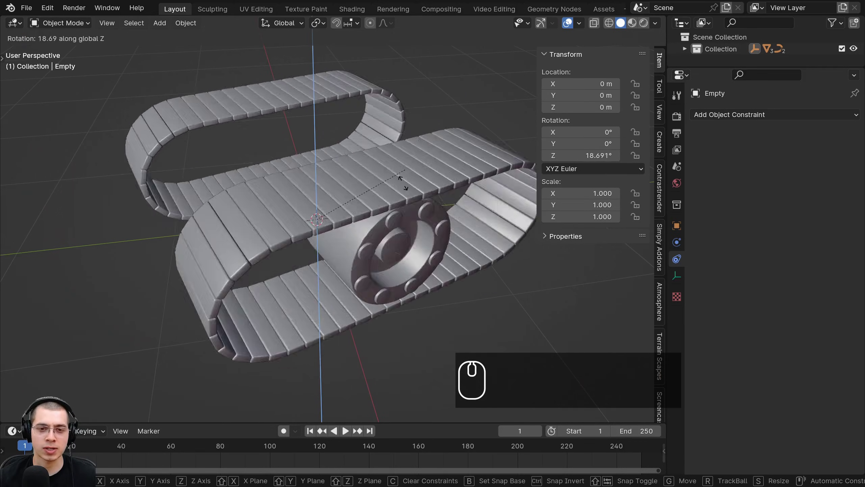
{"action": "right_click", "coordinate": [370, 263]}
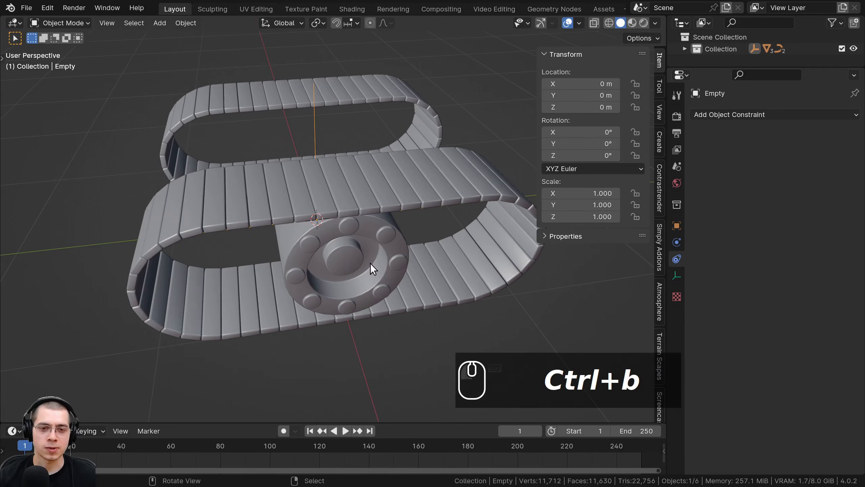
Step: Open the wheel's X rotation driver in the Drivers Editor and place that window beside the main window
{"action": "left_click", "coordinate": [371, 260]}
{"action": "middle_click_drag", "start_coordinate": [371, 259], "coordinate": [340, 218]}
{"action": "right_click", "coordinate": [573, 132]}
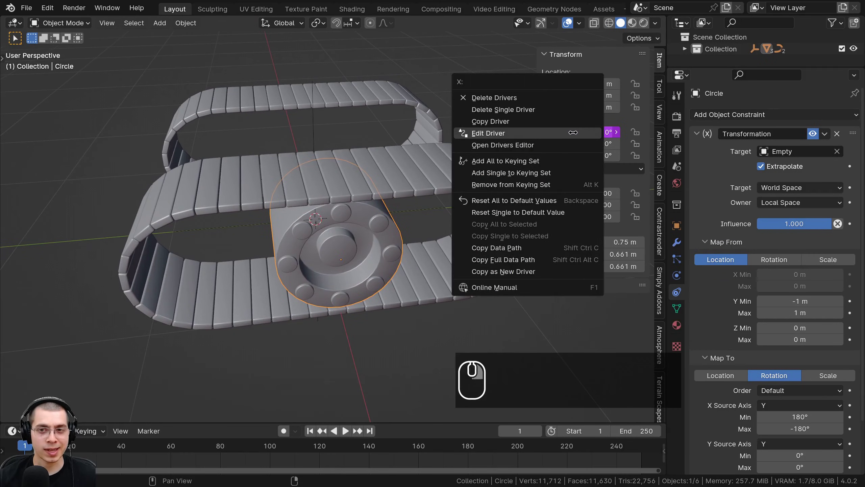
{"action": "left_click", "coordinate": [514, 136]}
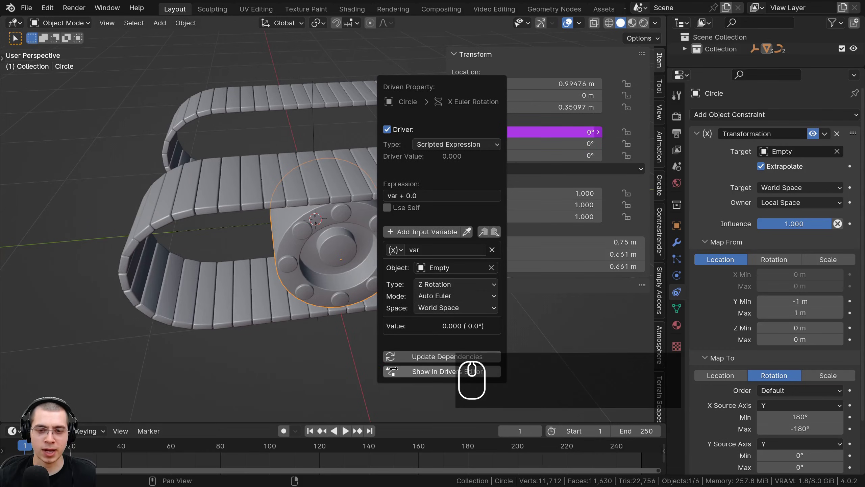
{"action": "left_click", "coordinate": [425, 371]}
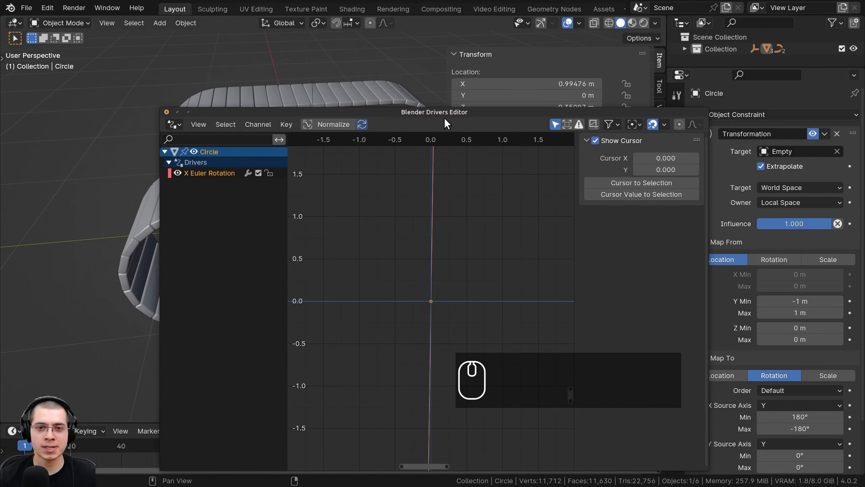
{"action": "left_click_drag", "start_coordinate": [445, 119], "coordinate": [399, 78]}
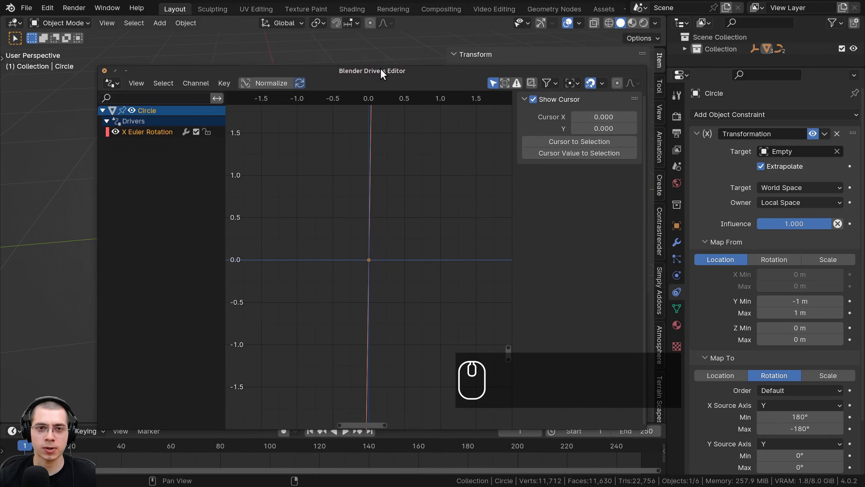
{"action": "left_click_drag", "start_coordinate": [329, 73], "coordinate": [864, 111]}
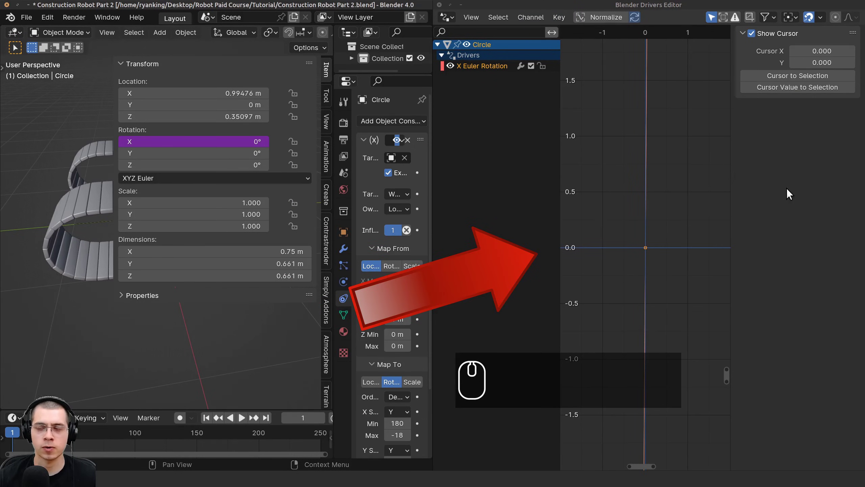
Step: Frame the driver curve in the graph, hide the 3D view's sidebar and bring the wheel into close view
{"action": "scroll", "coordinate": [654, 71], "scroll_direction": "down", "scroll_amount": 6}
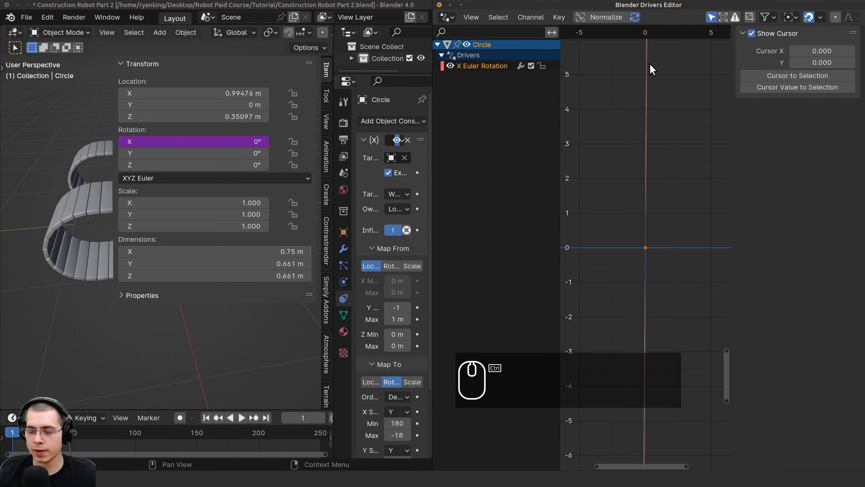
{"action": "middle_click_drag", "start_coordinate": [657, 68], "coordinate": [695, 97], "text": "ctrl"}
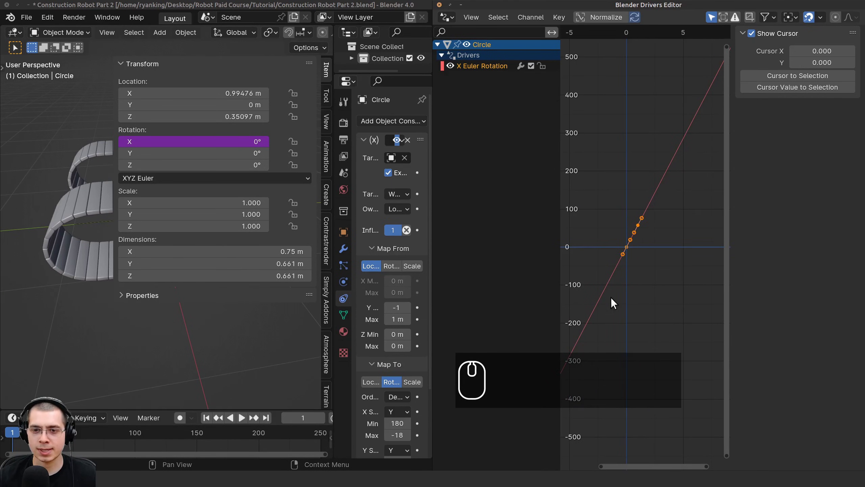
{"action": "middle_click_drag", "start_coordinate": [633, 267], "coordinate": [638, 260]}
{"action": "key", "text": "n"}
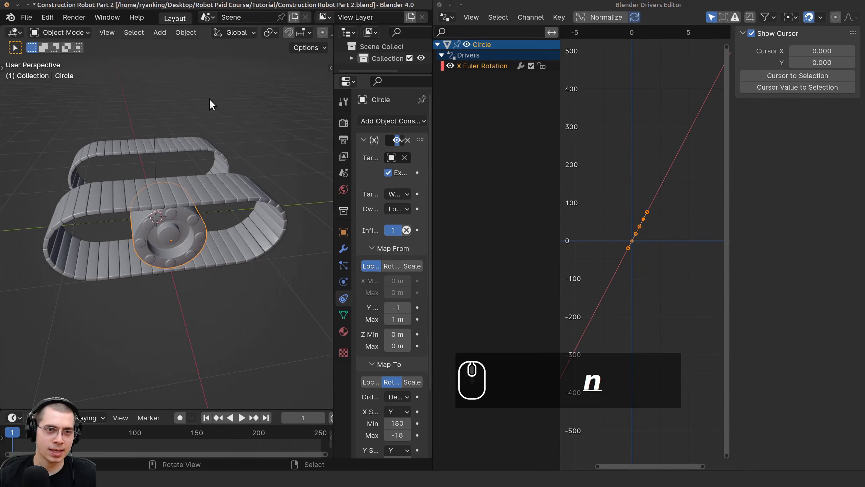
{"action": "scroll", "coordinate": [240, 196], "scroll_direction": "up", "scroll_amount": 4}
{"action": "middle_click_drag", "start_coordinate": [239, 198], "coordinate": [225, 171], "text": "shift"}
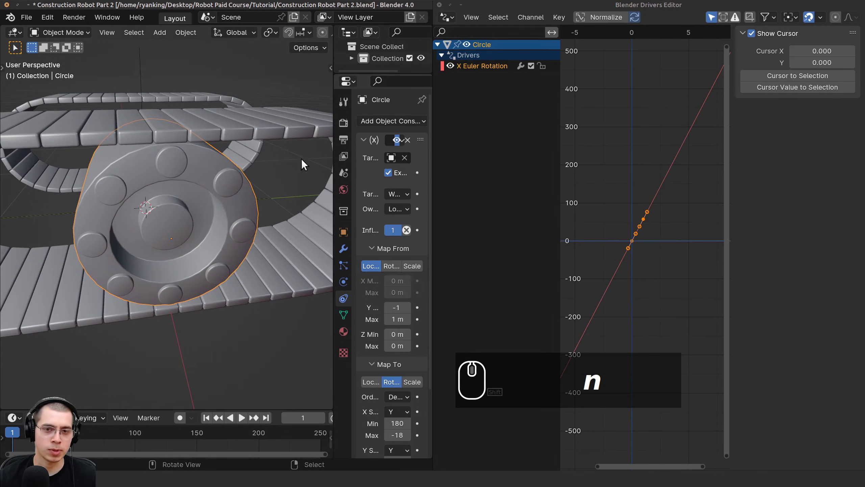
Step: Rotate the wheel's driver curve by about -46° so that it slopes downward
{"action": "scroll", "coordinate": [678, 136], "scroll_direction": "down", "scroll_amount": 2}
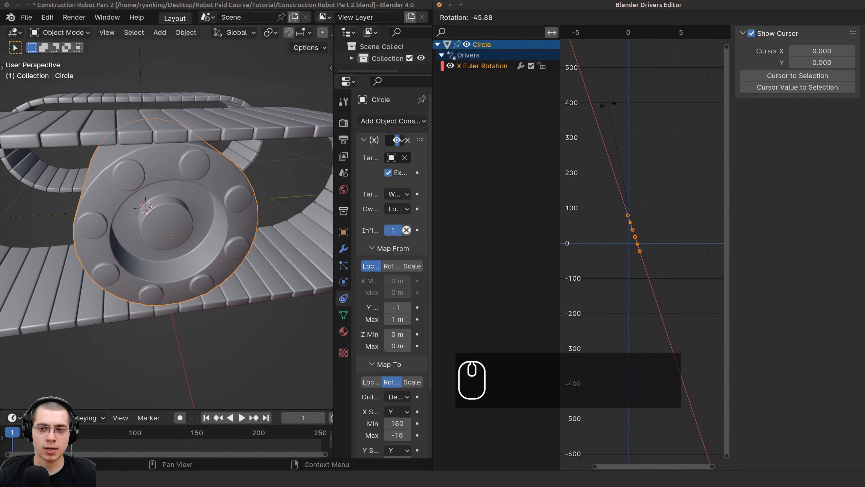
{"action": "left_click", "coordinate": [616, 107]}
{"action": "scroll", "coordinate": [132, 200], "scroll_direction": "down", "scroll_amount": 2}
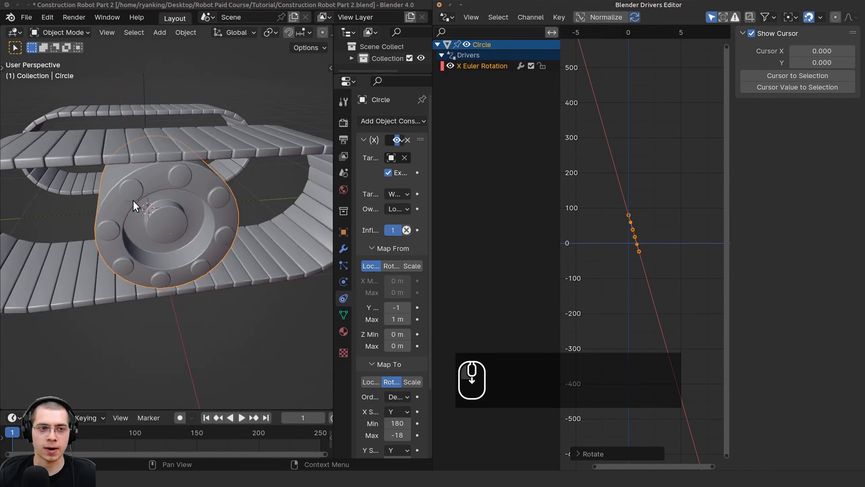
Step: Try rotating the central empty about -20° around the global Z axis to test the wheel's reversed driver curve
{"action": "scroll", "coordinate": [133, 200], "scroll_direction": "down", "scroll_amount": 2}
{"action": "left_click", "coordinate": [151, 134]}
{"action": "middle_click_drag", "start_coordinate": [150, 134], "coordinate": [227, 232]}
{"action": "key", "text": "r"}
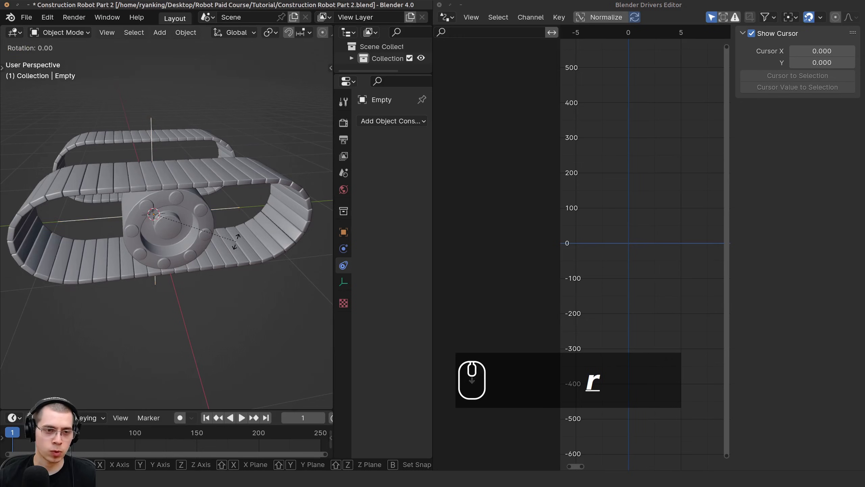
{"action": "key", "text": "z"}
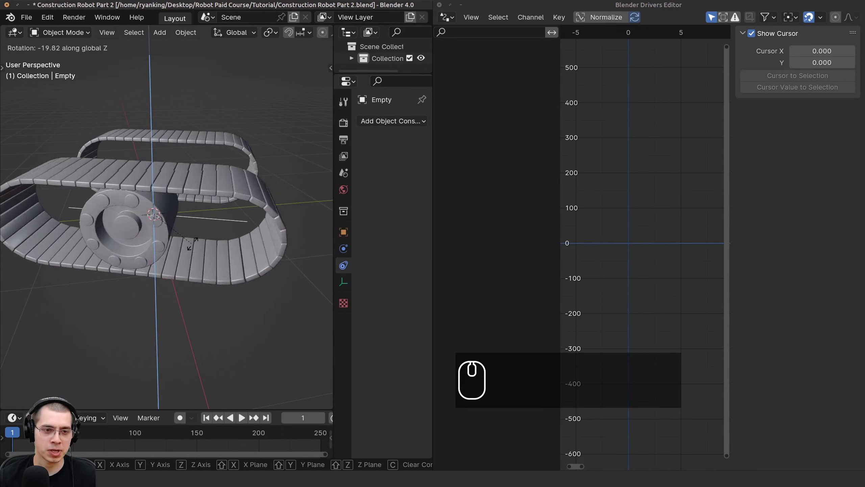
{"action": "left_click", "coordinate": [199, 227]}
Step: Rotate the wheel's driver curve to a gentler downward slope and test it by rotating the empty about global Z
{"action": "left_click", "coordinate": [200, 227]}
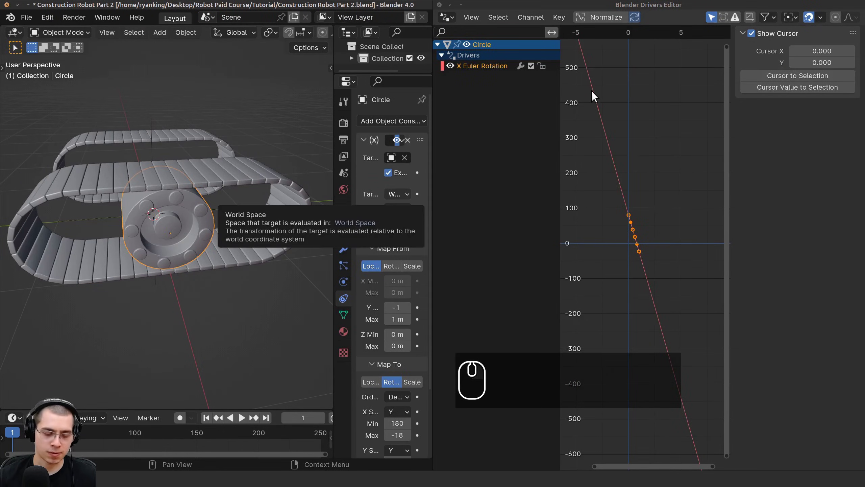
{"action": "key", "text": "r"}
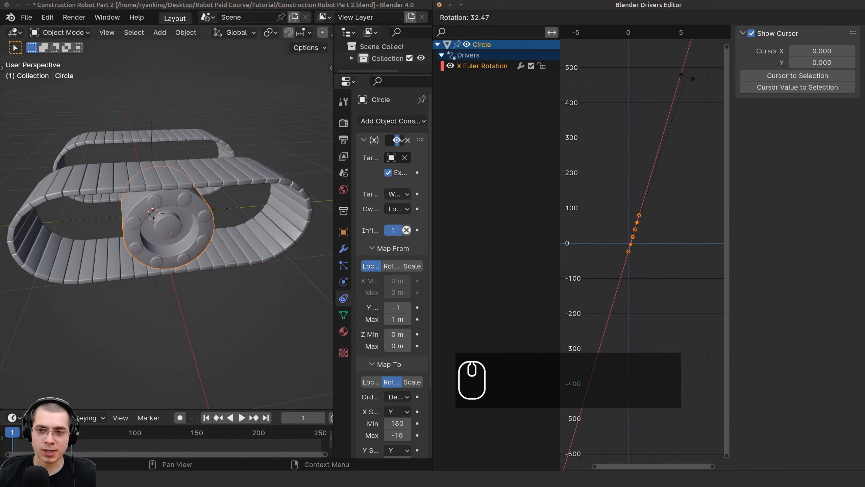
{"action": "left_click", "coordinate": [592, 74]}
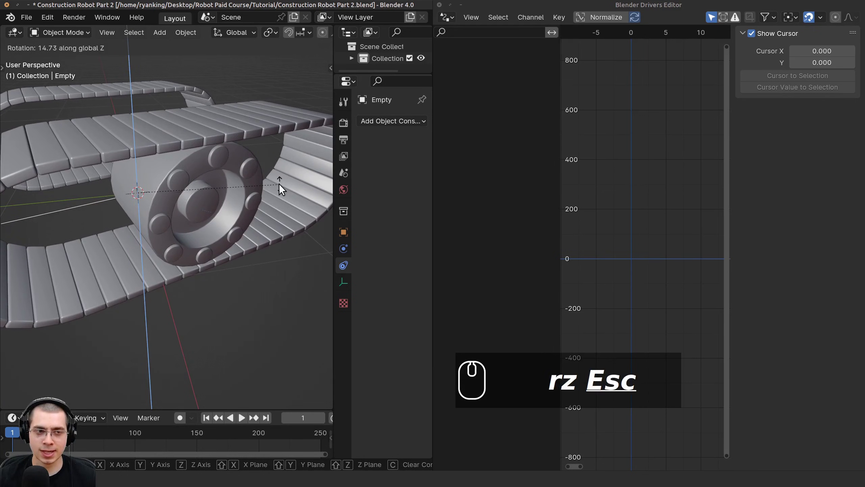
{"action": "key", "text": "Escape"}
Step: Select the wheel and rotate its driver curve by about 13° to a steeper downward slope
{"action": "left_click", "coordinate": [172, 177]}
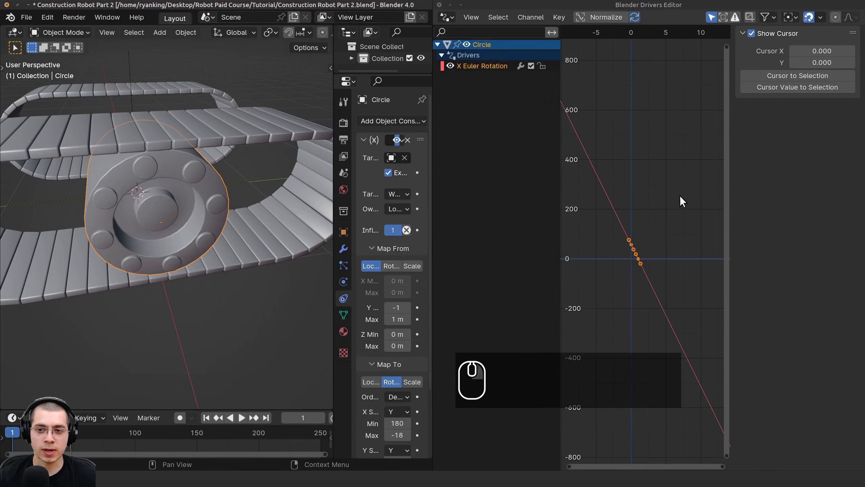
{"action": "middle_click_drag", "start_coordinate": [658, 102], "coordinate": [669, 100]}
{"action": "key", "text": "r"}
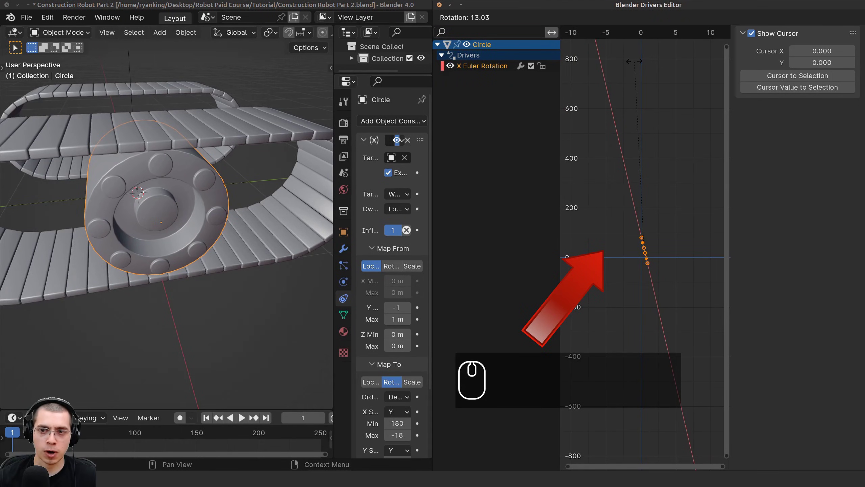
{"action": "left_click", "coordinate": [635, 61]}
Step: Try rotating the central empty about the global Z axis to compare the wheel's faster spin with the tracks
{"action": "left_click", "coordinate": [138, 192]}
{"action": "key", "text": "r"}
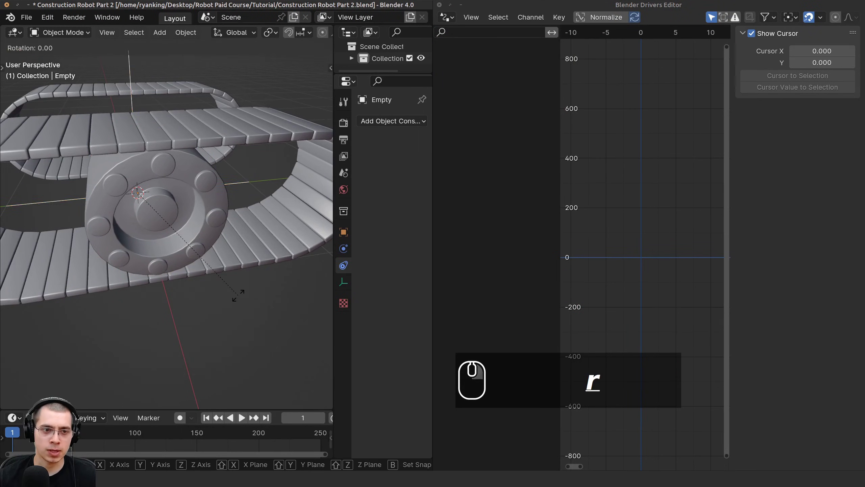
{"action": "key", "text": "z"}
{"action": "right_click", "coordinate": [215, 221]}
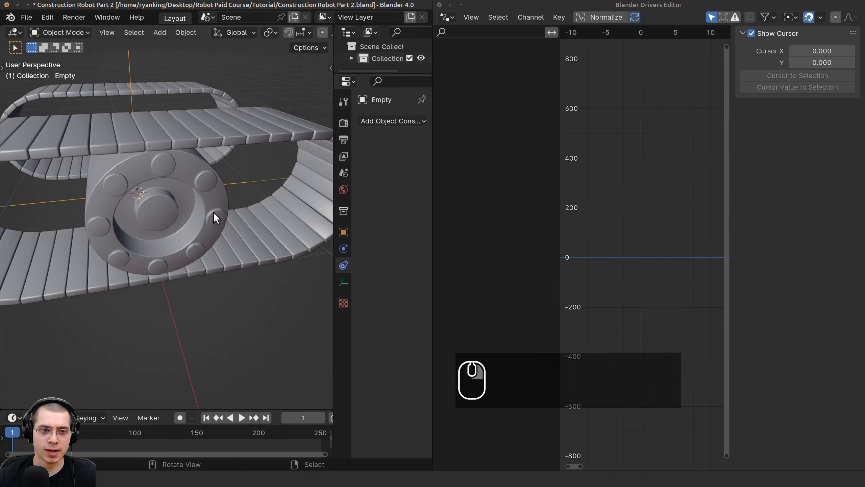
Step: Rotate the wheel's driver curve further until it is nearly vertical
{"action": "left_click", "coordinate": [213, 214]}
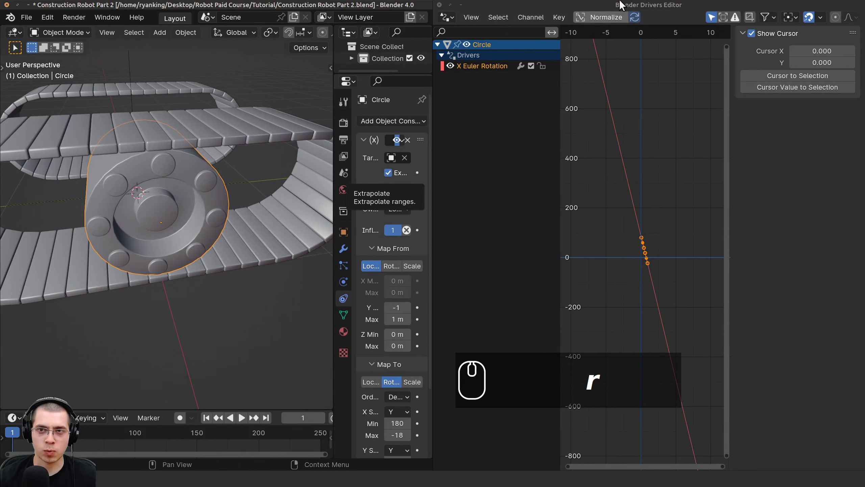
{"action": "key", "text": "r"}
{"action": "left_click", "coordinate": [152, 134]}
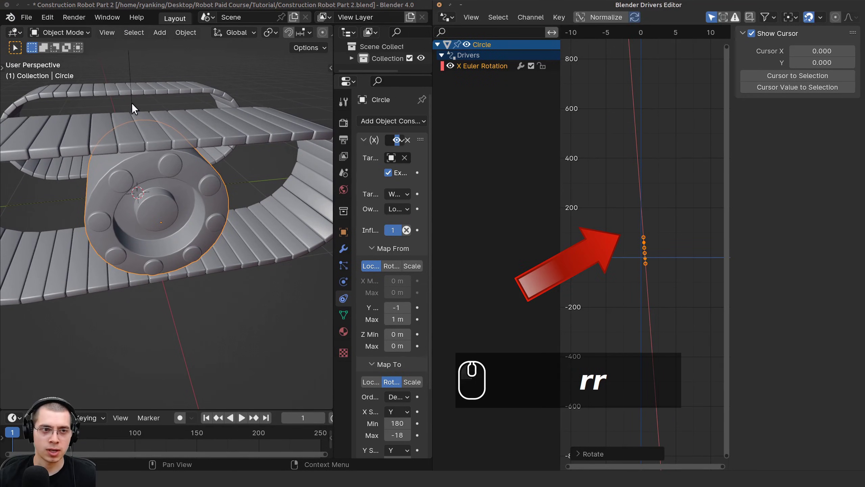
Step: Test the nearly vertical driver curve by rotating the empty about global Z, and undo that last curve rotation
{"action": "left_click", "coordinate": [138, 193]}
{"action": "key", "text": "r"}
{"action": "key", "text": "z"}
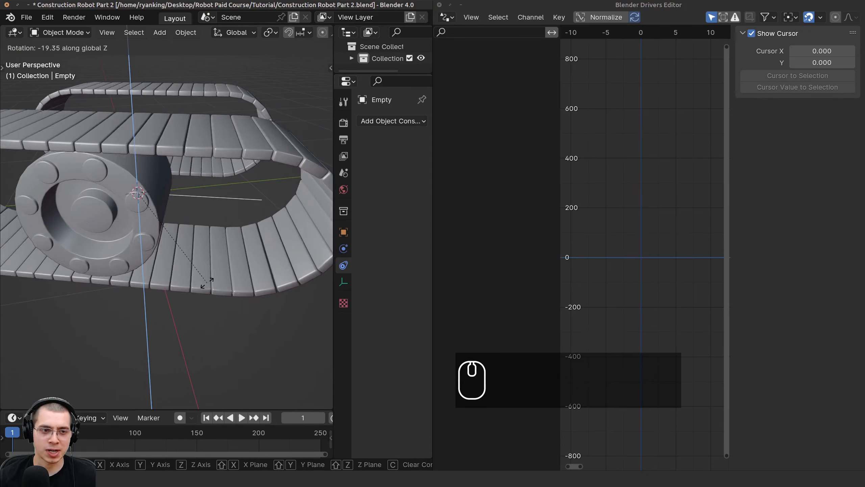
{"action": "right_click", "coordinate": [255, 234]}
{"action": "key", "text": "ctrl+z"}
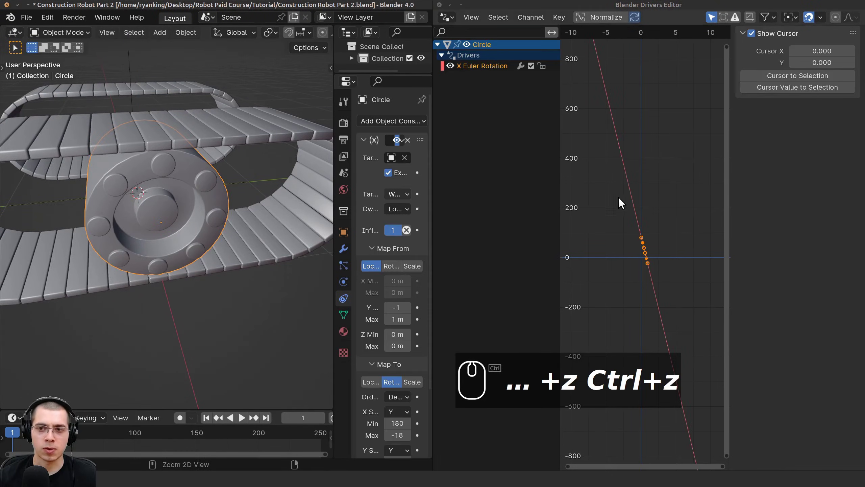
Step: Try rotating the wheel's driver curve by about 6° and examine its slope in the graph more closely
{"action": "key", "text": "r"}
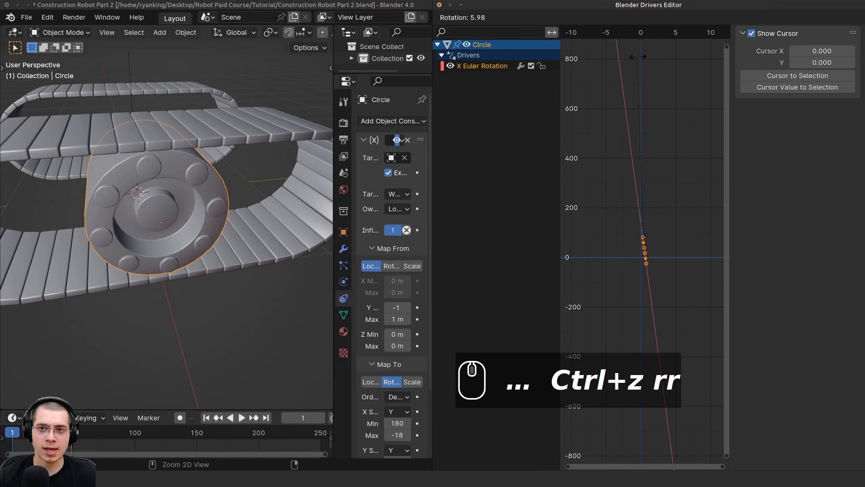
{"action": "right_click", "coordinate": [643, 181]}
{"action": "middle_click_drag", "start_coordinate": [649, 125], "coordinate": [573, 132], "text": "ctrl"}
{"action": "middle_click_drag", "start_coordinate": [622, 207], "coordinate": [638, 148], "text": "ctrl"}
Step: Test the adjusted driver in the main window by rotating the central empty about global Z, and save the file
{"action": "left_click", "coordinate": [138, 193]}
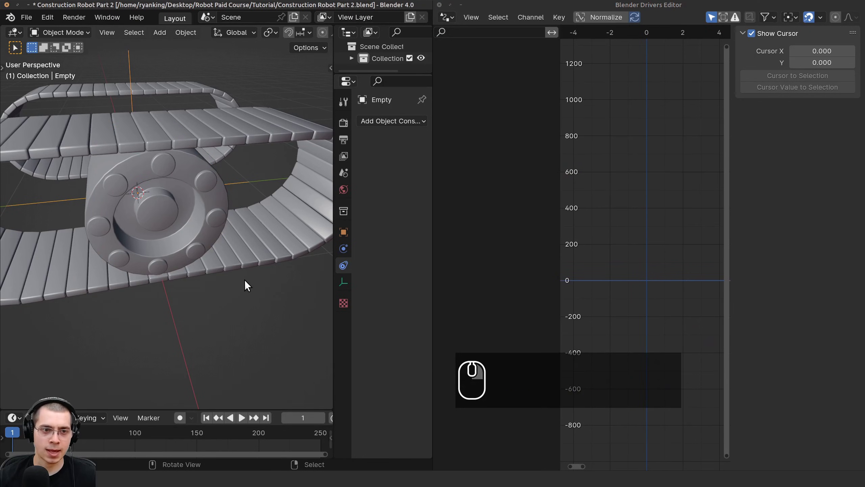
{"action": "key", "text": "r"}
{"action": "key", "text": "z"}
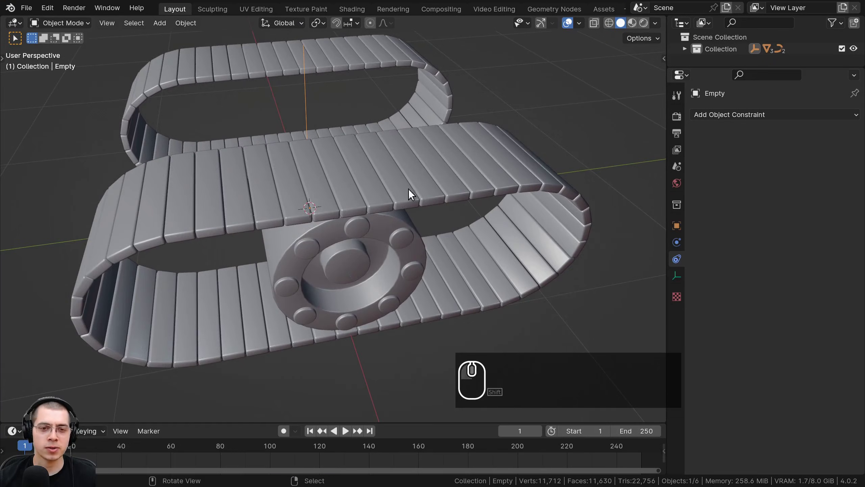
{"action": "scroll", "coordinate": [343, 190], "scroll_direction": "down", "scroll_amount": 3}
{"action": "middle_click_drag", "start_coordinate": [343, 189], "coordinate": [392, 153]}
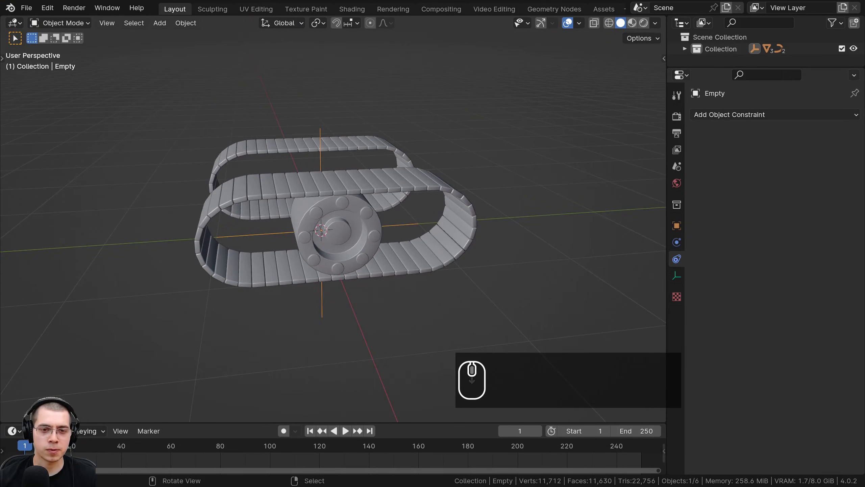
{"action": "key", "text": "r"}
{"action": "key", "text": "z"}
{"action": "key", "text": "r"}
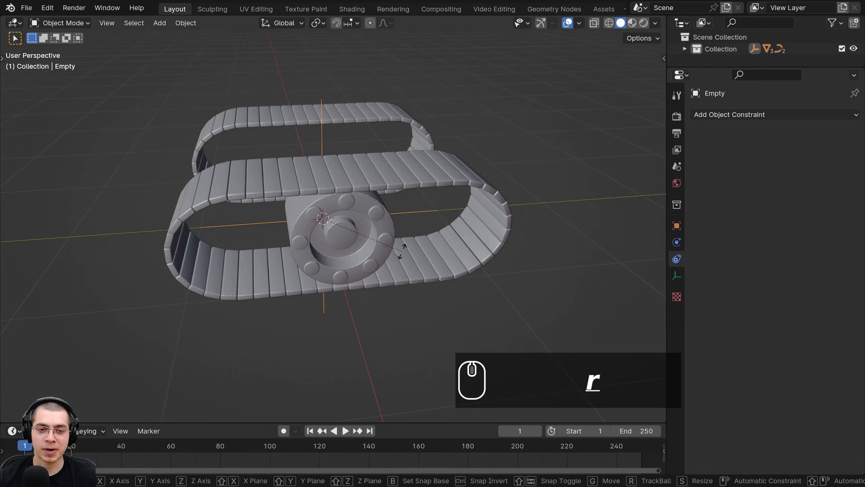
{"action": "key", "text": "z"}
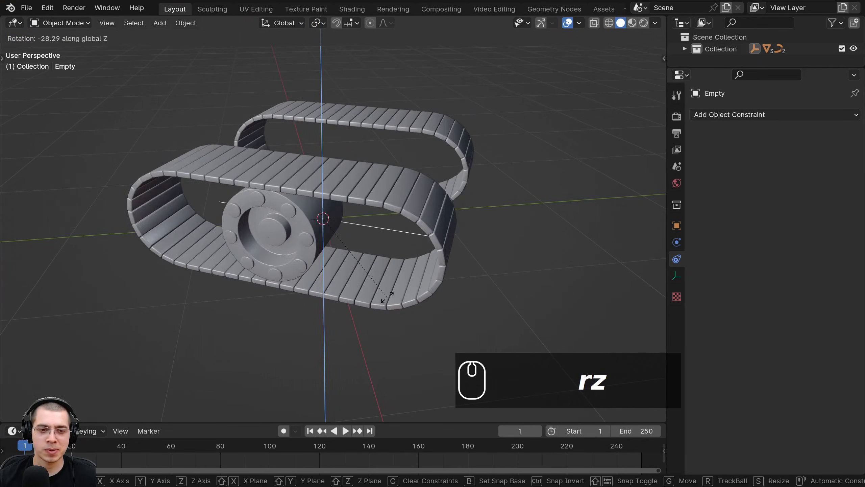
{"action": "right_click", "coordinate": [425, 263]}
{"action": "middle_click_drag", "start_coordinate": [425, 262], "coordinate": [307, 218]}
{"action": "key", "text": "ctrl+s"}
Step: Duplicate the wheel in the right side view and move the copy about -0.67 m along the global Y axis
{"action": "left_click", "coordinate": [361, 191]}
{"action": "scroll", "coordinate": [350, 180], "scroll_direction": "up", "scroll_amount": 1, "text": "shift"}
{"action": "key", "text": "KP_3"}
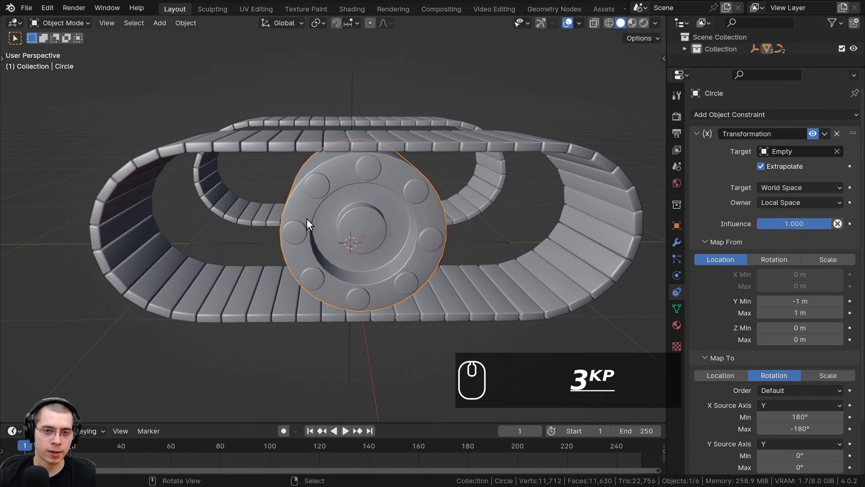
{"action": "scroll", "coordinate": [359, 218], "scroll_direction": "up", "scroll_amount": 3}
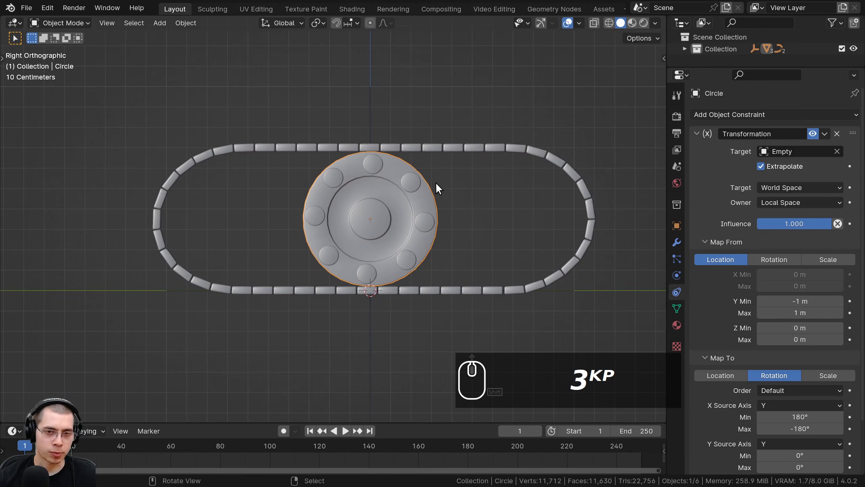
{"action": "key", "text": "shift+d"}
{"action": "key", "text": "y"}
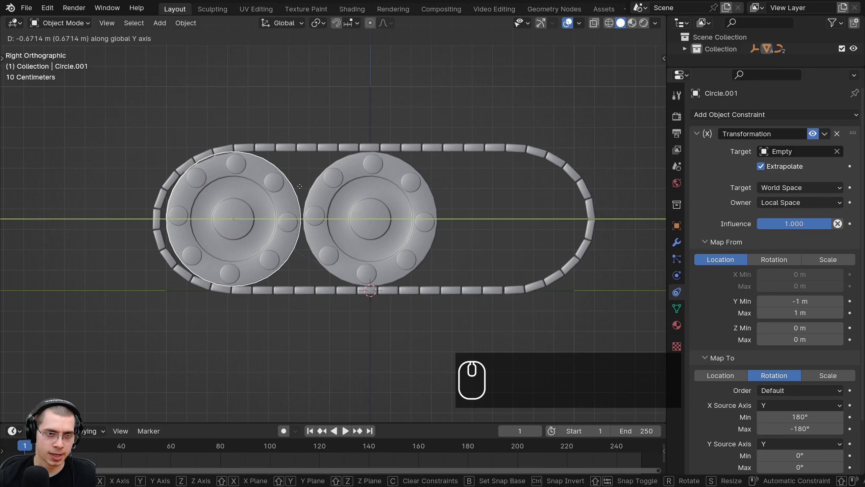
{"action": "left_click", "coordinate": [301, 187]}
Step: Duplicate the new wheel and move the copy about 1.36 m along global Y to the track's opposite end
{"action": "key", "text": "shift+d"}
{"action": "key", "text": "y"}
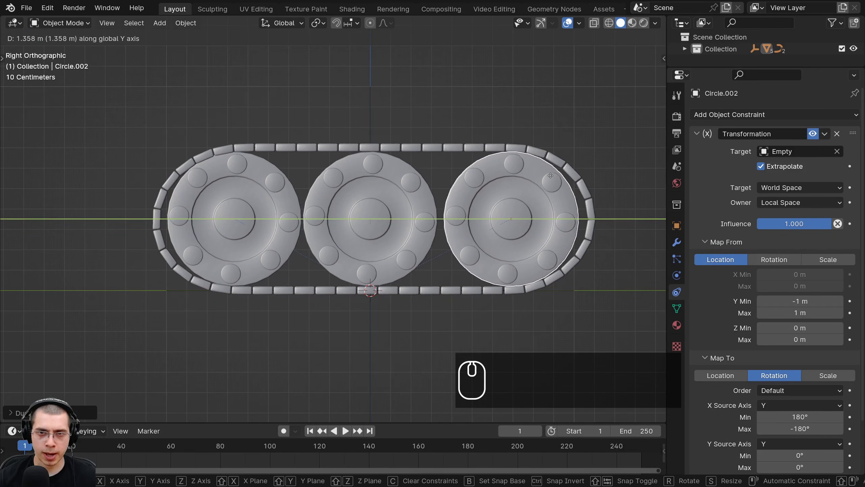
{"action": "left_click", "coordinate": [553, 176]}
{"action": "middle_click_drag", "start_coordinate": [379, 139], "coordinate": [381, 226]}
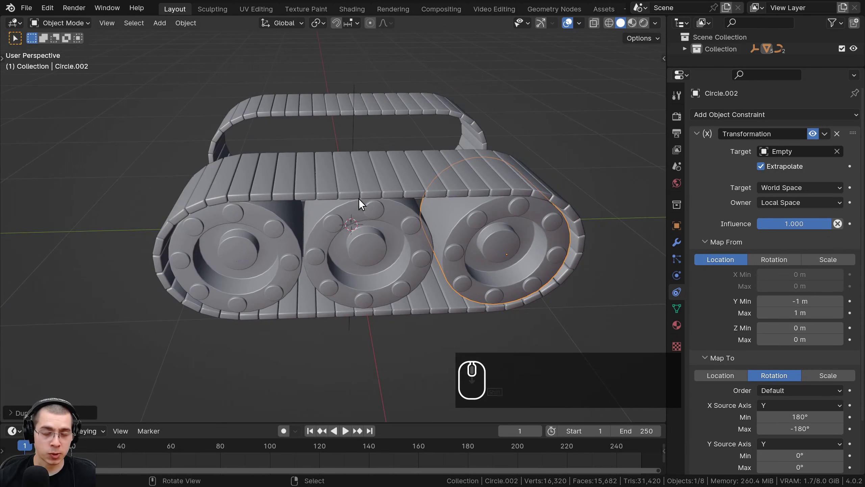
Step: Test how the three wheels spin by rotating the central empty about global Z
{"action": "middle_click_drag", "start_coordinate": [386, 195], "coordinate": [356, 137], "text": "shift"}
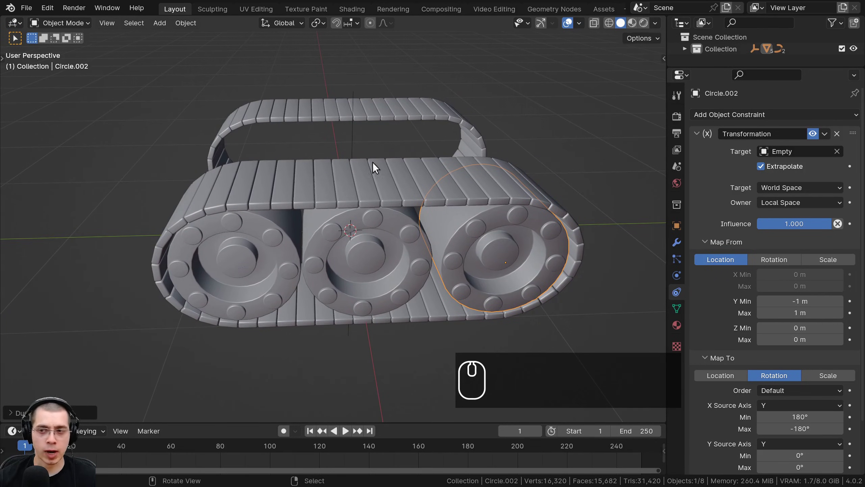
{"action": "left_click", "coordinate": [351, 137]}
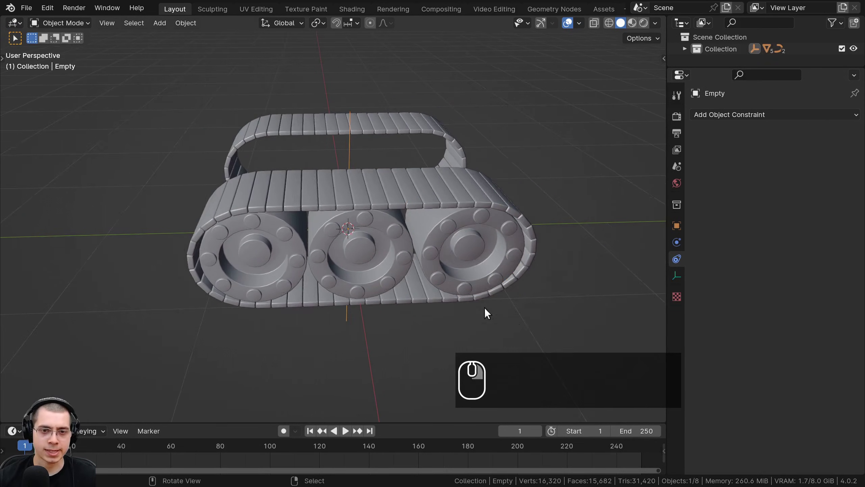
{"action": "key", "text": "r"}
{"action": "key", "text": "z"}
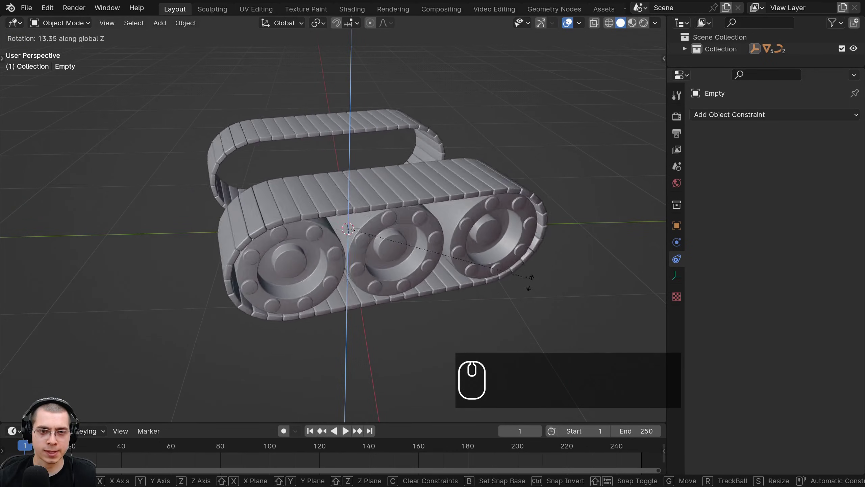
{"action": "right_click", "coordinate": [462, 254]}
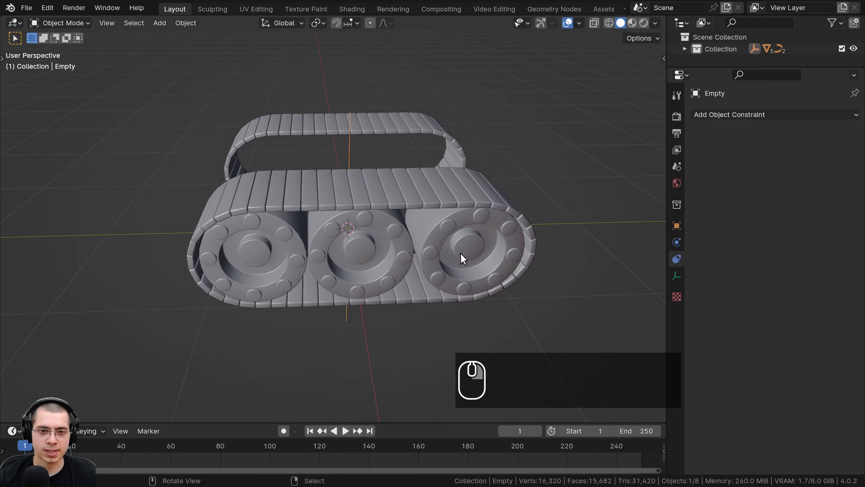
{"action": "key", "text": "r"}
{"action": "key", "text": "r"}
{"action": "right_click", "coordinate": [473, 228]}
Step: Duplicate the three wheels together and move the copies along global X towards the opposite track
{"action": "middle_click_drag", "start_coordinate": [341, 218], "coordinate": [403, 196]}
{"action": "middle_click_drag", "start_coordinate": [403, 197], "coordinate": [381, 233], "text": "shift"}
{"action": "middle_click_drag", "start_coordinate": [304, 196], "coordinate": [289, 243]}
{"action": "left_click", "coordinate": [391, 277]}
{"action": "right_click", "coordinate": [399, 241]}
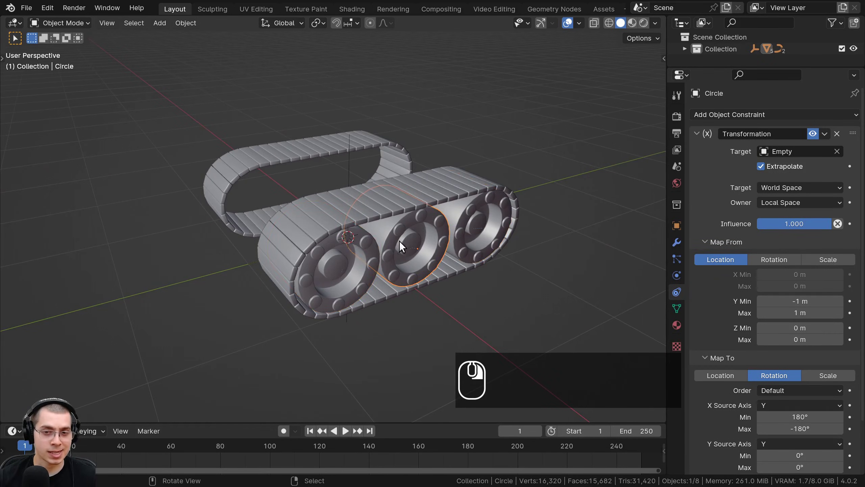
{"action": "right_click", "coordinate": [348, 261], "text": "shift"}
{"action": "right_click", "coordinate": [469, 232], "text": "shift"}
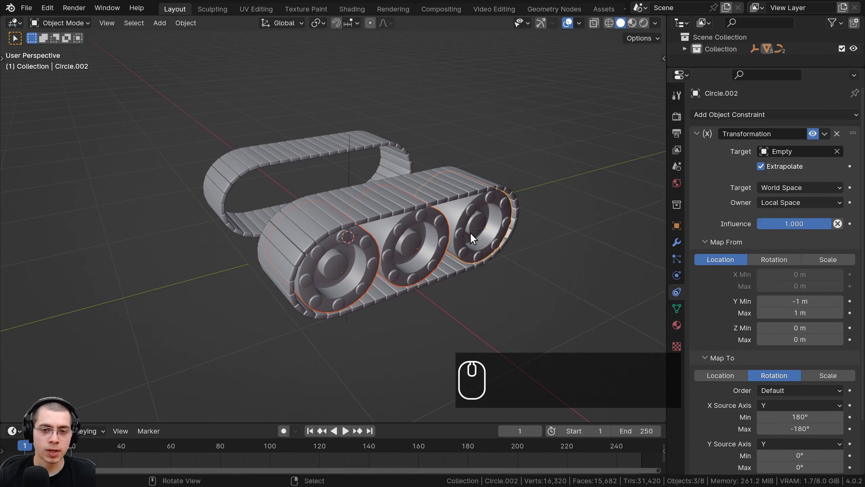
{"action": "middle_click_drag", "start_coordinate": [470, 233], "coordinate": [475, 239]}
{"action": "key", "text": "shift+d"}
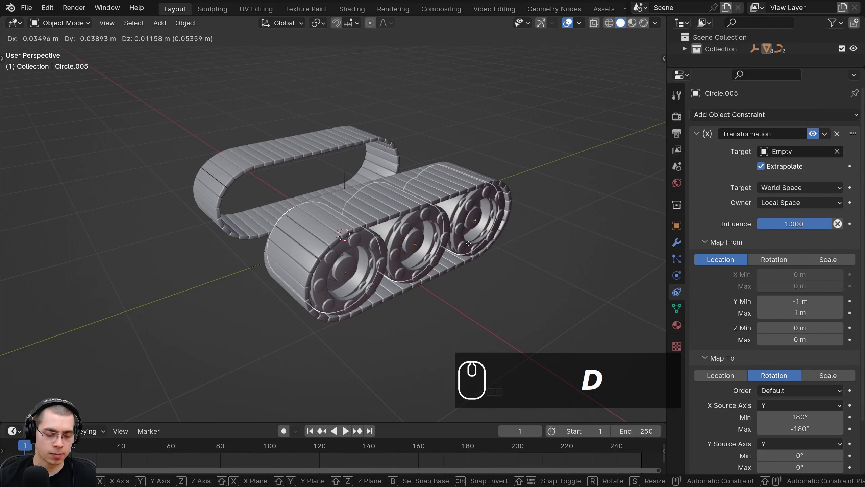
{"action": "key", "text": "x"}
{"action": "left_click", "coordinate": [368, 222]}
Step: Mirror the entire meshes of the three duplicated wheels in Edit Mode by scaling them by -1 along global X
{"action": "middle_click_drag", "start_coordinate": [368, 222], "coordinate": [474, 246]}
{"action": "scroll", "coordinate": [475, 246], "scroll_direction": "up", "scroll_amount": 2}
{"action": "key", "text": "Tab"}
{"action": "scroll", "coordinate": [478, 235], "scroll_direction": "up", "scroll_amount": 1}
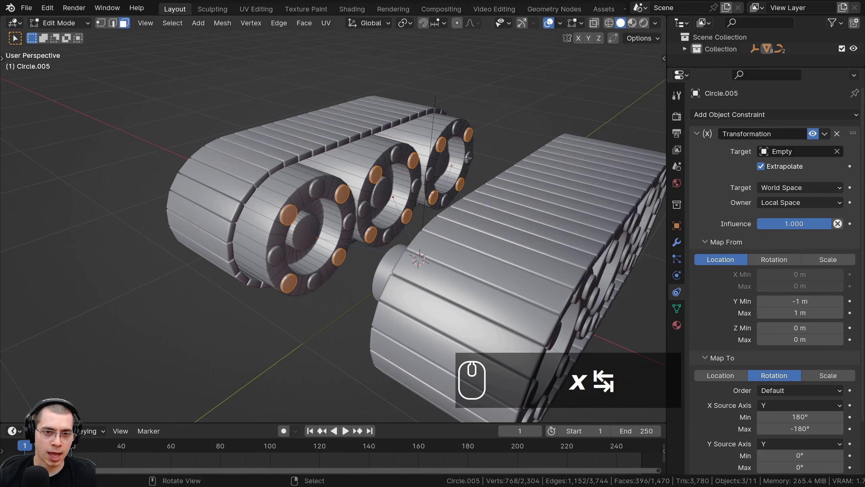
{"action": "key", "text": "a"}
{"action": "key", "text": "a"}
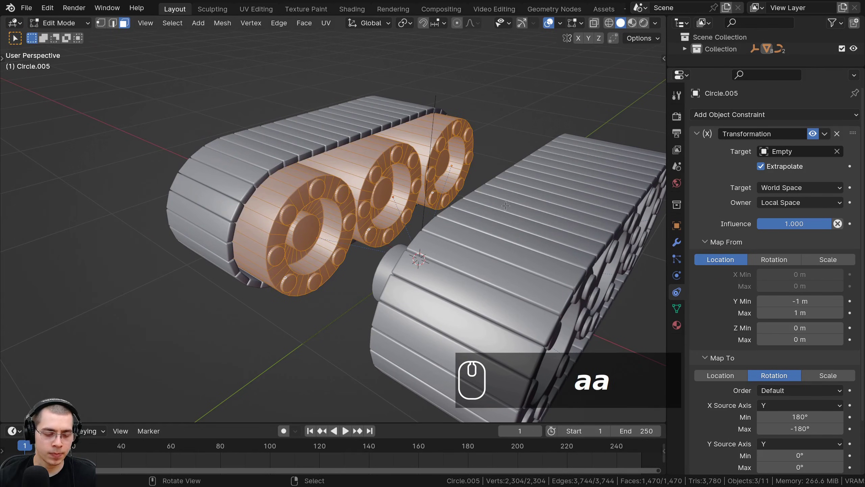
{"action": "key", "text": "s"}
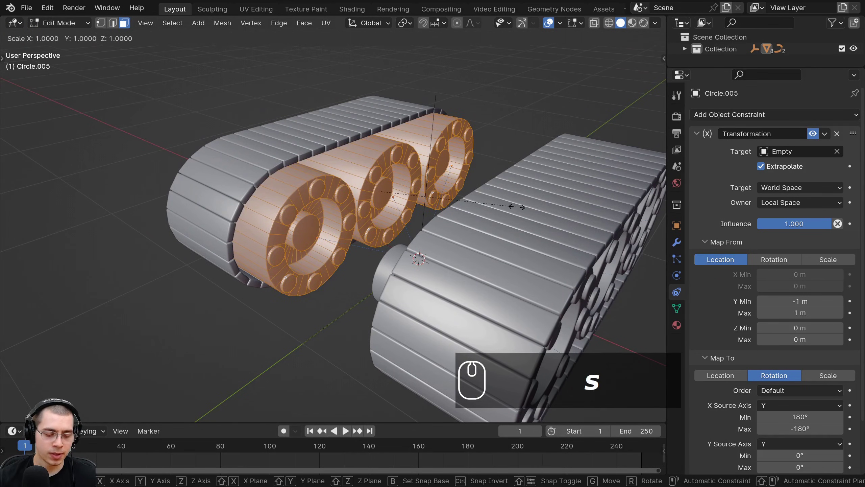
{"action": "key", "text": "x"}
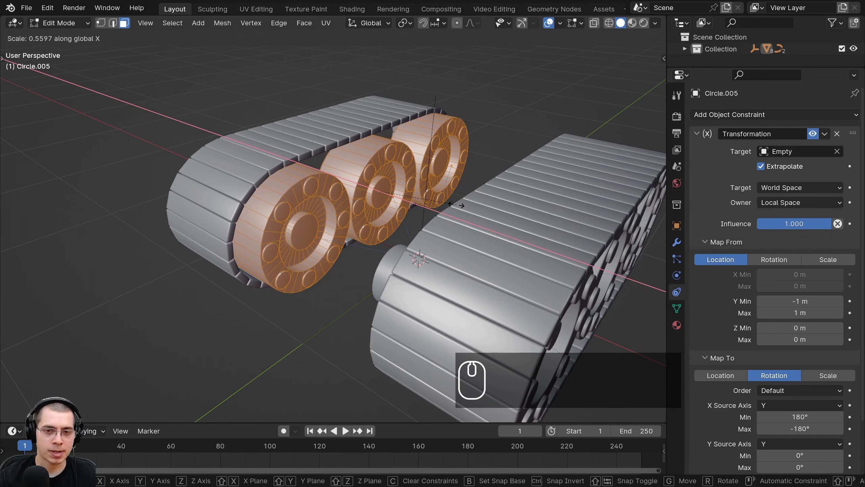
{"action": "type", "text": "-1"}
{"action": "key", "text": "Return"}
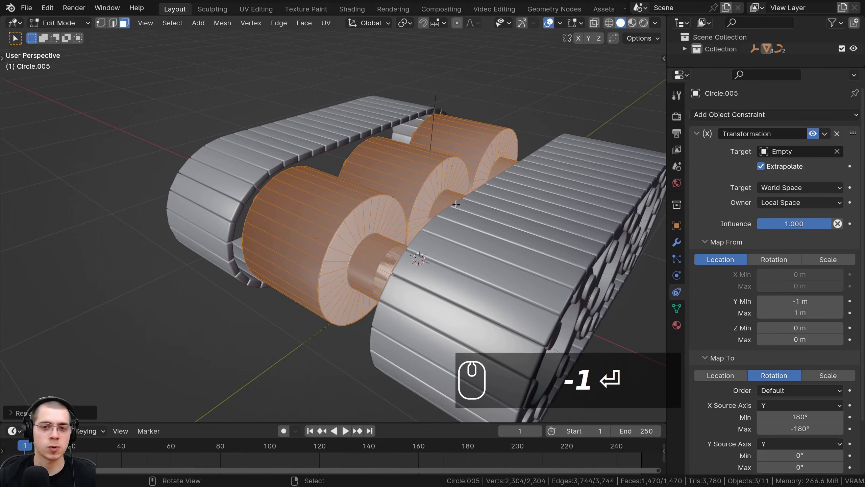
Step: Recalculate the mirrored wheels' normals and shift their geometry slightly along global X in Edit Mode
{"action": "middle_click_drag", "start_coordinate": [456, 204], "coordinate": [405, 252]}
{"action": "key", "text": "shift+n"}
{"action": "key", "text": "g"}
{"action": "key", "text": "x"}
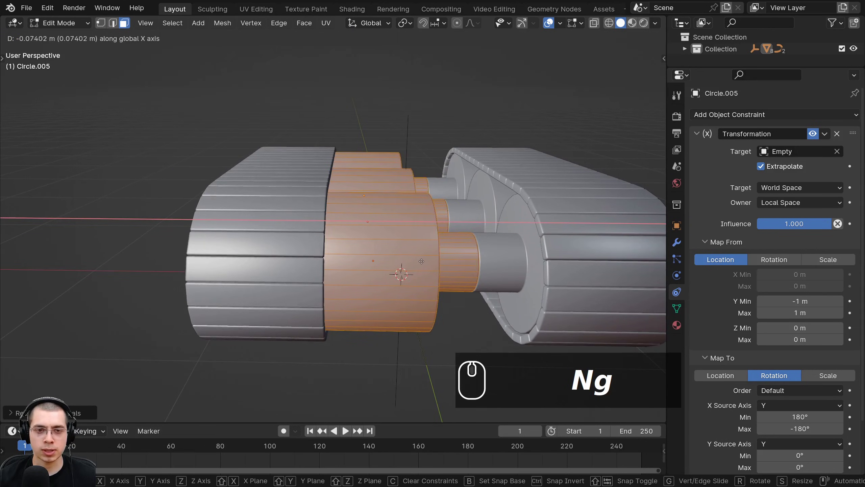
{"action": "left_click", "coordinate": [423, 260]}
Step: Move the mirrored wheels along global X in Object Mode until they fit inside the opposite track, and deselect everything
{"action": "key", "text": "Tab"}
{"action": "middle_click_drag", "start_coordinate": [370, 225], "coordinate": [416, 238], "text": "shift"}
{"action": "key", "text": "g"}
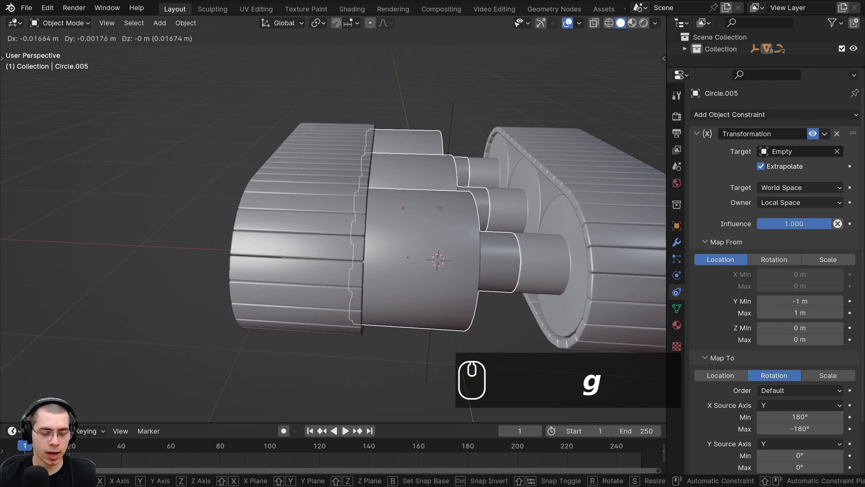
{"action": "key", "text": "x"}
{"action": "left_click", "coordinate": [370, 208]}
{"action": "middle_click_drag", "start_coordinate": [379, 207], "coordinate": [482, 195]}
{"action": "key", "text": "g"}
{"action": "left_click", "coordinate": [470, 200]}
{"action": "scroll", "coordinate": [497, 204], "scroll_direction": "up", "scroll_amount": 1}
{"action": "key", "text": "g"}
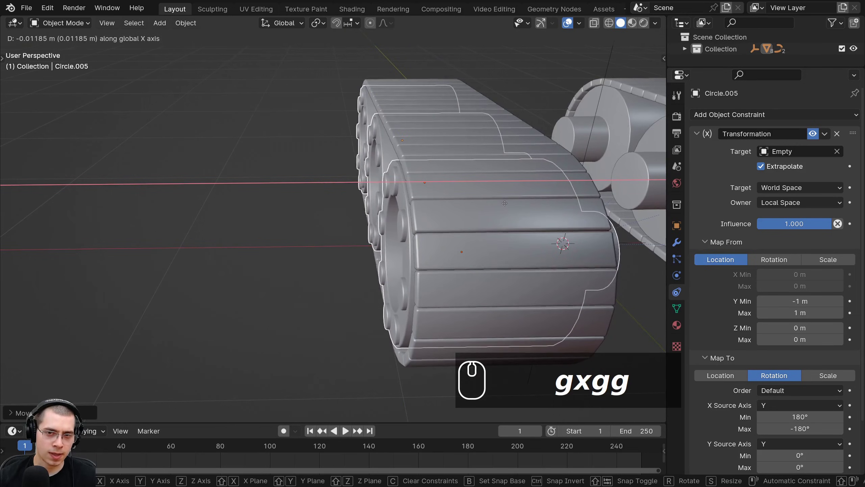
{"action": "left_click", "coordinate": [384, 202]}
{"action": "key", "text": "a"}
{"action": "scroll", "coordinate": [384, 201], "scroll_direction": "down", "scroll_amount": 4}
{"action": "middle_click_drag", "start_coordinate": [384, 202], "coordinate": [398, 164]}
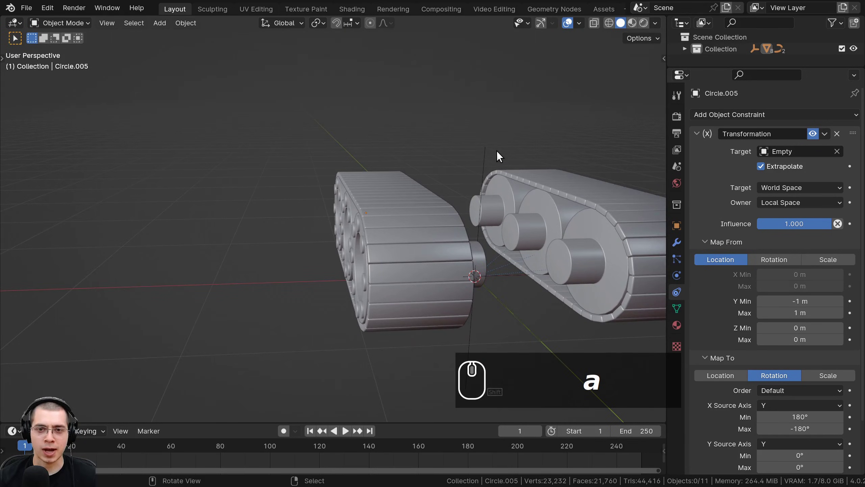
Step: Test the mirrored wheels' spin by rotating the central empty about global Z from several viewing angles
{"action": "right_click", "coordinate": [486, 147]}
{"action": "middle_click_drag", "start_coordinate": [486, 148], "coordinate": [525, 204]}
{"action": "key", "text": "r"}
{"action": "key", "text": "z"}
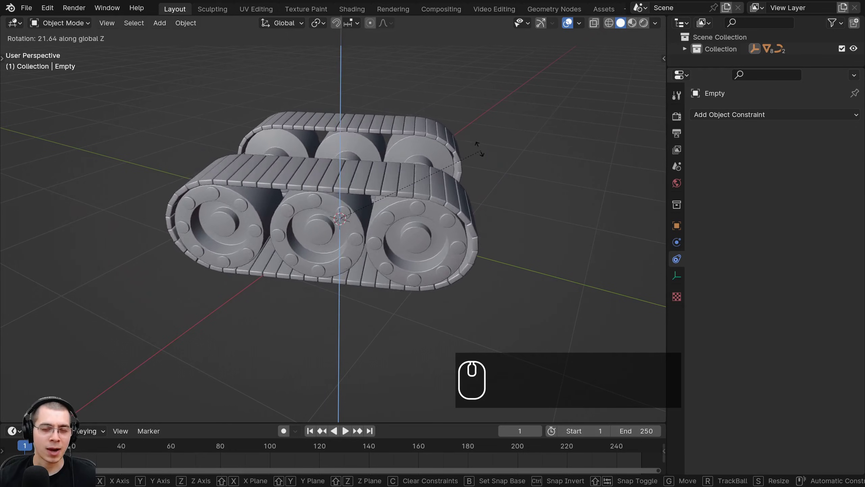
{"action": "left_click", "coordinate": [429, 189]}
{"action": "scroll", "coordinate": [477, 198], "scroll_direction": "up", "scroll_amount": 5}
{"action": "middle_click_drag", "start_coordinate": [429, 189], "coordinate": [512, 271]}
{"action": "key", "text": "r"}
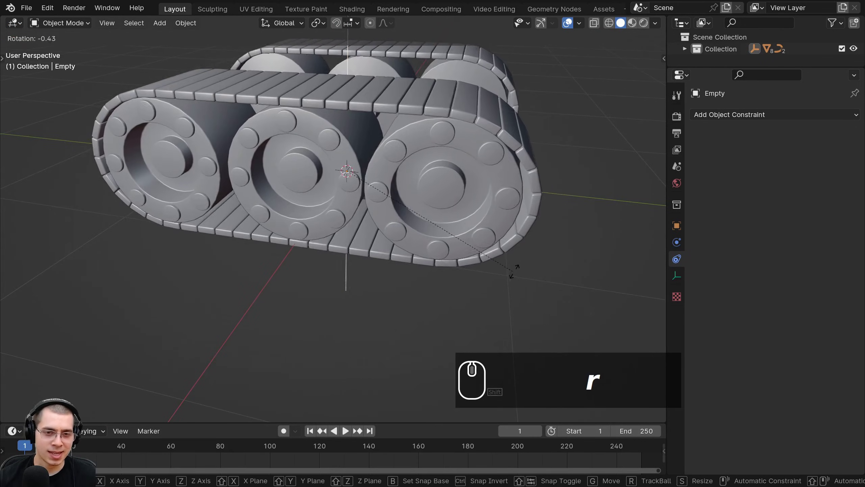
{"action": "key", "text": "z"}
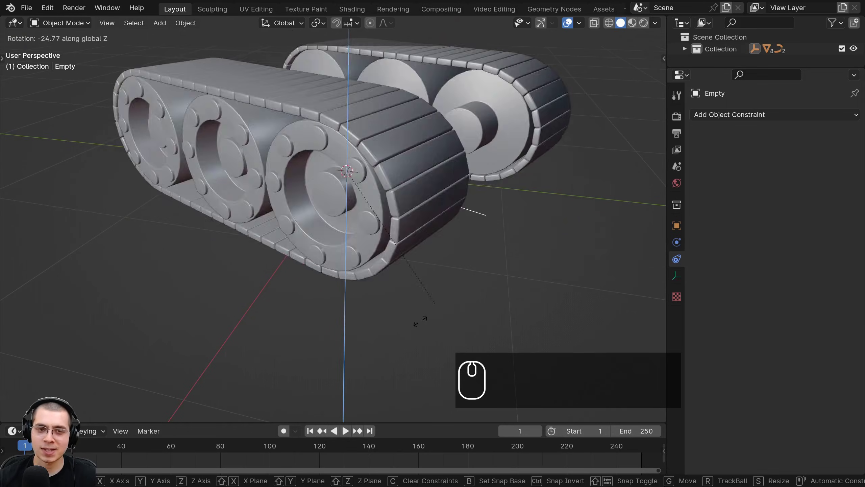
{"action": "right_click", "coordinate": [453, 271]}
{"action": "middle_click_drag", "start_coordinate": [454, 271], "coordinate": [384, 152]}
{"action": "key", "text": "r"}
{"action": "key", "text": "z"}
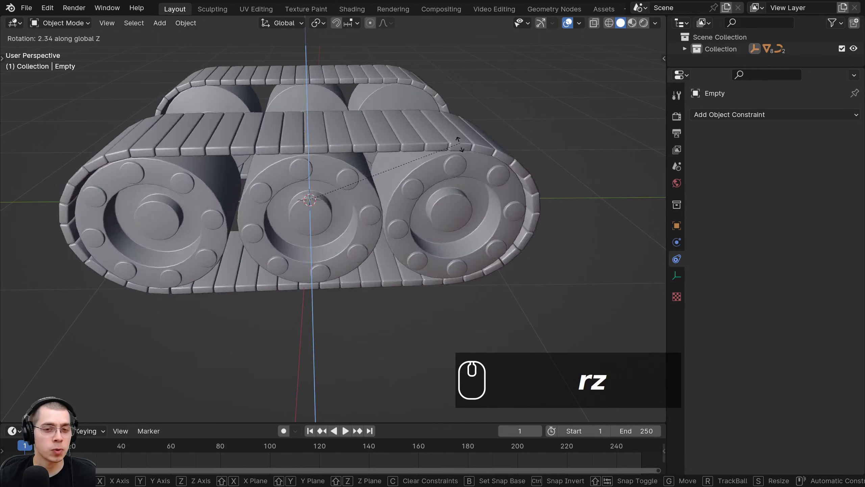
{"action": "right_click", "coordinate": [452, 149]}
Step: Show the X rotation driver of the mirrored side's middle wheel in the Drivers Editor
{"action": "middle_click_drag", "start_coordinate": [373, 180], "coordinate": [374, 153]}
{"action": "middle_click_drag", "start_coordinate": [349, 117], "coordinate": [326, 194]}
{"action": "left_click", "coordinate": [331, 199]}
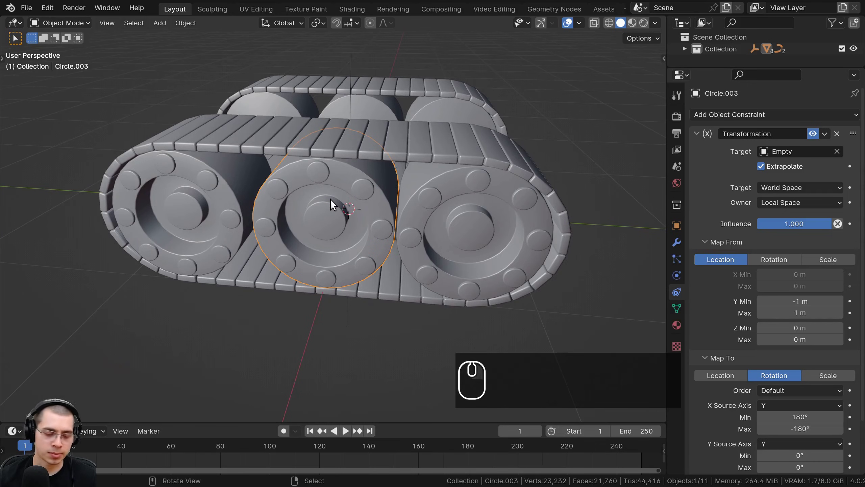
{"action": "key", "text": "n"}
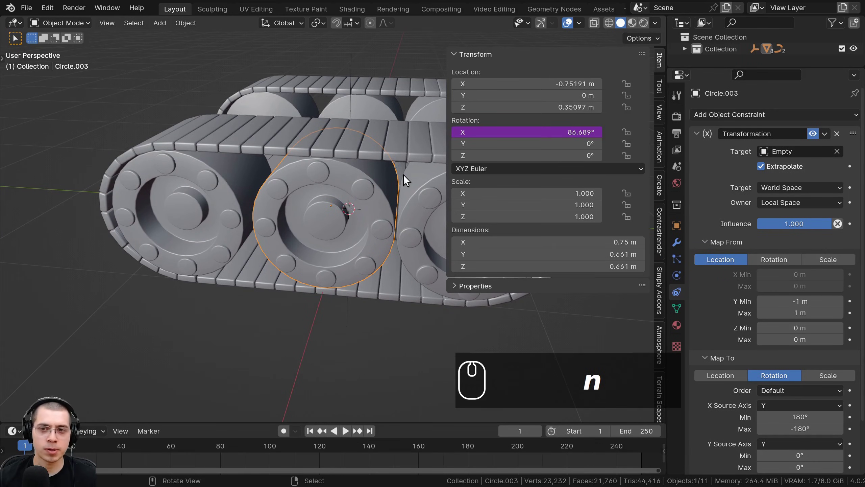
{"action": "right_click", "coordinate": [515, 132]}
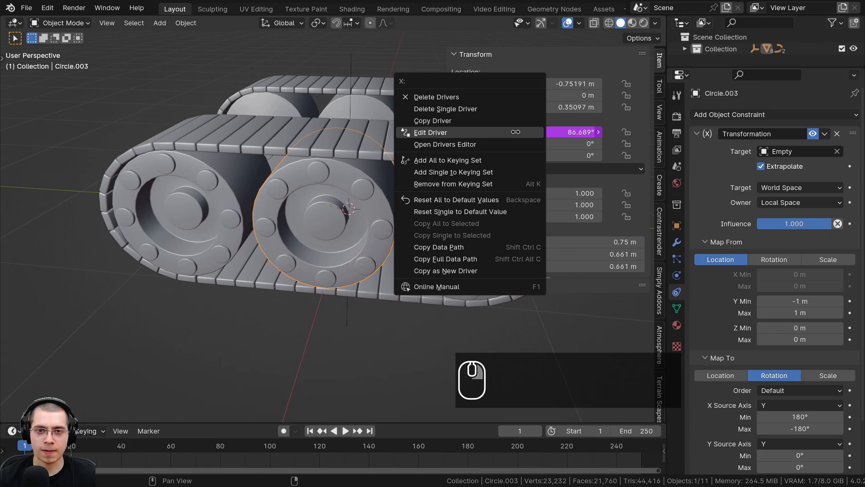
{"action": "left_click", "coordinate": [451, 133]}
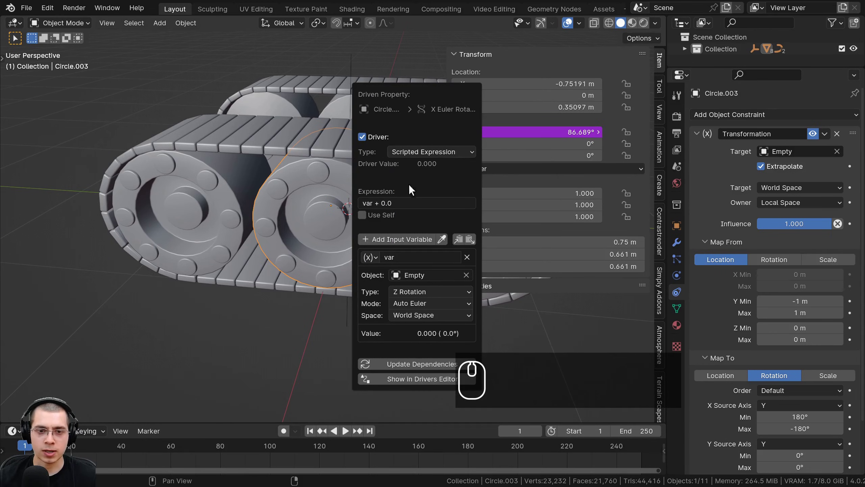
{"action": "left_click", "coordinate": [389, 377]}
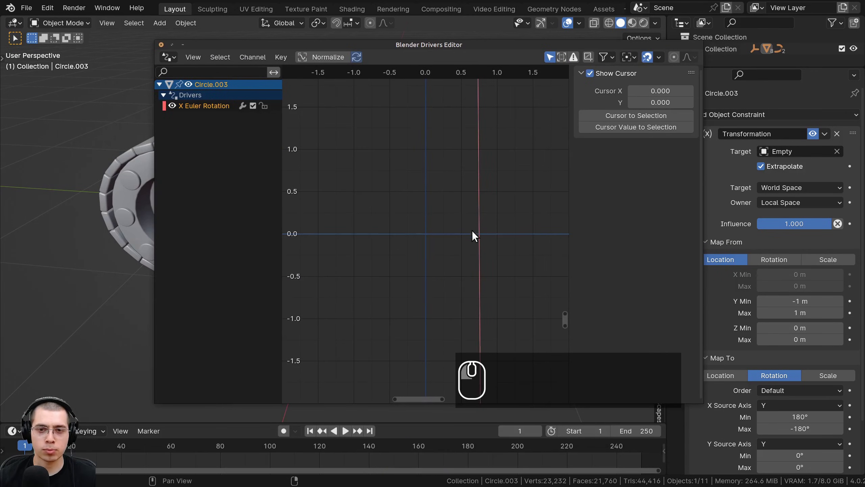
Step: Flip the middle wheel's driver curve by scaling its keyframes by -1 along X
{"action": "scroll", "coordinate": [472, 233], "scroll_direction": "down", "scroll_amount": 5}
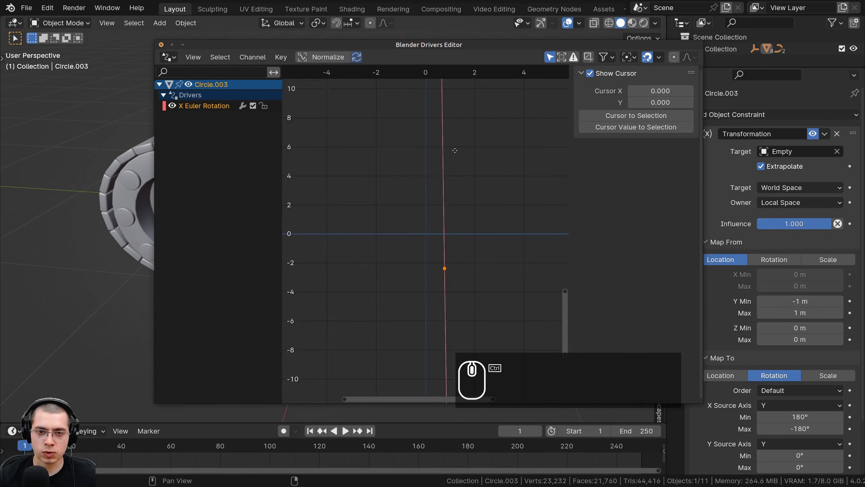
{"action": "middle_click_drag", "start_coordinate": [455, 150], "coordinate": [467, 243], "text": "ctrl"}
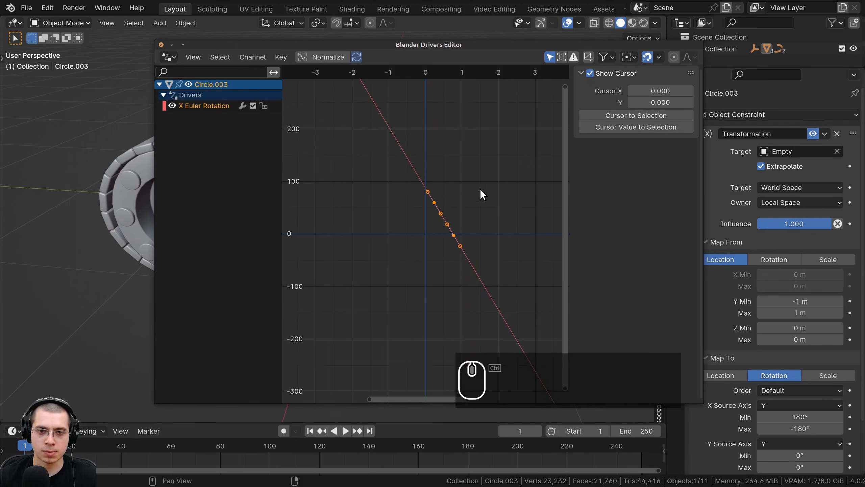
{"action": "middle_click_drag", "start_coordinate": [404, 167], "coordinate": [424, 170]}
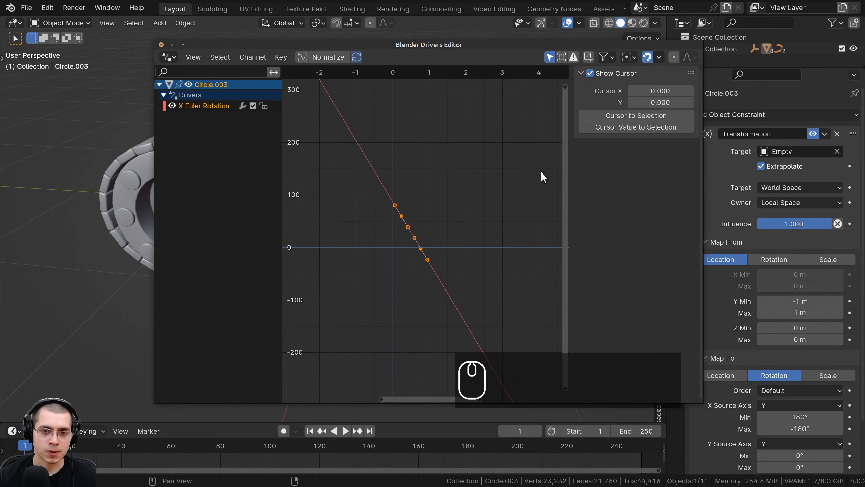
{"action": "key", "text": "s"}
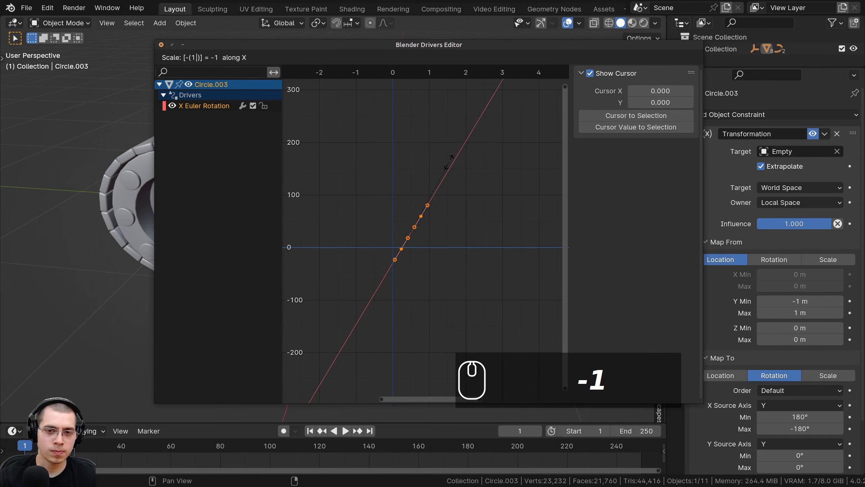
{"action": "key", "text": "Return"}
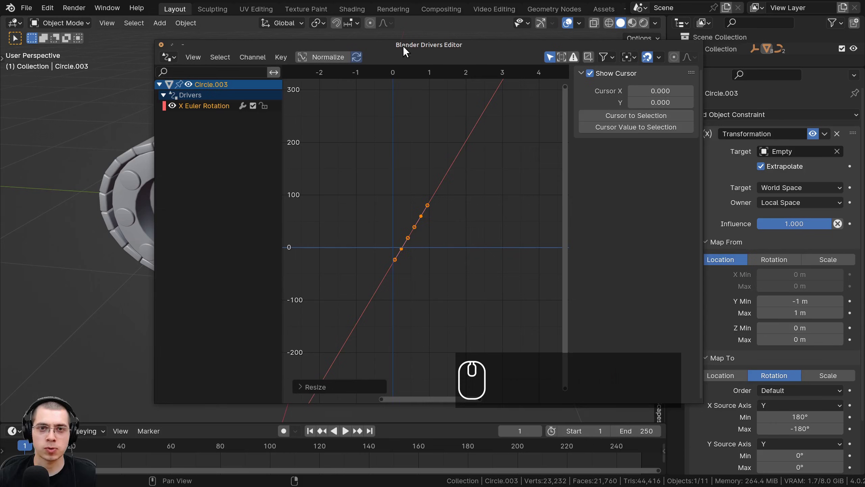
Step: Set the Drivers Editor window aside and test the middle wheel's reversed spin by rotating the central empty about global Z
{"action": "left_click_drag", "start_coordinate": [403, 46], "coordinate": [864, 51]}
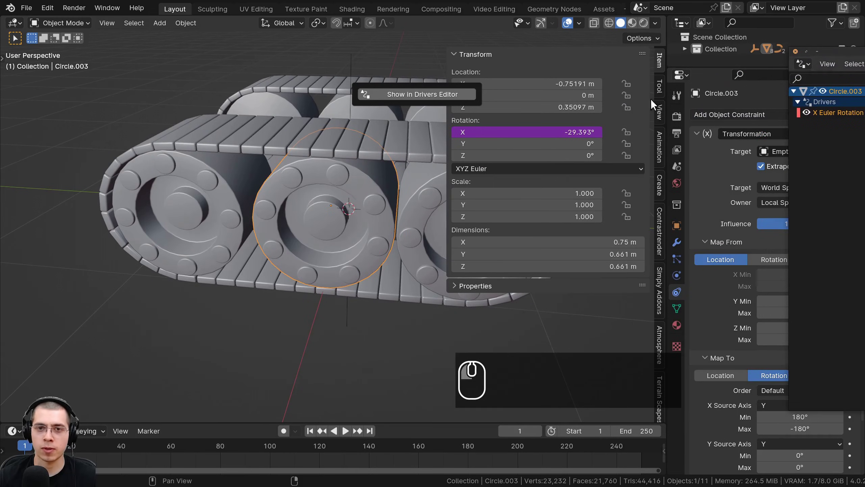
{"action": "middle_click_drag", "start_coordinate": [390, 92], "coordinate": [378, 111]}
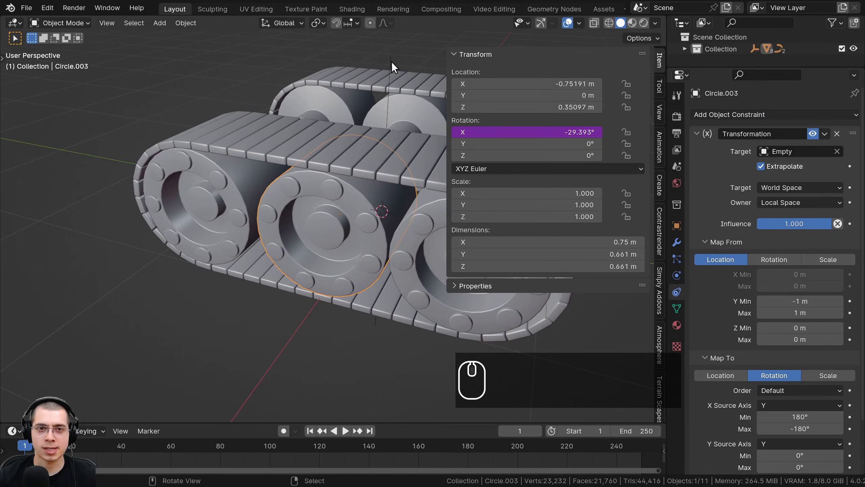
{"action": "right_click", "coordinate": [391, 62]}
{"action": "middle_click_drag", "start_coordinate": [351, 146], "coordinate": [345, 152], "text": "shift"}
{"action": "scroll", "coordinate": [345, 152], "scroll_direction": "down", "scroll_amount": 3}
{"action": "key", "text": "r"}
{"action": "key", "text": "z"}
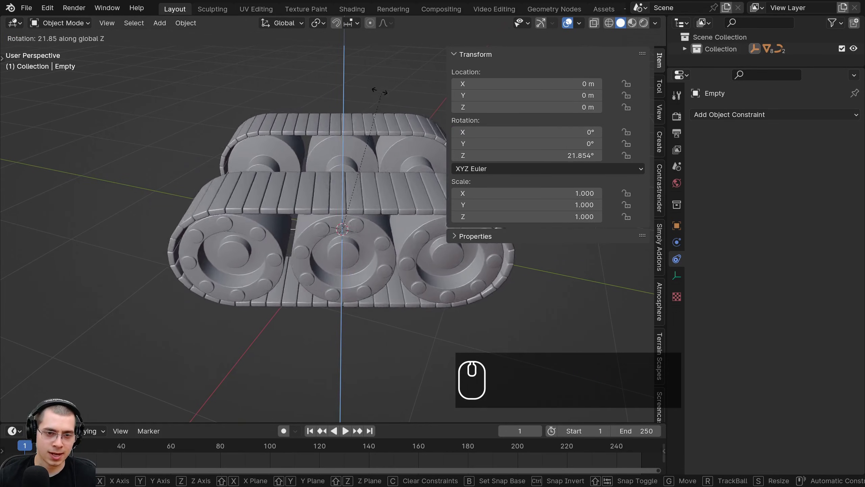
{"action": "right_click", "coordinate": [397, 113]}
Step: Flip the X rotation driver curve of the mirrored side's end wheel at positive Y by scaling its keyframes by -1 along X
{"action": "middle_click_drag", "start_coordinate": [224, 207], "coordinate": [254, 194], "text": "shift"}
{"action": "right_click", "coordinate": [255, 193]}
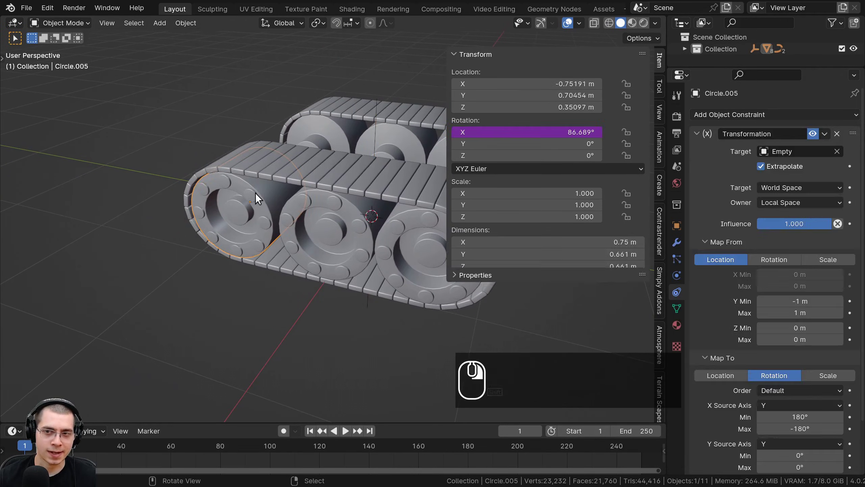
{"action": "left_click_drag", "start_coordinate": [864, 49], "coordinate": [451, 46]}
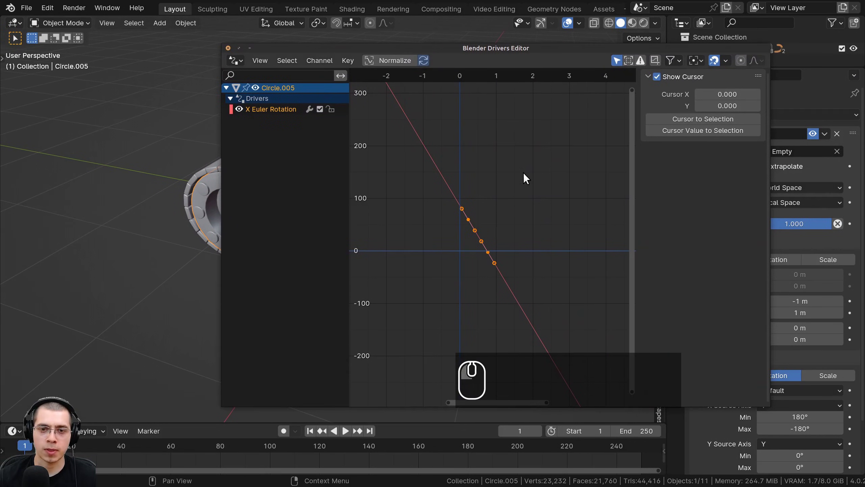
{"action": "key", "text": "s"}
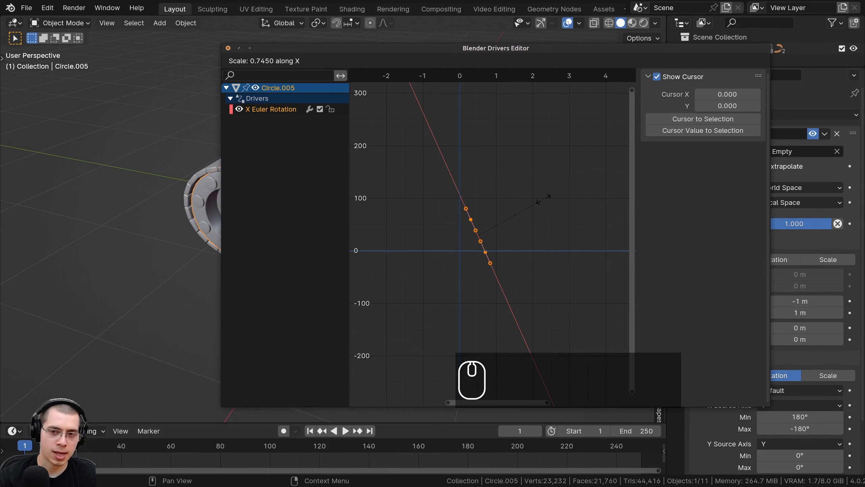
{"action": "key", "text": "Return"}
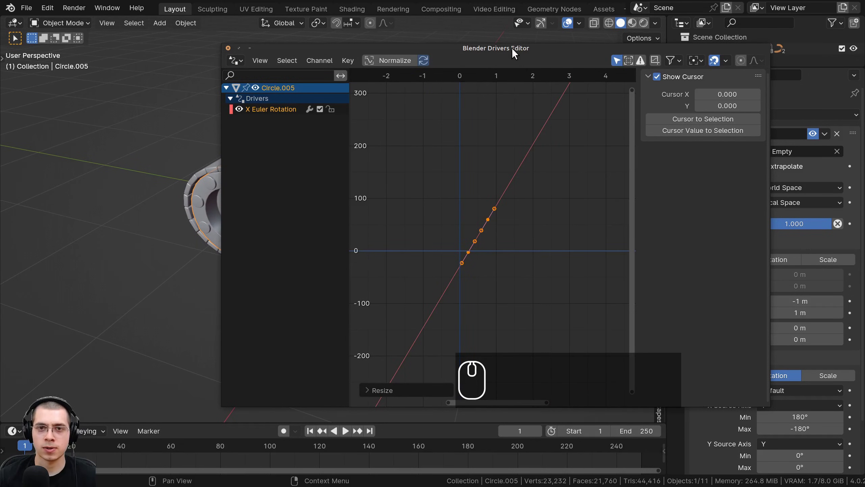
{"action": "left_click_drag", "start_coordinate": [511, 48], "coordinate": [864, 53]}
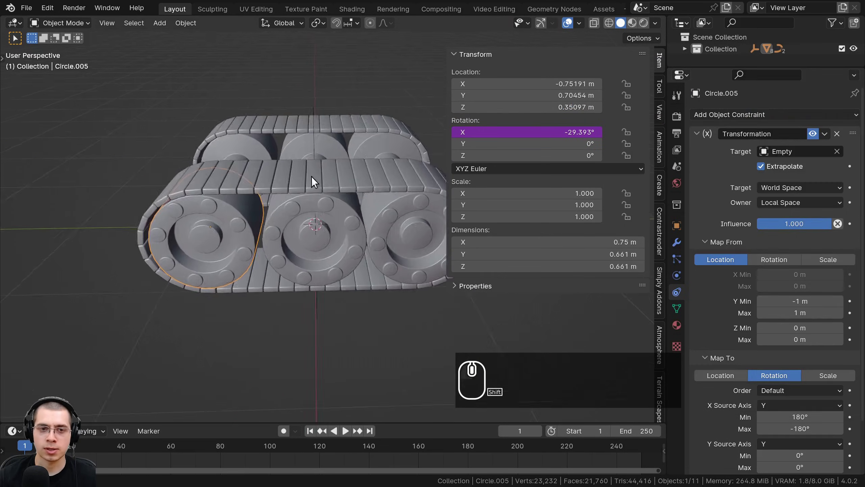
Step: Scale the driver curve of the mirrored side's end wheel at negative Y by -1 along X and close the Drivers Editor
{"action": "middle_click_drag", "start_coordinate": [420, 208], "coordinate": [365, 199], "text": "shift"}
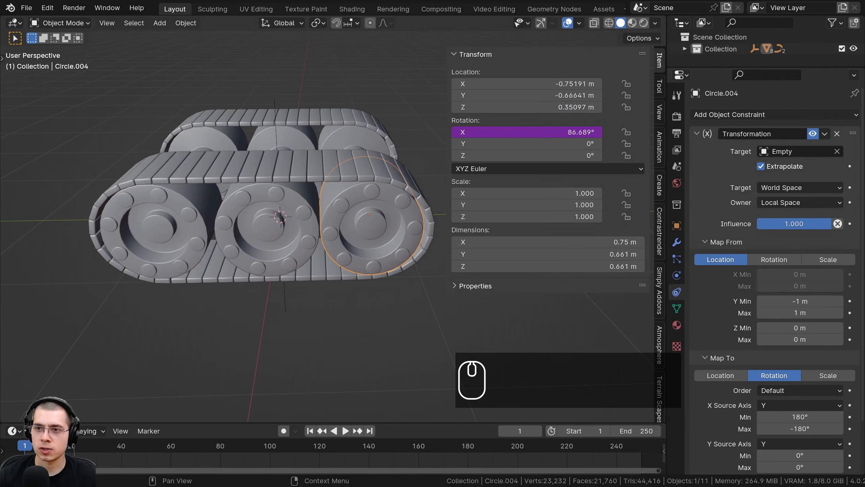
{"action": "left_click_drag", "start_coordinate": [864, 53], "coordinate": [479, 39]}
{"action": "middle_click_drag", "start_coordinate": [557, 177], "coordinate": [553, 180]}
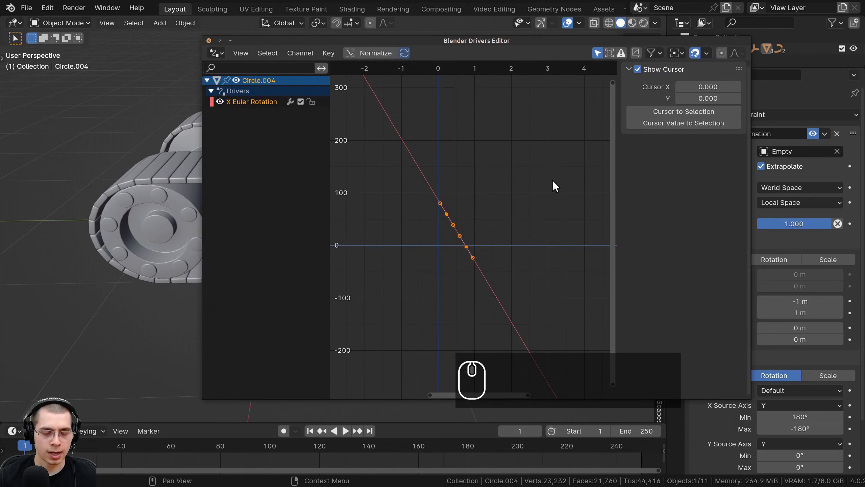
{"action": "key", "text": "s"}
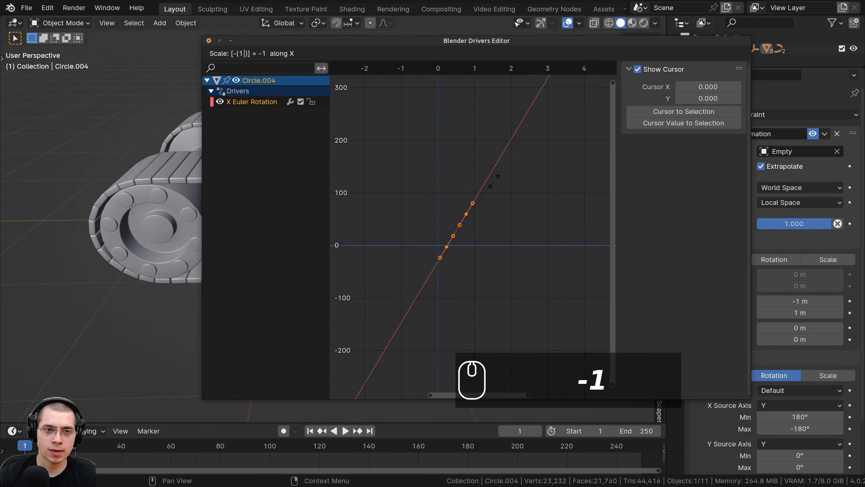
{"action": "key", "text": "Return"}
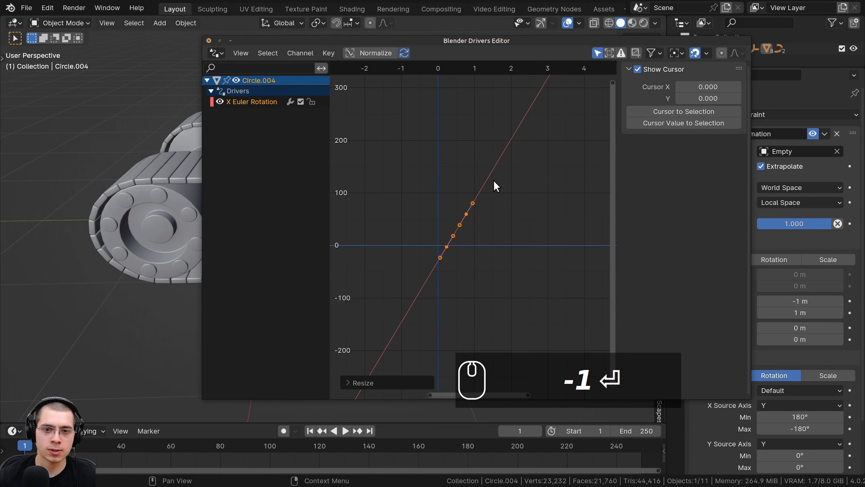
{"action": "left_click", "coordinate": [208, 41]}
Step: Save the file and test all wheels' spin by moving the central empty and rotating it about global Z
{"action": "middle_click_drag", "start_coordinate": [341, 192], "coordinate": [347, 179]}
{"action": "middle_click_drag", "start_coordinate": [342, 143], "coordinate": [337, 134]}
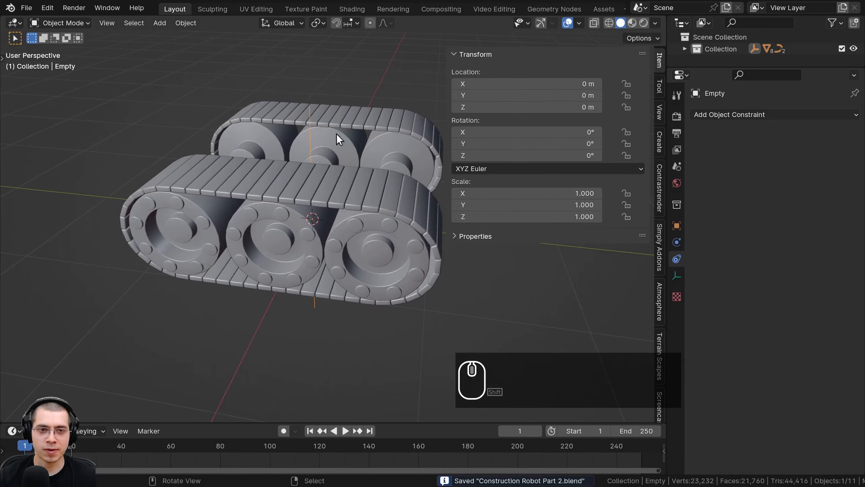
{"action": "key", "text": "g"}
{"action": "right_click", "coordinate": [335, 120]}
{"action": "key", "text": "r"}
{"action": "key", "text": "z"}
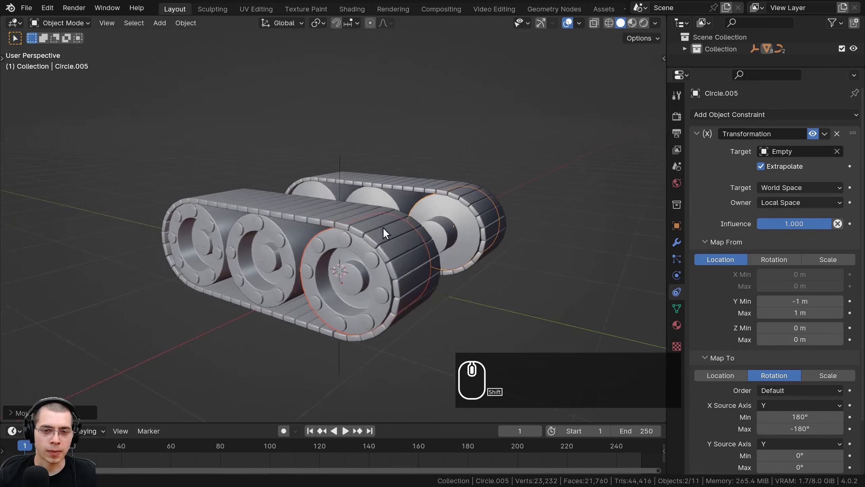
{"action": "middle_click_drag", "start_coordinate": [382, 228], "coordinate": [238, 176], "text": "shift"}
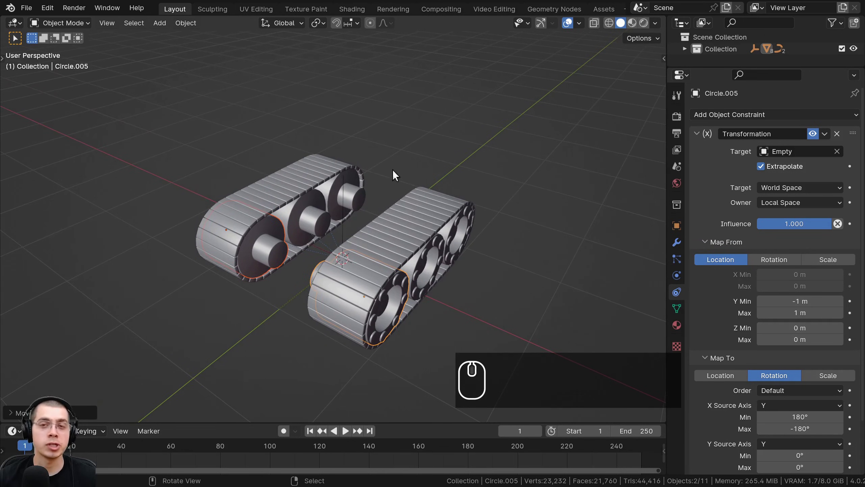
{"action": "middle_click_drag", "start_coordinate": [393, 171], "coordinate": [360, 227]}
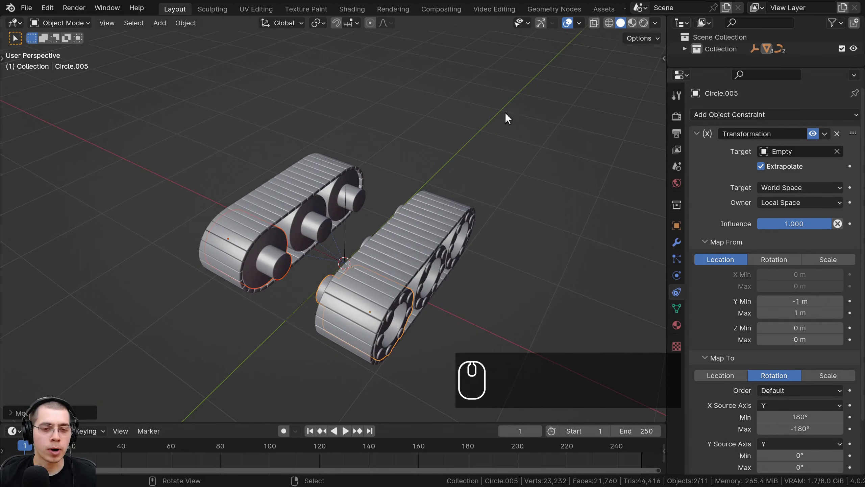
{"action": "scroll", "coordinate": [415, 192], "scroll_direction": "up", "scroll_amount": 2}
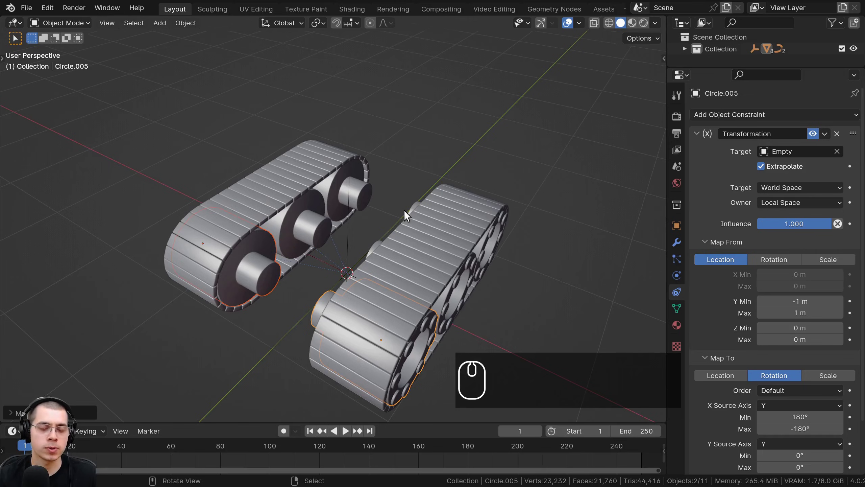
{"action": "scroll", "coordinate": [398, 213], "scroll_direction": "down", "scroll_amount": 1}
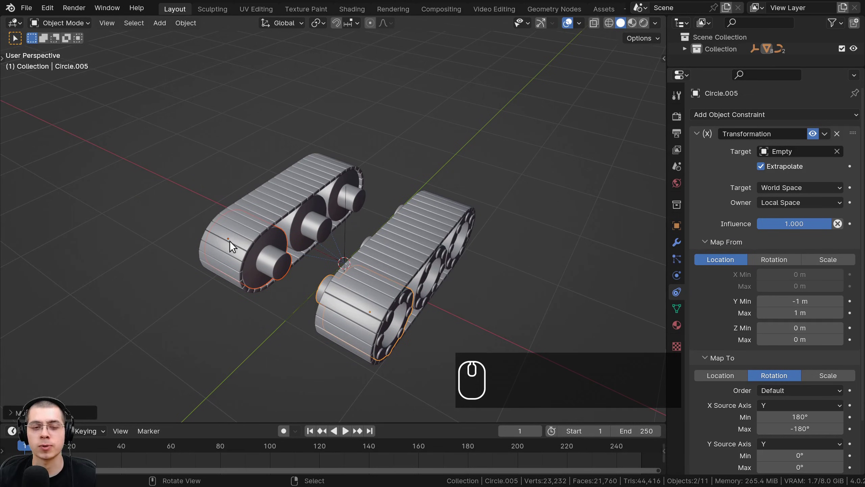
{"action": "mouse_move", "coordinate": [318, 266]}
{"action": "middle_mouse_down"}
{"action": "mouse_move", "coordinate": [362, 279]}
{"action": "mouse_move", "coordinate": [330, 264]}
{"action": "middle_mouse_up"}
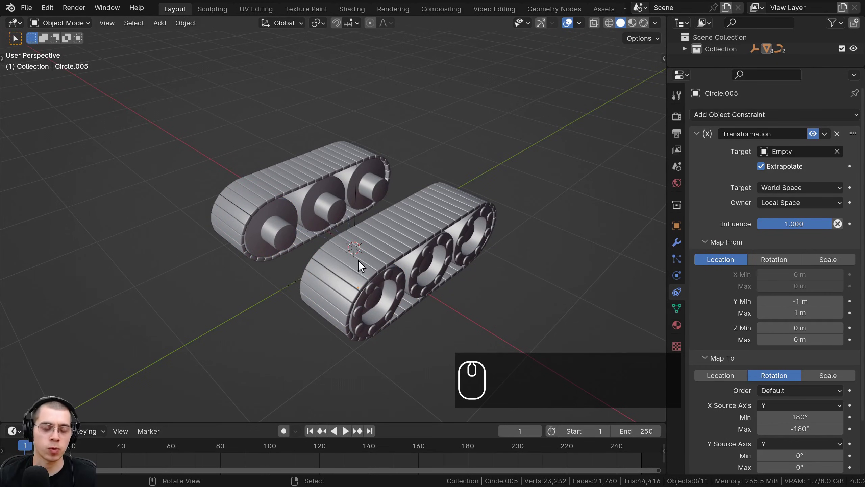
Step: Try clearing the rotation, location and scale of all objects in the scene
{"action": "key", "text": "a"}
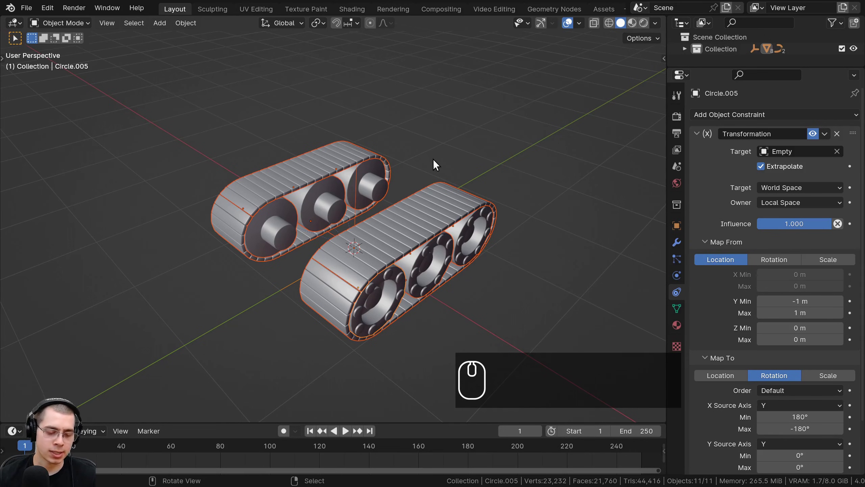
{"action": "key", "text": "alt+r"}
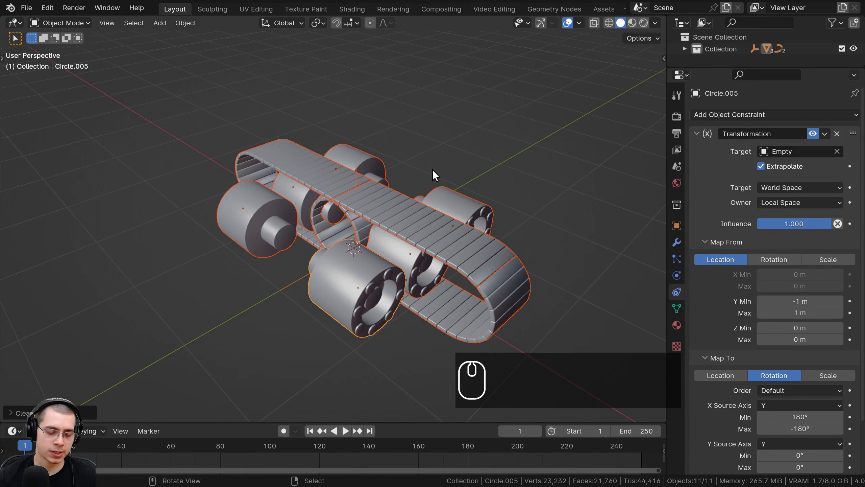
{"action": "key", "text": "alt+g"}
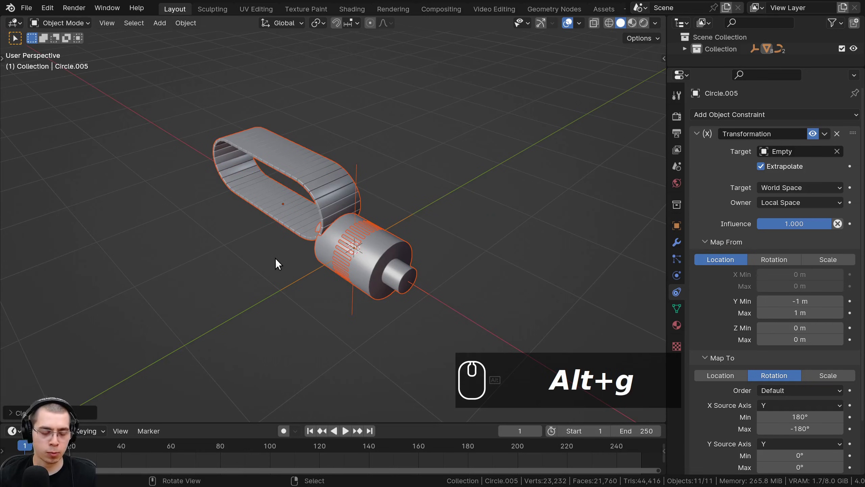
{"action": "key", "text": "alt+s"}
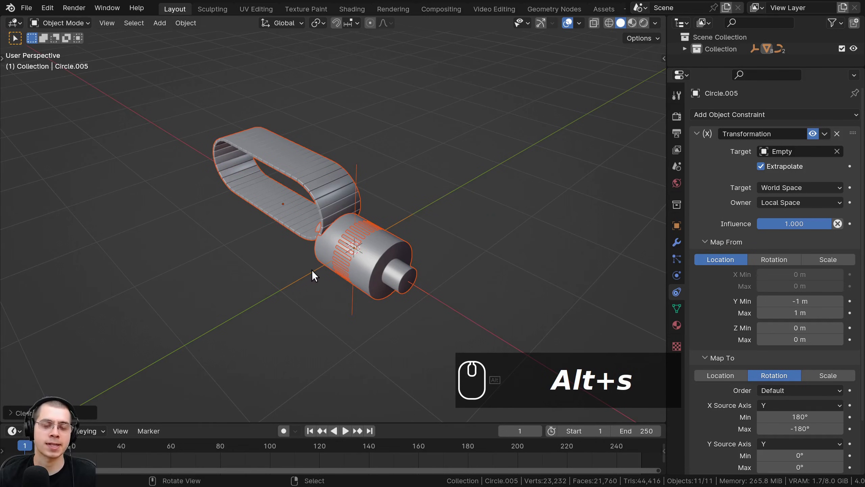
{"action": "middle_click_drag", "start_coordinate": [312, 270], "coordinate": [420, 245]}
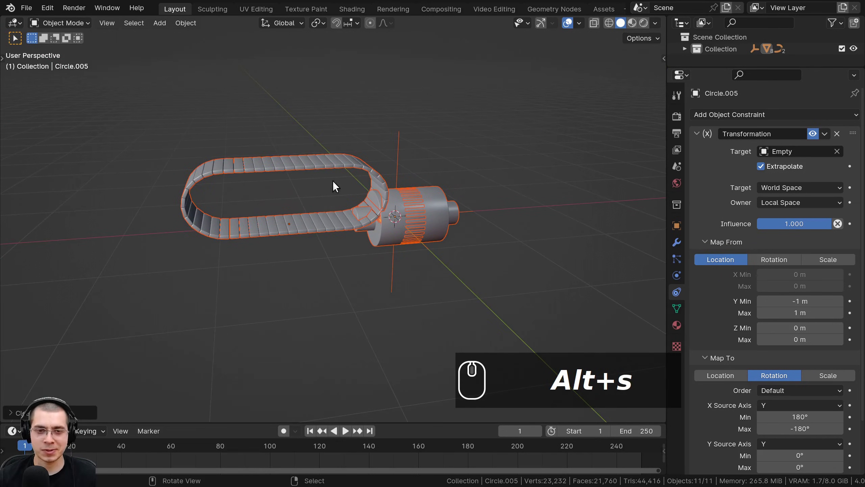
{"action": "middle_click_drag", "start_coordinate": [364, 205], "coordinate": [350, 219]}
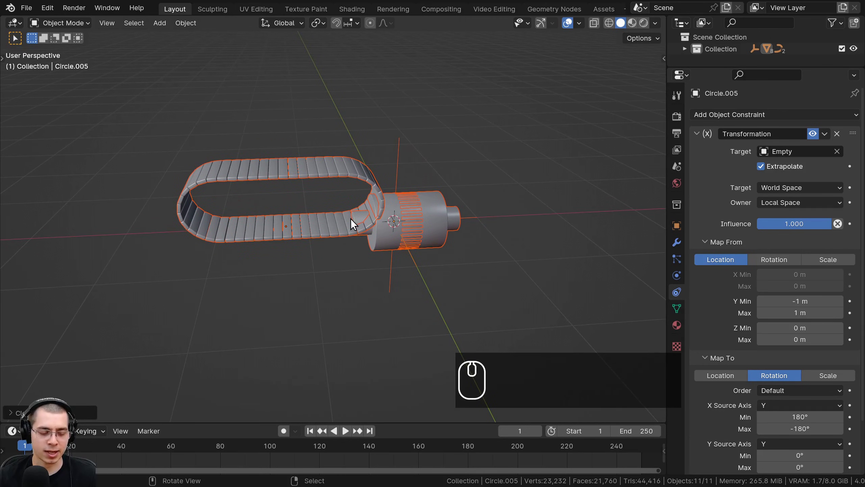
Step: Undo the cleared transforms and deselect all objects
{"action": "key", "text": "ctrl+z"}
{"action": "key", "text": "ctrl+z"}
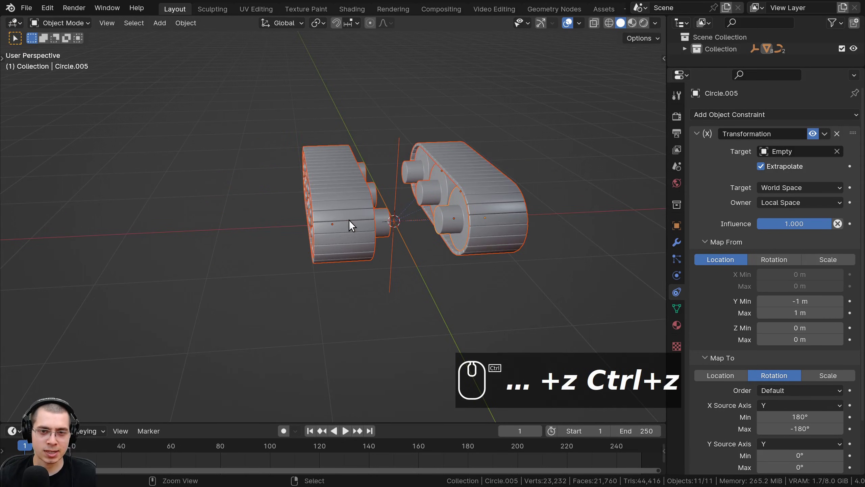
{"action": "middle_click_drag", "start_coordinate": [382, 224], "coordinate": [298, 167]}
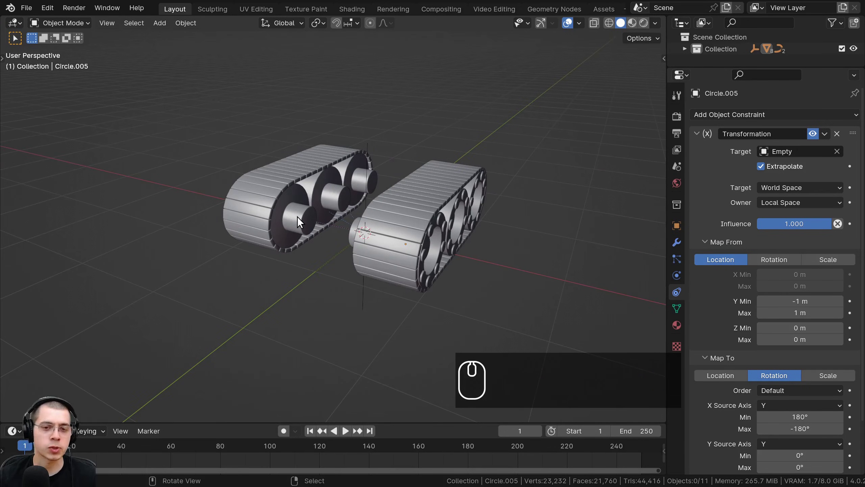
Step: Lock all location, rotation and scale channels of the original side's end wheel at negative Y
{"action": "middle_click_drag", "start_coordinate": [298, 216], "coordinate": [302, 167]}
{"action": "right_click", "coordinate": [287, 183]}
{"action": "key", "text": "n"}
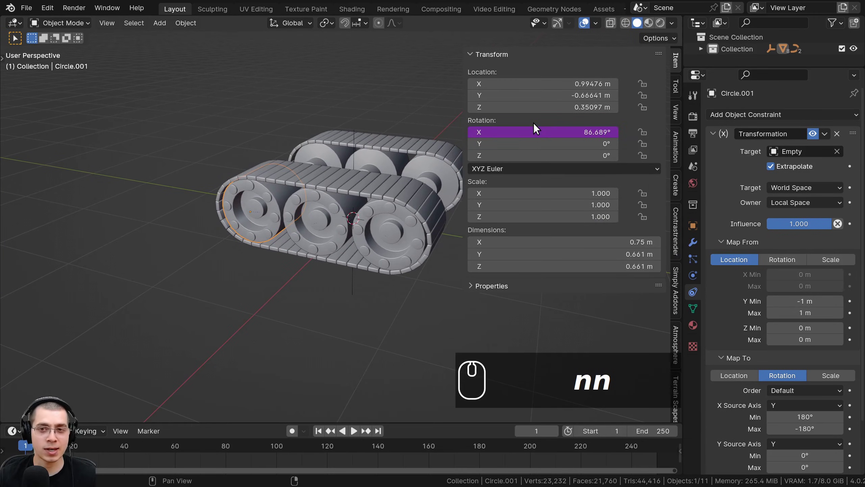
{"action": "scroll", "coordinate": [357, 154], "scroll_direction": "up", "scroll_amount": 2}
{"action": "middle_click_drag", "start_coordinate": [354, 141], "coordinate": [319, 196], "text": "shift"}
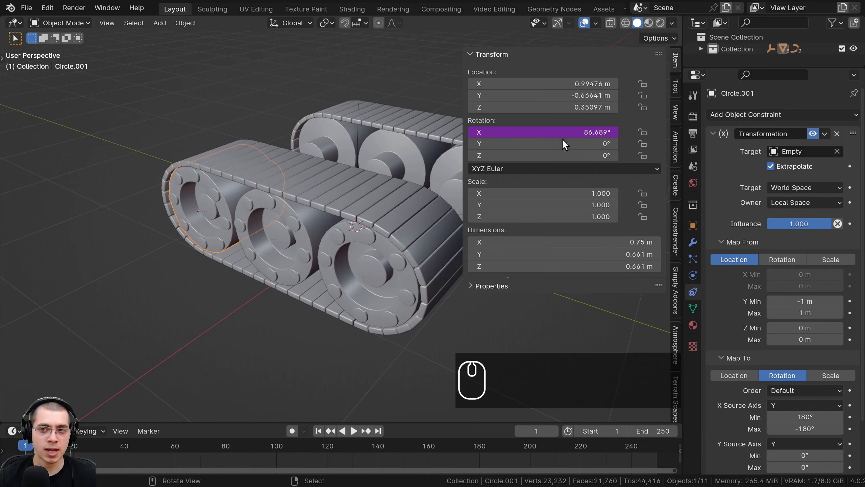
{"action": "middle_click_drag", "start_coordinate": [279, 232], "coordinate": [267, 233], "text": "shift"}
{"action": "middle_click_drag", "start_coordinate": [366, 166], "coordinate": [354, 179]}
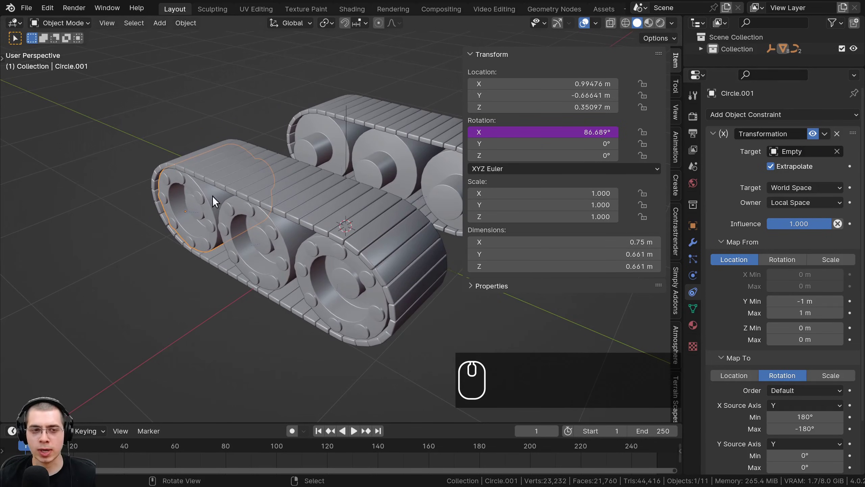
{"action": "middle_click_drag", "start_coordinate": [272, 215], "coordinate": [261, 204], "text": "shift"}
{"action": "middle_click_drag", "start_coordinate": [283, 163], "coordinate": [277, 160], "text": "shift"}
{"action": "middle_click_drag", "start_coordinate": [317, 183], "coordinate": [255, 152]}
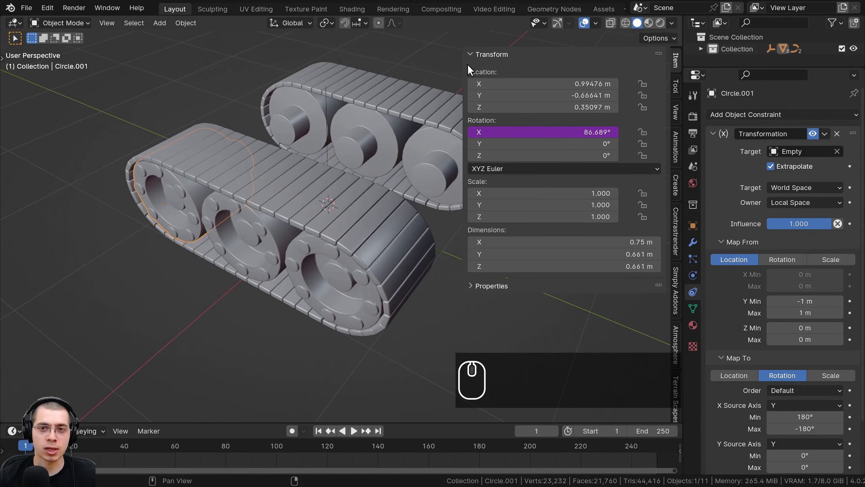
{"action": "middle_click_drag", "start_coordinate": [188, 196], "coordinate": [193, 191]}
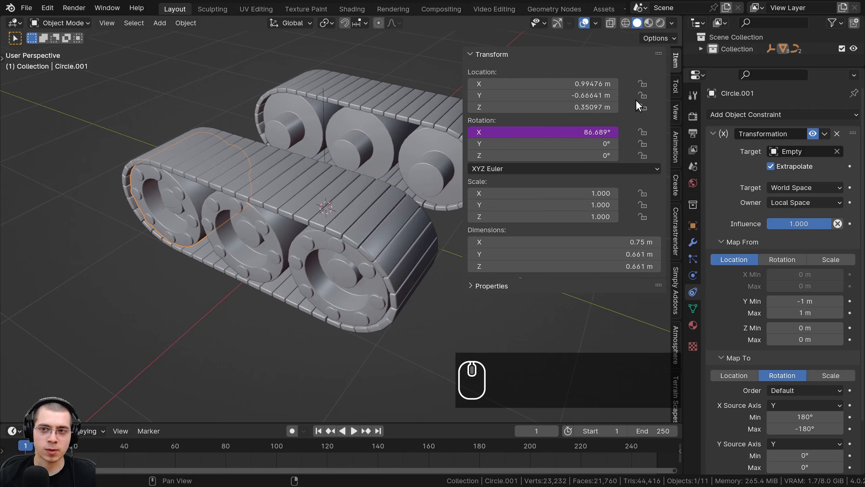
{"action": "left_click", "coordinate": [643, 83]}
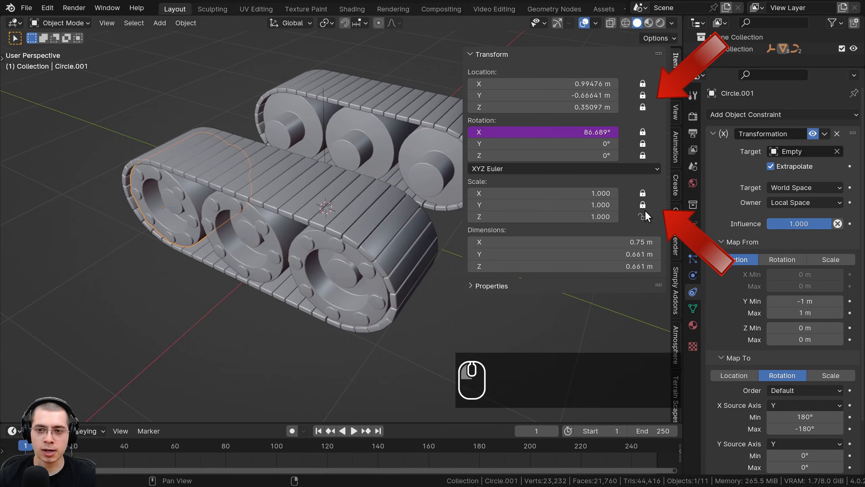
Step: Test the transform locks by trying to move, rotate and scale the locked end wheel
{"action": "middle_click_drag", "start_coordinate": [301, 247], "coordinate": [304, 223]}
{"action": "scroll", "coordinate": [304, 223], "scroll_direction": "down", "scroll_amount": 1}
{"action": "middle_click_drag", "start_coordinate": [249, 218], "coordinate": [267, 230], "text": "shift"}
{"action": "scroll", "coordinate": [266, 231], "scroll_direction": "down", "scroll_amount": 1}
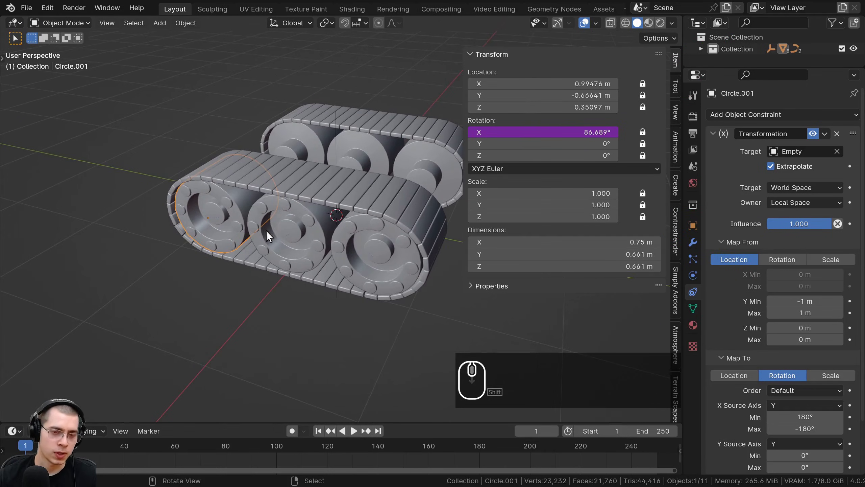
{"action": "key", "text": "g"}
{"action": "key", "text": "r"}
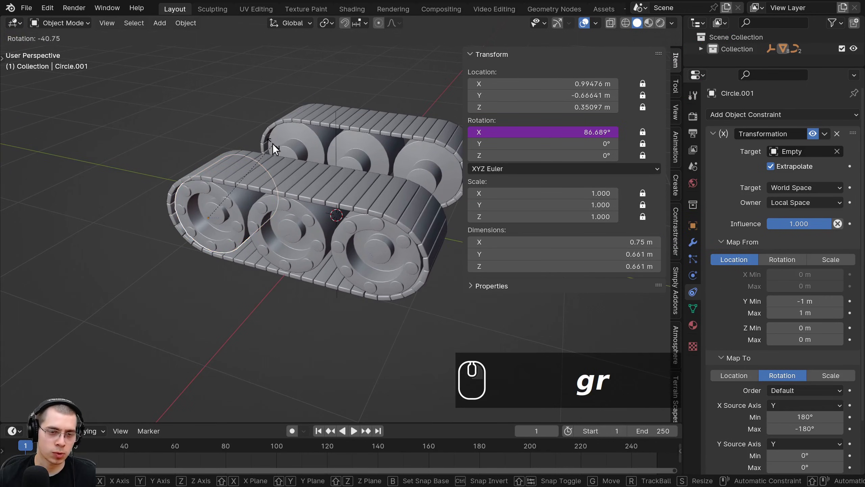
{"action": "key", "text": "s"}
{"action": "right_click", "coordinate": [293, 154]}
Step: Lock all location, rotation and scale channels of the original side's middle wheel, positive-Y end wheel and track
{"action": "middle_click_drag", "start_coordinate": [301, 254], "coordinate": [288, 253], "text": "shift"}
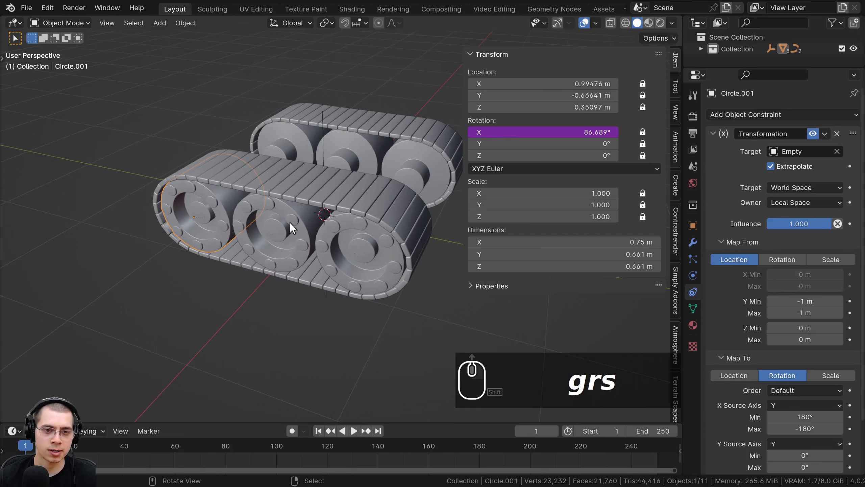
{"action": "right_click", "coordinate": [290, 223]}
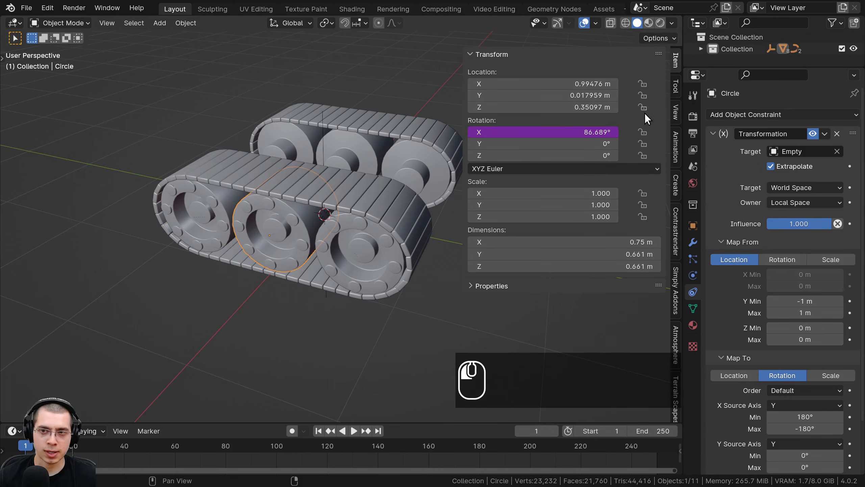
{"action": "right_click", "coordinate": [394, 256]}
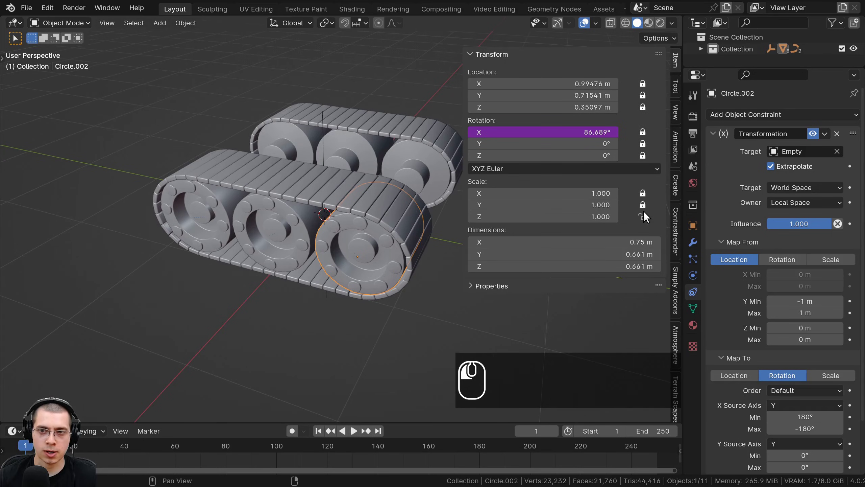
{"action": "right_click", "coordinate": [321, 190]}
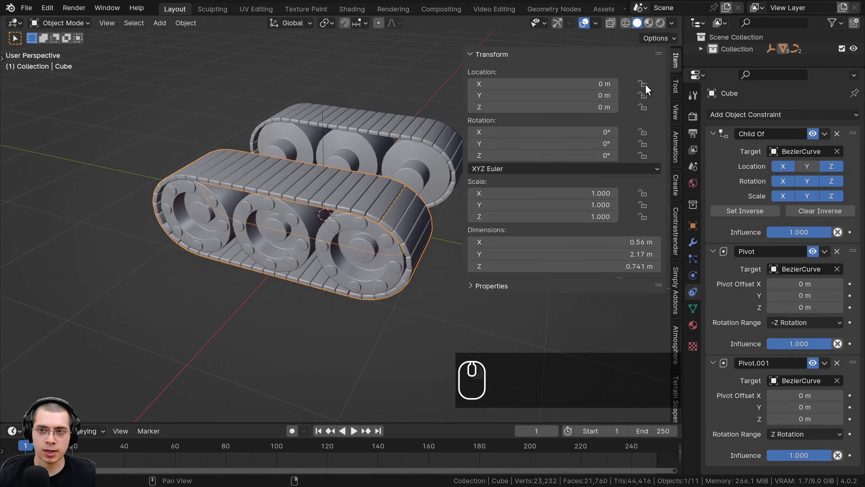
{"action": "left_click_drag", "start_coordinate": [643, 84], "coordinate": [642, 211]}
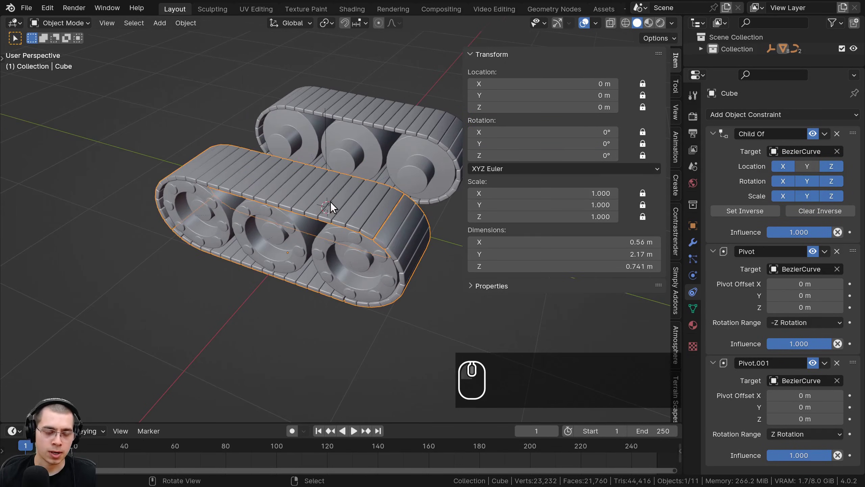
Step: Show the scene in wireframe and lock all location, rotation and scale channels of the original track's Bezier curve
{"action": "key", "text": "z"}
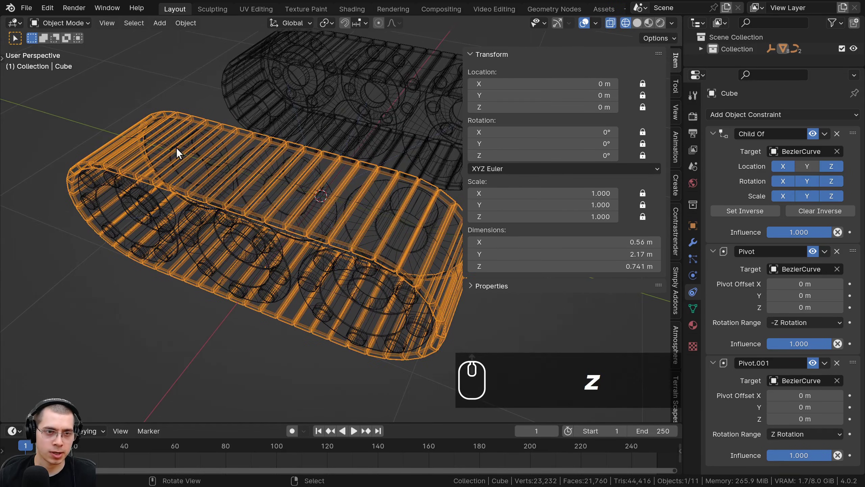
{"action": "right_click", "coordinate": [164, 147]}
{"action": "right_click", "coordinate": [223, 163]}
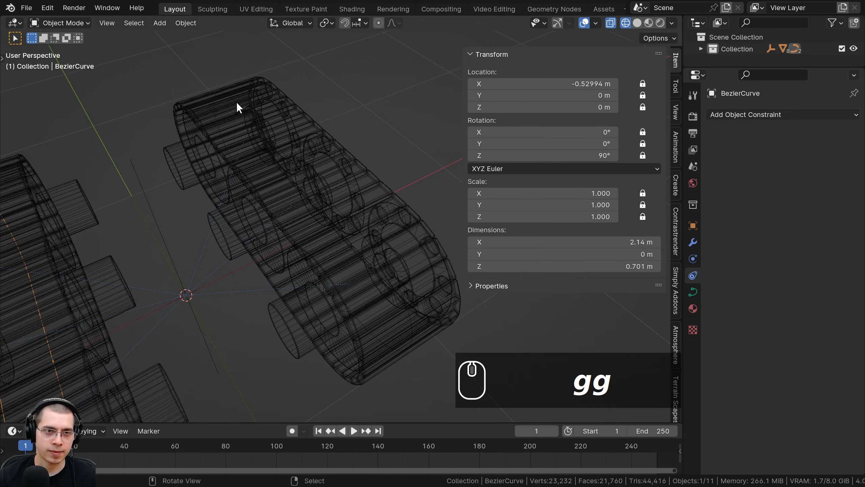
Step: Lock all location, rotation and scale channels of the second side's Bezier curve and track
{"action": "right_click", "coordinate": [236, 101]}
{"action": "right_click", "coordinate": [235, 100]}
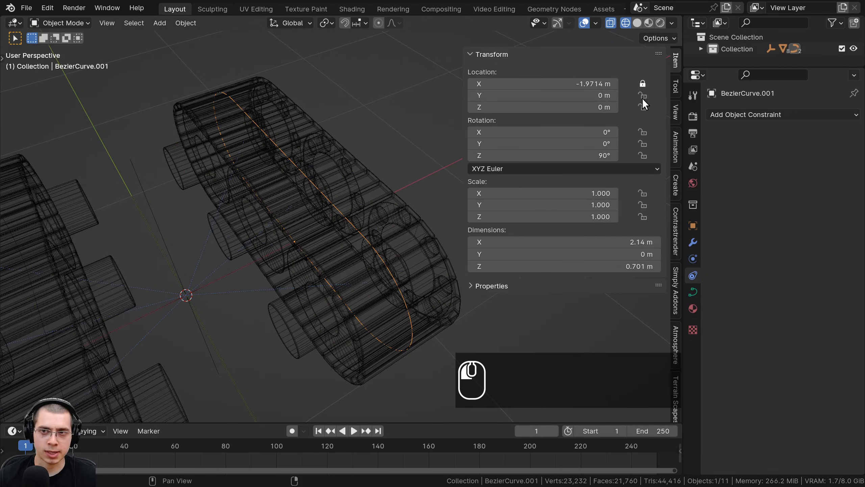
{"action": "right_click", "coordinate": [299, 116]}
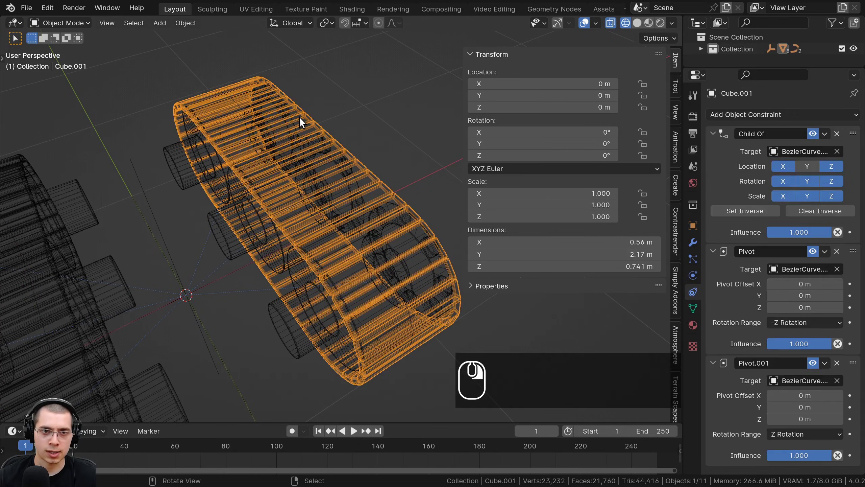
{"action": "left_click_drag", "start_coordinate": [642, 82], "coordinate": [640, 215]}
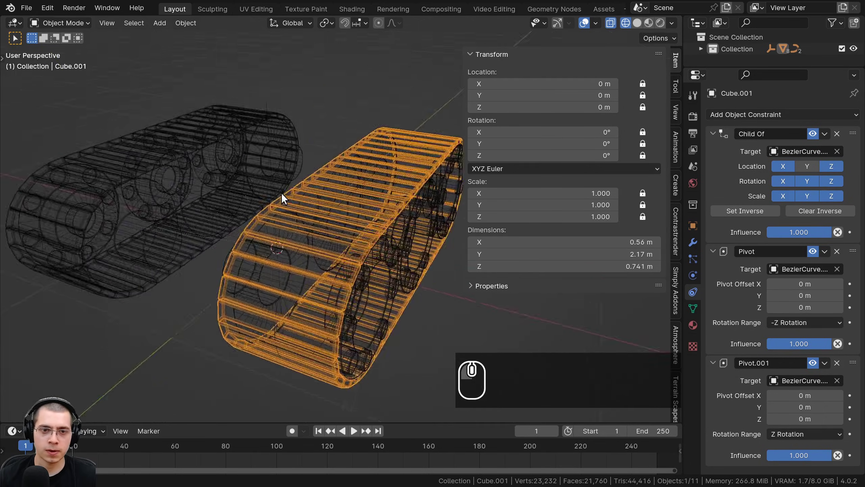
Step: Return to solid shading and lock all location, rotation and scale channels of the second side's wheels
{"action": "middle_click_drag", "start_coordinate": [281, 193], "coordinate": [185, 150]}
{"action": "key", "text": "z"}
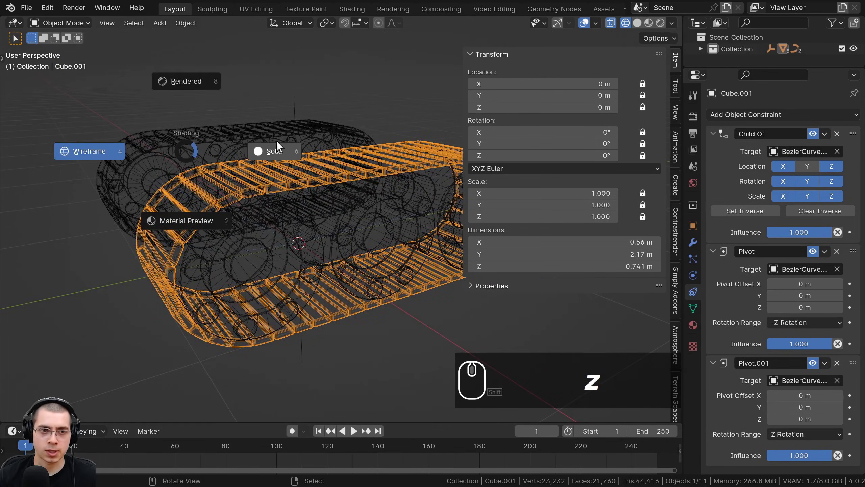
{"action": "left_click", "coordinate": [276, 140]}
{"action": "middle_click_drag", "start_coordinate": [274, 218], "coordinate": [252, 206], "text": "shift"}
{"action": "right_click", "coordinate": [251, 206]}
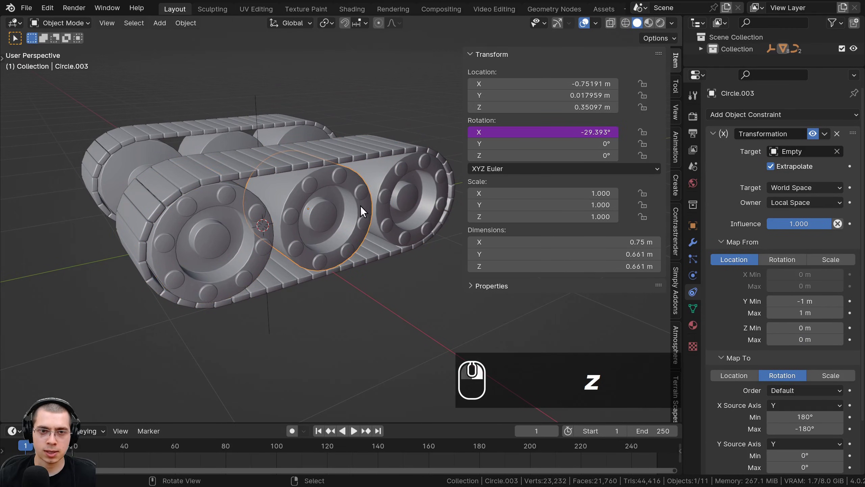
{"action": "left_click_drag", "start_coordinate": [640, 206], "coordinate": [641, 217]}
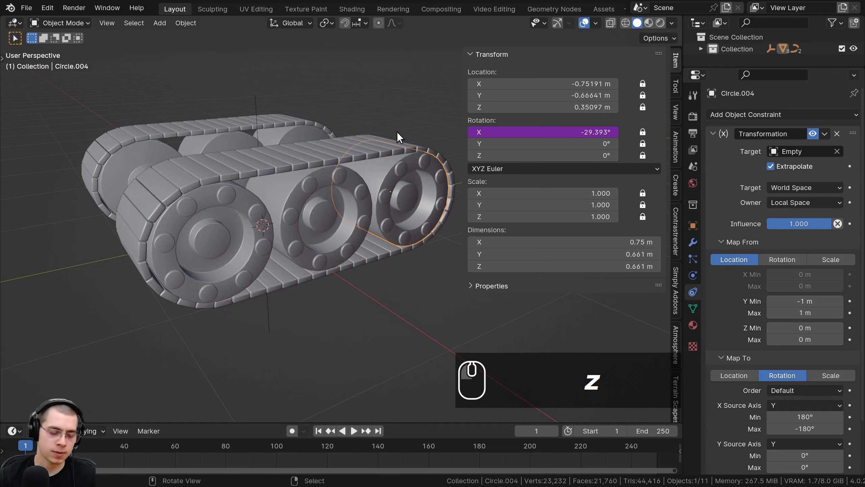
Step: Hide the sidebar and test moving and trackball-rotating the whole rig with the central empty, without keeping the change
{"action": "key", "text": "n"}
{"action": "middle_click_drag", "start_coordinate": [334, 129], "coordinate": [402, 188]}
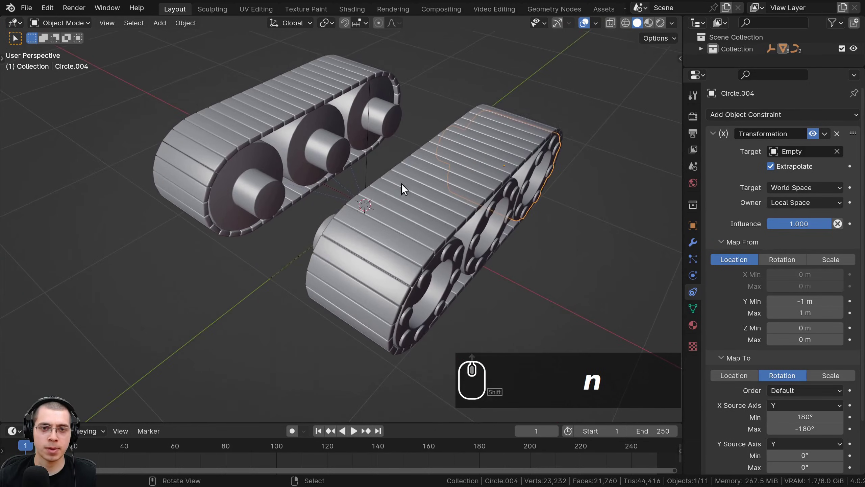
{"action": "left_click", "coordinate": [361, 171]}
{"action": "middle_click_drag", "start_coordinate": [392, 146], "coordinate": [335, 147]}
{"action": "key", "text": "g"}
{"action": "key", "text": "r"}
{"action": "key", "text": "r"}
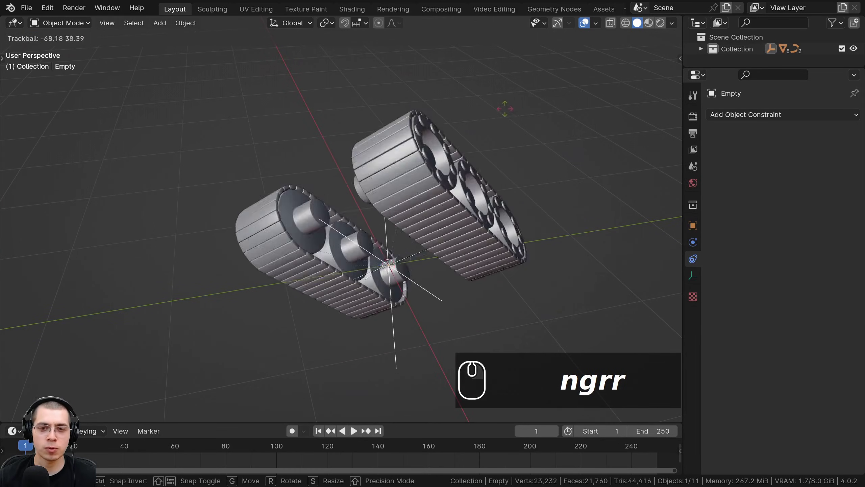
{"action": "right_click", "coordinate": [465, 150]}
Step: Repeat the rotation and movement test on the central empty and cancel each transform
{"action": "key", "text": "r"}
{"action": "key", "text": "r"}
{"action": "key", "text": "r"}
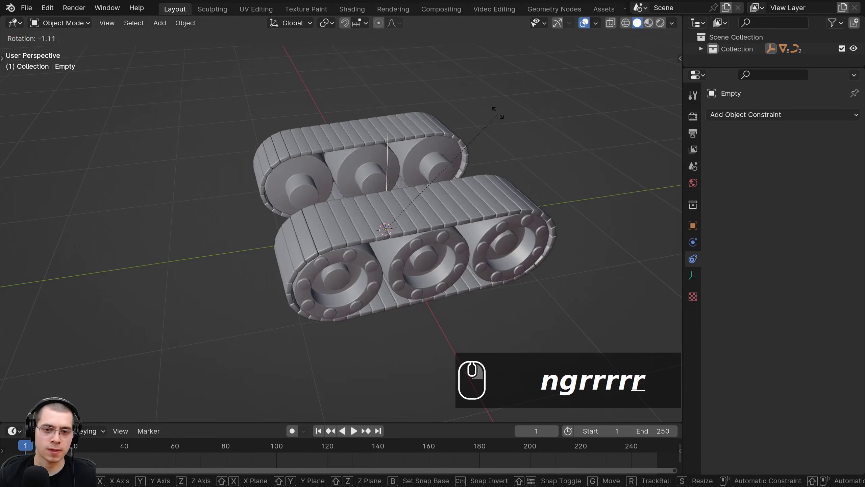
{"action": "right_click", "coordinate": [490, 131]}
{"action": "key", "text": "g"}
{"action": "middle_click_drag", "start_coordinate": [477, 134], "coordinate": [468, 163]}
{"action": "right_click", "coordinate": [417, 137]}
Step: Test the locks by clearing the location, rotation and scale of all objects in the scene
{"action": "key", "text": "a"}
{"action": "key", "text": "a"}
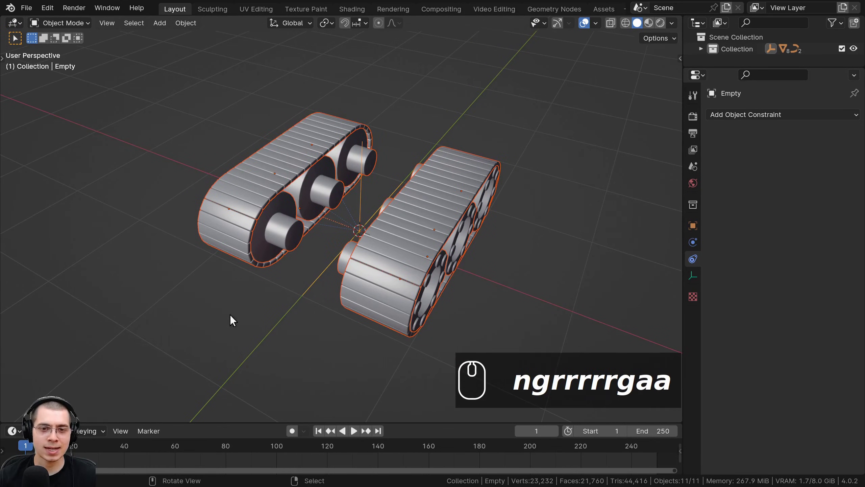
{"action": "middle_click_drag", "start_coordinate": [406, 160], "coordinate": [391, 153]}
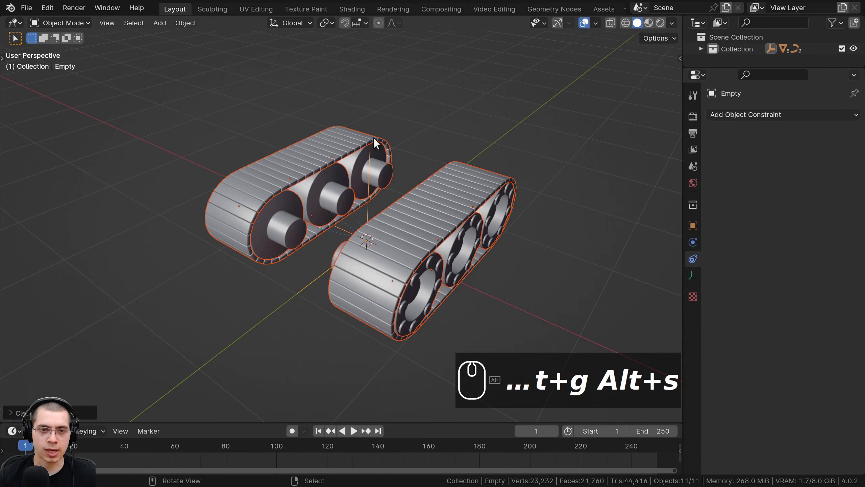
{"action": "middle_click_drag", "start_coordinate": [373, 138], "coordinate": [330, 188], "text": "alt"}
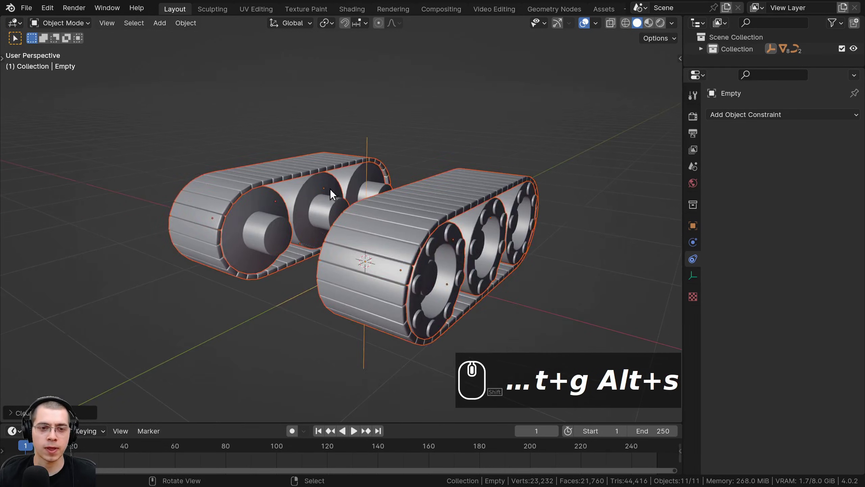
{"action": "key", "text": "a"}
Step: Maximize the viewport and test sliding the central empty along the global Y axis, cancelling each move
{"action": "key", "text": "ctrl+alt+space"}
{"action": "key", "text": "g"}
{"action": "key", "text": "y"}
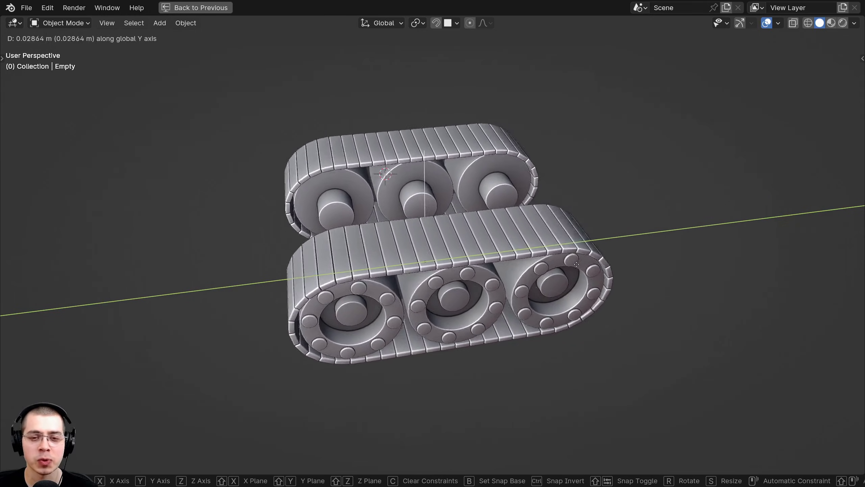
{"action": "right_click", "coordinate": [558, 301]}
{"action": "middle_click_drag", "start_coordinate": [558, 302], "coordinate": [536, 328]}
{"action": "key", "text": "g"}
{"action": "key", "text": "y"}
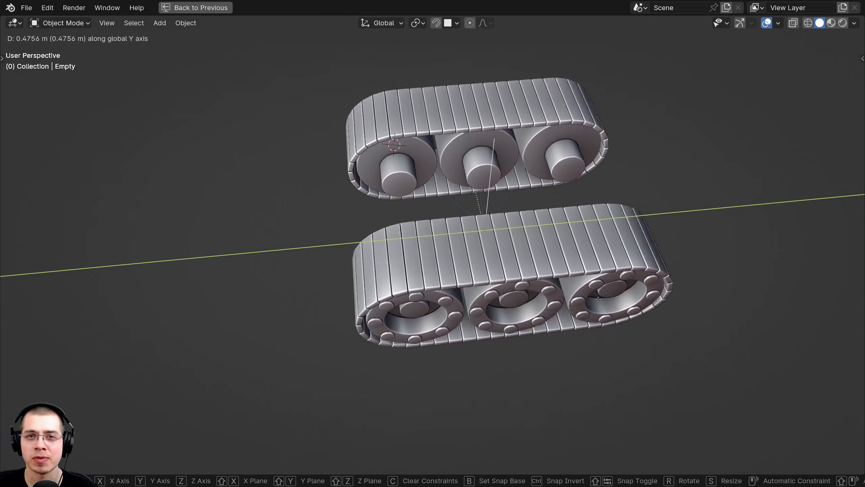
{"action": "right_click", "coordinate": [586, 296]}
Step: Test rotating the central empty about the Z axis, cancel the rotation and examine both tracks
{"action": "key", "text": "r"}
{"action": "key", "text": "z"}
{"action": "right_click", "coordinate": [562, 292]}
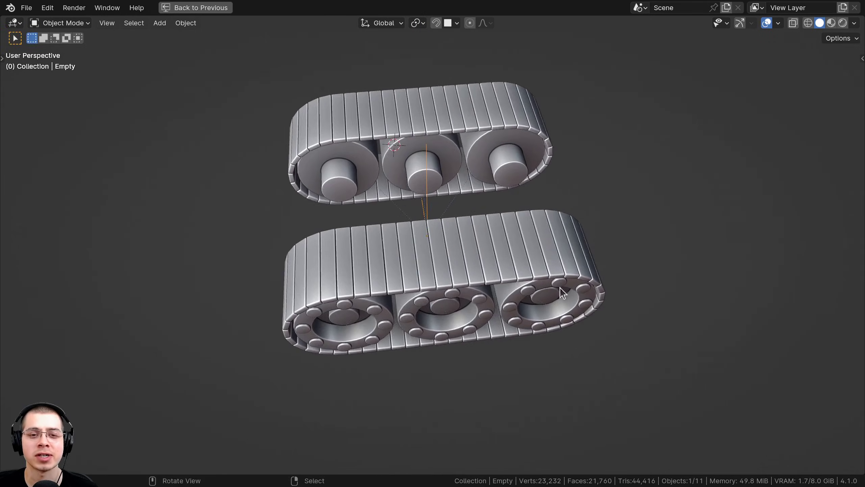
{"action": "middle_click_drag", "start_coordinate": [560, 288], "coordinate": [583, 261]}
{"action": "scroll", "coordinate": [674, 296], "scroll_direction": "up", "scroll_amount": 2}
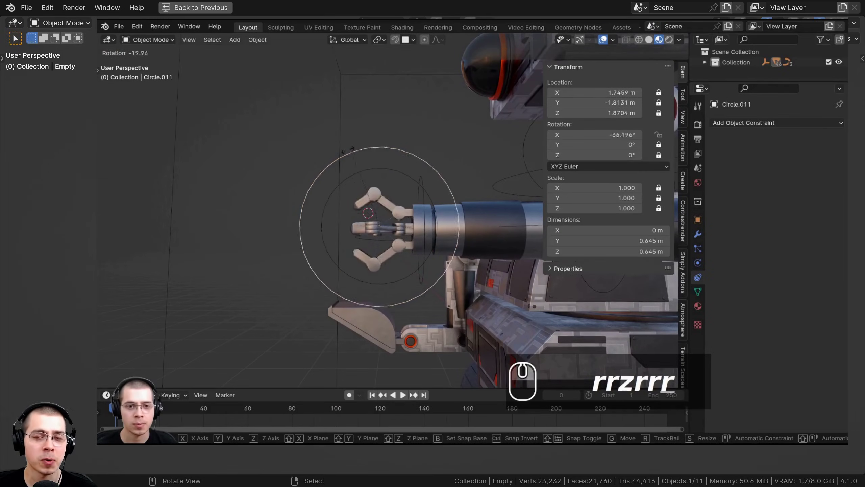